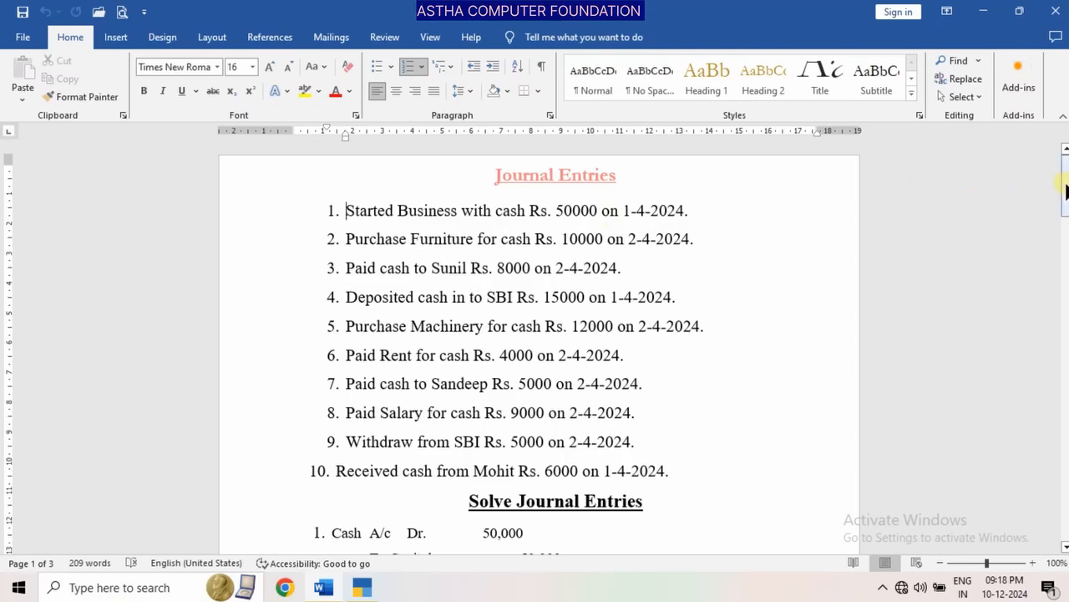
Switch from the Word journal list to TallyPrime and open a Receipt voucher for the first entry
{"action": "left_click_drag", "start_coordinate": [1067, 190], "coordinate": [1067, 233]}
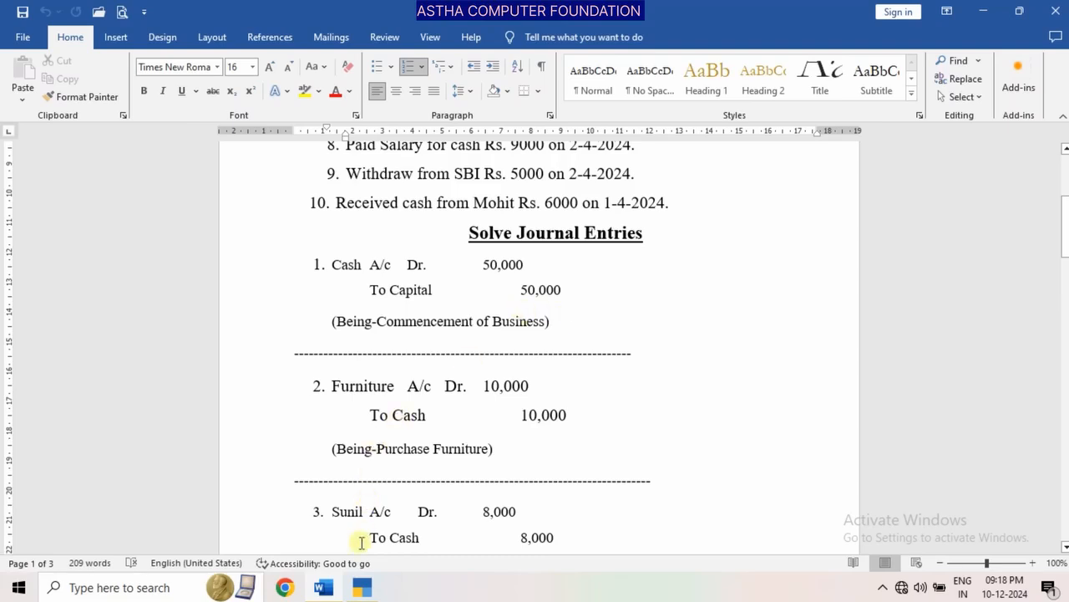
{"action": "left_click", "coordinate": [362, 583]}
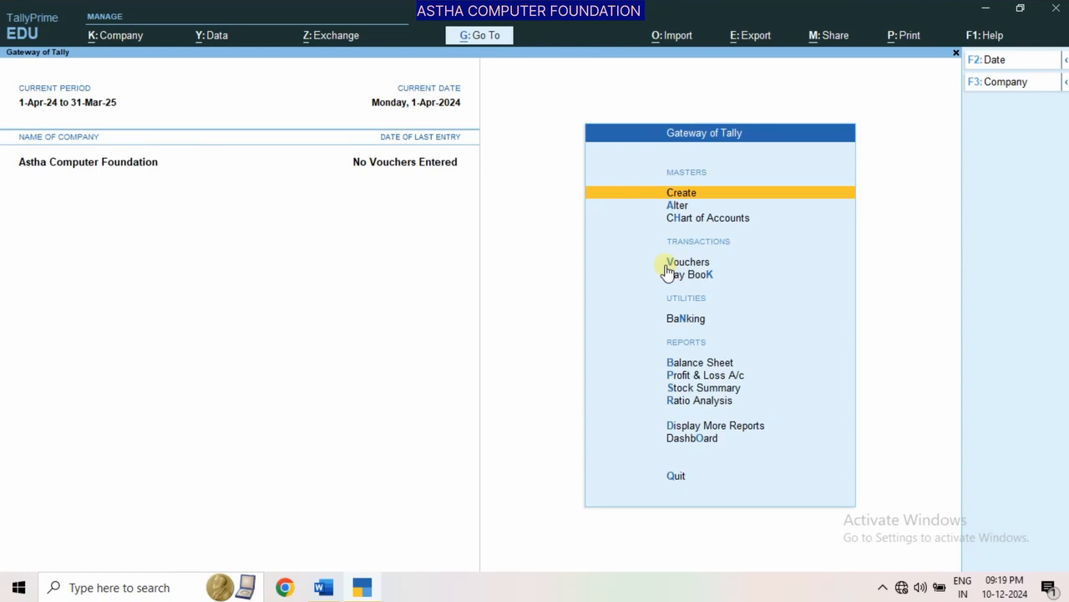
{"action": "key", "text": "Down"}
{"action": "key", "text": "Down"}
{"action": "key", "text": "Down"}
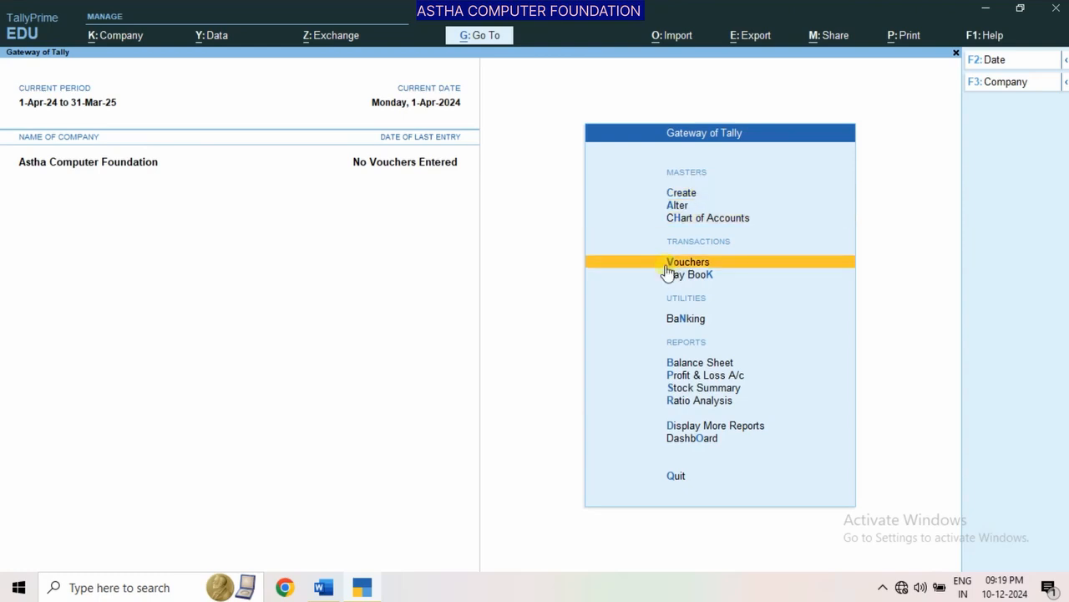
{"action": "key", "text": "Return"}
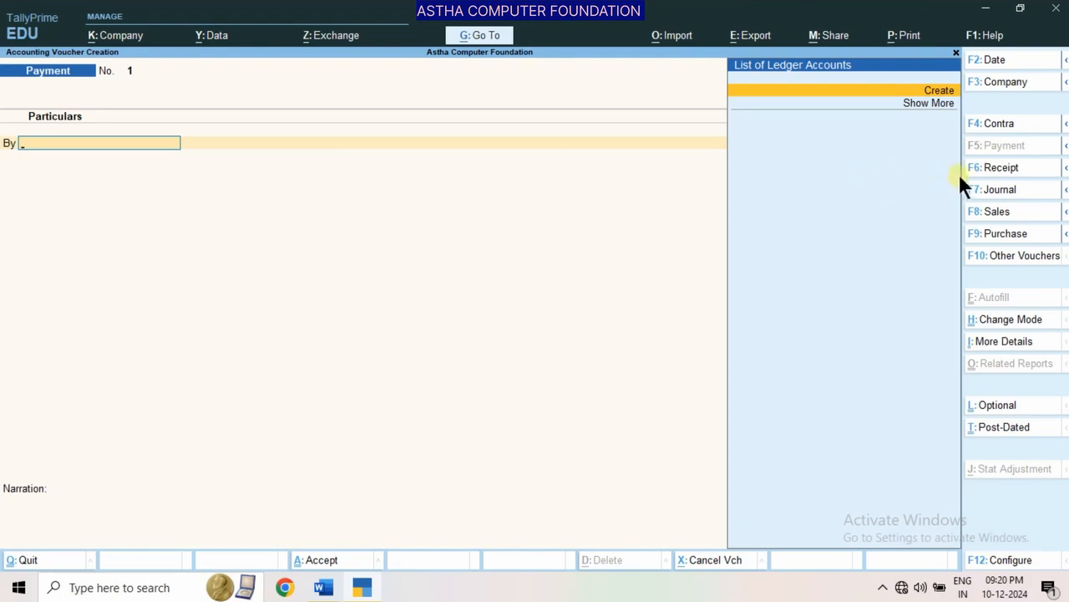
{"action": "left_click", "coordinate": [984, 166]}
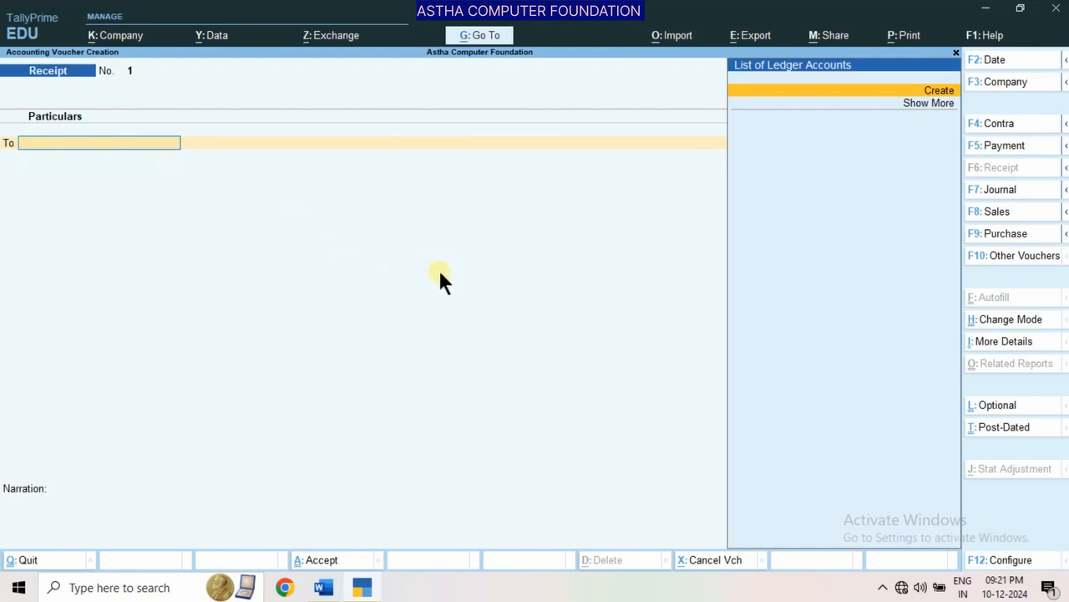
Check the first solved journal entry in Word and expand the receipt's ledger list in TallyPrime
{"action": "left_click", "coordinate": [323, 588]}
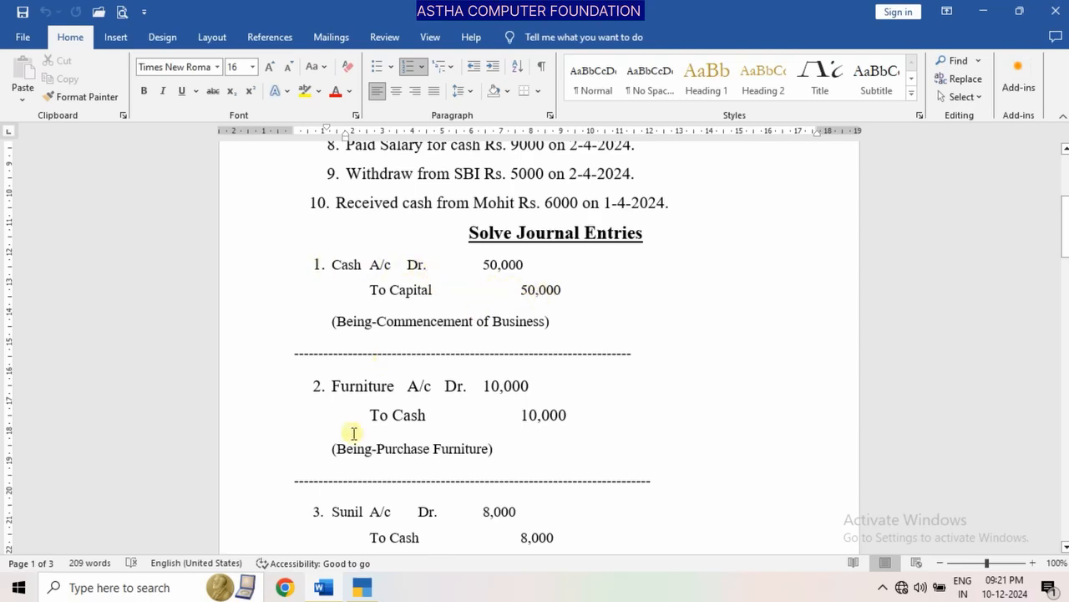
{"action": "left_click", "coordinate": [362, 588]}
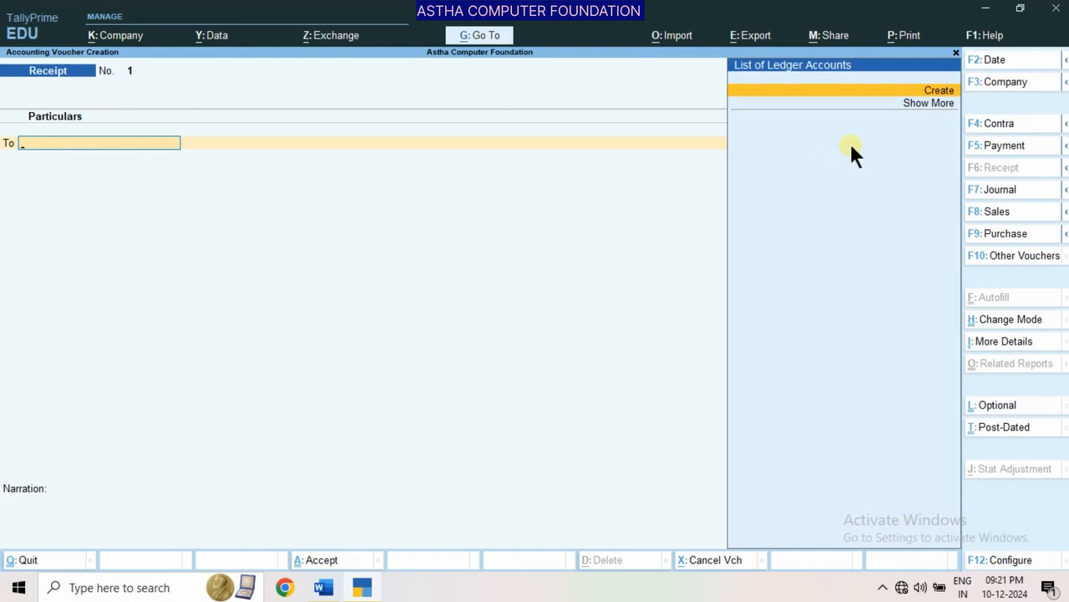
{"action": "left_click", "coordinate": [935, 102]}
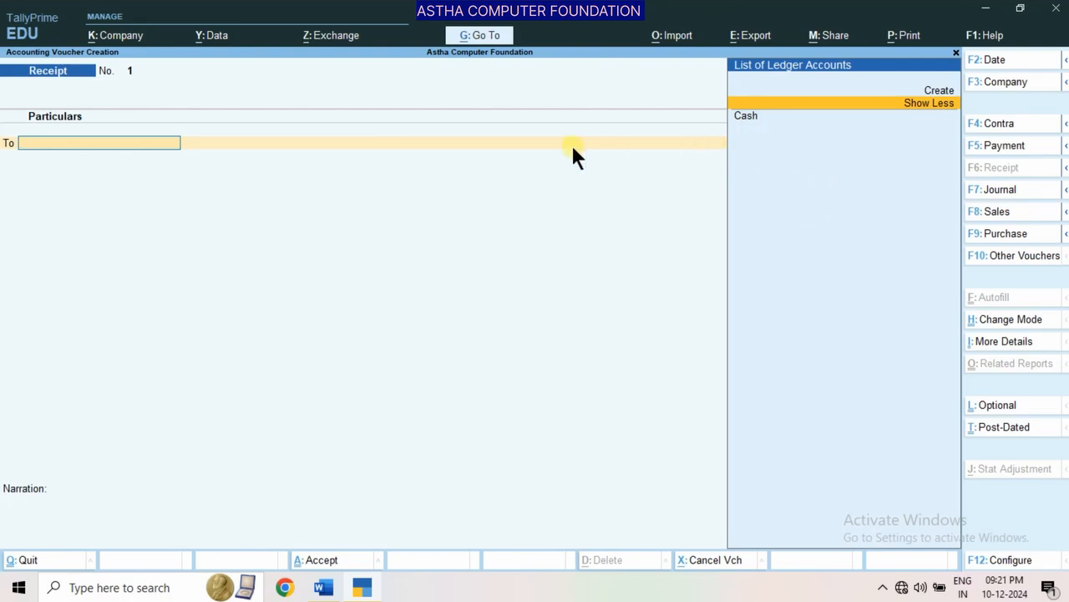
Start a new ledger from the receipt voucher and name it Capital, leaving the alias blank
{"action": "key", "text": "alt+c"}
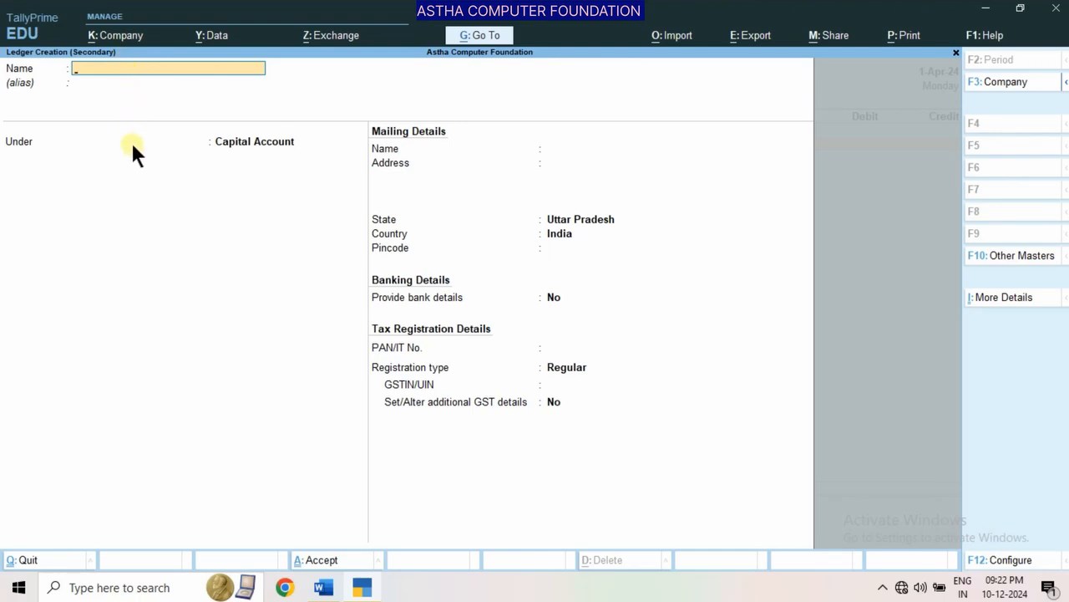
{"action": "type", "text": "Capital"}
{"action": "key", "text": "Return"}
{"action": "key", "text": "Return"}
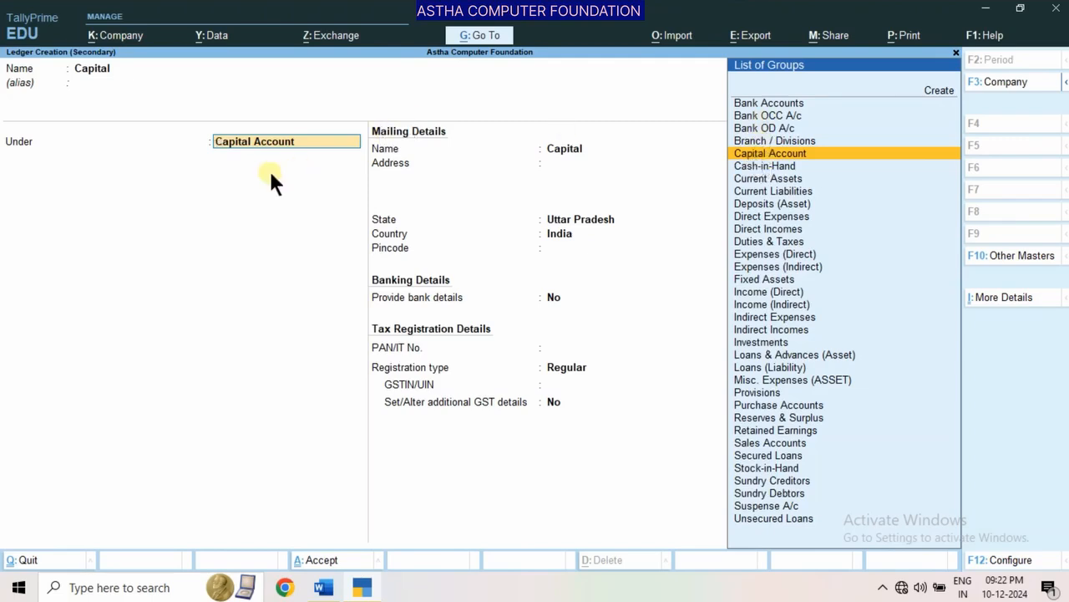
Place the ledger under the Capital Account group, keep the default mailing and tax details, and save it
{"action": "key", "text": "Return"}
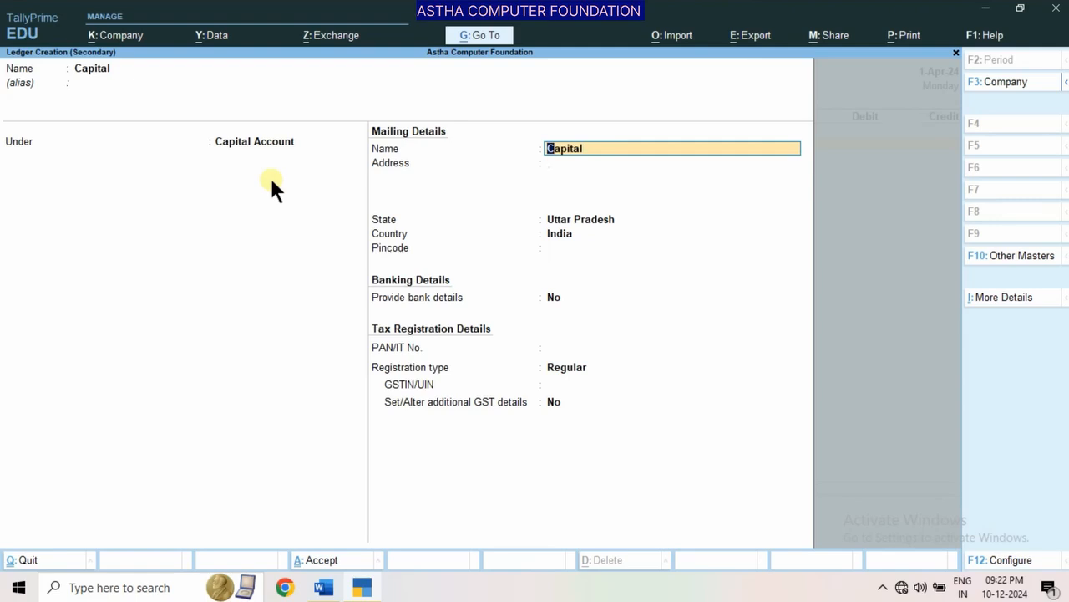
{"action": "key", "text": "Return"}
{"action": "key", "text": "Return"}
{"action": "key", "text": "Return"}
{"action": "key", "text": "Return"}
{"action": "key", "text": "Return"}
{"action": "key", "text": "Return"}
{"action": "key", "text": "Return"}
{"action": "key", "text": "Return"}
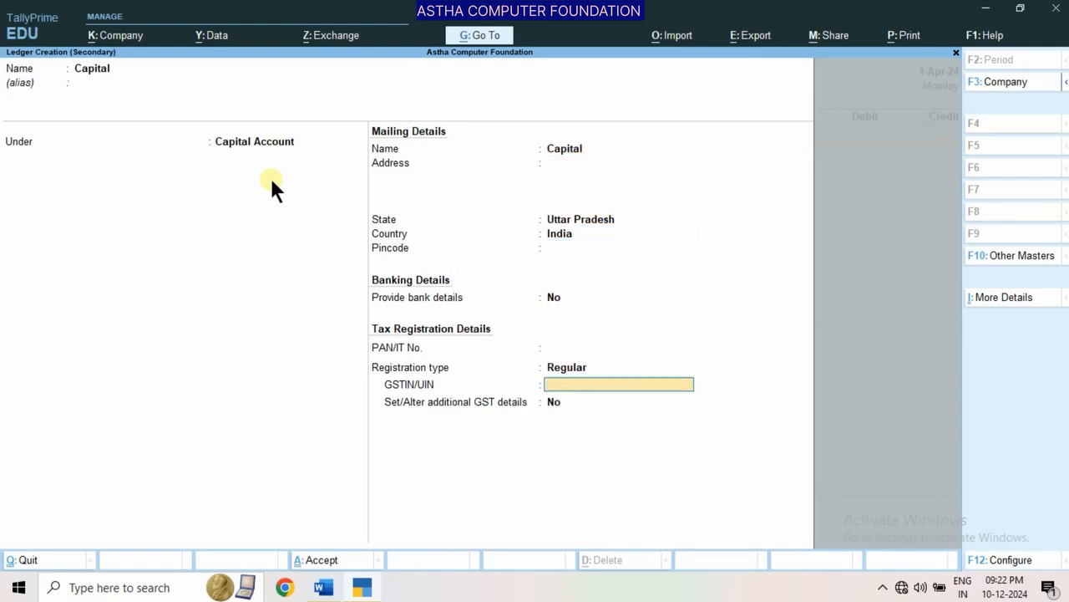
{"action": "key", "text": "Return"}
{"action": "key", "text": "Return"}
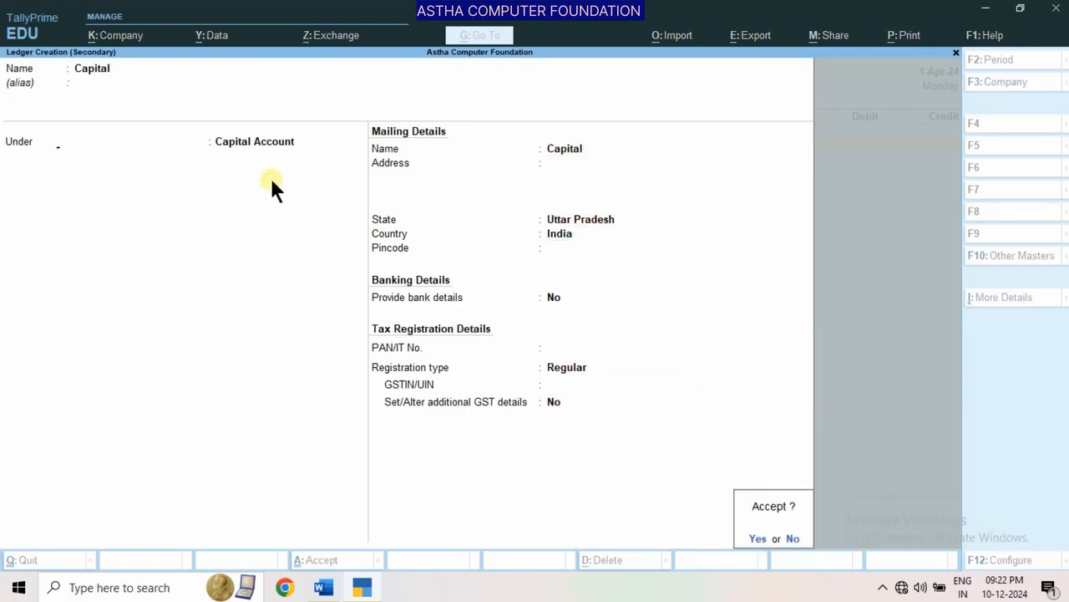
{"action": "key", "text": "Return"}
Credit Capital with 50000 and debit Cash with the same amount, checking the transaction against the Word document
{"action": "type", "text": "50000"}
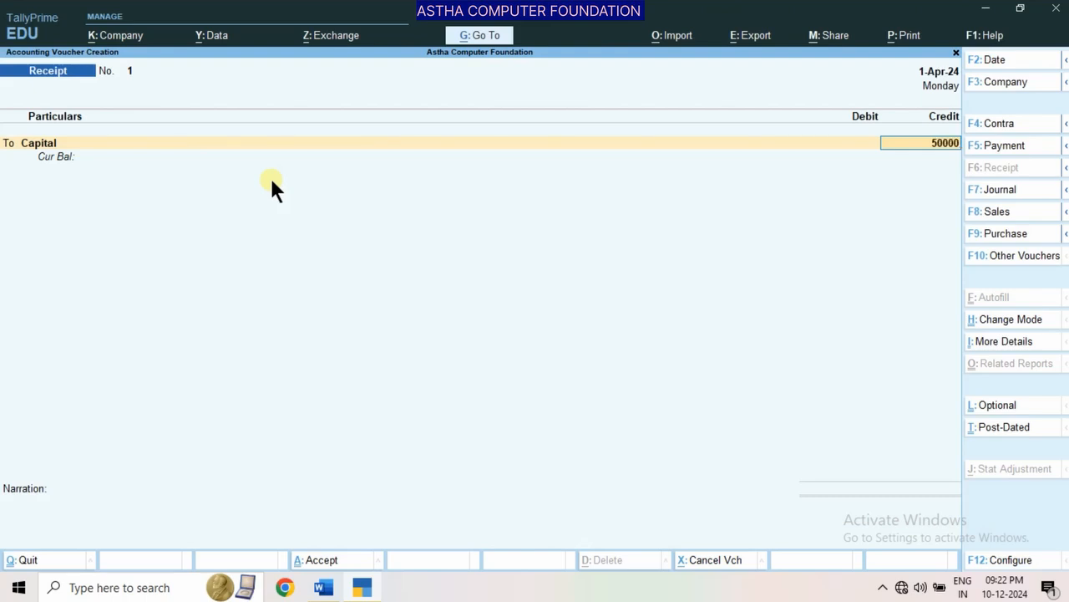
{"action": "key", "text": "Return"}
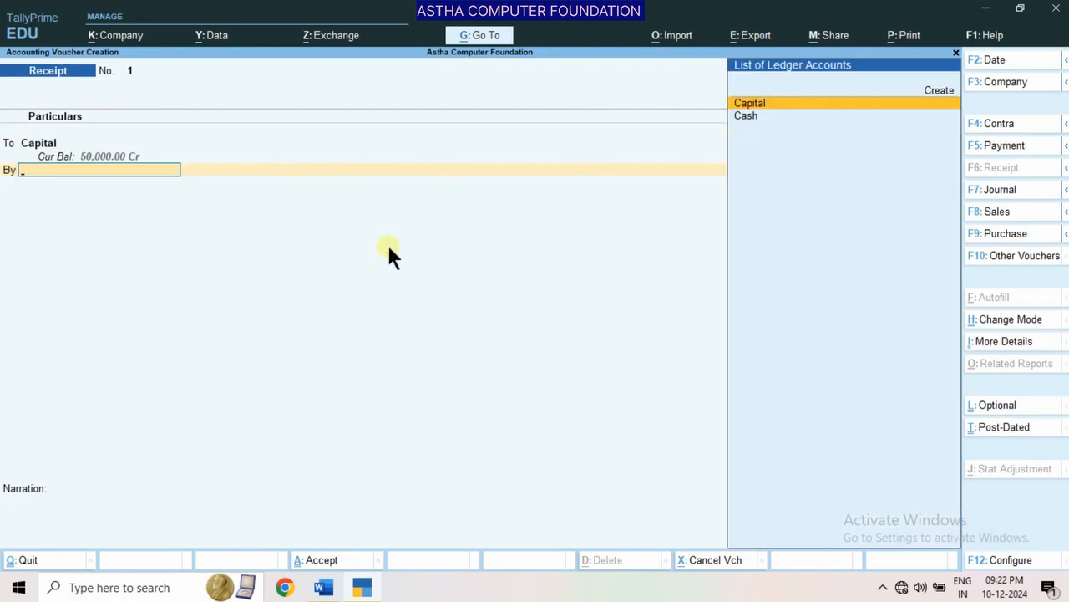
{"action": "key", "text": "Down"}
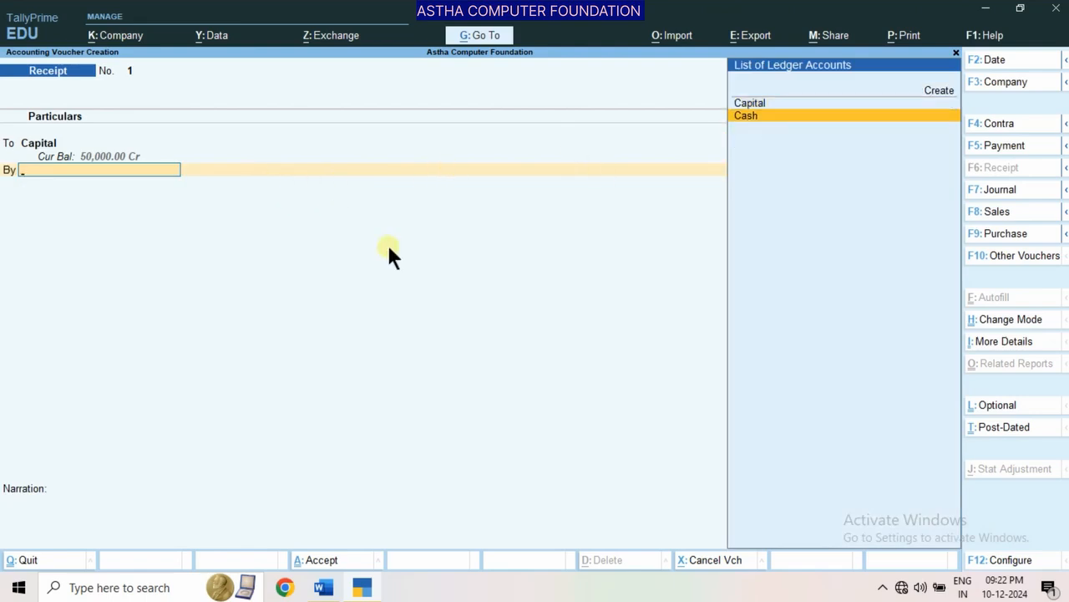
{"action": "key", "text": "Return"}
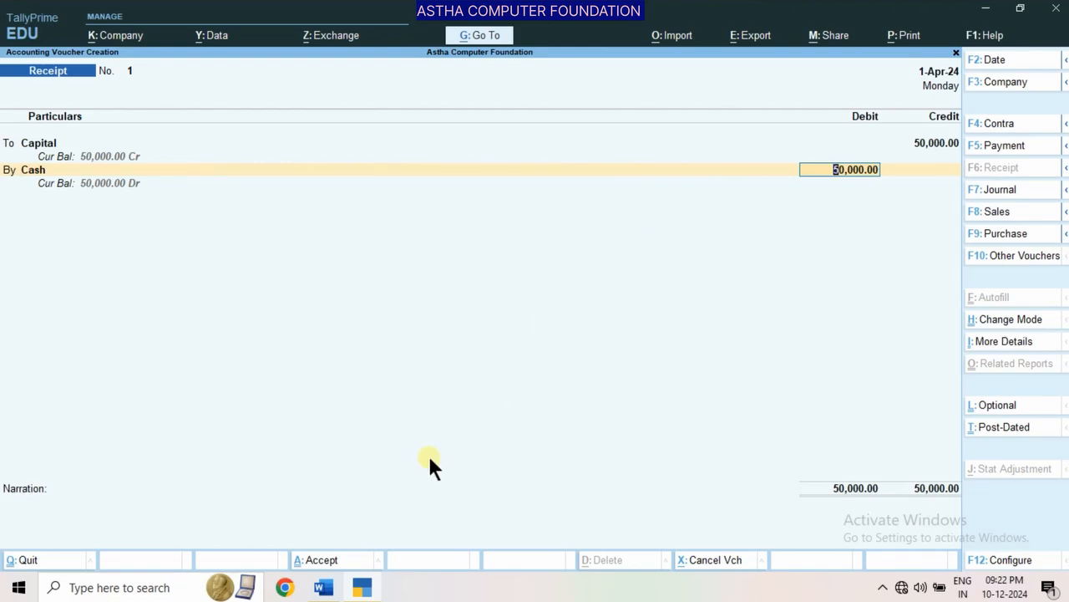
{"action": "left_click", "coordinate": [323, 588]}
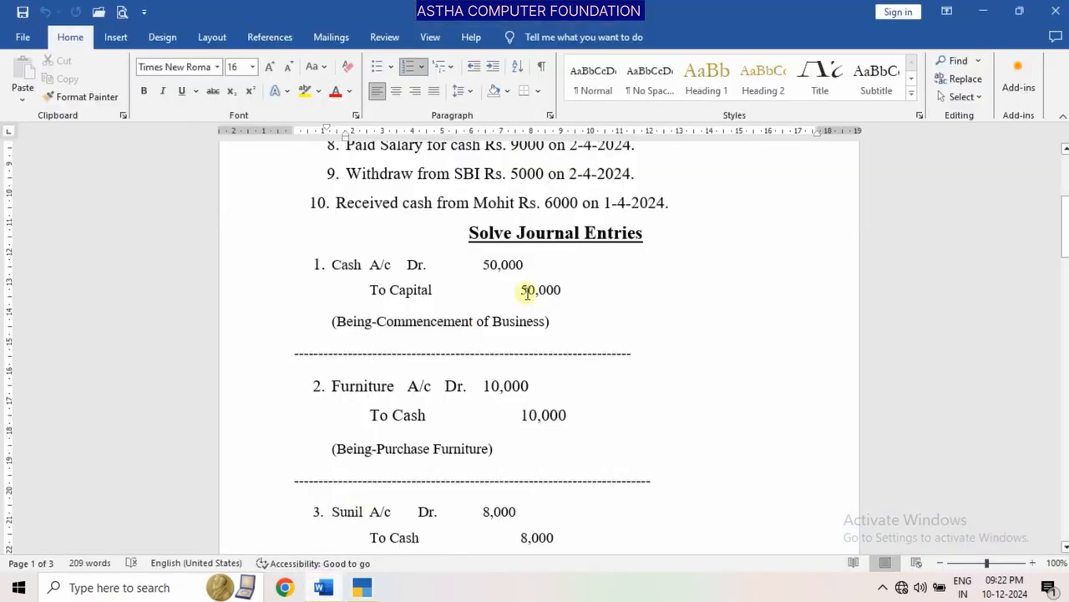
{"action": "left_click_drag", "start_coordinate": [1065, 225], "coordinate": [1050, 177]}
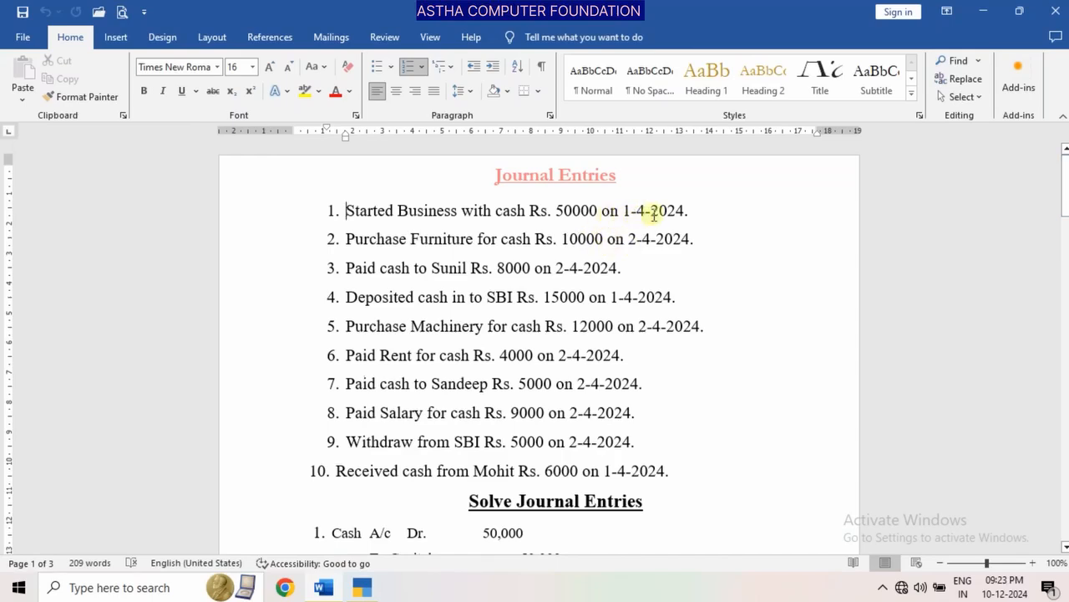
{"action": "left_click", "coordinate": [368, 587]}
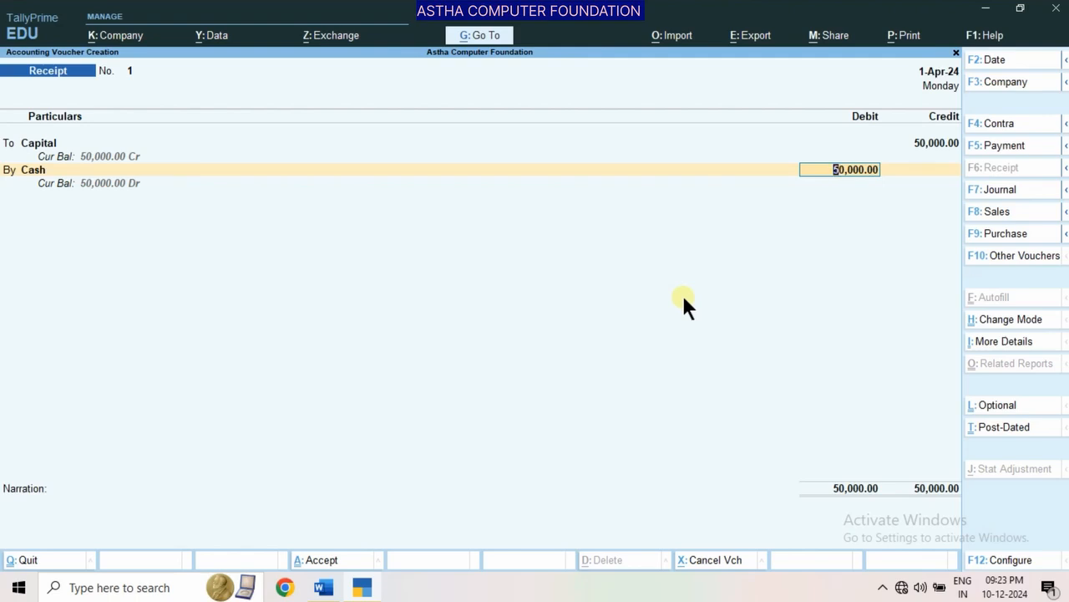
{"action": "key", "text": "Return"}
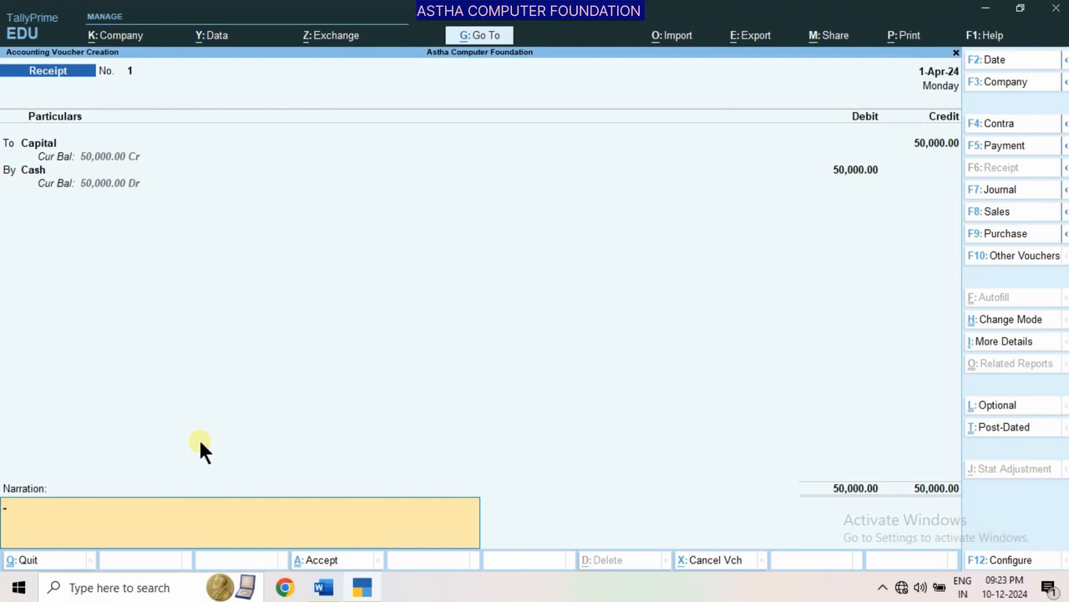
Add the narration "(Being-Commencement of buisness)" and save the receipt voucher
{"action": "type", "text": "(Being-Commencement of buisness"}
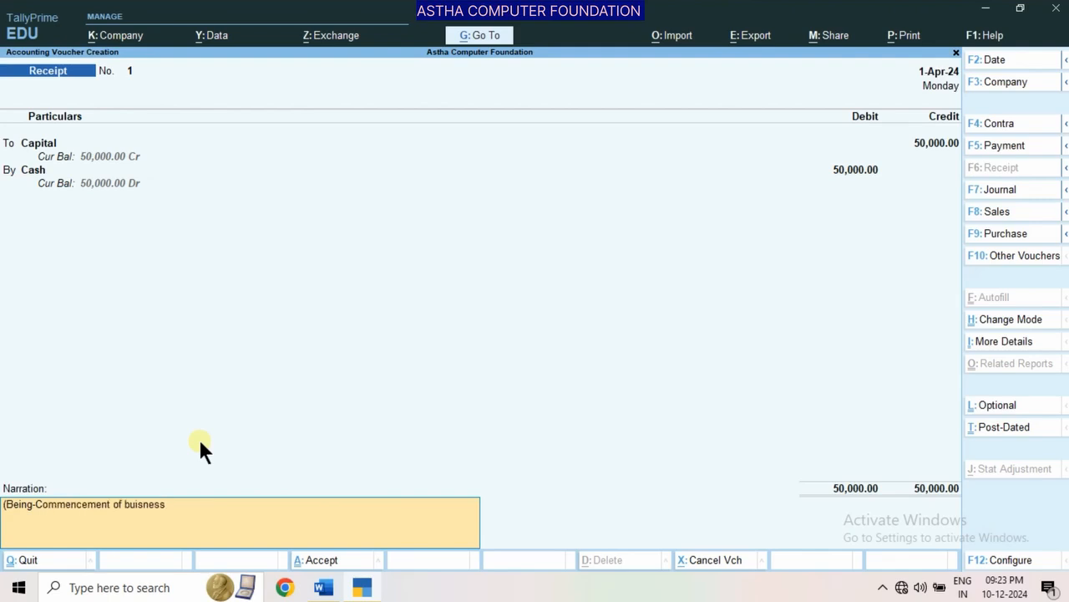
{"action": "type", "text": ")"}
{"action": "key", "text": "Return"}
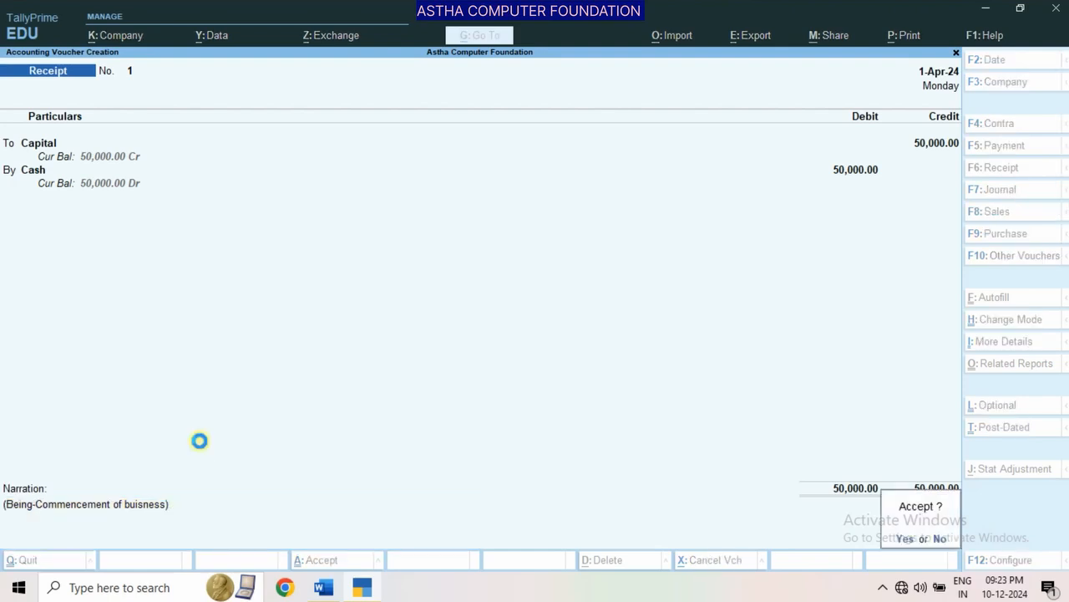
{"action": "key", "text": "Return"}
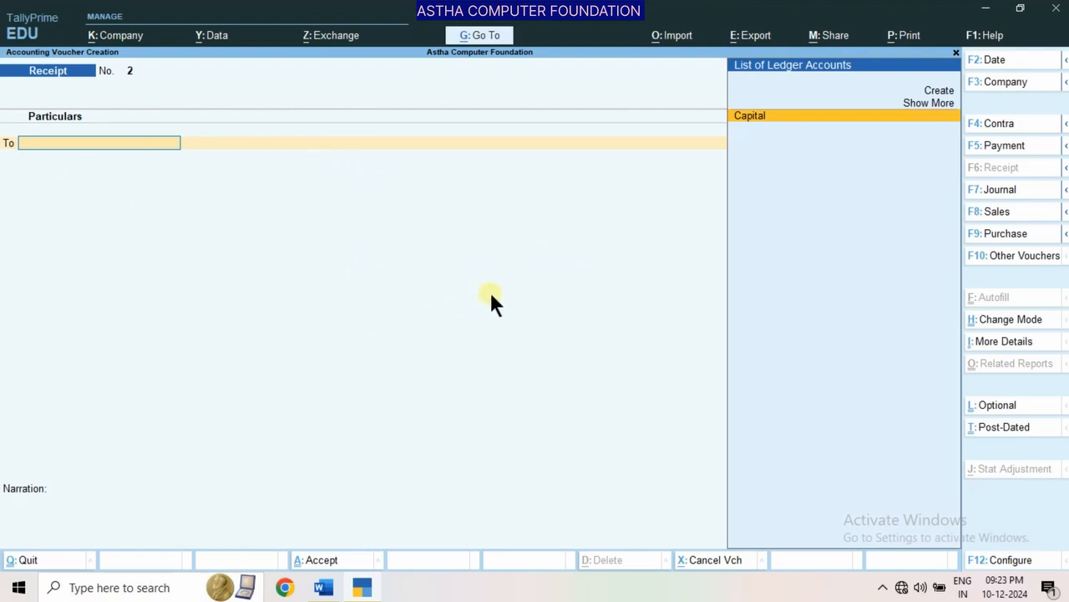
Review the second transaction, the cash furniture purchase, and its solved entry in the Word document
{"action": "left_click", "coordinate": [325, 588]}
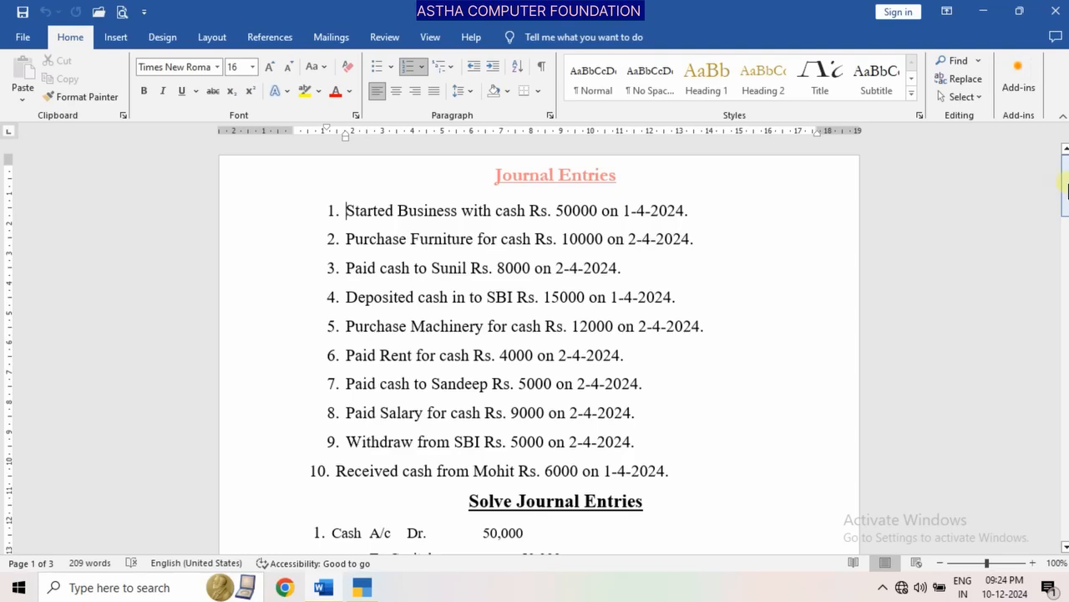
{"action": "left_click_drag", "start_coordinate": [1067, 188], "coordinate": [1067, 222]}
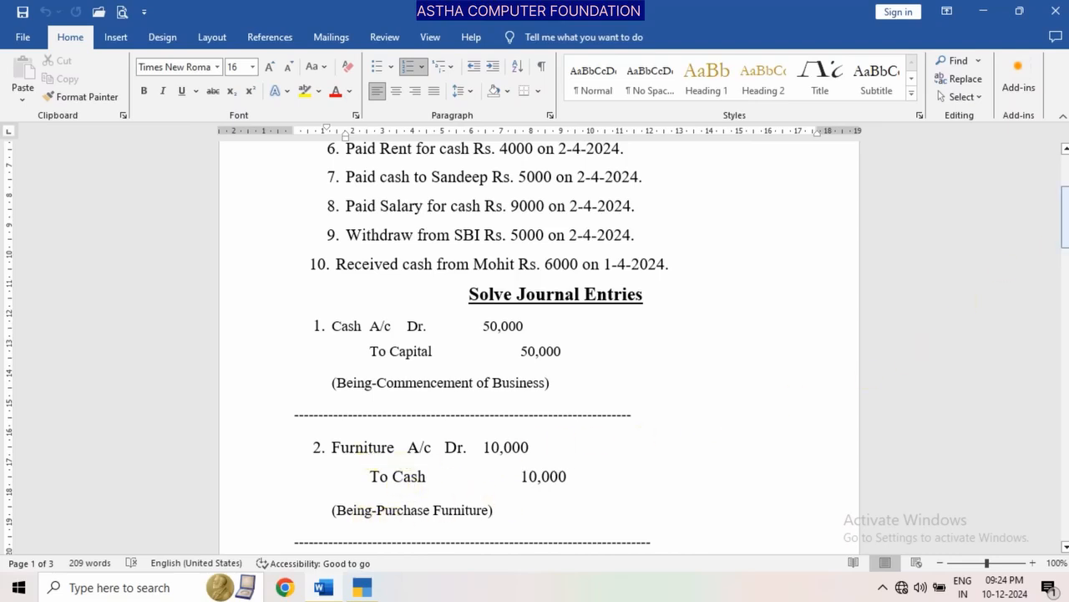
{"action": "scroll", "coordinate": [1065, 213], "scroll_direction": "up", "scroll_amount": 2}
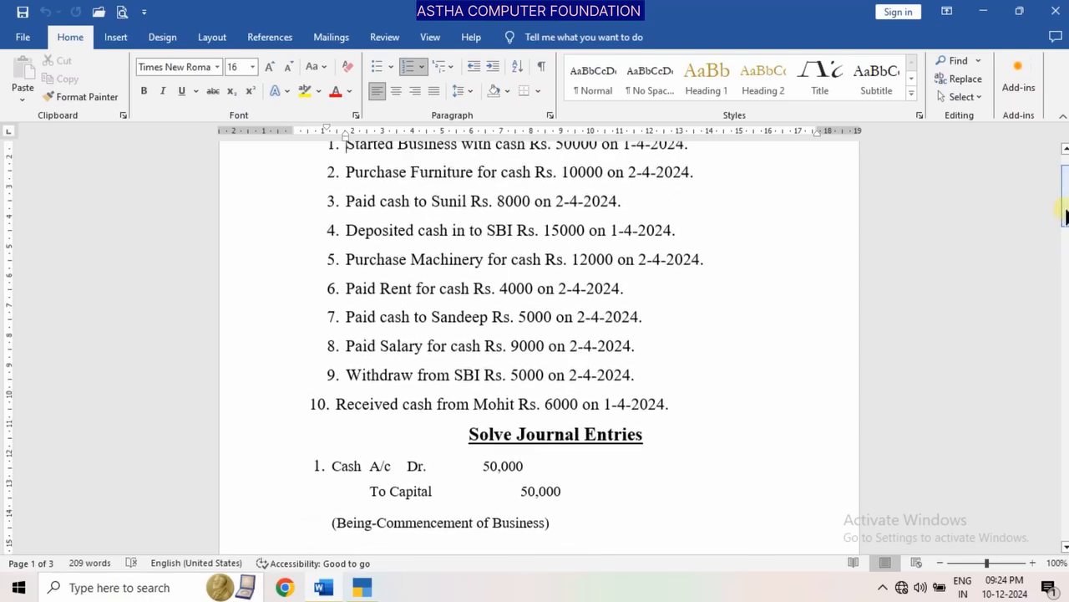
{"action": "left_click_drag", "start_coordinate": [1066, 213], "coordinate": [1064, 203]}
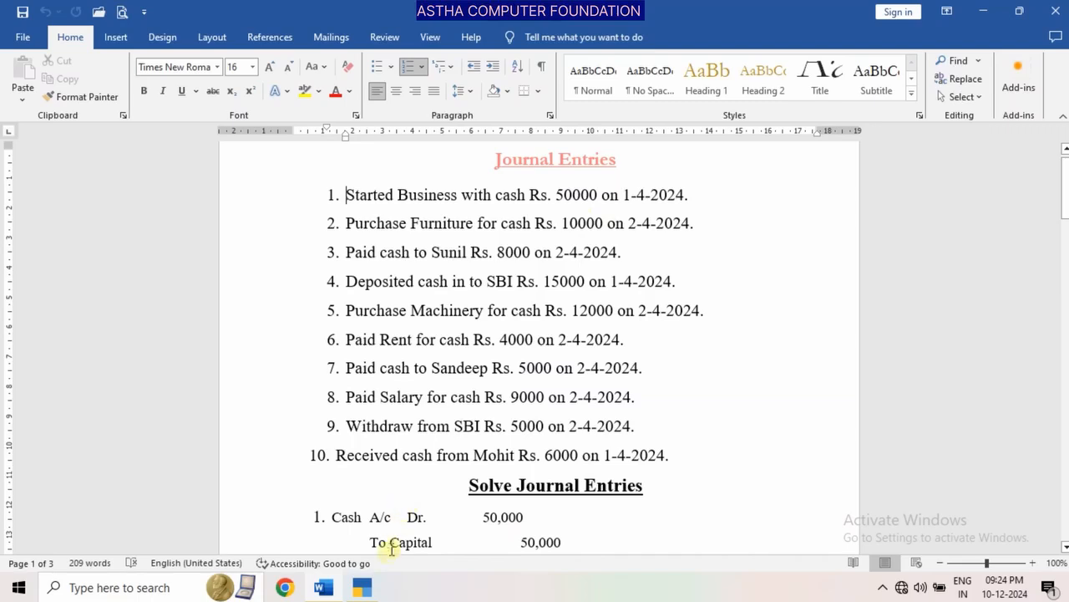
Switch to TallyPrime, start a Purchase voucher in As Voucher mode and leave the supplier invoice number blank
{"action": "left_click", "coordinate": [361, 587]}
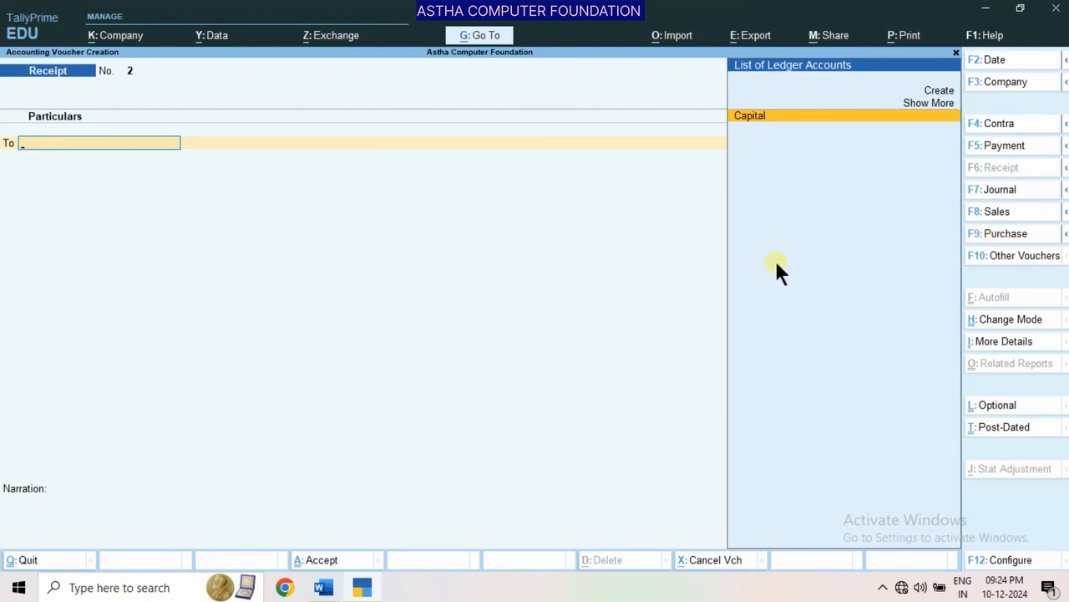
{"action": "left_click", "coordinate": [992, 237]}
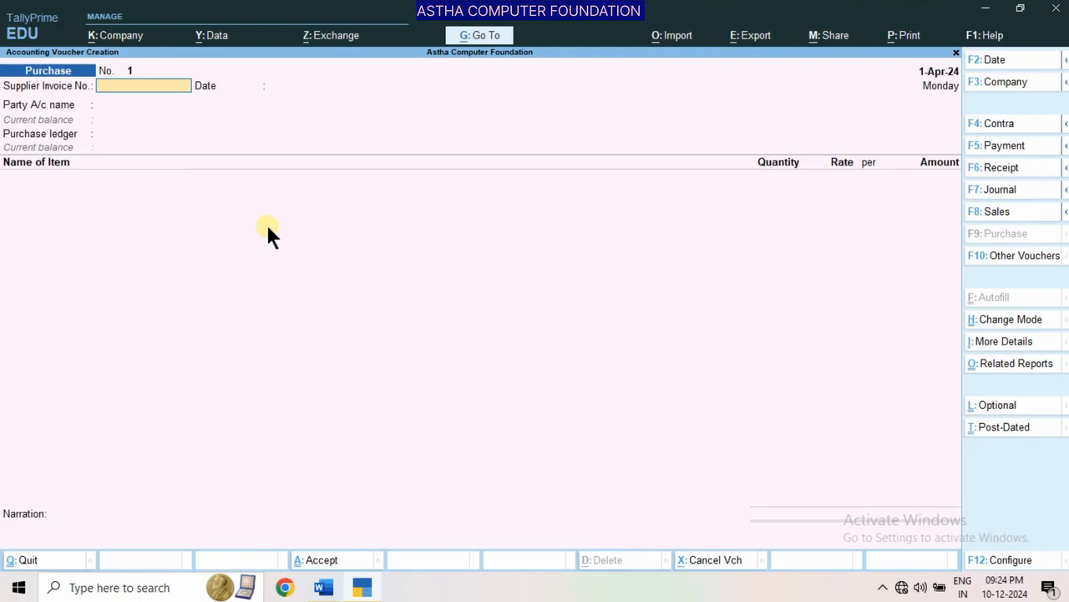
{"action": "key", "text": "ctrl"}
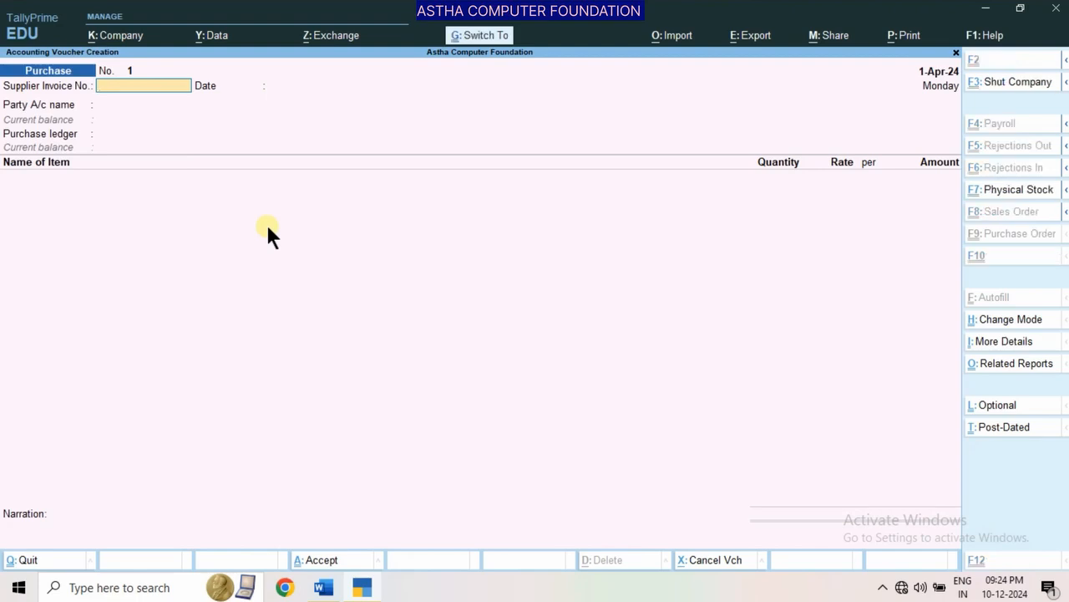
{"action": "key", "text": "ctrl+h"}
{"action": "key", "text": "Down"}
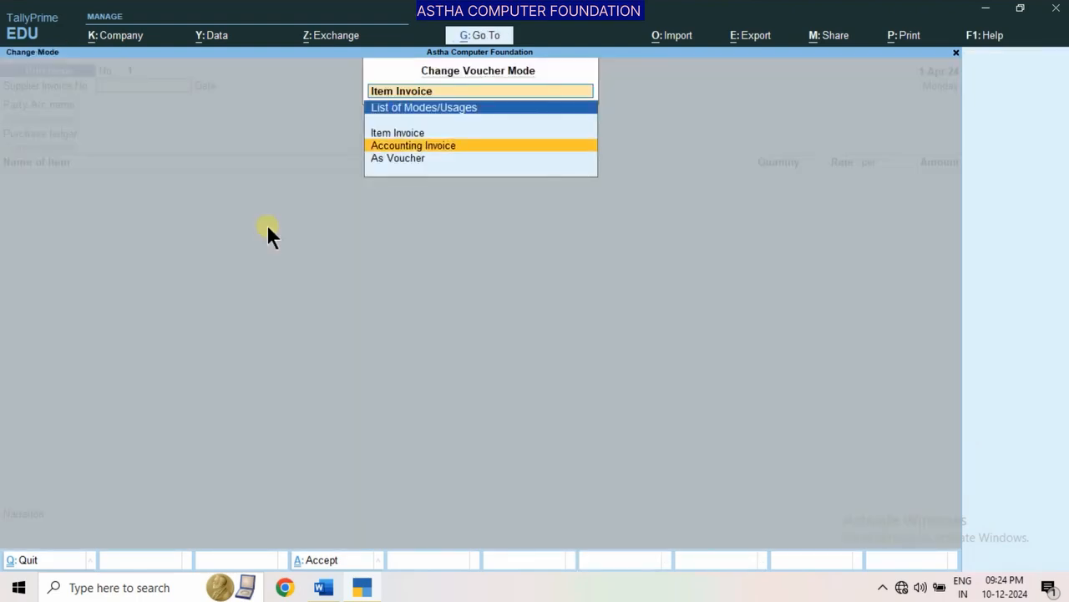
{"action": "key", "text": "Down"}
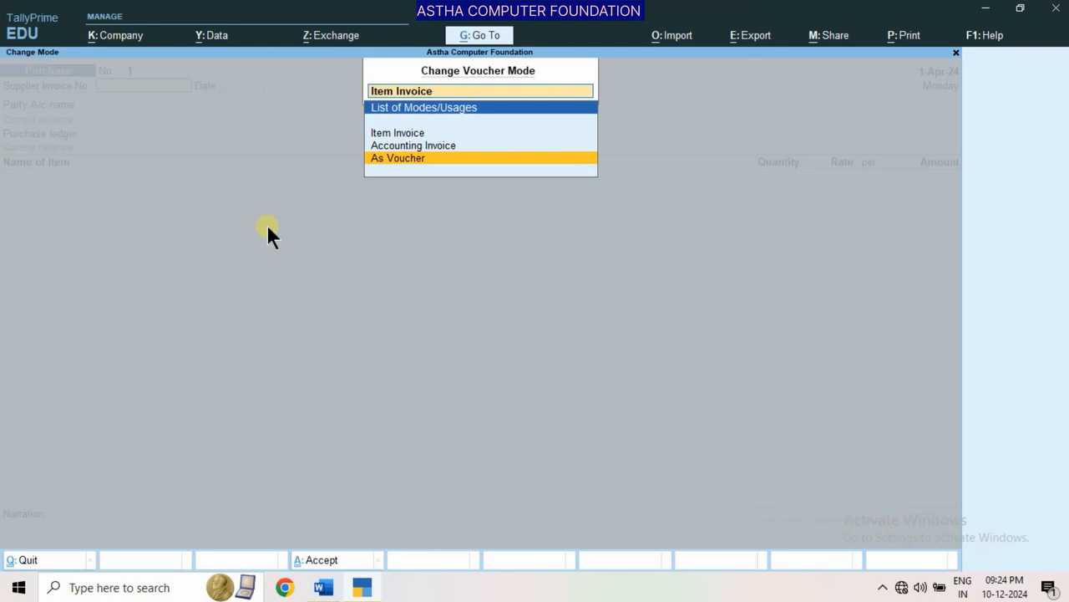
{"action": "key", "text": "Return"}
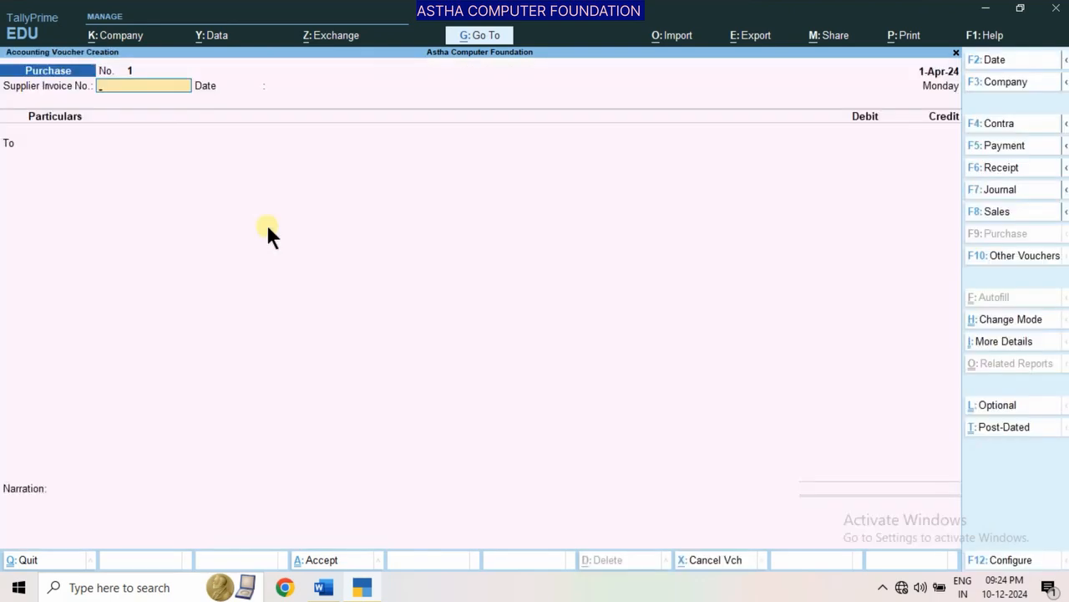
{"action": "key", "text": "Return"}
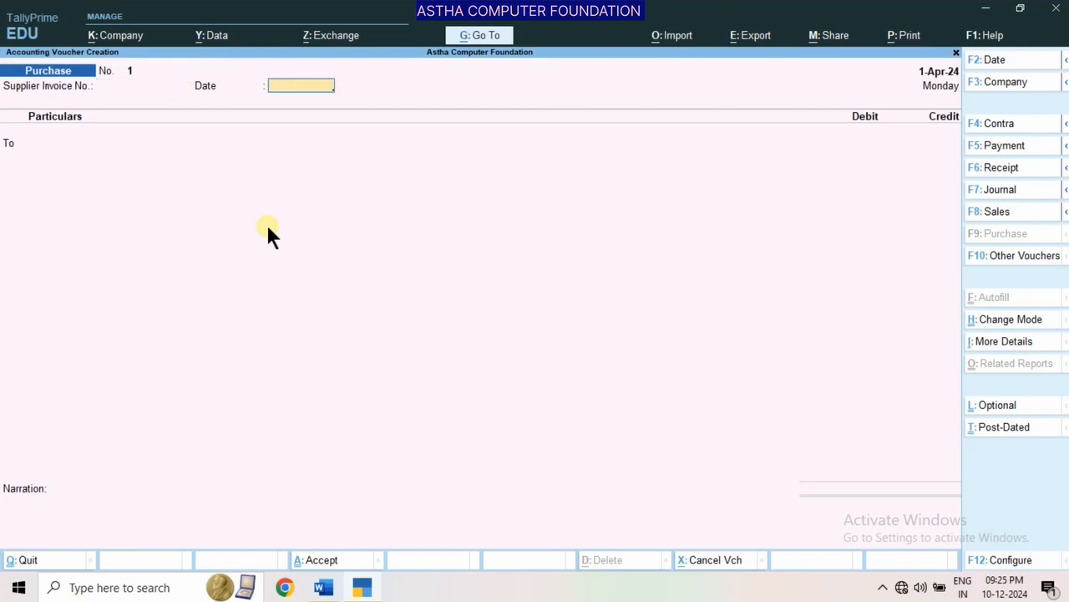
Leave the supplier invoice date blank, choose Cash as the credit ledger and keep its receipt and party details at their defaults
{"action": "key", "text": "Return"}
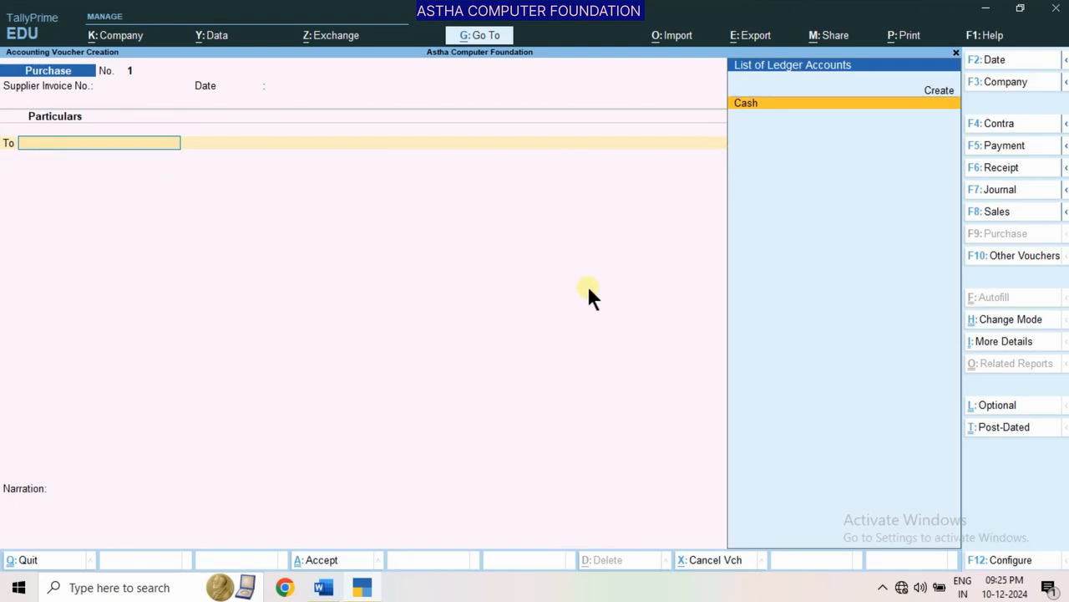
{"action": "key", "text": "Return"}
{"action": "key", "text": "Return"}
{"action": "key", "text": "Return"}
{"action": "key", "text": "Return"}
{"action": "key", "text": "Return"}
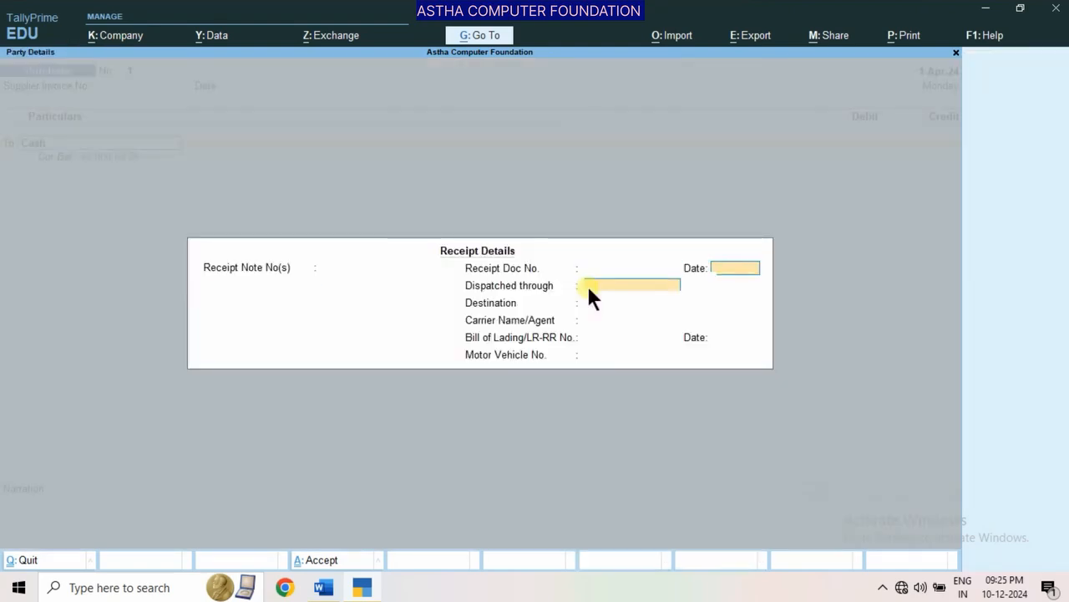
{"action": "key", "text": "Return"}
{"action": "key", "text": "Return"}
{"action": "key", "text": "Return"}
{"action": "key", "text": "Return"}
{"action": "key", "text": "Return"}
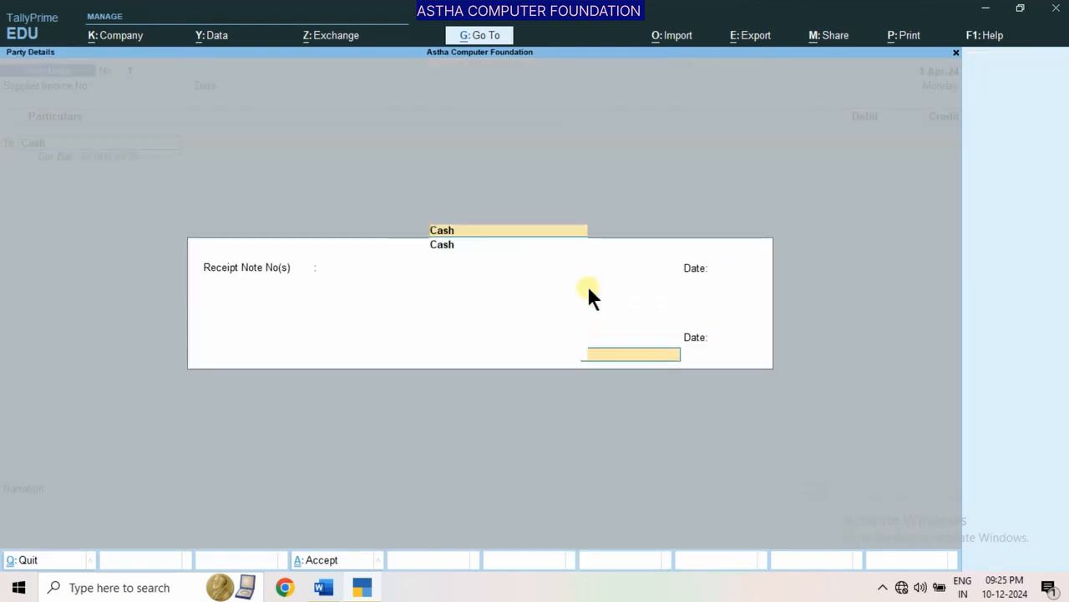
{"action": "key", "text": "Return"}
{"action": "key", "text": "Return"}
{"action": "key", "text": "Return"}
{"action": "key", "text": "Return"}
{"action": "key", "text": "Return"}
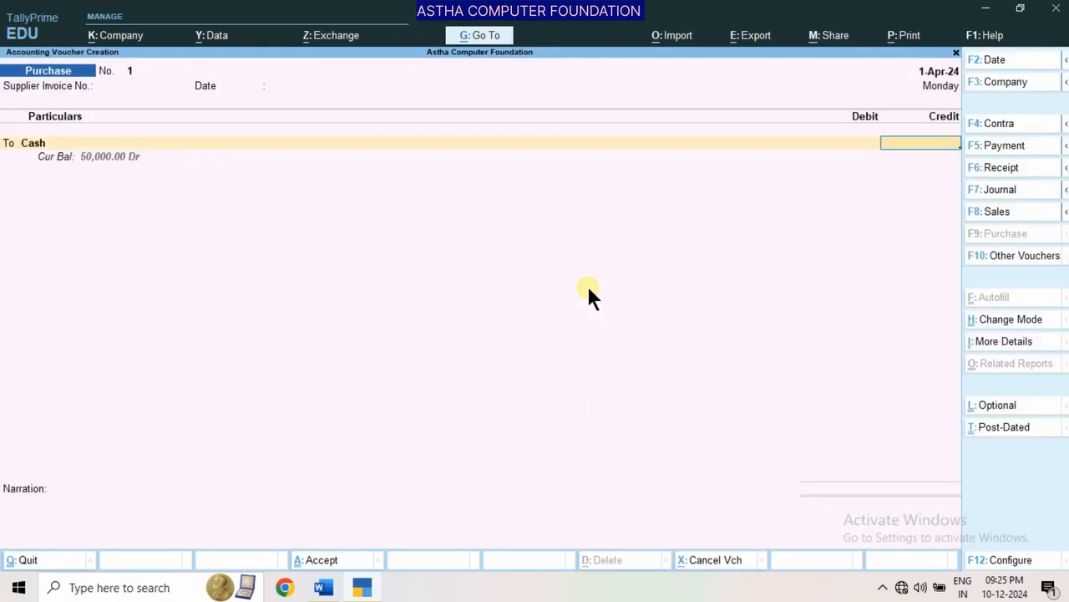
Check the furniture purchase amount in the Word document and credit Cash with 10000 in the TallyPrime purchase voucher
{"action": "left_click", "coordinate": [323, 587]}
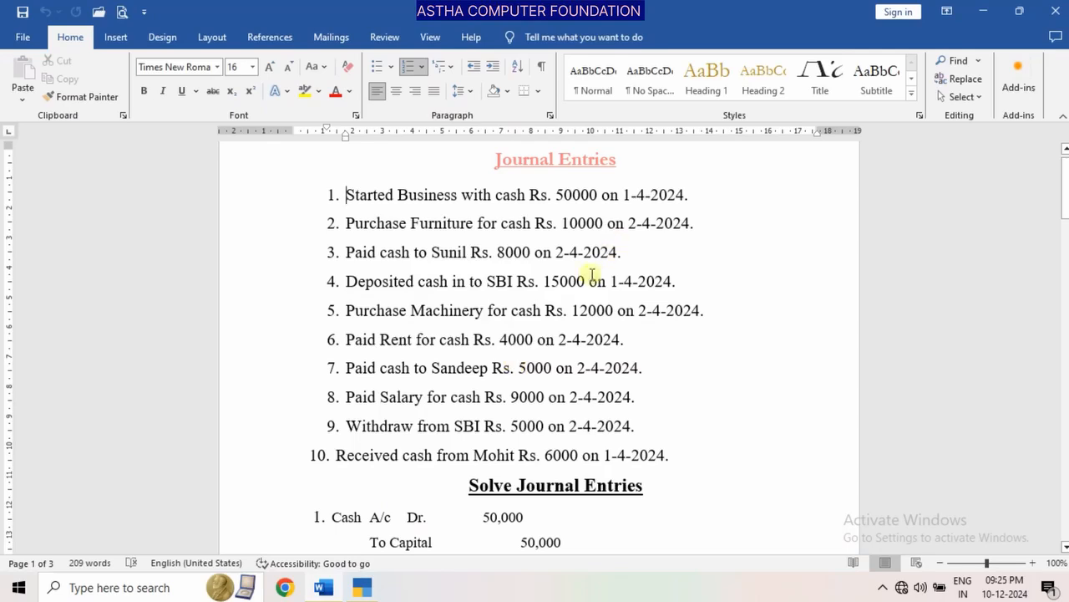
{"action": "left_click", "coordinate": [363, 587]}
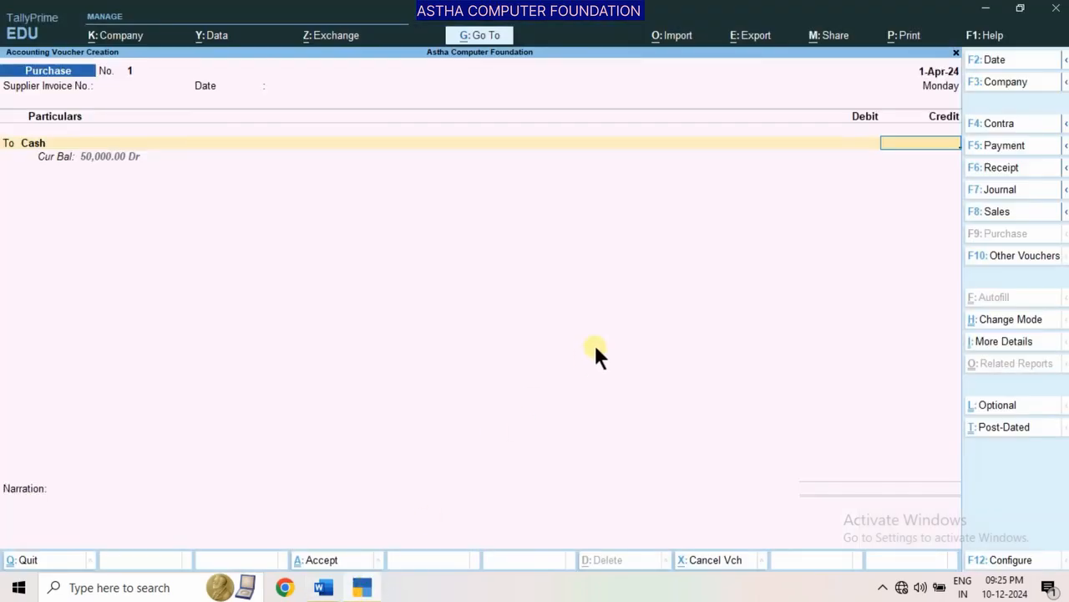
{"action": "type", "text": "10000"}
{"action": "key", "text": "Return"}
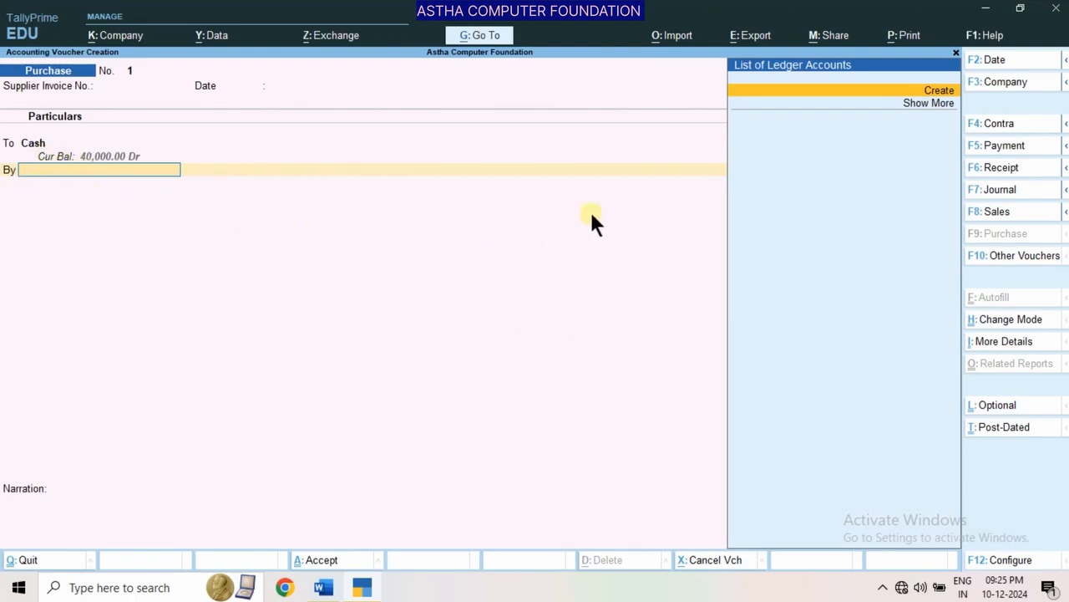
Create a ledger named Furniture for the debit line and place it under the Fixed Assets group
{"action": "key", "text": "alt+c"}
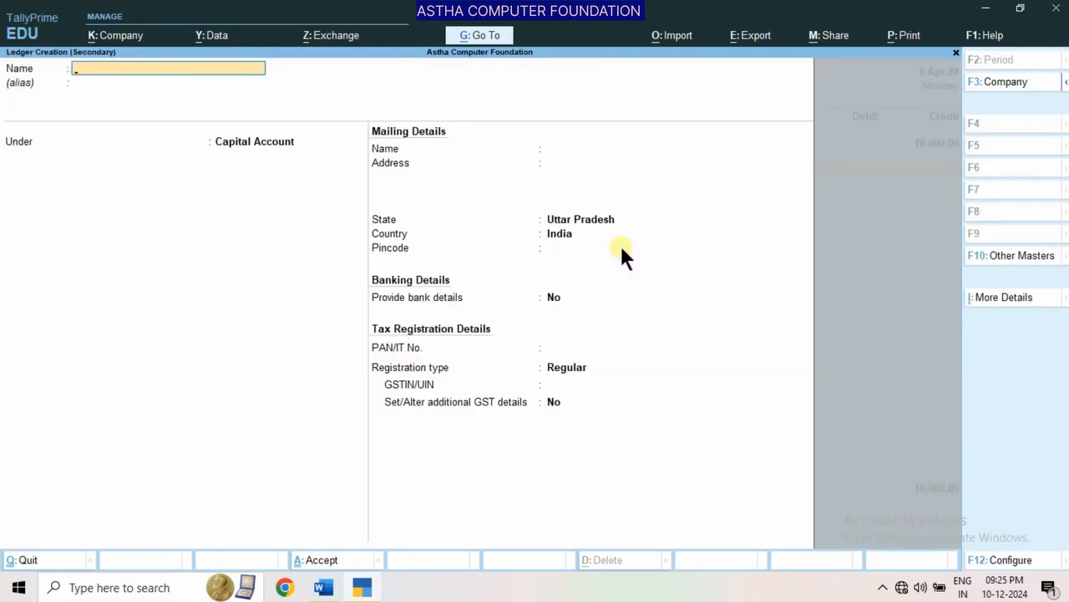
{"action": "type", "text": "Furniture"}
{"action": "key", "text": "Return"}
{"action": "key", "text": "Return"}
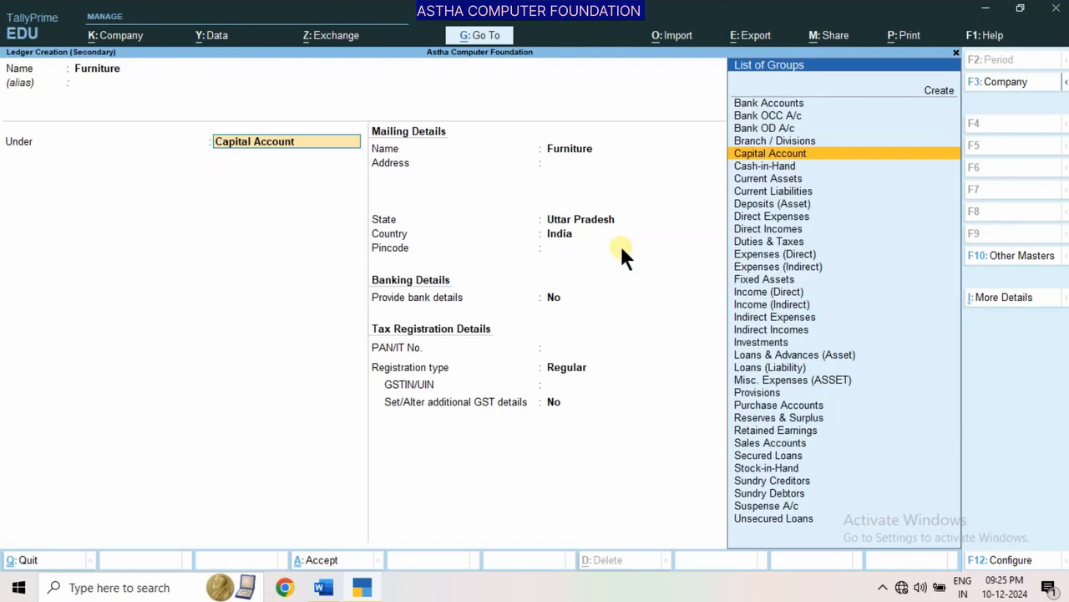
{"action": "type", "text": "F"}
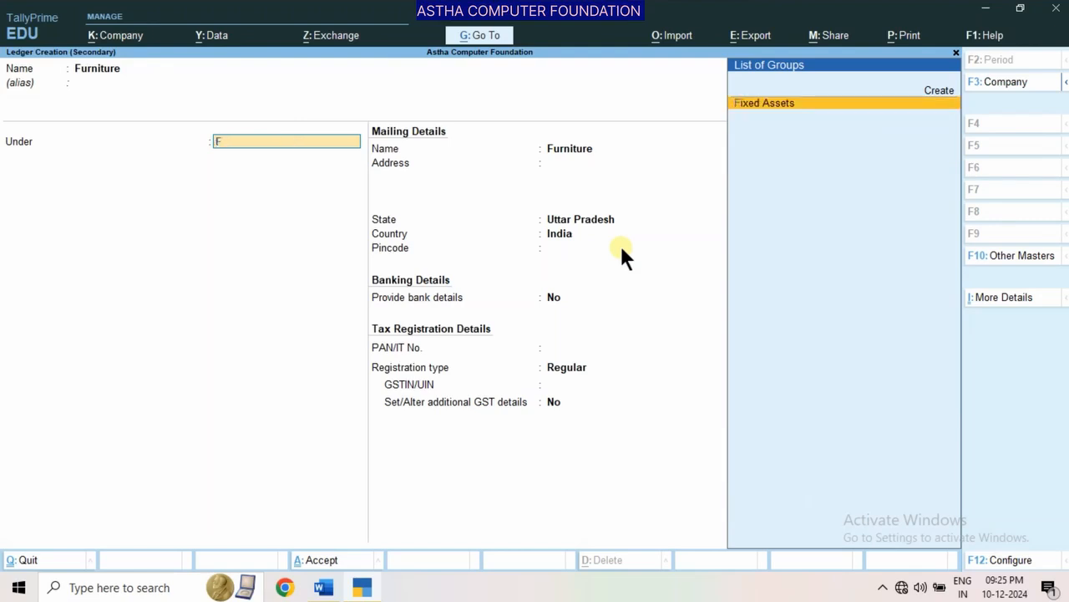
{"action": "key", "text": "Return"}
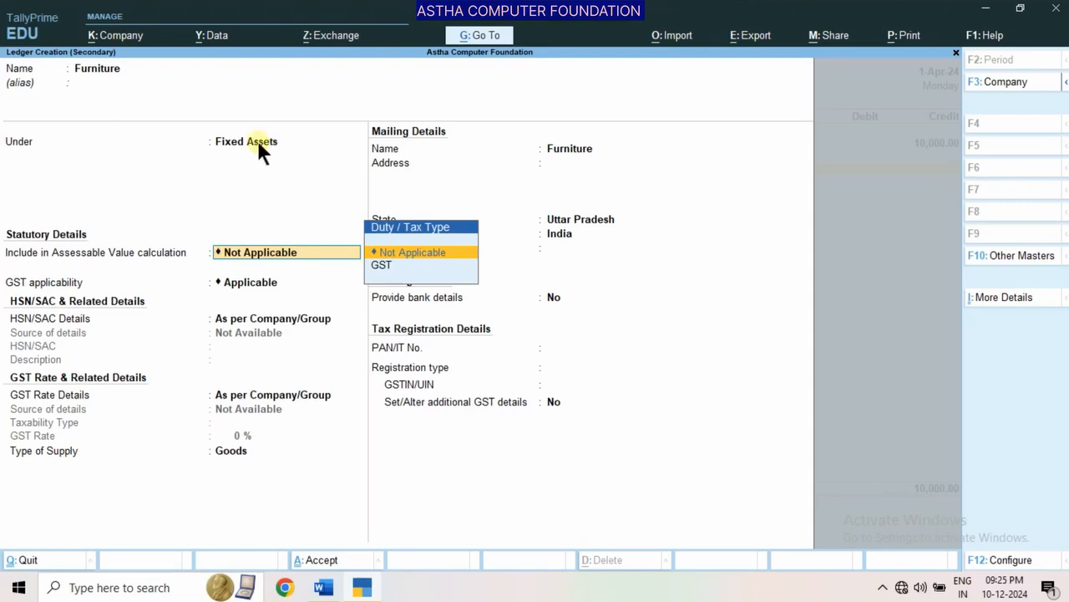
Keep the Furniture ledger's default statutory details, save it and debit it with 10,000 in the purchase voucher
{"action": "key", "text": "Return"}
{"action": "key", "text": "Return"}
{"action": "key", "text": "Return"}
{"action": "key", "text": "Return"}
{"action": "key", "text": "Return"}
{"action": "key", "text": "Return"}
{"action": "key", "text": "Return"}
{"action": "key", "text": "Return"}
{"action": "key", "text": "Return"}
{"action": "key", "text": "Return"}
{"action": "key", "text": "Return"}
{"action": "key", "text": "Return"}
{"action": "key", "text": "Return"}
{"action": "key", "text": "Return"}
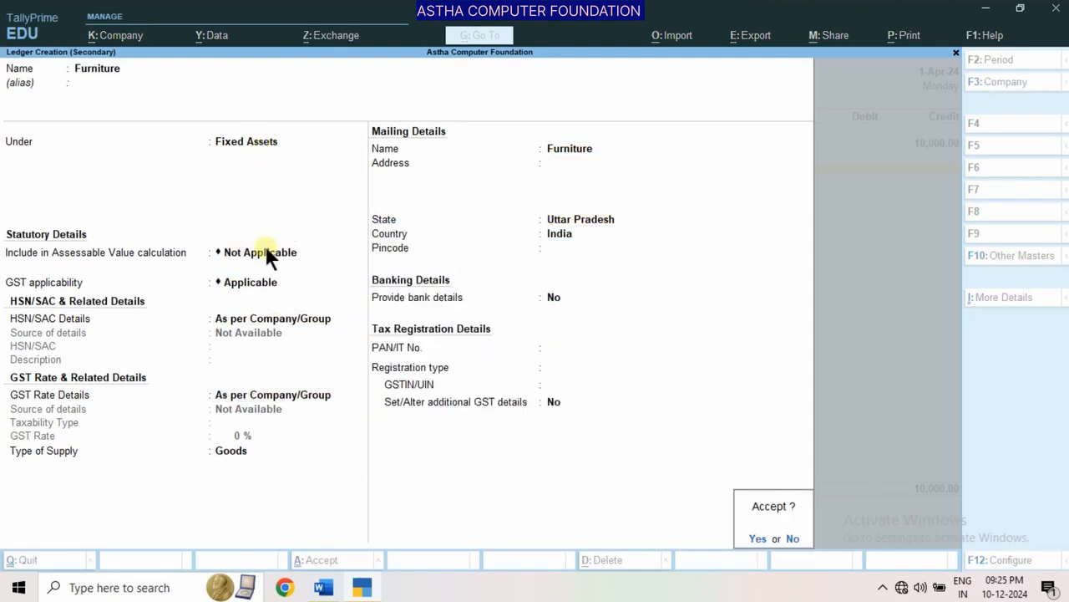
{"action": "key", "text": "Return"}
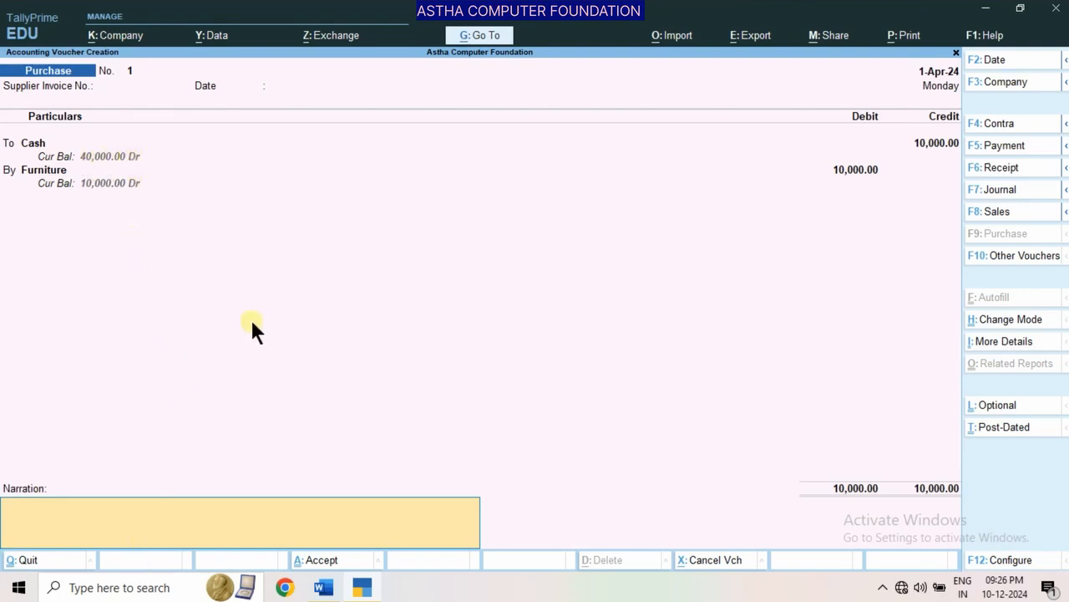
Add the narration "(Being-Purchase Furniture)" to the purchase voucher
{"action": "type", "text": "Being-Purchase Furn"}
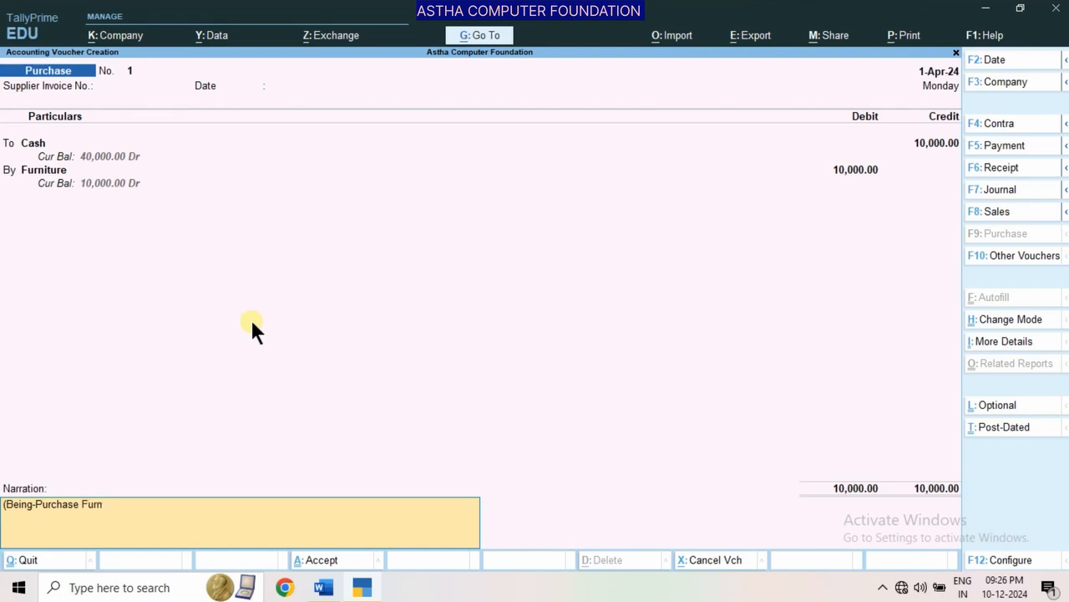
{"action": "type", "text": "iture)"}
Set the purchase voucher's date to 2-4-2024 and save the voucher
{"action": "key", "text": "F2"}
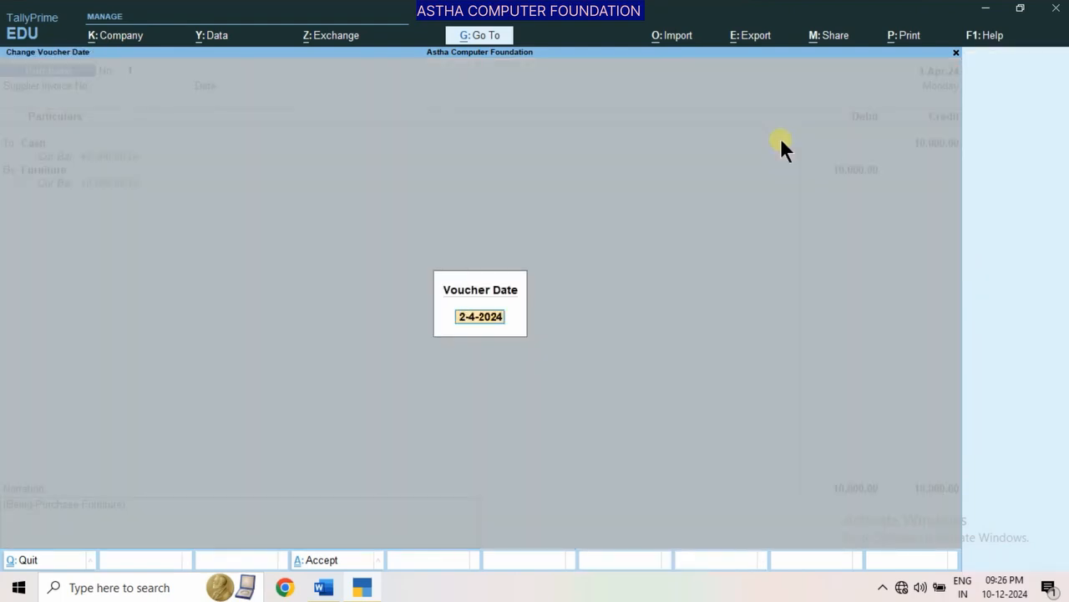
{"action": "left_click", "coordinate": [456, 363]}
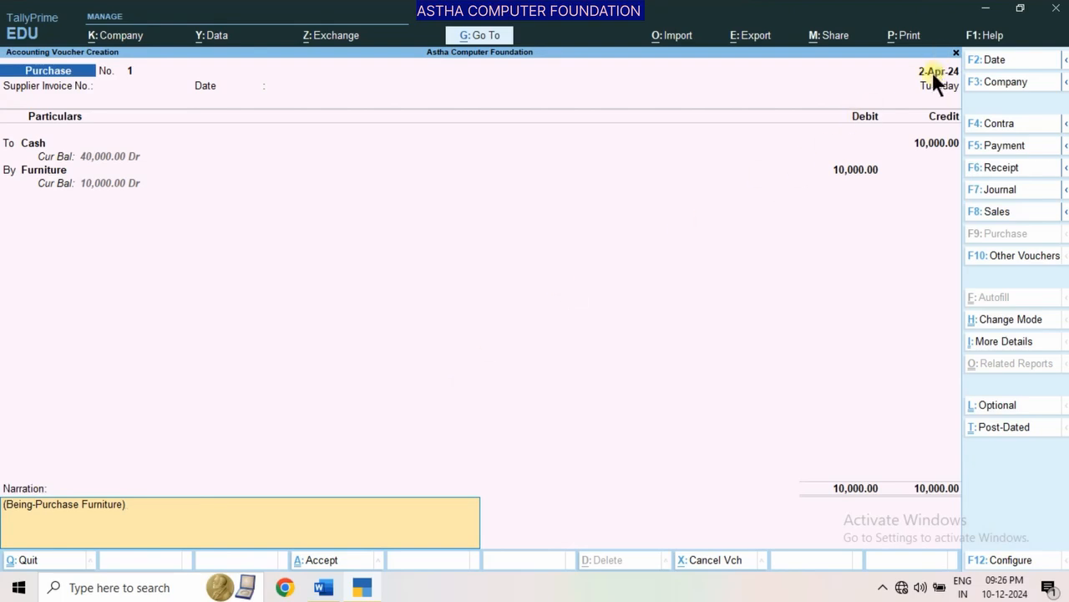
{"action": "key", "text": "Return"}
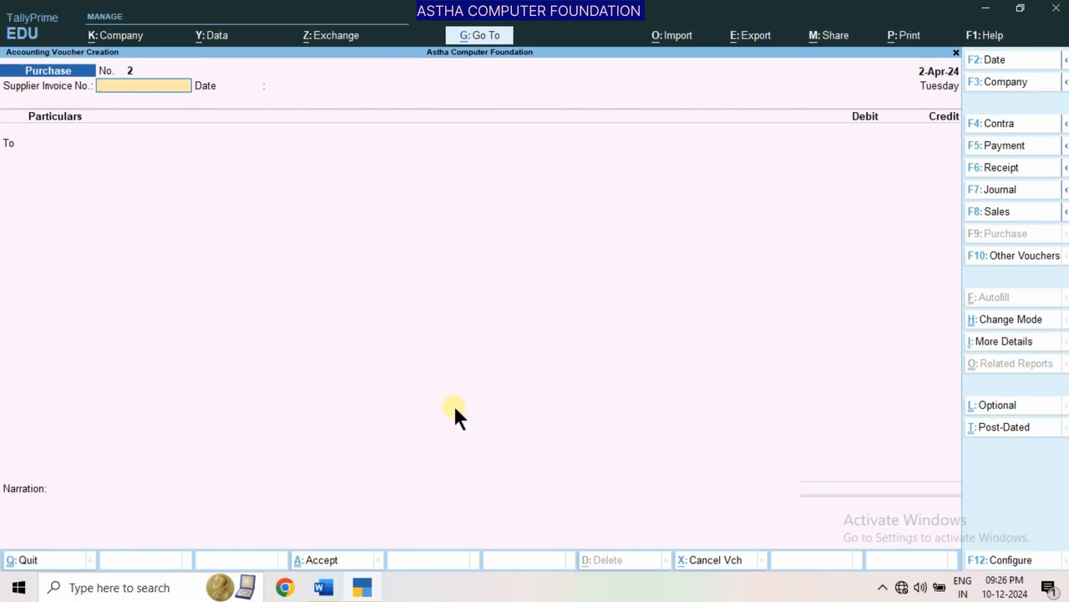
Check the third transaction in the Word document, return to TallyPrime and start a Payment voucher
{"action": "left_click", "coordinate": [323, 588]}
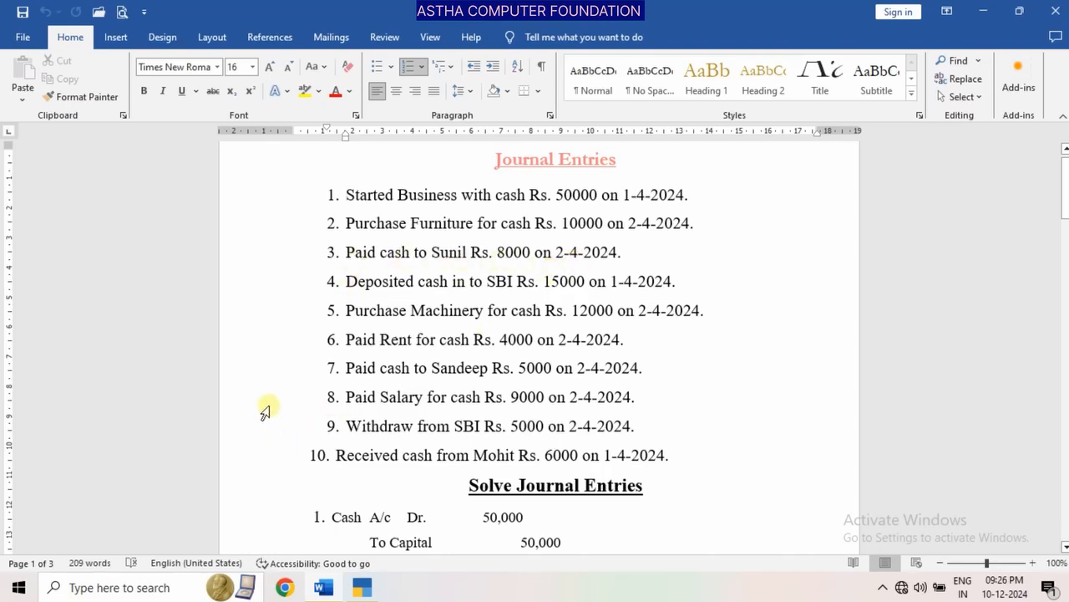
{"action": "left_click", "coordinate": [361, 587]}
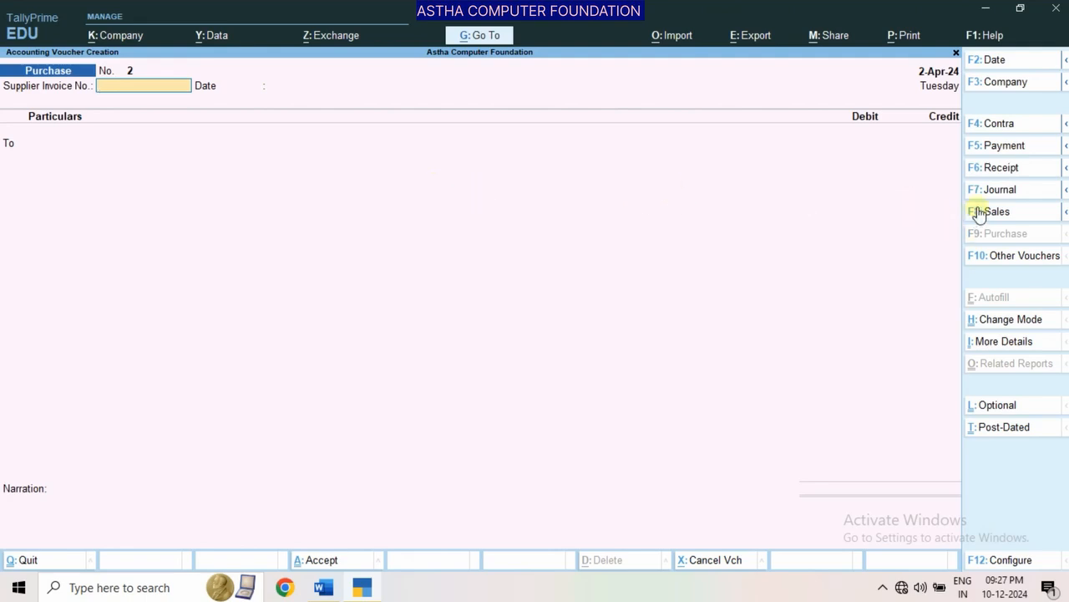
{"action": "left_click", "coordinate": [974, 149]}
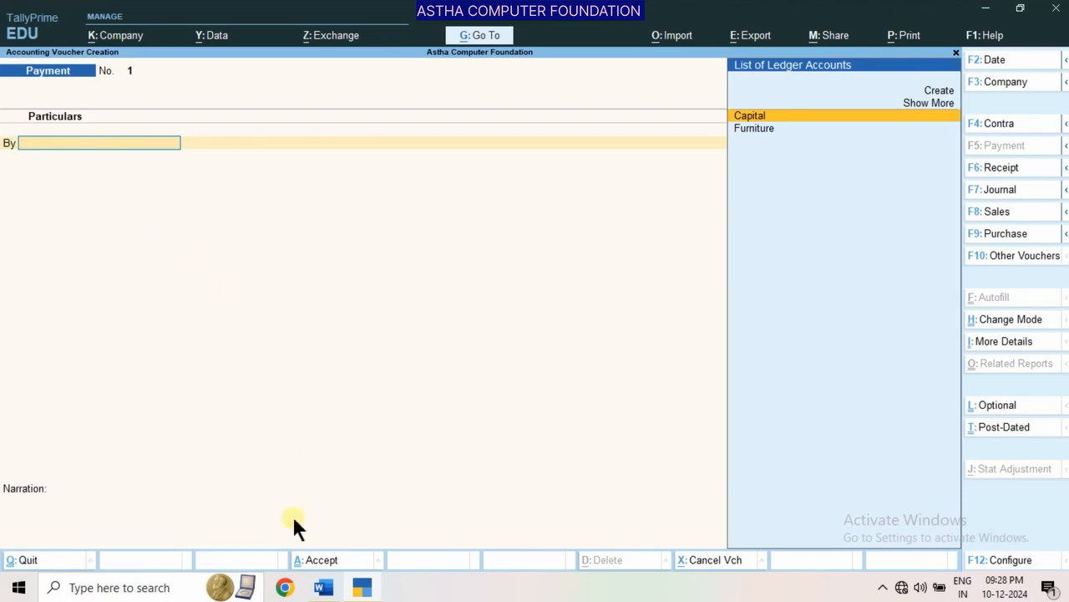
Review the solved entry for the third transaction in the Word document and switch back to TallyPrime
{"action": "left_click", "coordinate": [323, 587]}
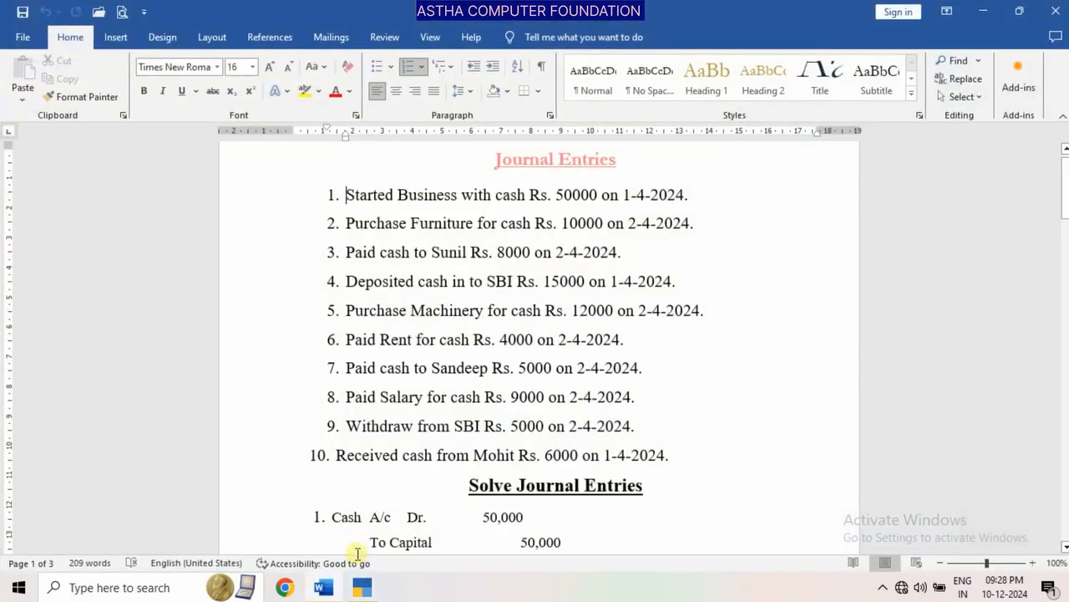
{"action": "left_click_drag", "start_coordinate": [1066, 213], "coordinate": [1067, 275]}
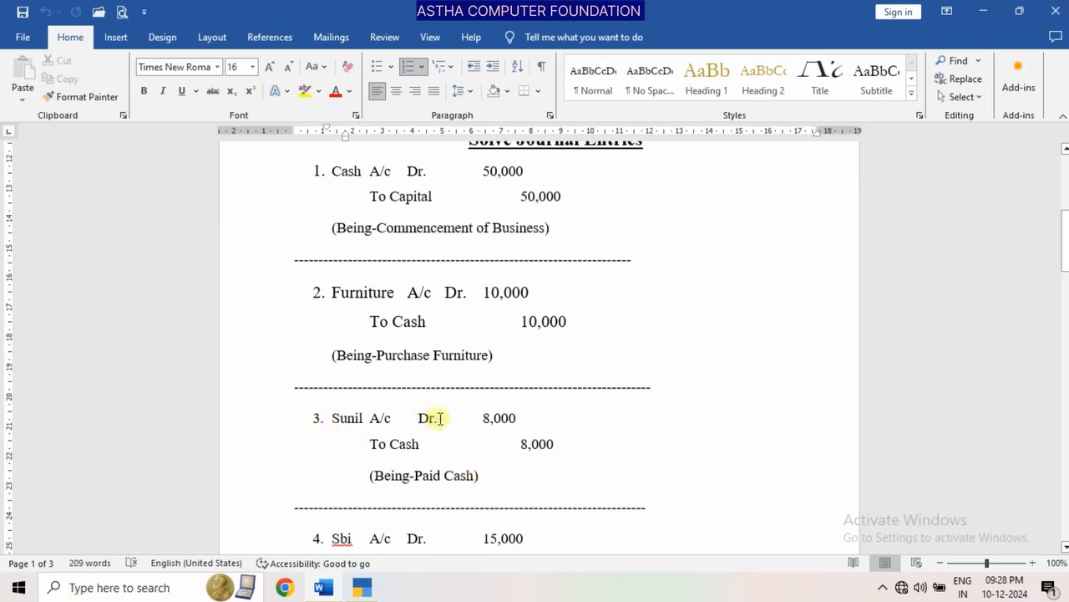
{"action": "left_click", "coordinate": [361, 588]}
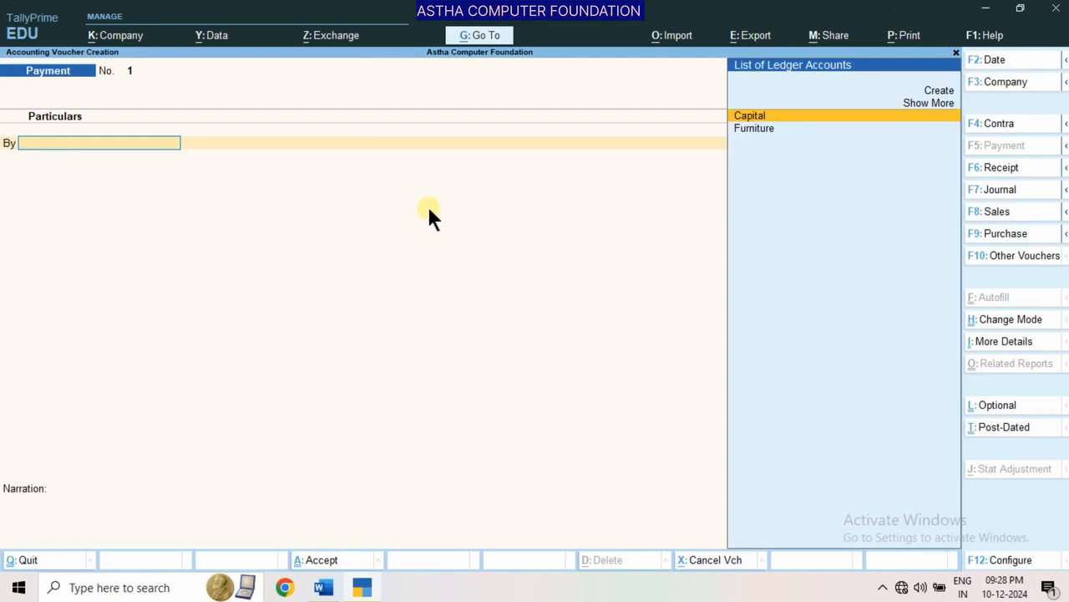
Start a new ledger for the payment's debit line, naming it after the third transaction's payee and leaving the alias blank
{"action": "key", "text": "alt"}
{"action": "key", "text": "alt+c"}
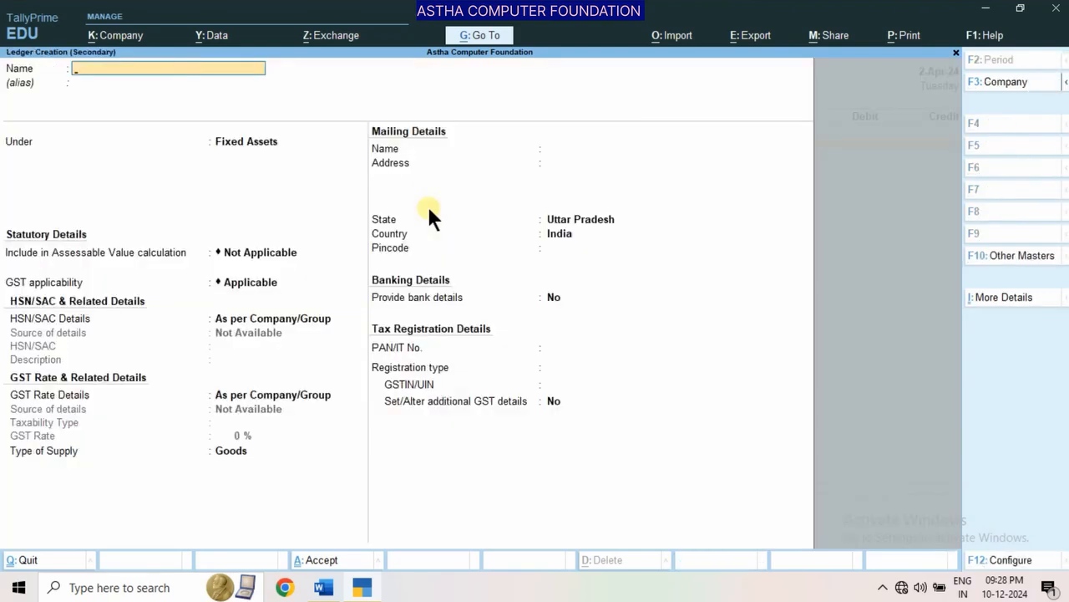
{"action": "type", "text": "Sunil"}
{"action": "key", "text": "Return"}
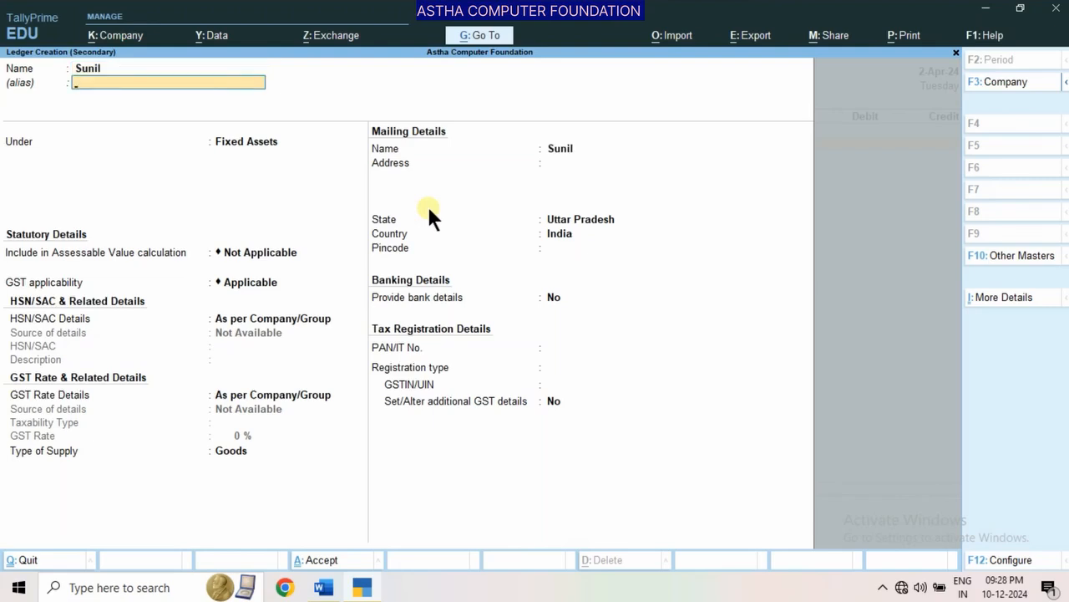
{"action": "key", "text": "Return"}
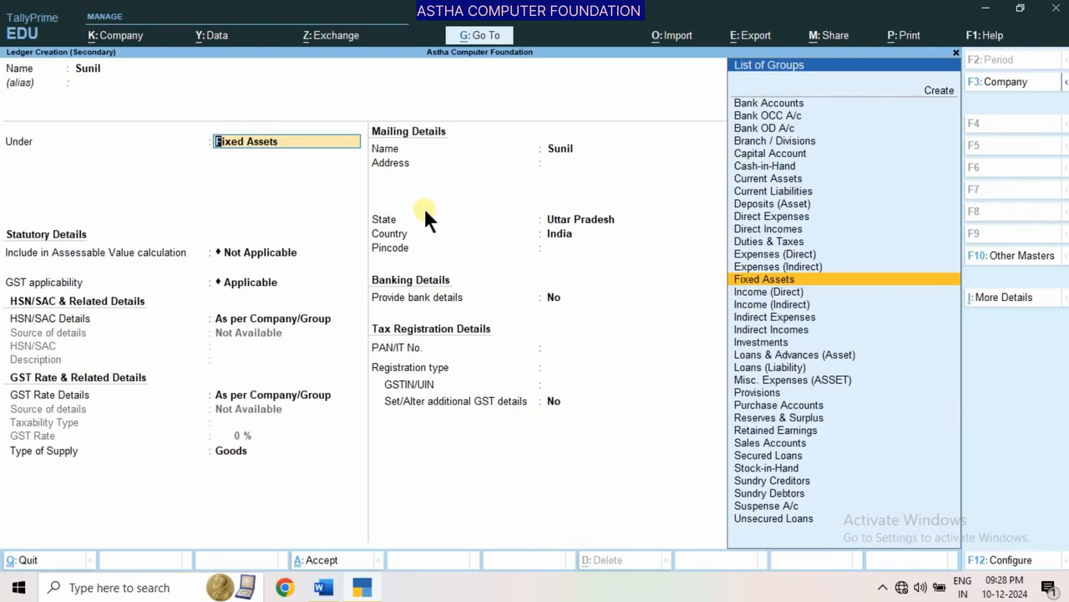
{"action": "key", "text": "Return"}
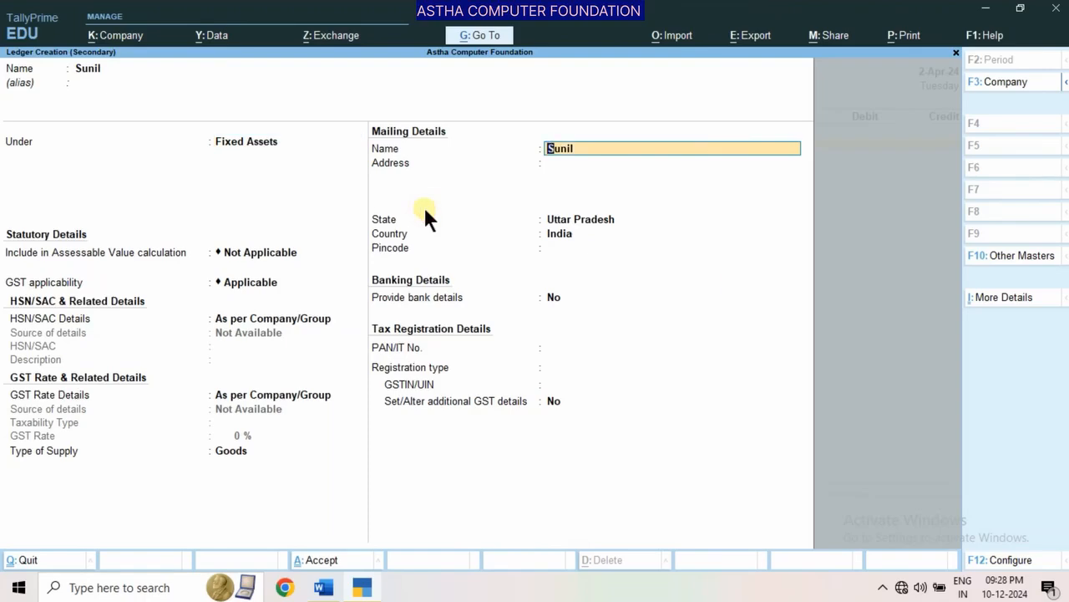
{"action": "key", "text": "BackSpace"}
{"action": "key", "text": "BackSpace"}
{"action": "key", "text": "BackSpace"}
{"action": "key", "text": "BackSpace"}
{"action": "key", "text": "BackSpace"}
{"action": "key", "text": "BackSpace"}
{"action": "key", "text": "BackSpace"}
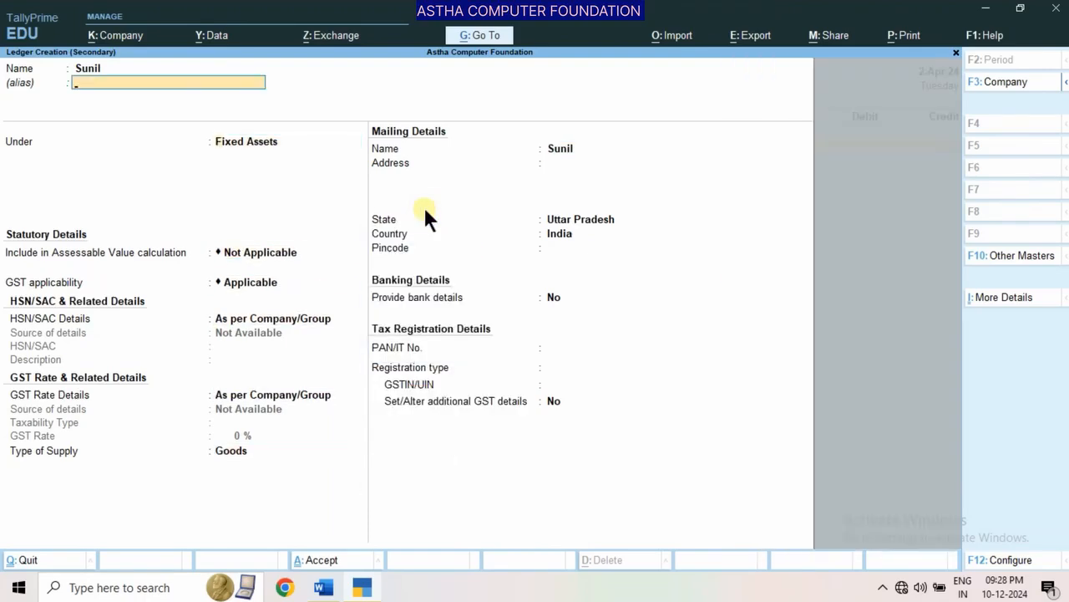
{"action": "key", "text": "Return"}
Place the payee's ledger under the Sundry Debtors group
{"action": "type", "text": "S"}
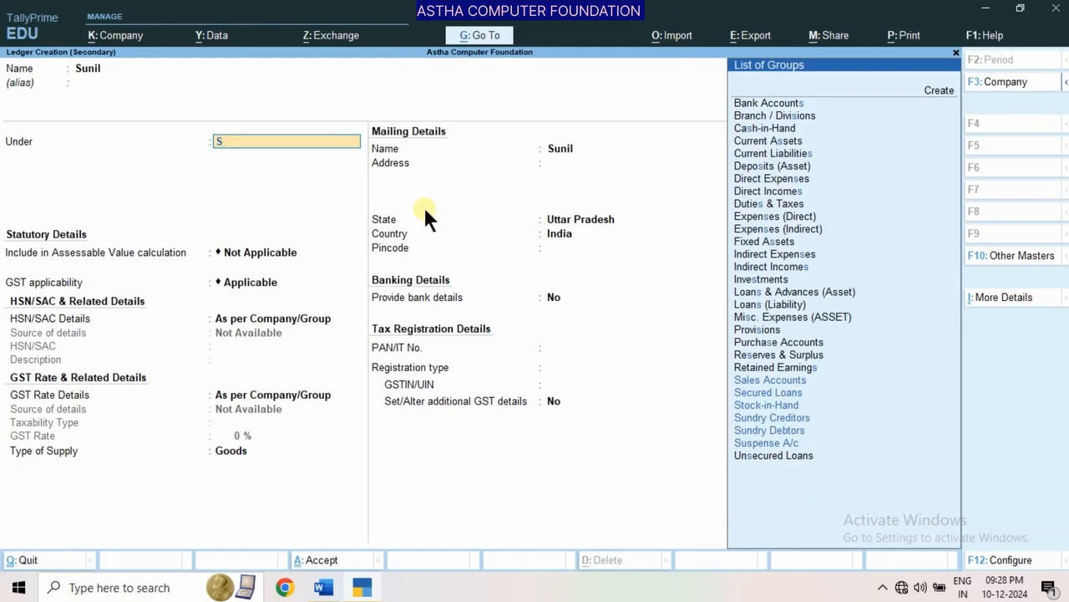
{"action": "key", "text": "Down"}
{"action": "key", "text": "Down"}
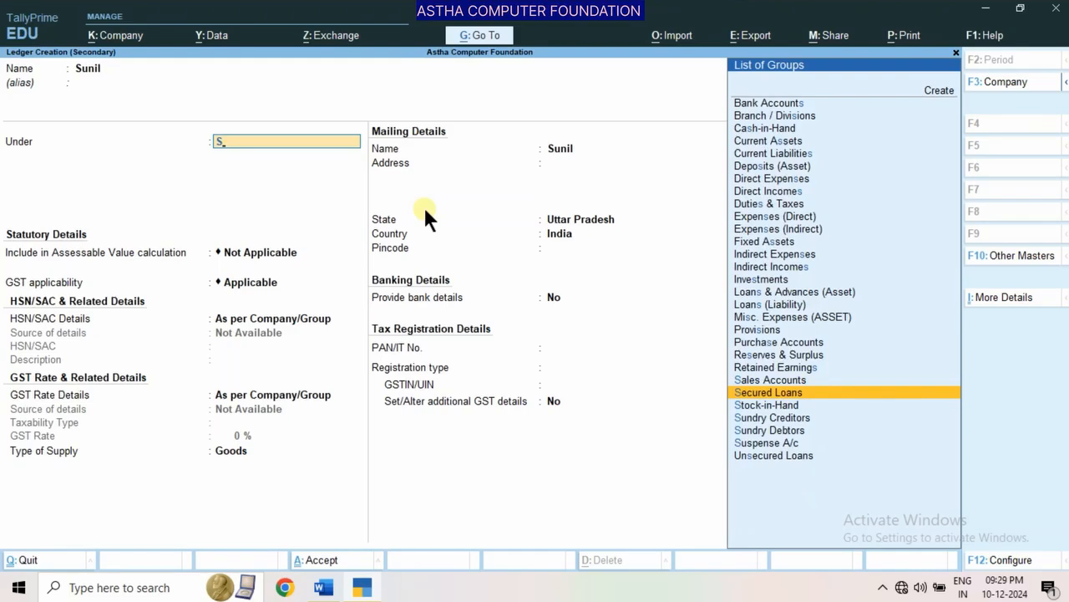
{"action": "key", "text": "Down"}
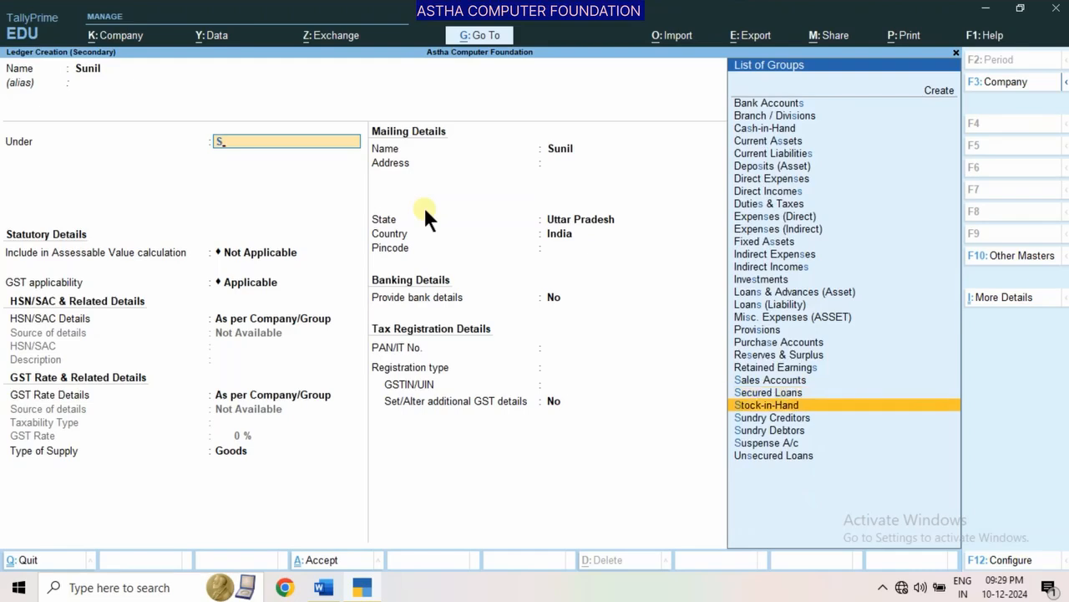
{"action": "key", "text": "Down"}
{"action": "key", "text": "Down"}
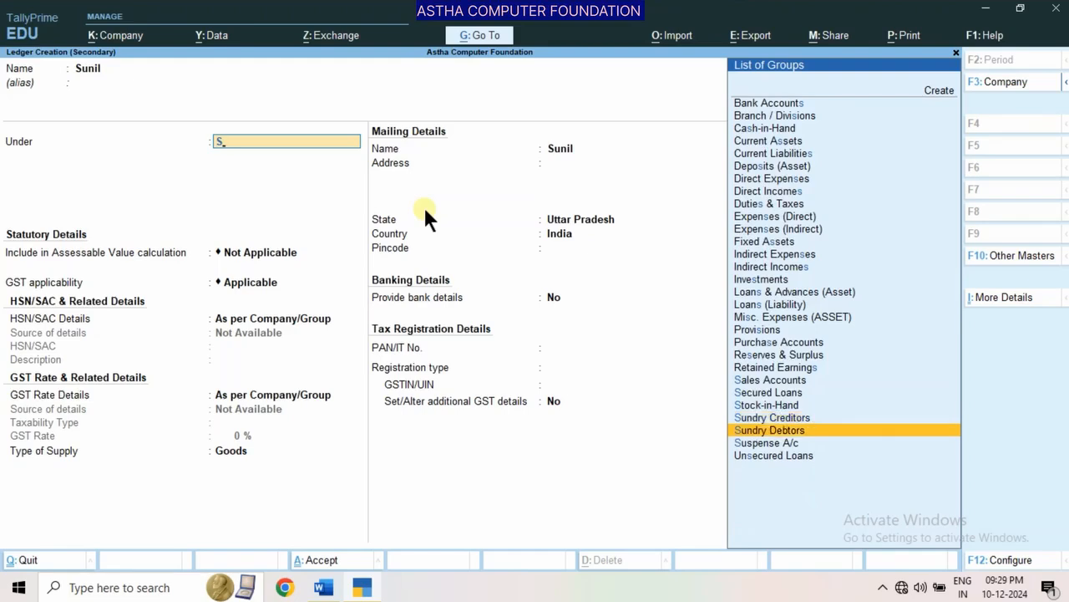
{"action": "key", "text": "Return"}
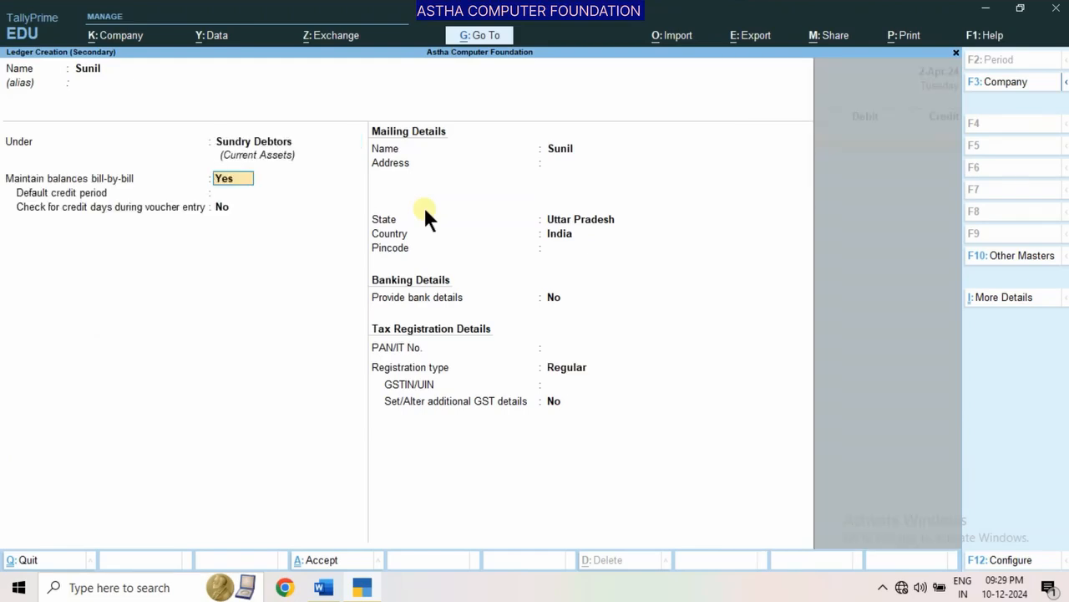
Turn off bill-by-bill balances for the payee's ledger and enter the payee's mailing address
{"action": "type", "text": "n"}
{"action": "key", "text": "Return"}
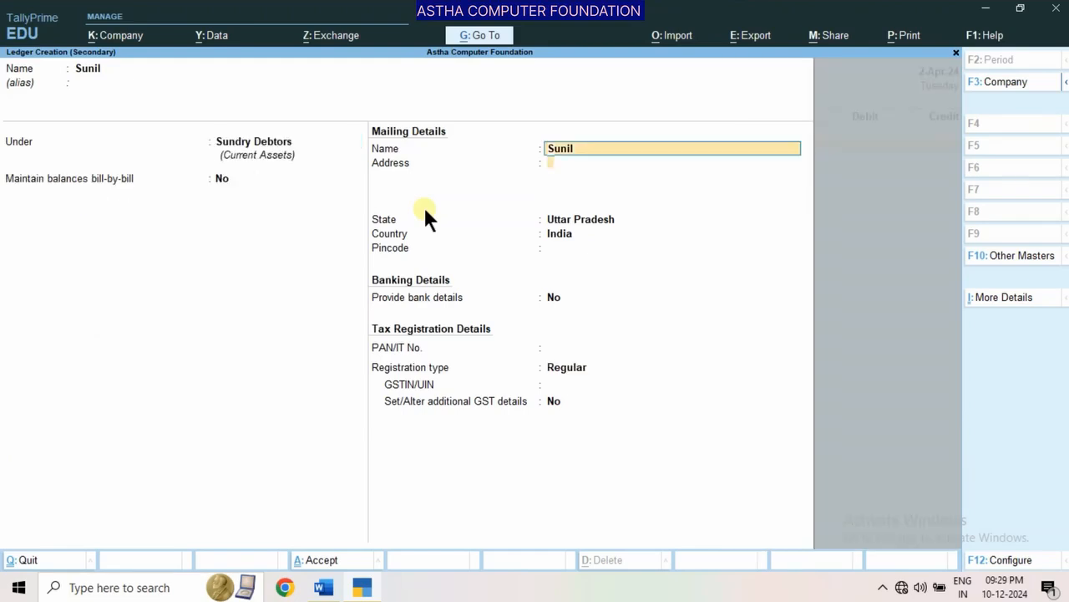
{"action": "key", "text": "Return"}
{"action": "type", "text": "Lko"}
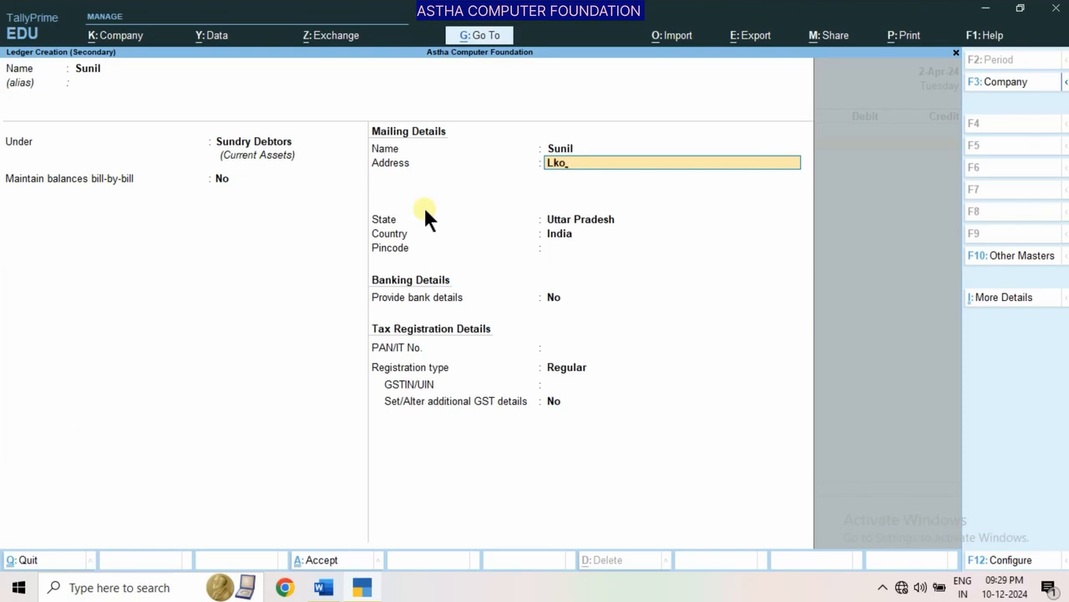
{"action": "key", "text": "Return"}
Keep the remaining state, country, bank and tax defaults and save the payee's ledger
{"action": "key", "text": "Return"}
{"action": "key", "text": "Return"}
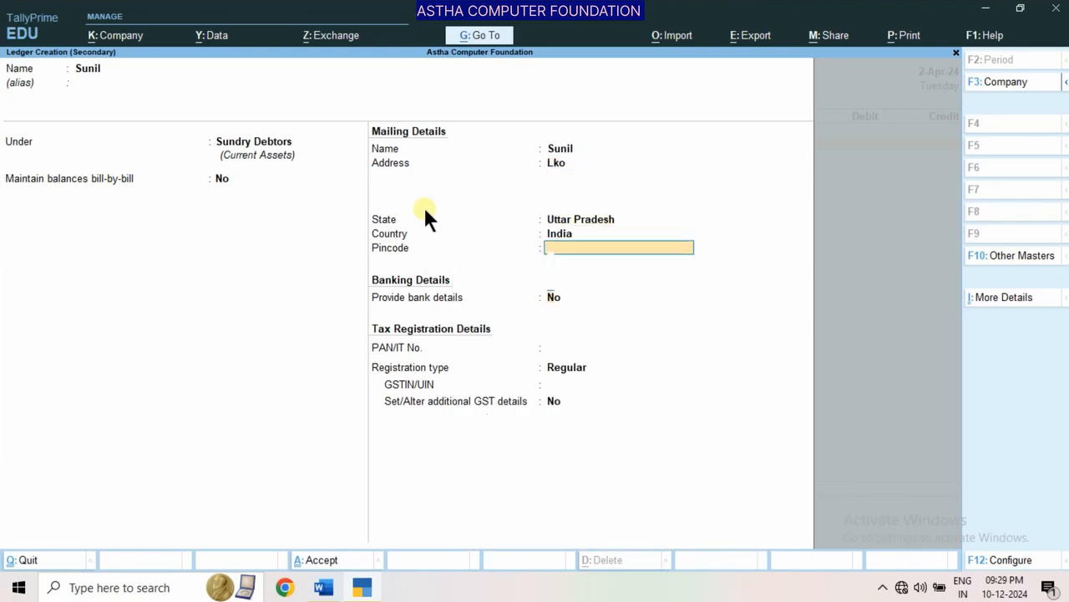
{"action": "key", "text": "Return"}
{"action": "key", "text": "Return"}
{"action": "key", "text": "Return"}
{"action": "key", "text": "Return"}
{"action": "key", "text": "Return"}
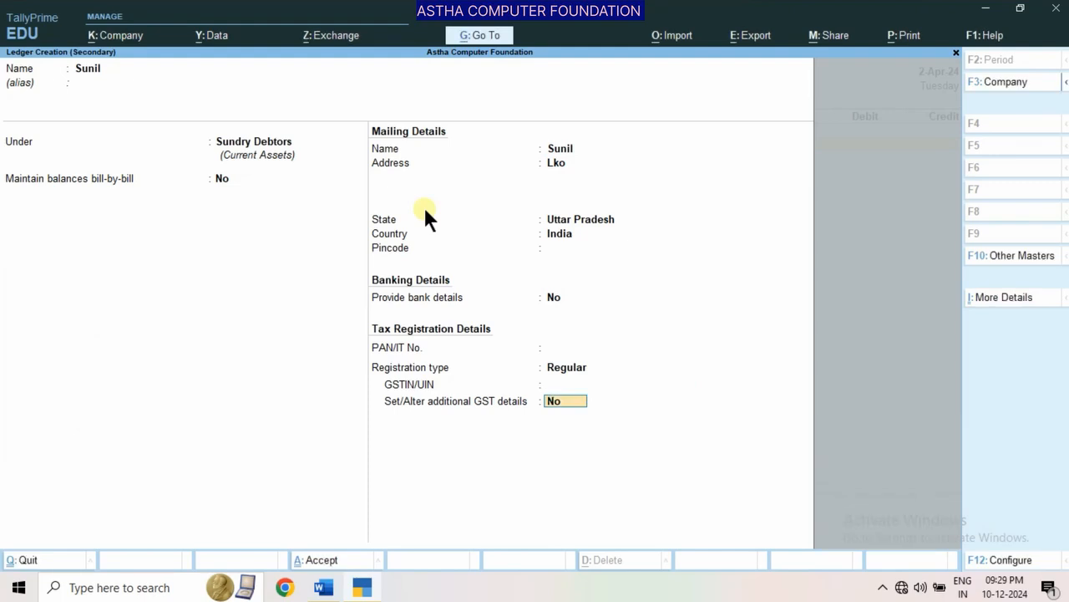
{"action": "key", "text": "Return"}
Debit the payee 8,000 in the Payment voucher and credit Cash with the same amount
{"action": "key", "text": "Return"}
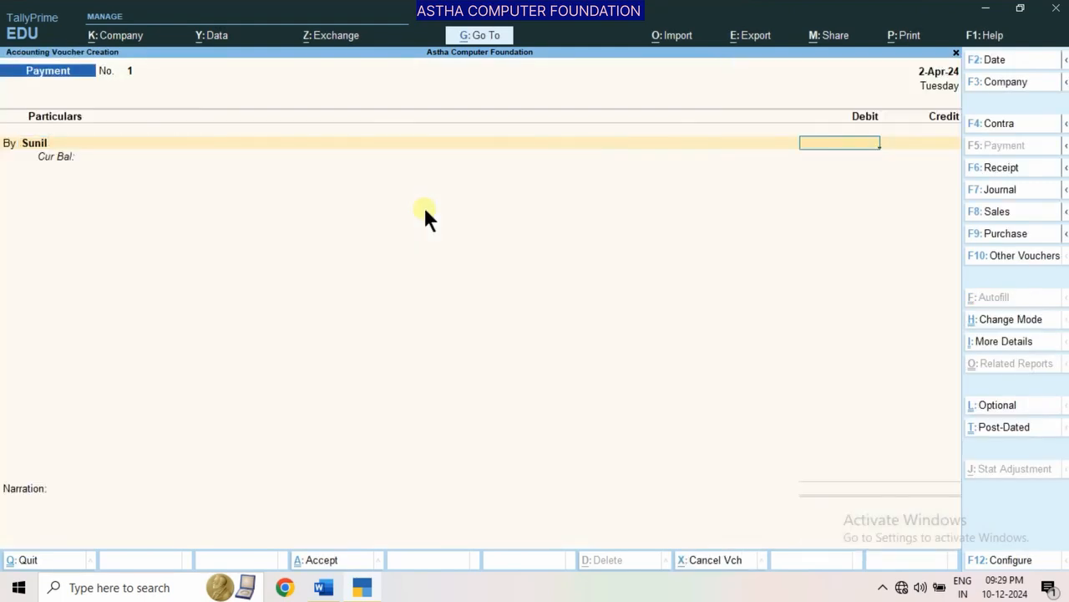
{"action": "type", "text": "8000"}
{"action": "key", "text": "Return"}
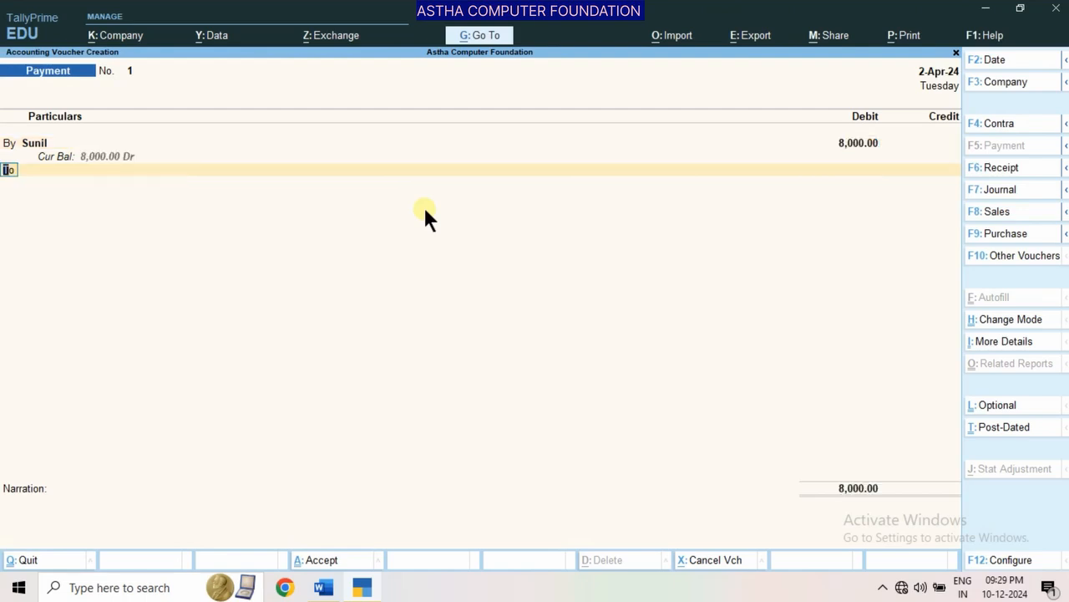
{"action": "key", "text": "Return"}
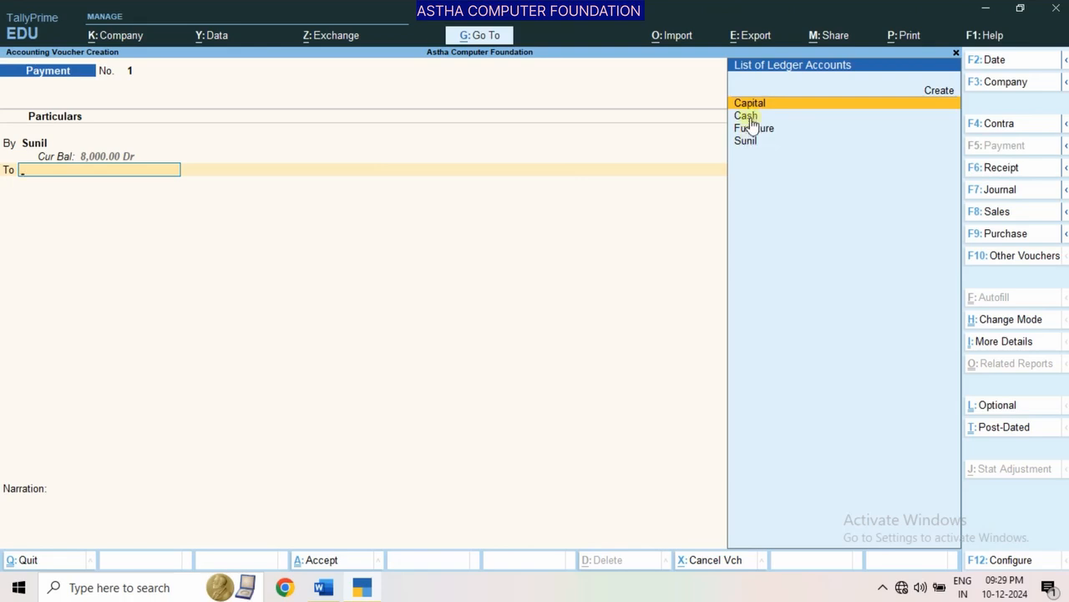
{"action": "key", "text": "Down"}
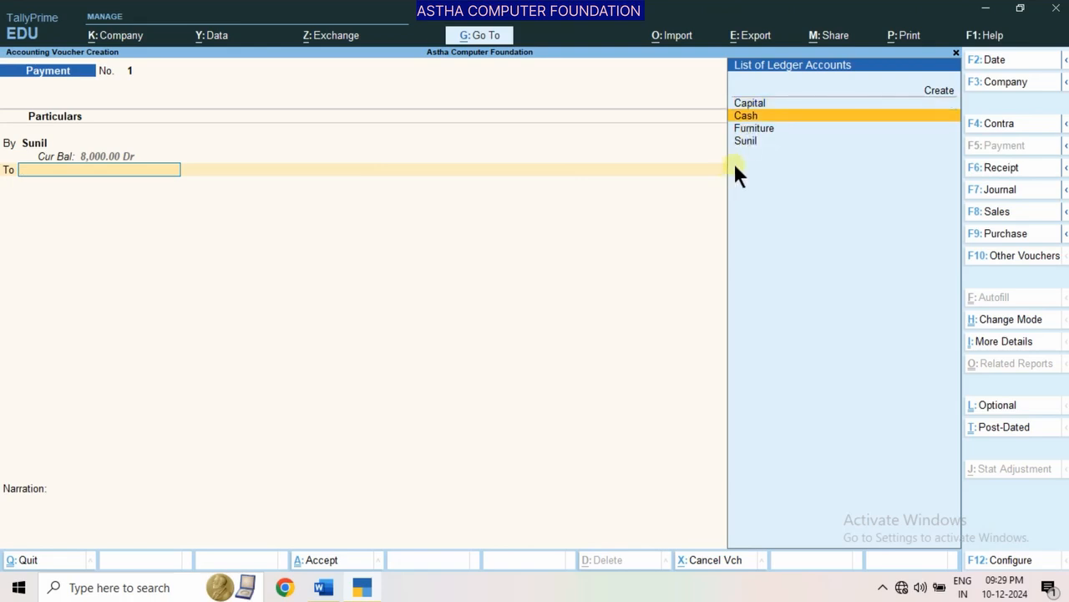
{"action": "key", "text": "Return"}
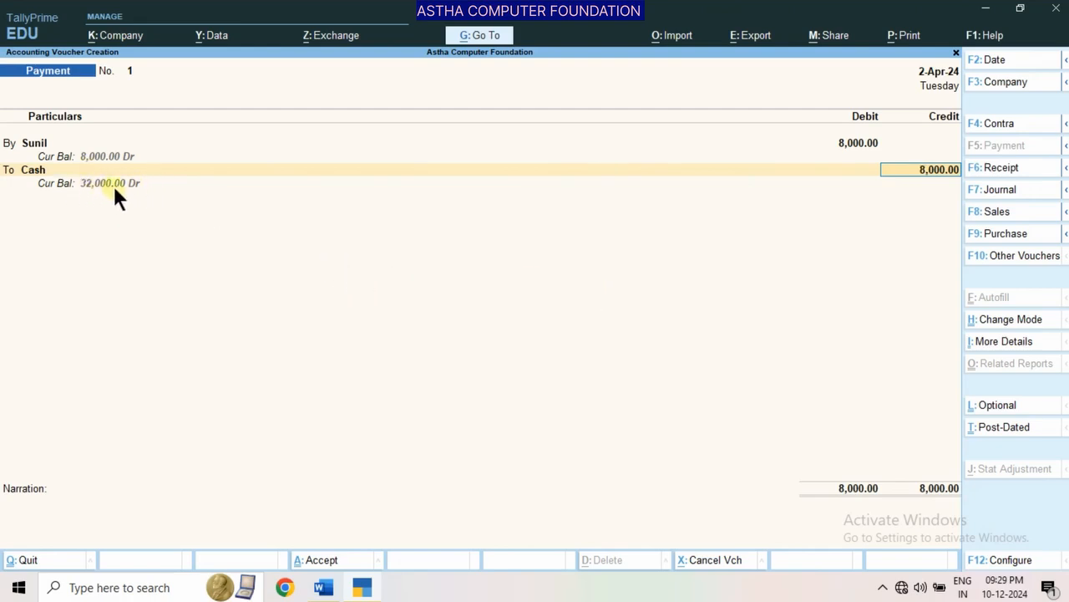
{"action": "key", "text": "Return"}
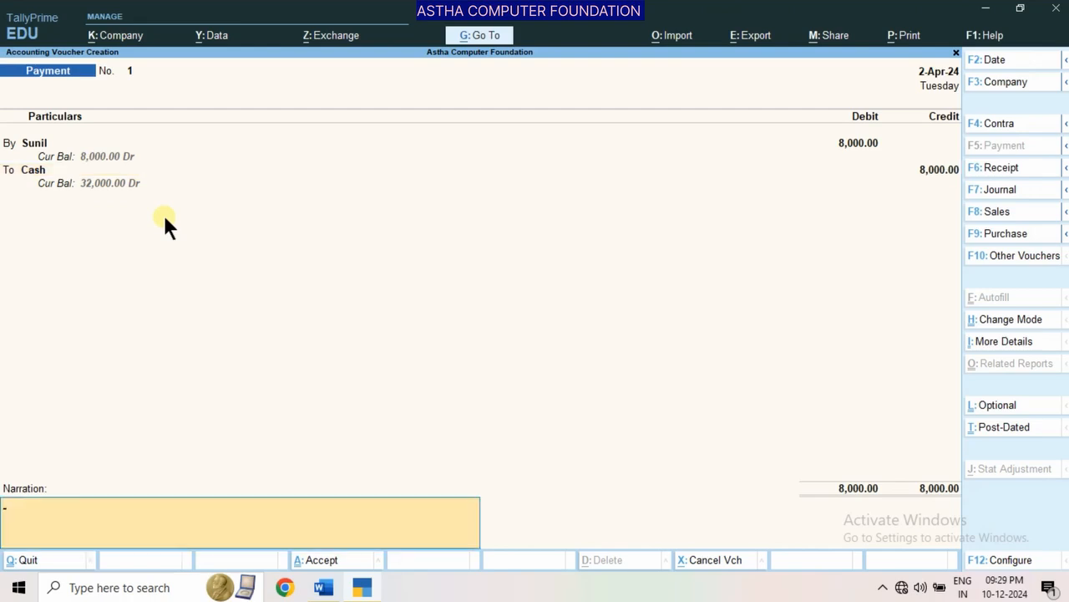
Add the narration "(Being-Paid cash)" and save the Payment voucher
{"action": "type", "text": "(Being-Paid cash)"}
{"action": "key", "text": "Return"}
{"action": "key", "text": "Return"}
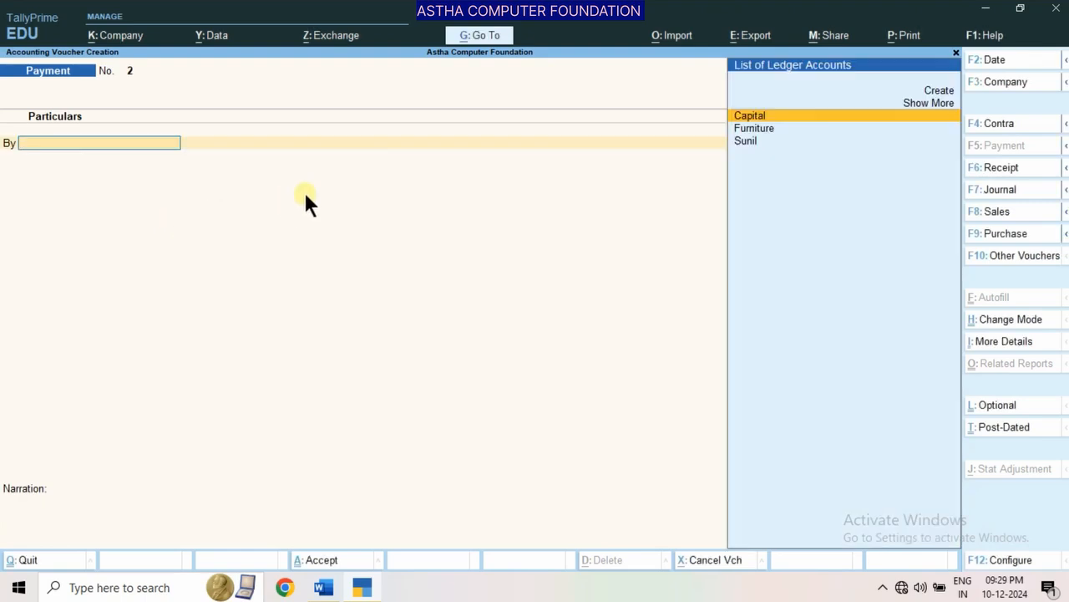
Check the fourth transaction and its solved entry in the Word document, and return to TallyPrime
{"action": "left_click", "coordinate": [323, 587]}
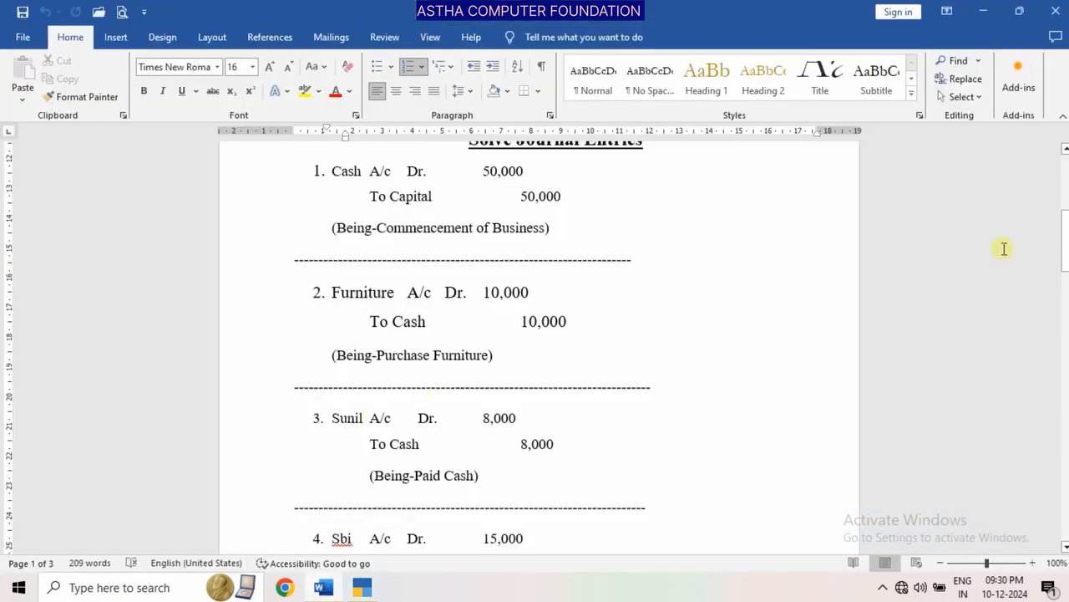
{"action": "left_click_drag", "start_coordinate": [1064, 241], "coordinate": [1064, 191]}
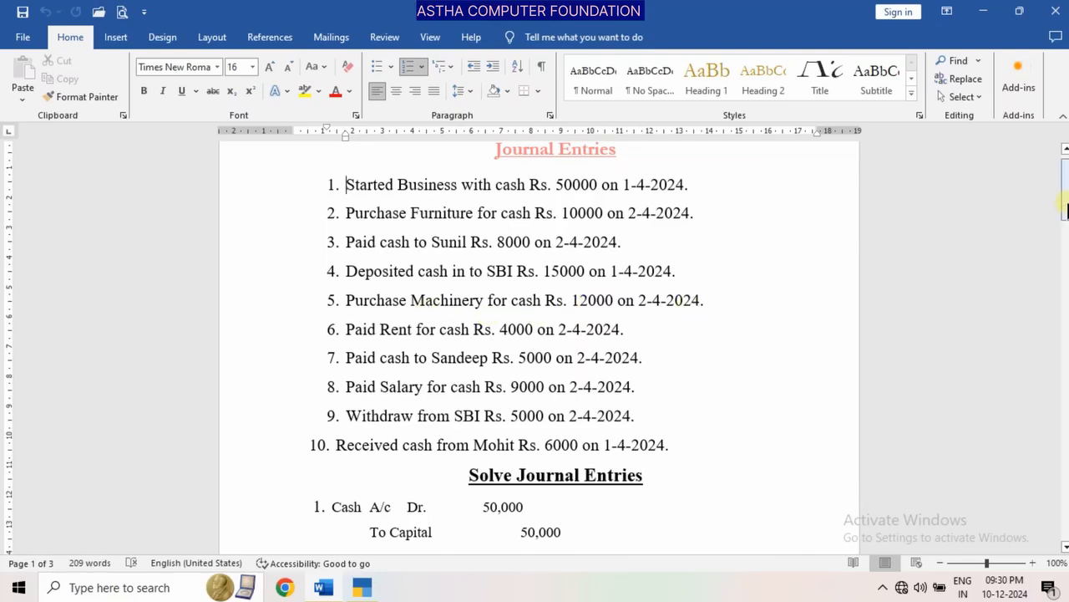
{"action": "left_click_drag", "start_coordinate": [1067, 205], "coordinate": [1067, 287]}
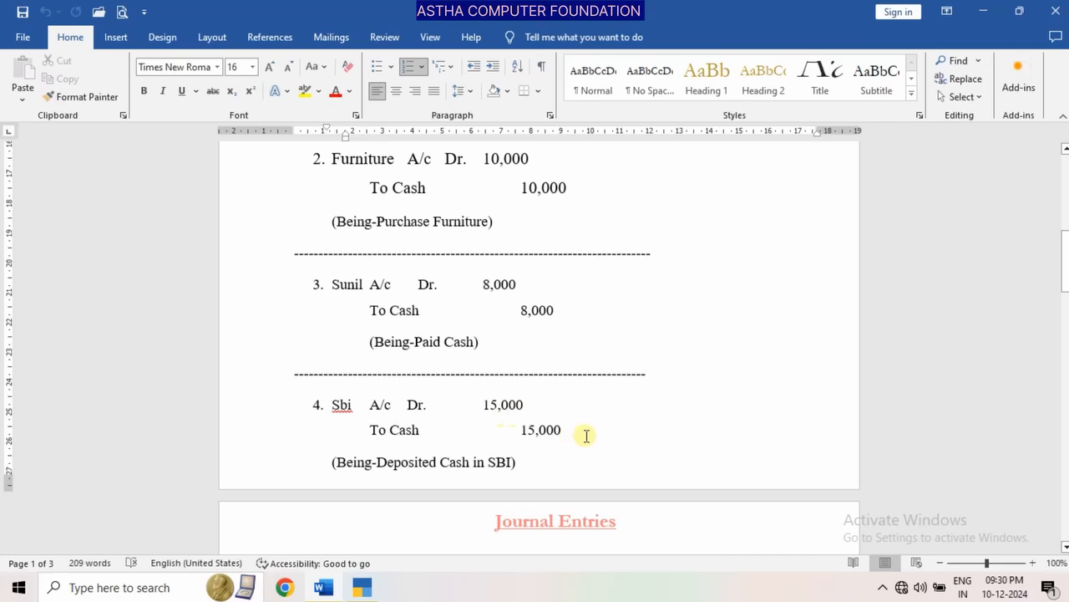
{"action": "left_click", "coordinate": [363, 587]}
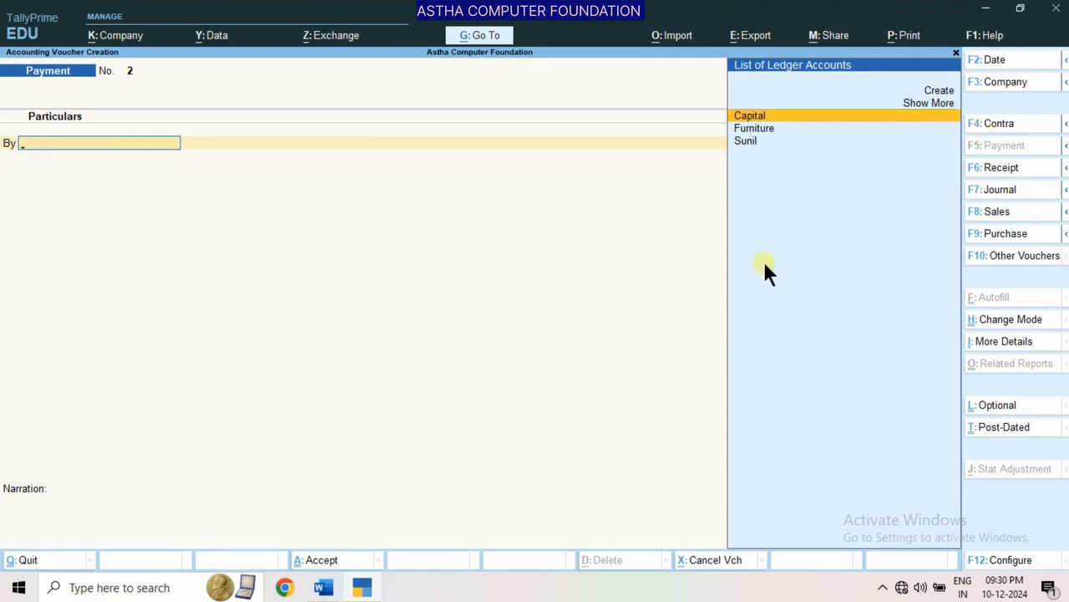
Start a Contra voucher and credit Cash with 15,000
{"action": "key", "text": "F4"}
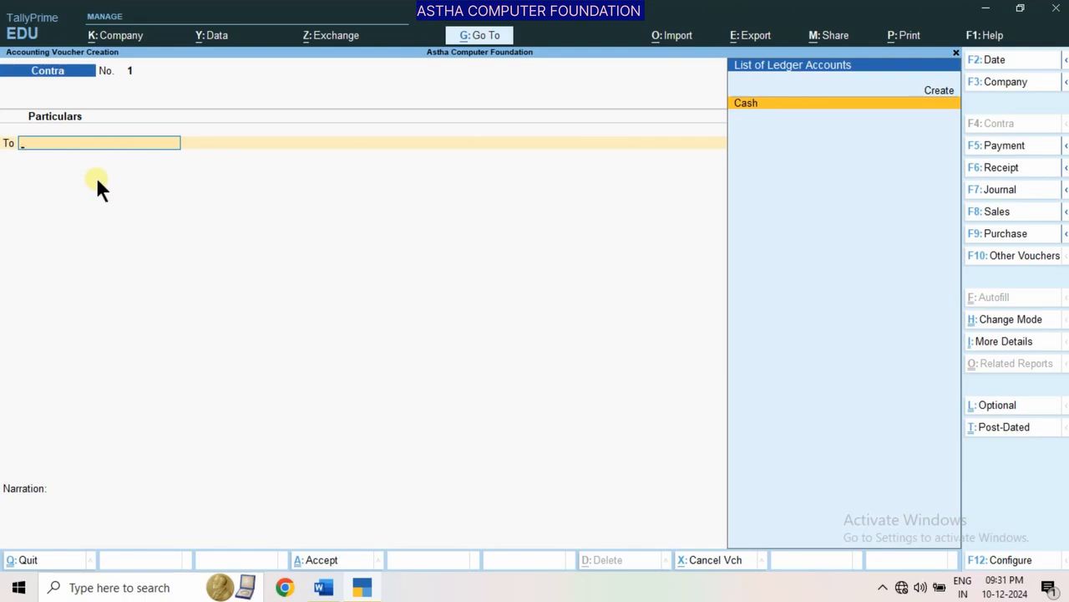
{"action": "key", "text": "Return"}
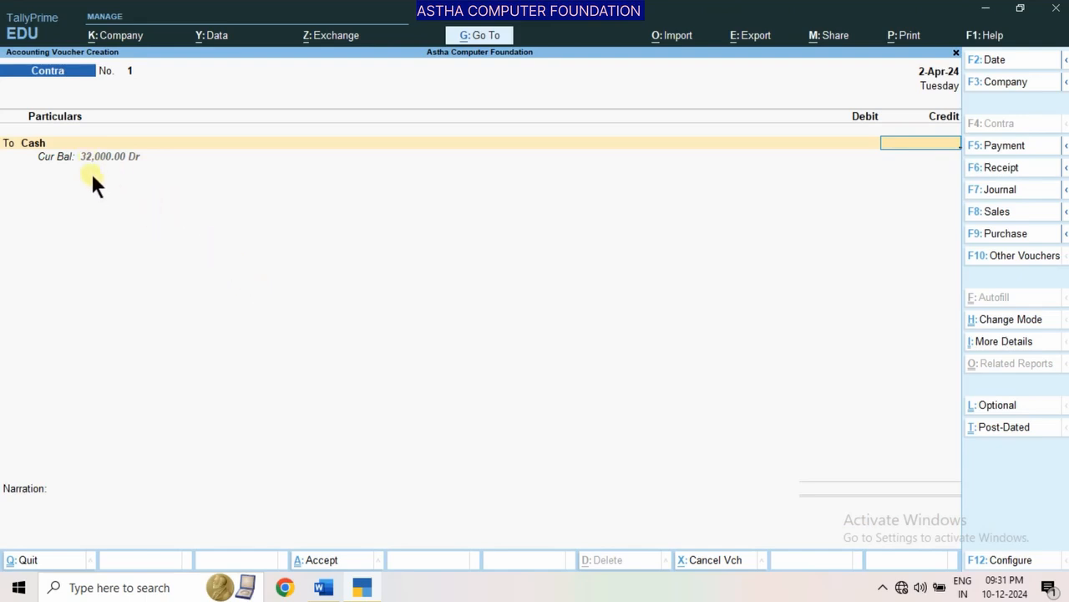
{"action": "type", "text": "15000"}
{"action": "key", "text": "Return"}
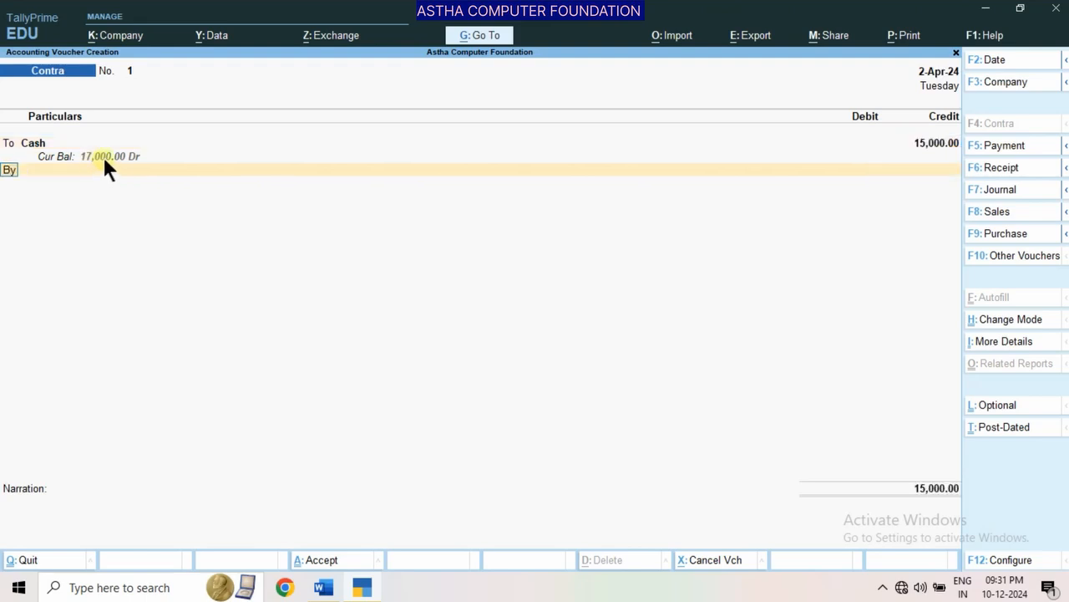
Create a ledger named Sbi for the contra's debit line and place it under Bank Accounts
{"action": "key", "text": "Return"}
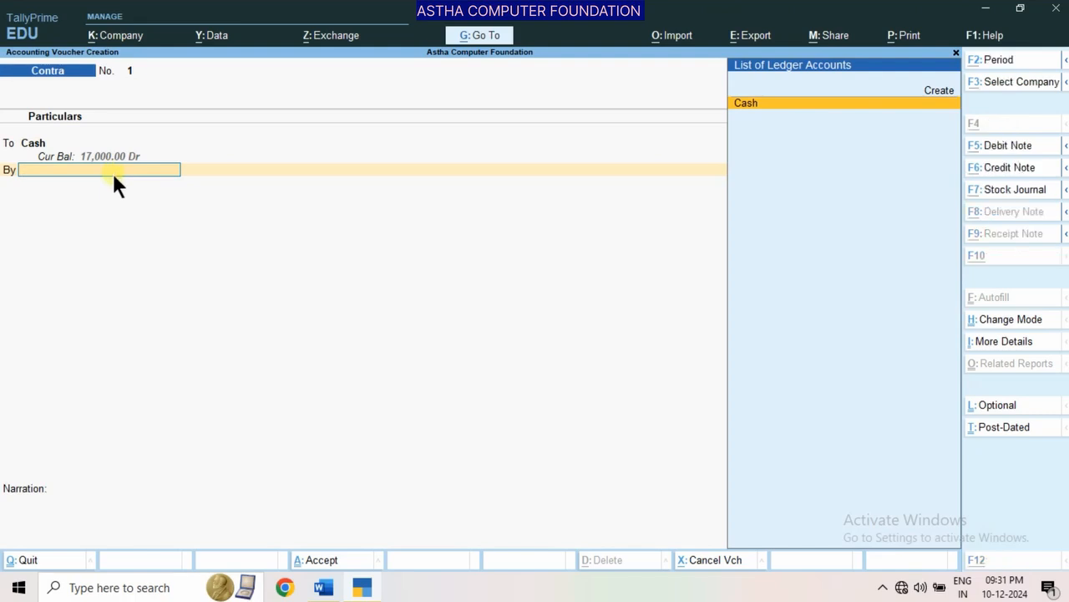
{"action": "key", "text": "alt+c"}
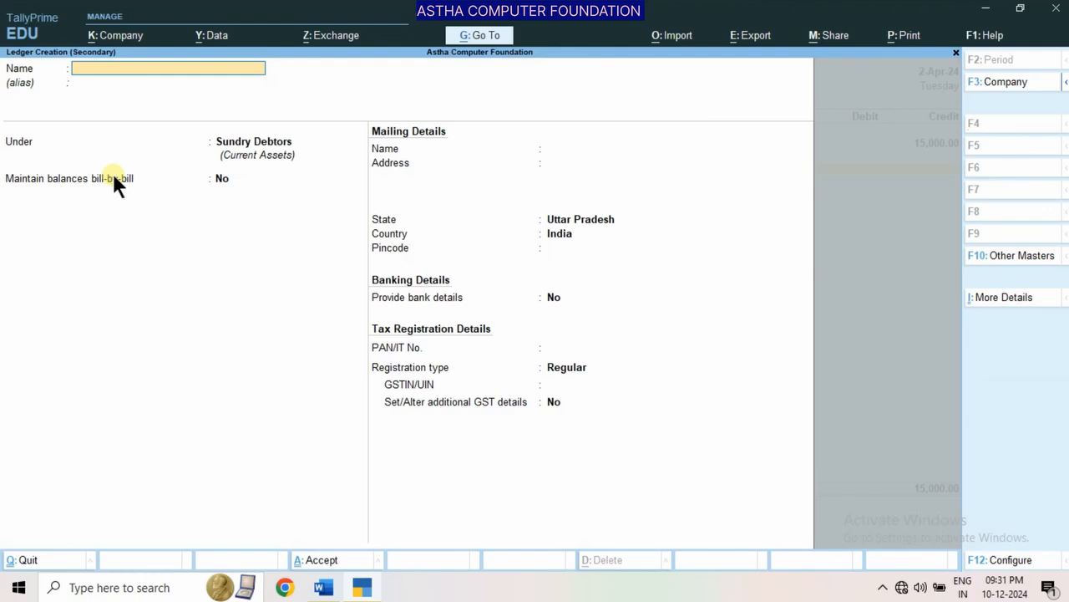
{"action": "type", "text": "Sbi"}
{"action": "key", "text": "Return"}
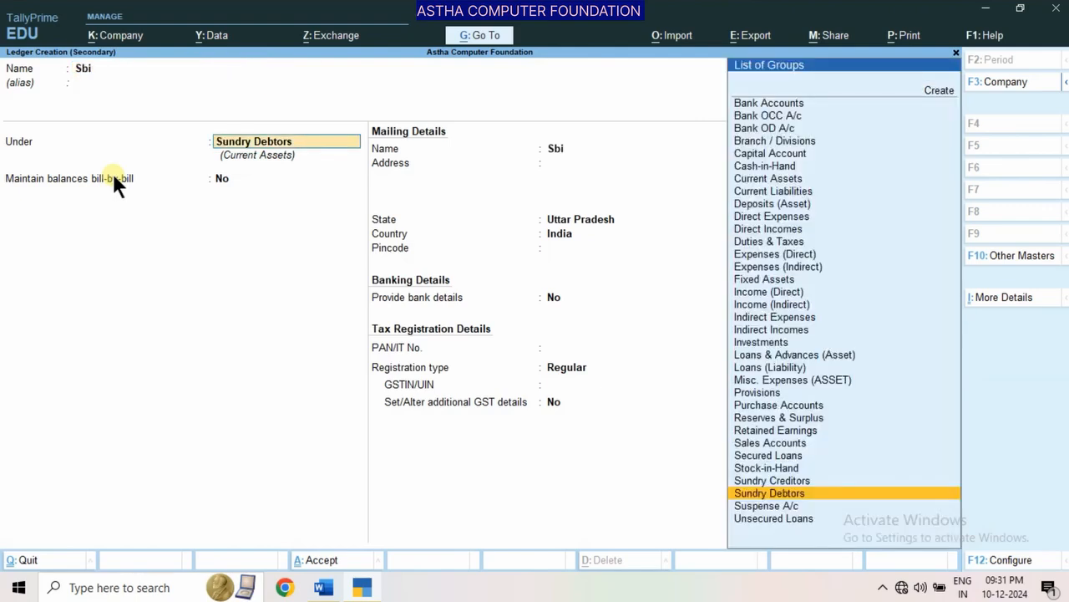
{"action": "type", "text": "B"}
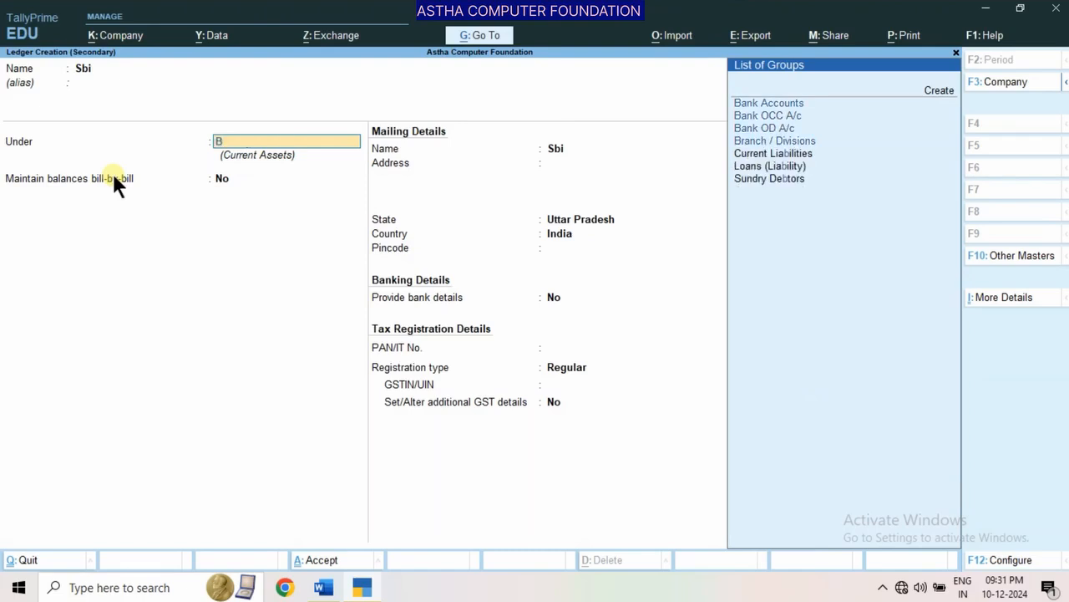
{"action": "key", "text": "Return"}
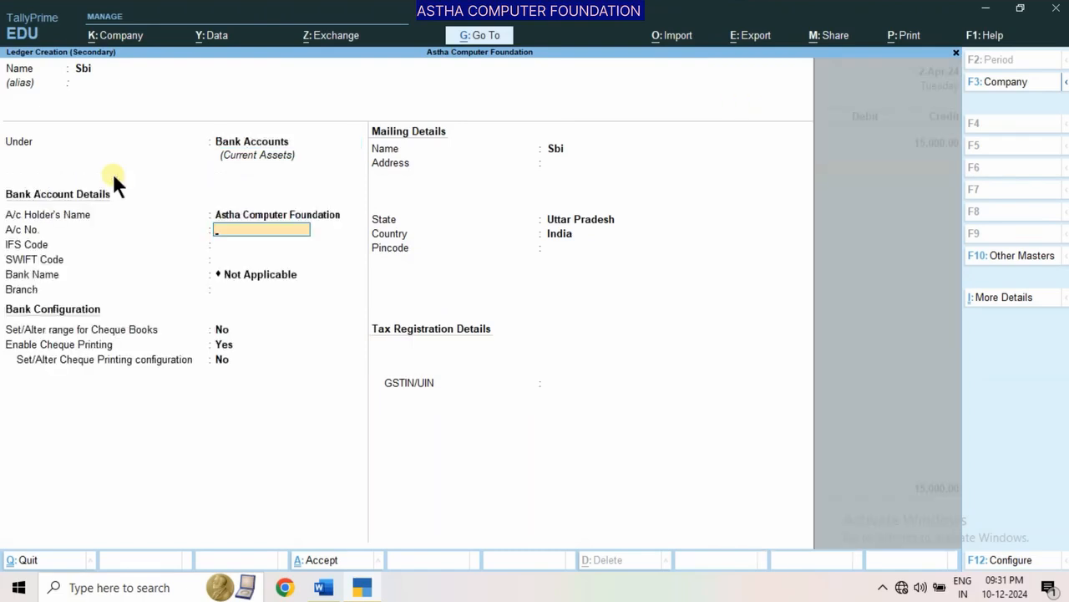
Enter the bank account number for the Sbi ledger, leaving the other bank details and cheque settings at their defaults
{"action": "type", "text": "767565654"}
{"action": "key", "text": "Return"}
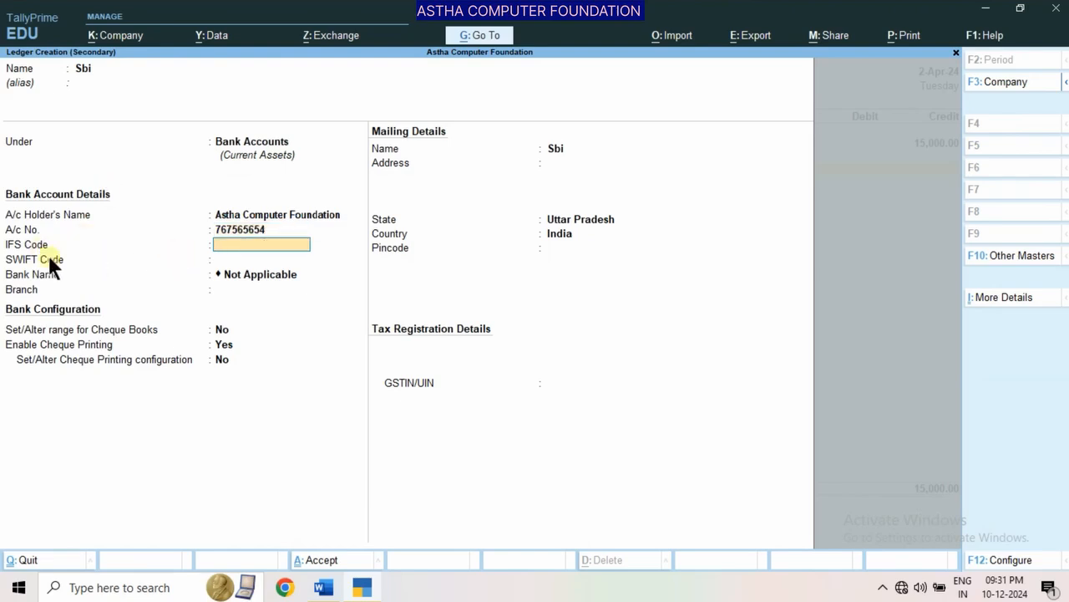
{"action": "key", "text": "Return"}
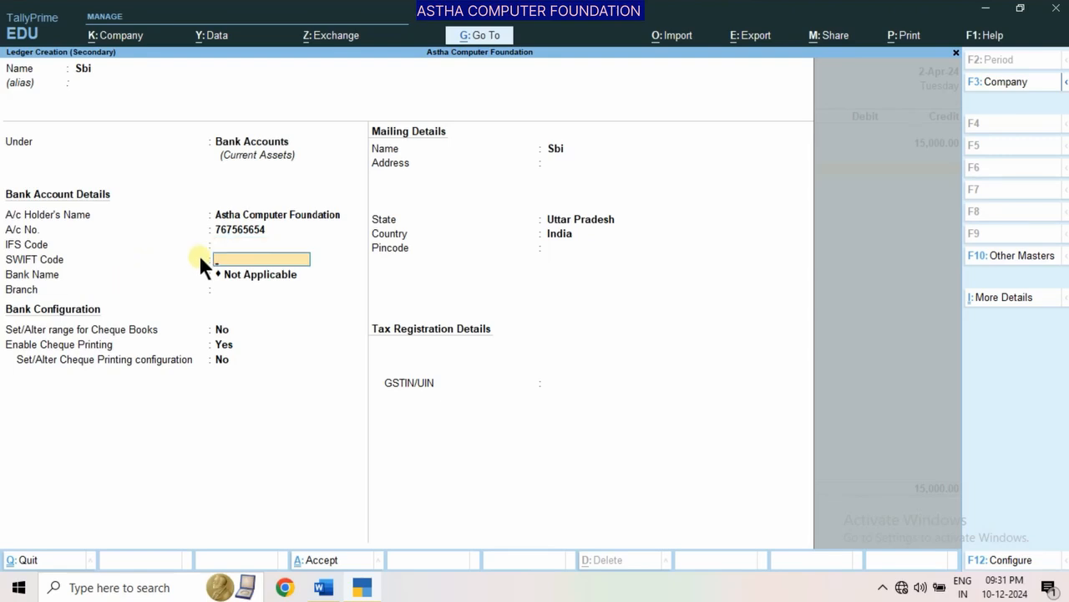
{"action": "key", "text": "Return"}
{"action": "key", "text": "Return"}
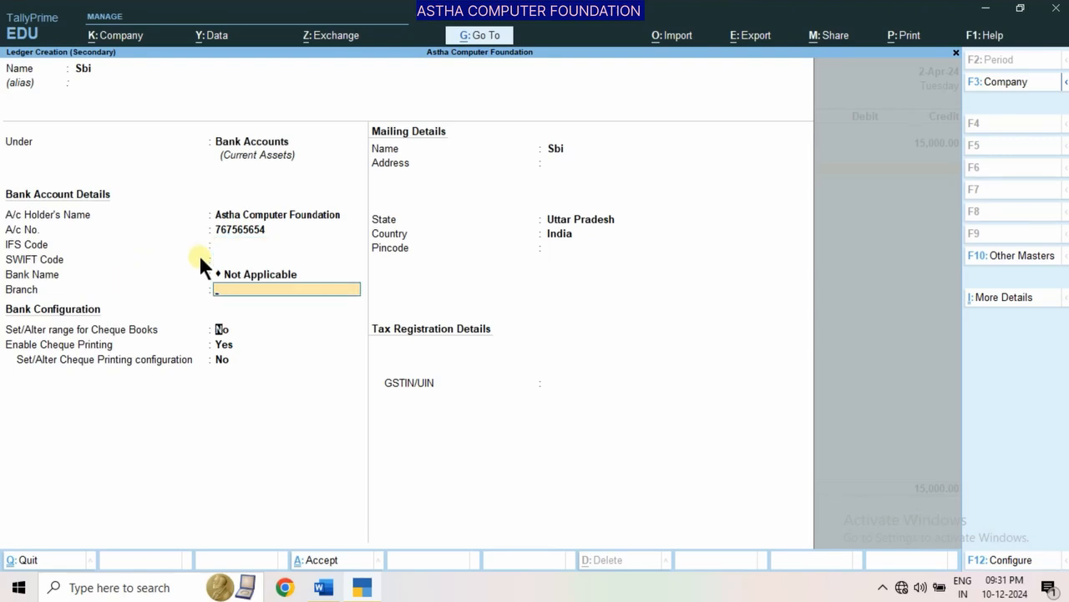
Enter the mailing address for the Sbi ledger, leave the pincode and GSTIN blank, and save the ledger
{"action": "key", "text": "Return"}
{"action": "key", "text": "Return"}
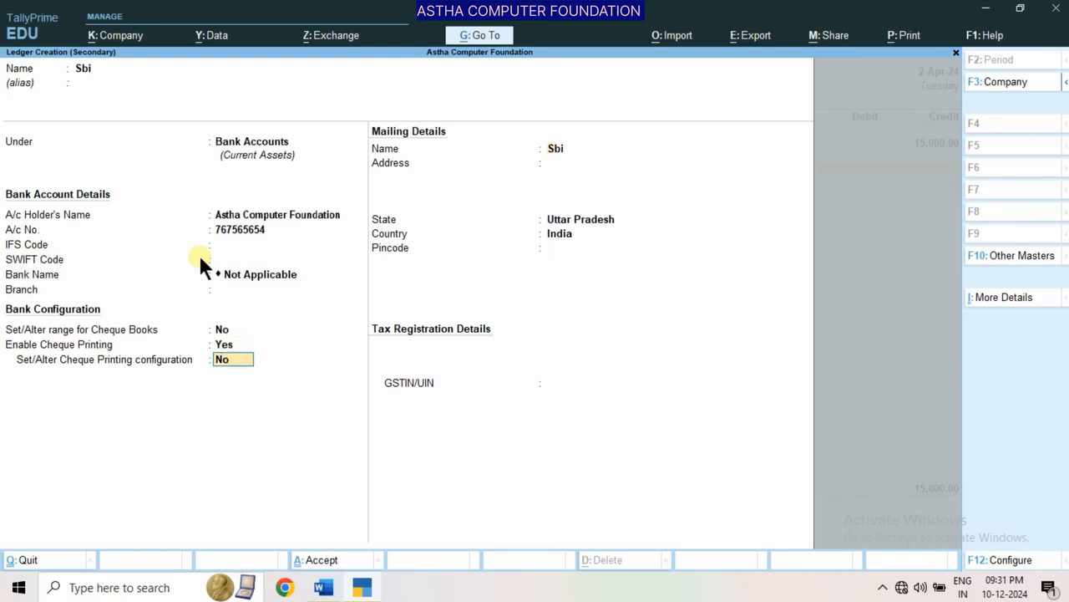
{"action": "key", "text": "Return"}
{"action": "type", "text": "Lko"}
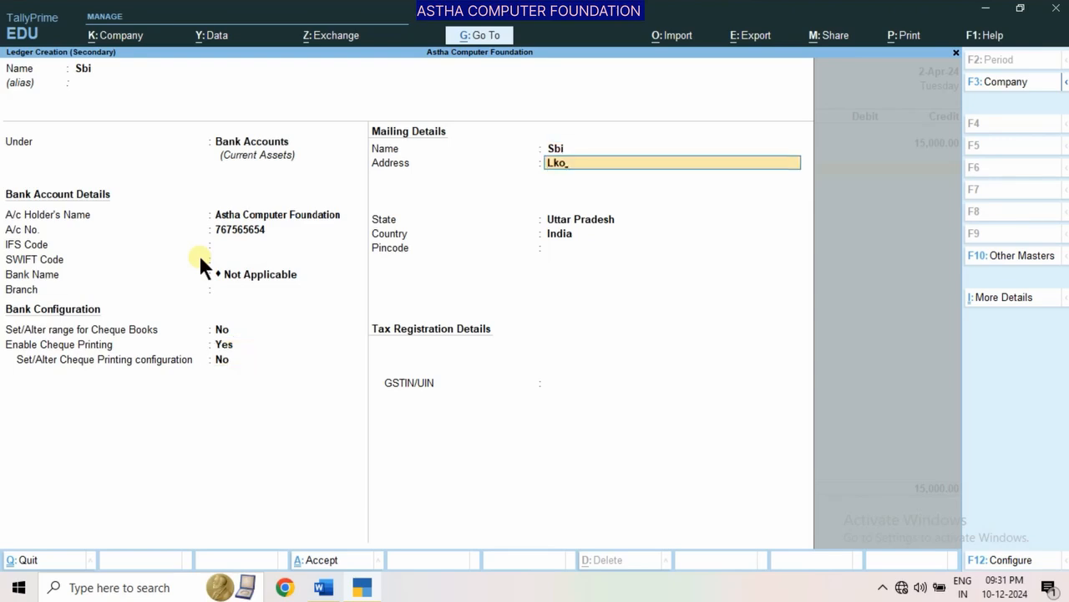
{"action": "key", "text": "Return"}
{"action": "key", "text": "Return"}
{"action": "key", "text": "Return"}
{"action": "key", "text": "Return"}
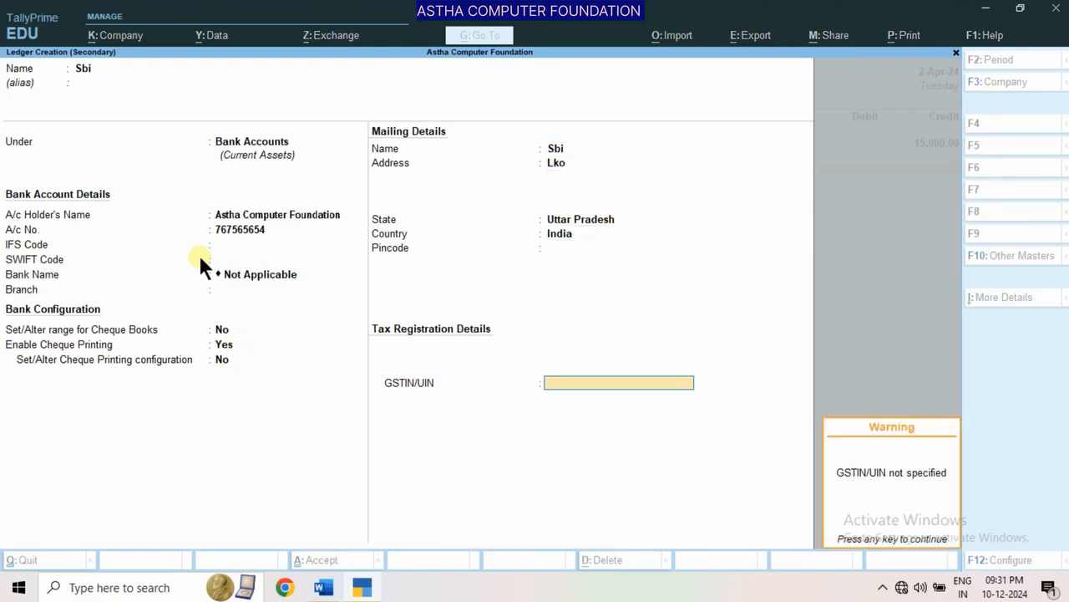
{"action": "key", "text": "Return"}
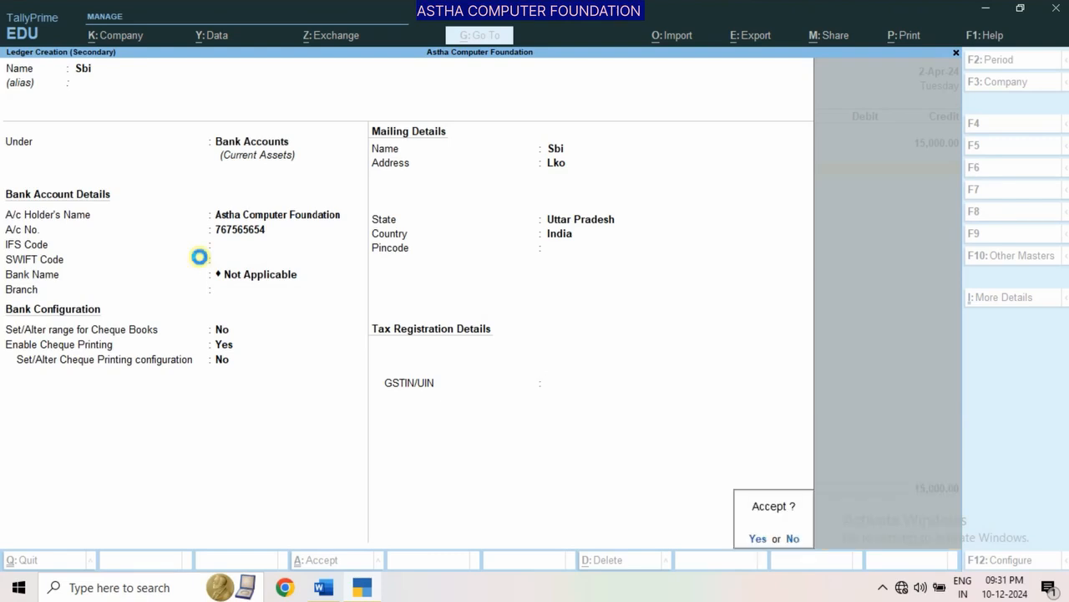
{"action": "key", "text": "Return"}
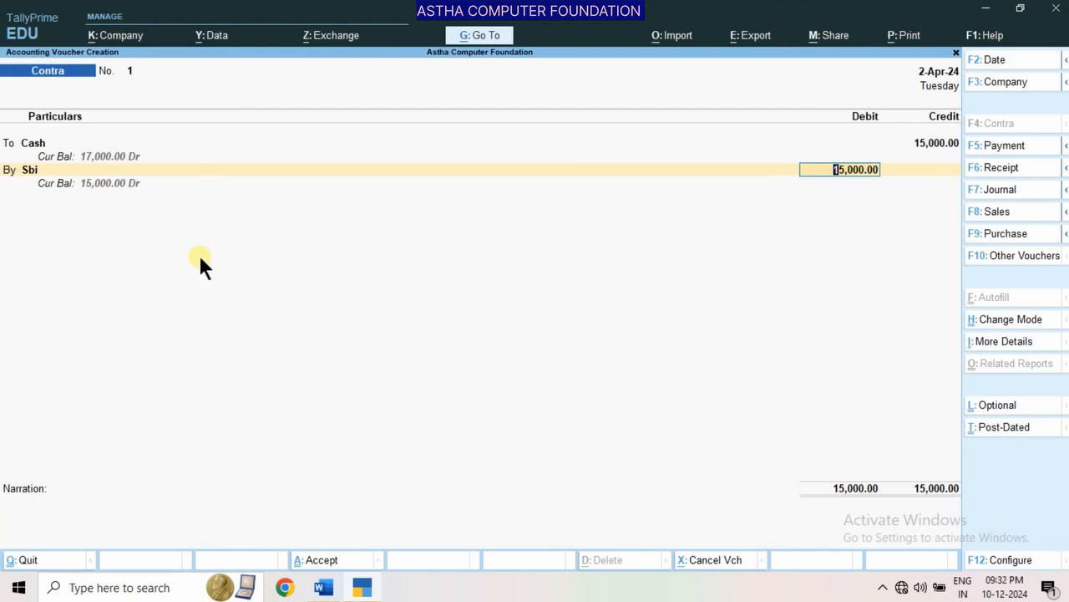
Set the Contra voucher's date to 1-4-2024
{"action": "key", "text": "F2"}
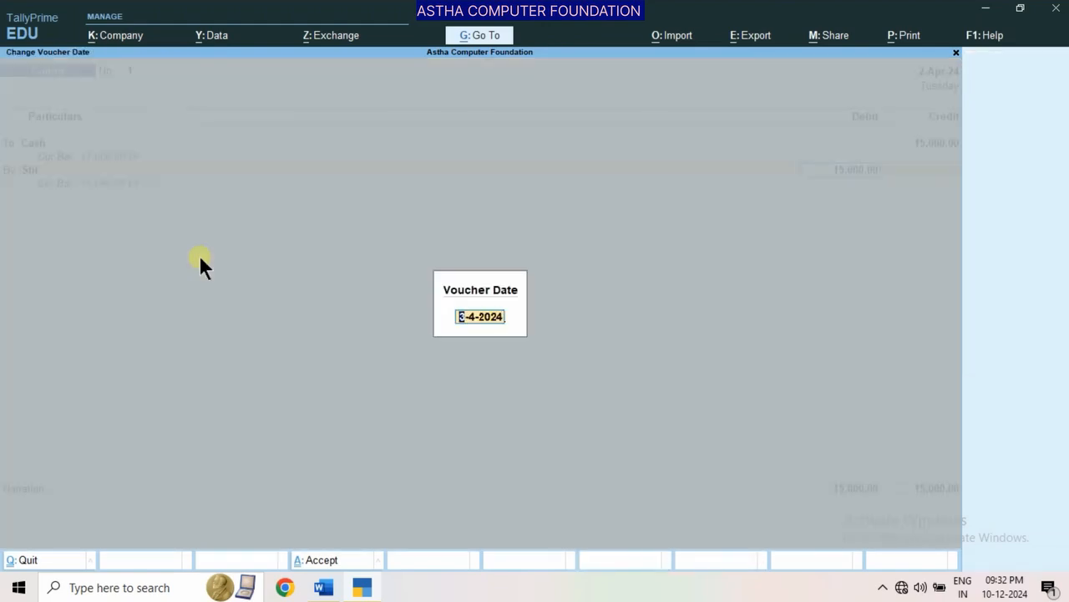
{"action": "type", "text": "1-4-"}
{"action": "key", "text": "Return"}
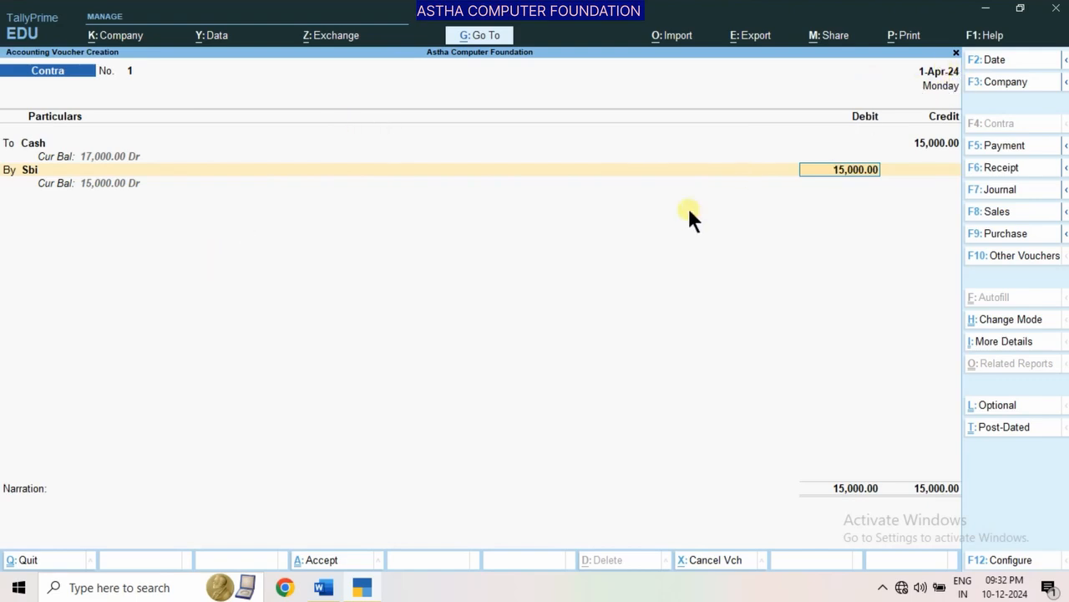
Accept the Sbi debit of 15,000 and break the cash deposit into 7 notes of 2000 and 2 notes of 500
{"action": "key", "text": "Return"}
{"action": "key", "text": "Return"}
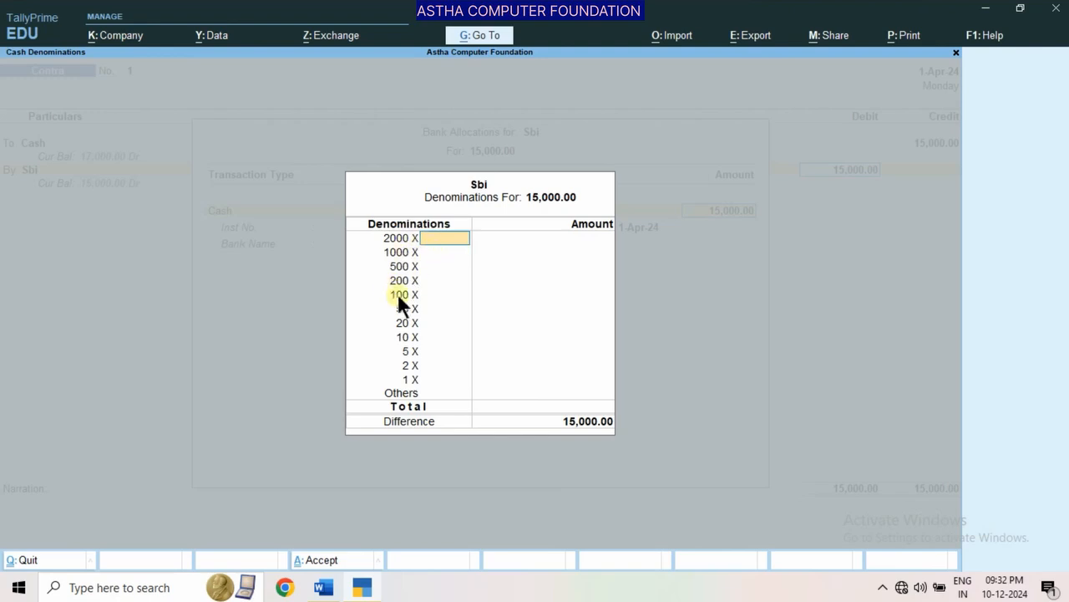
{"action": "type", "text": "7"}
{"action": "key", "text": "Return"}
{"action": "key", "text": "Return"}
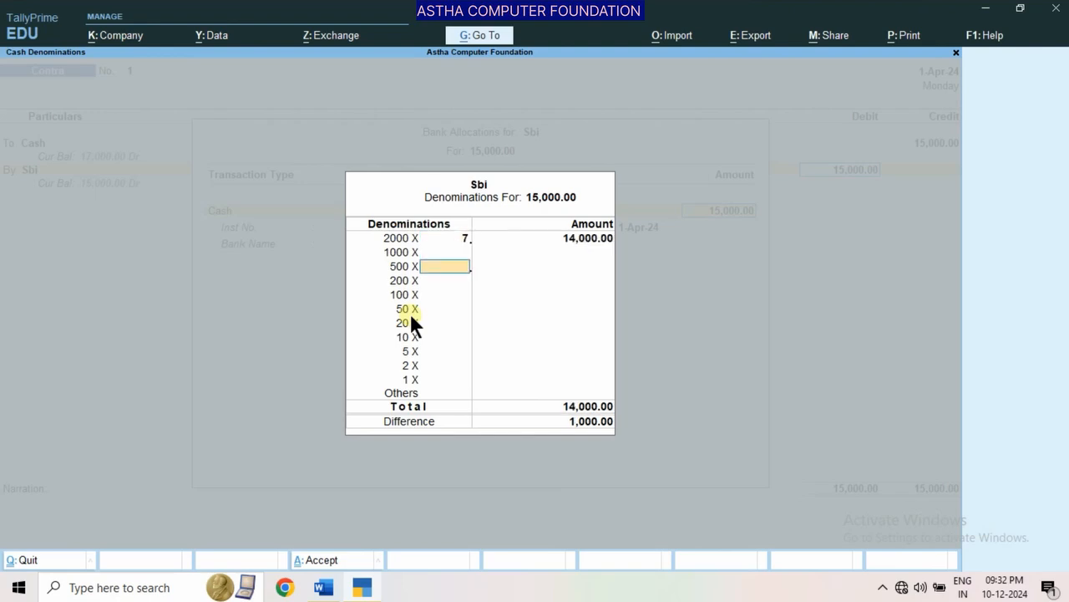
{"action": "type", "text": "2"}
{"action": "key", "text": "Return"}
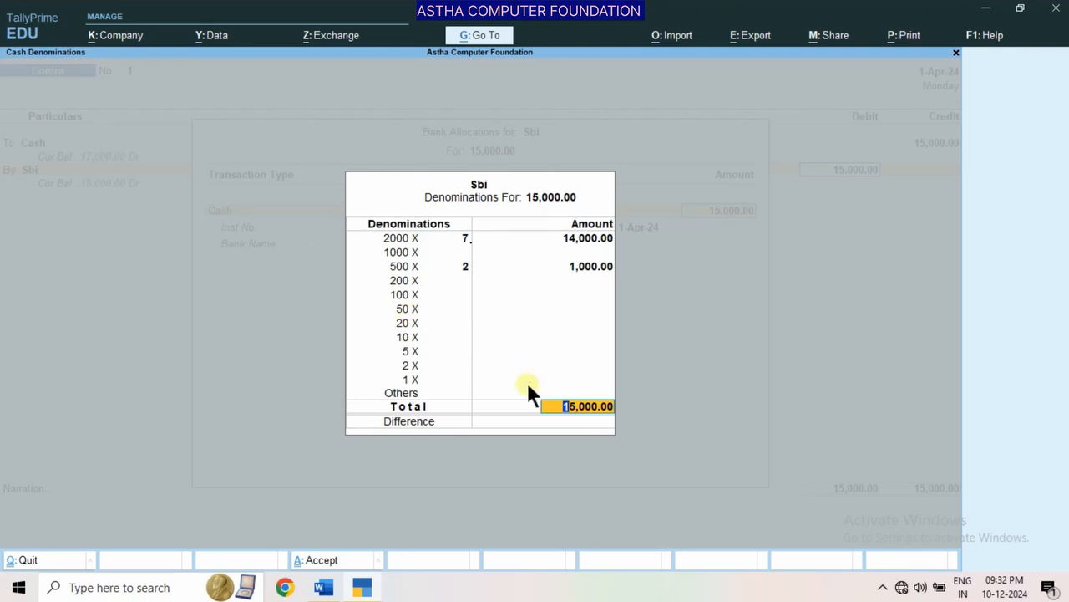
{"action": "key", "text": "Return"}
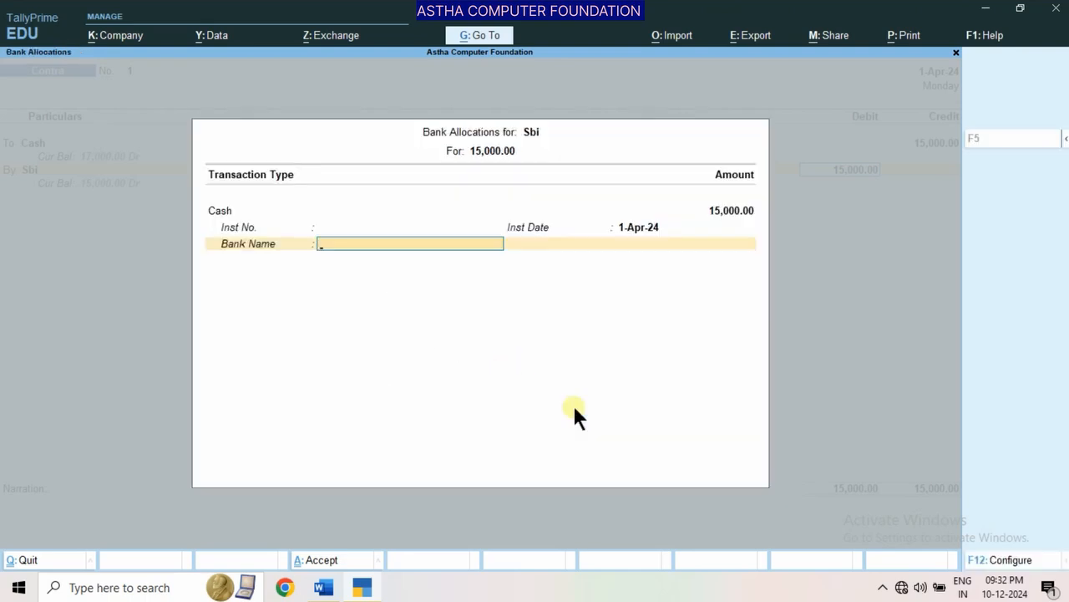
Leave the bank name blank in the Sbi bank allocation and save the Contra voucher
{"action": "key", "text": "Return"}
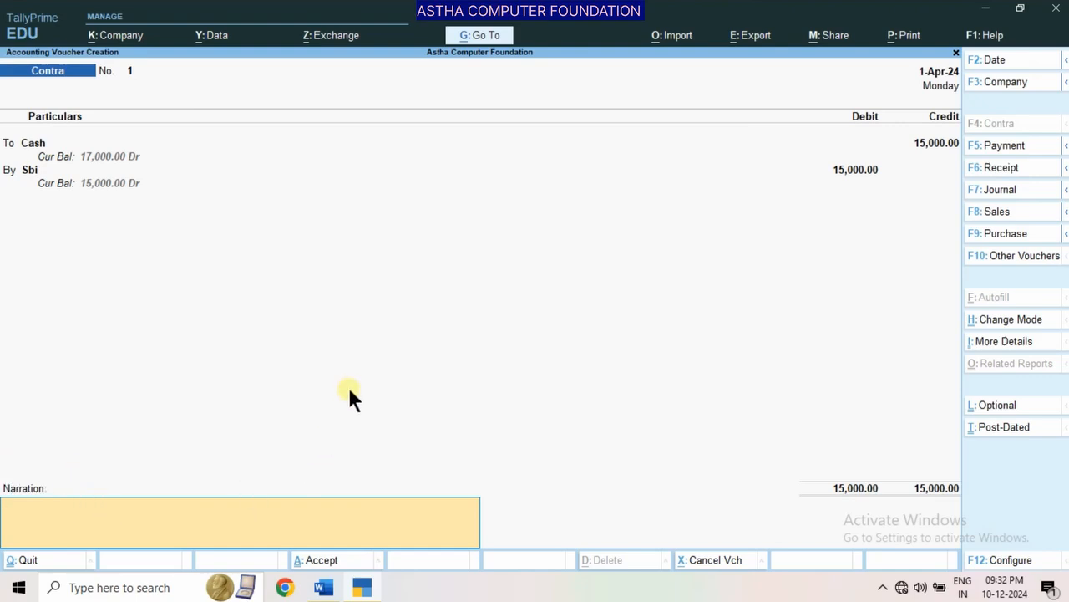
{"action": "key", "text": "Return"}
{"action": "key", "text": "Return"}
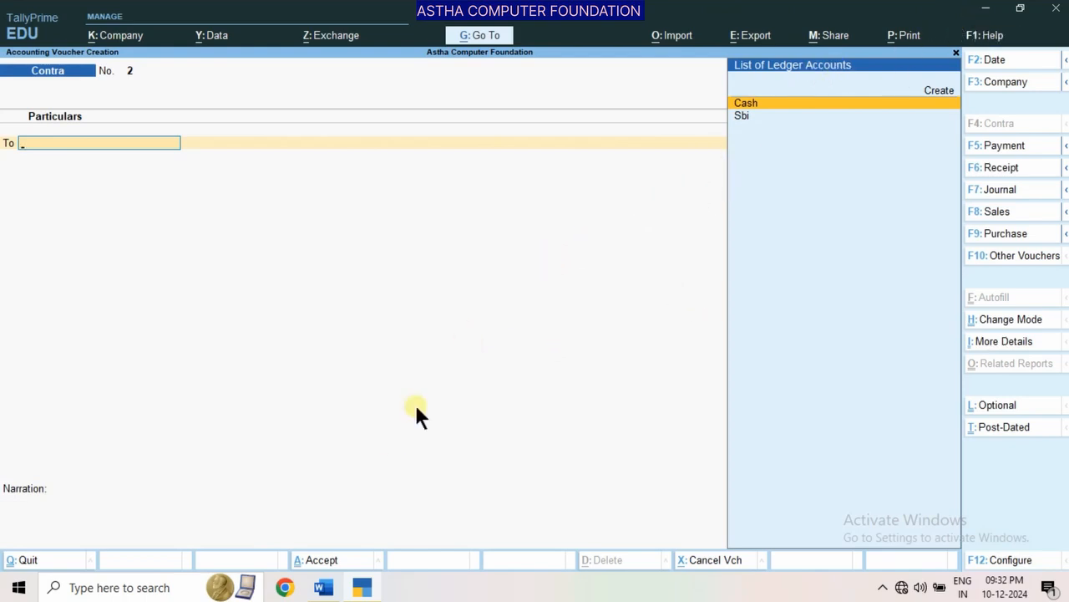
Check the machinery purchase in the Word transaction list and start a Purchase voucher in TallyPrime using As Voucher mode
{"action": "left_click", "coordinate": [324, 588]}
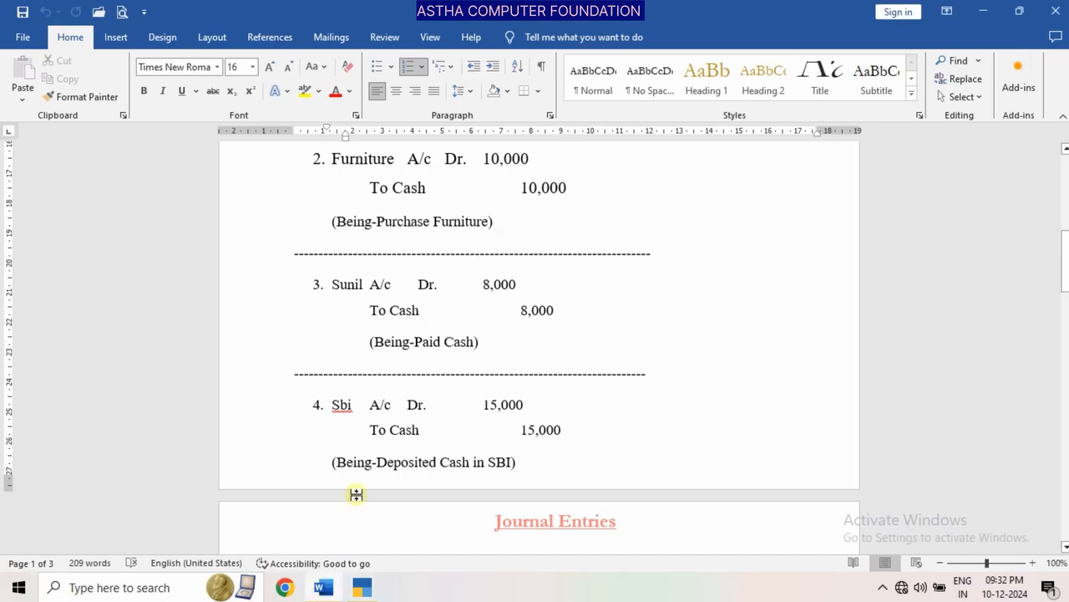
{"action": "left_click_drag", "start_coordinate": [1064, 278], "coordinate": [1065, 213]}
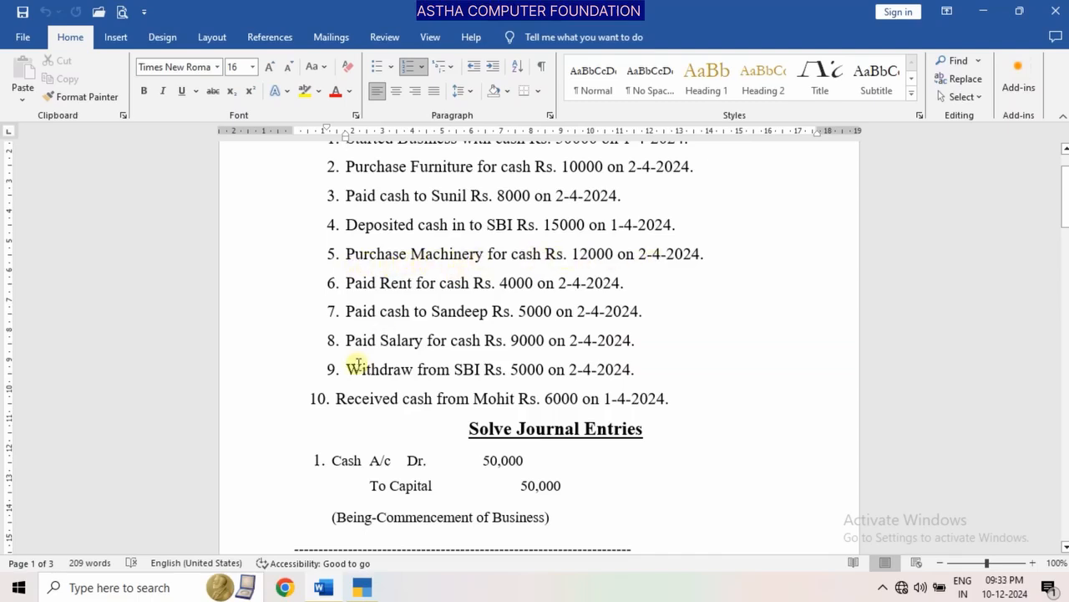
{"action": "left_click", "coordinate": [362, 588]}
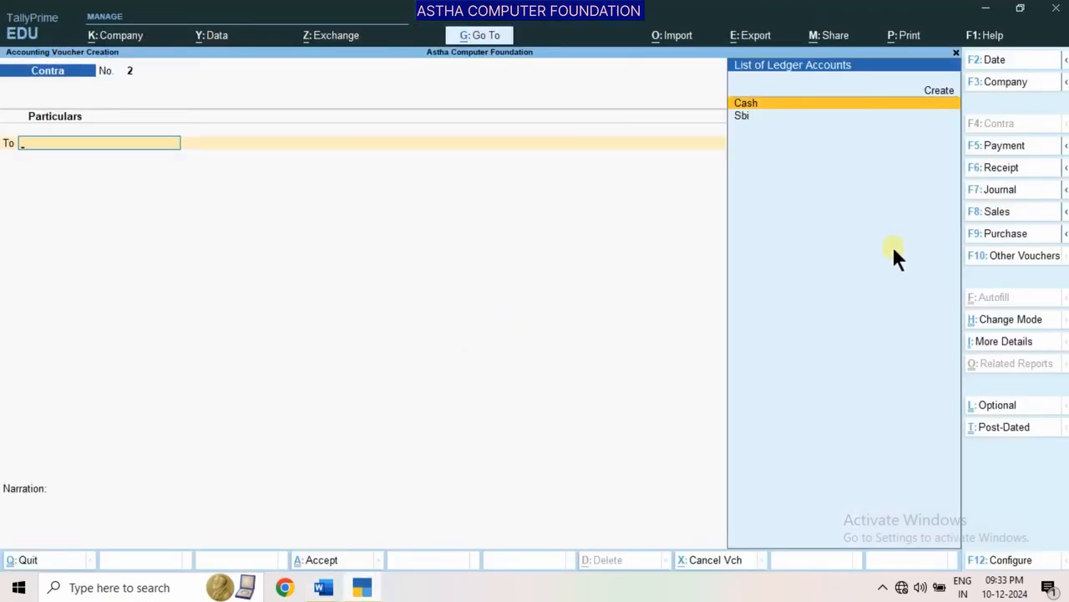
{"action": "left_click", "coordinate": [997, 234]}
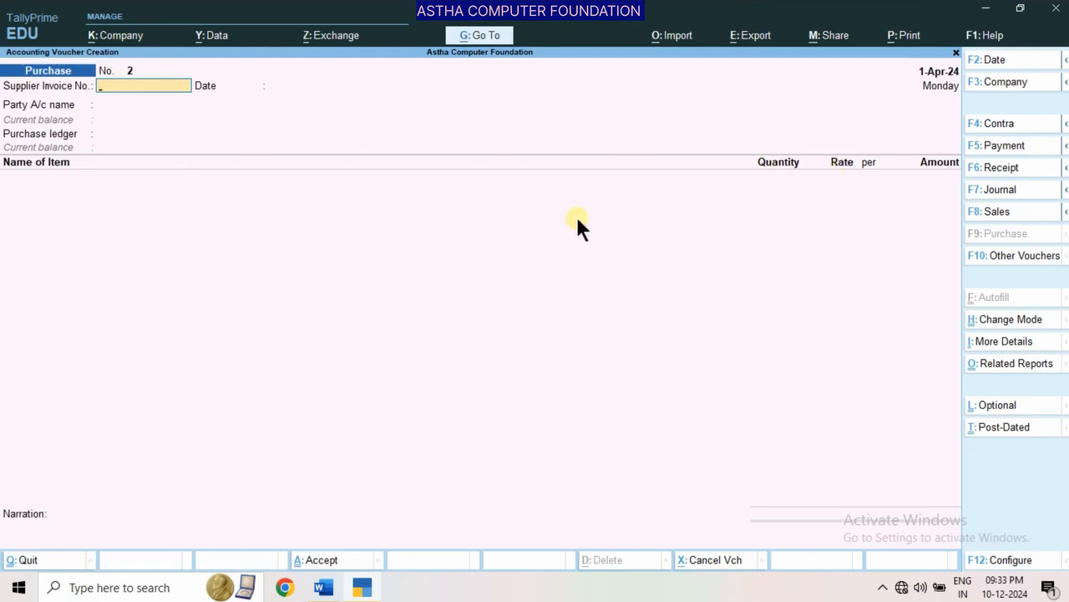
{"action": "key", "text": "ctrl"}
{"action": "key", "text": "ctrl+h"}
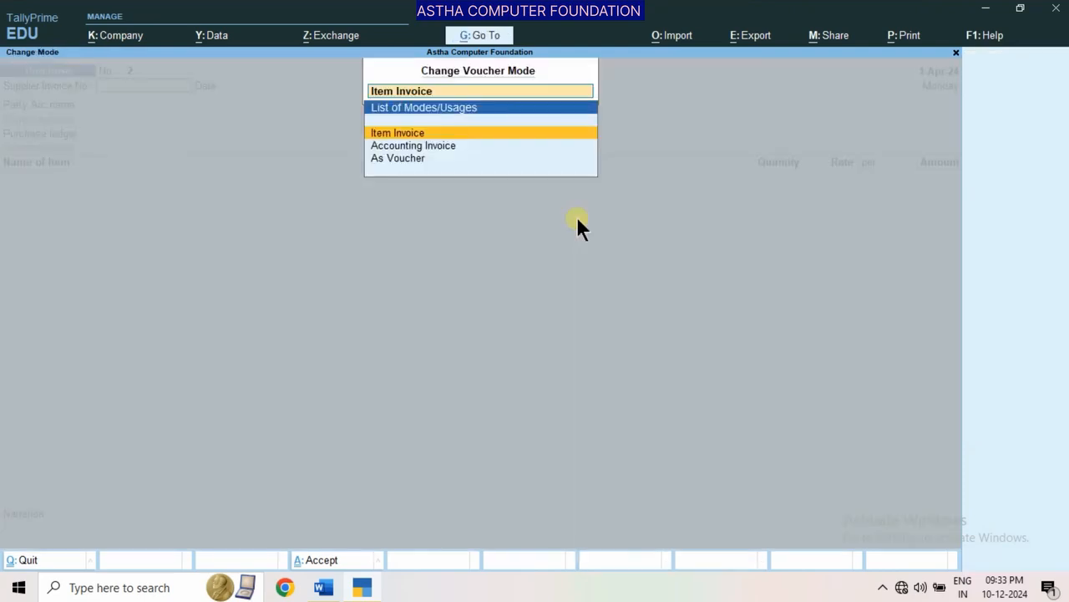
{"action": "key", "text": "Down"}
{"action": "key", "text": "Down"}
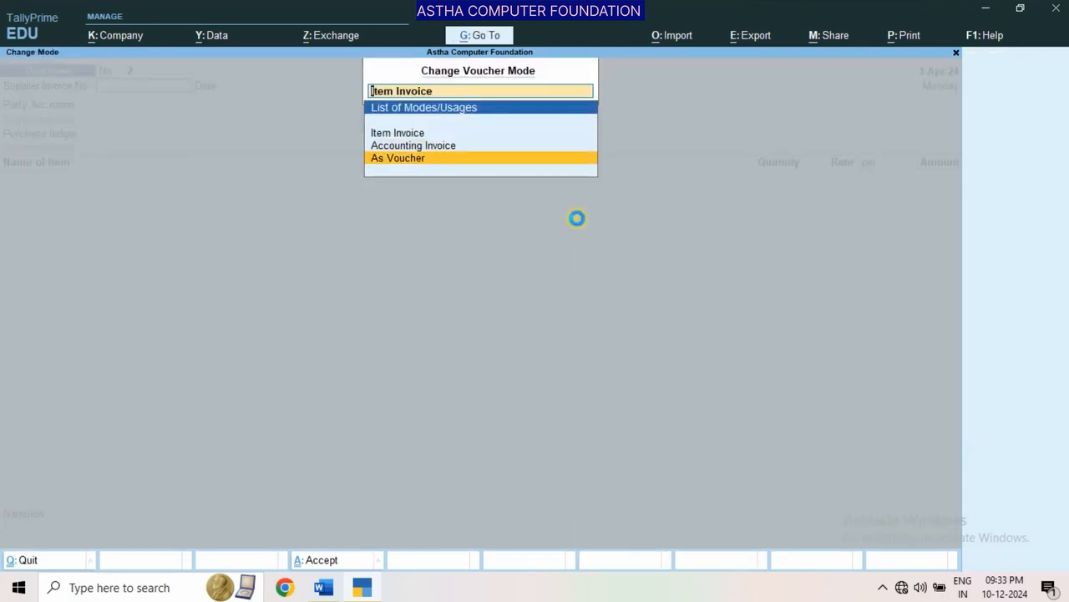
{"action": "key", "text": "Return"}
Credit Cash with 12000 in the Purchase voucher, leaving the supplier invoice and receipt details blank and the party details at their defaults
{"action": "key", "text": "Return"}
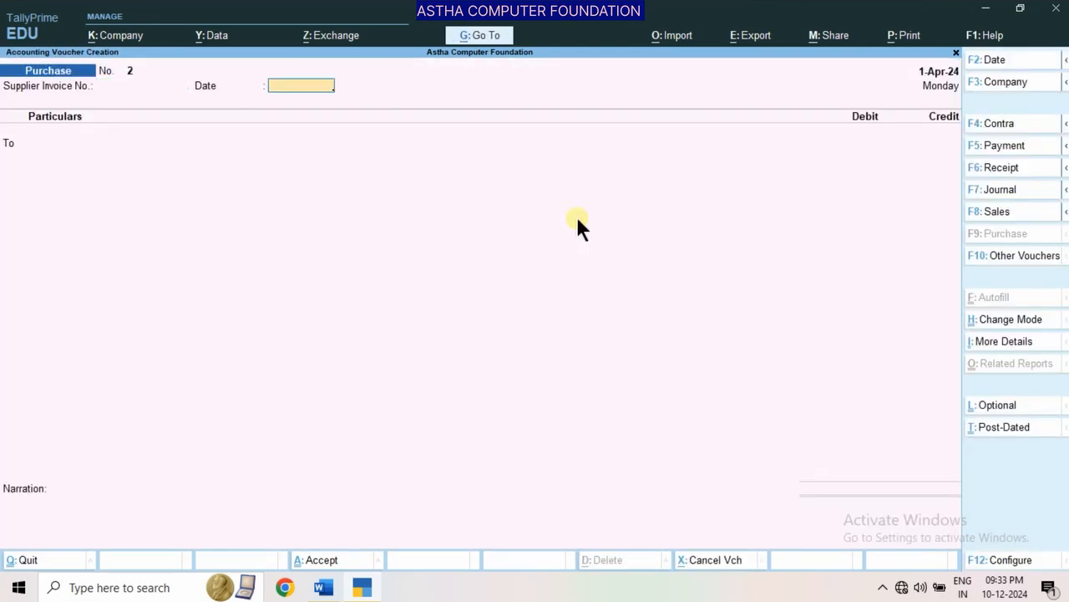
{"action": "key", "text": "Return"}
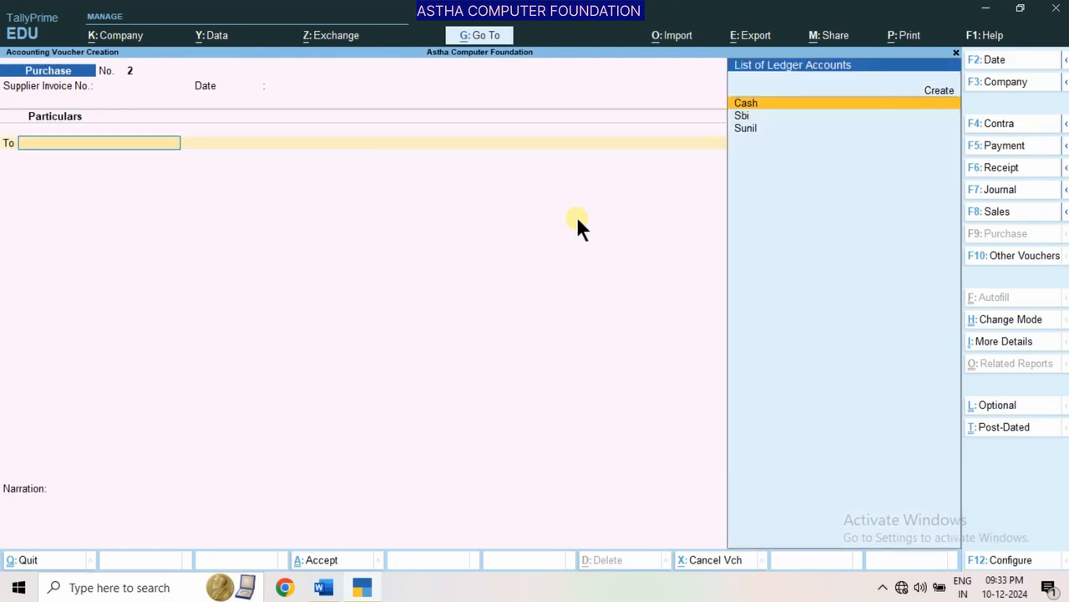
{"action": "key", "text": "Return"}
{"action": "key", "text": "Return"}
{"action": "key", "text": "Return"}
{"action": "key", "text": "Return"}
{"action": "key", "text": "Return"}
{"action": "key", "text": "Return"}
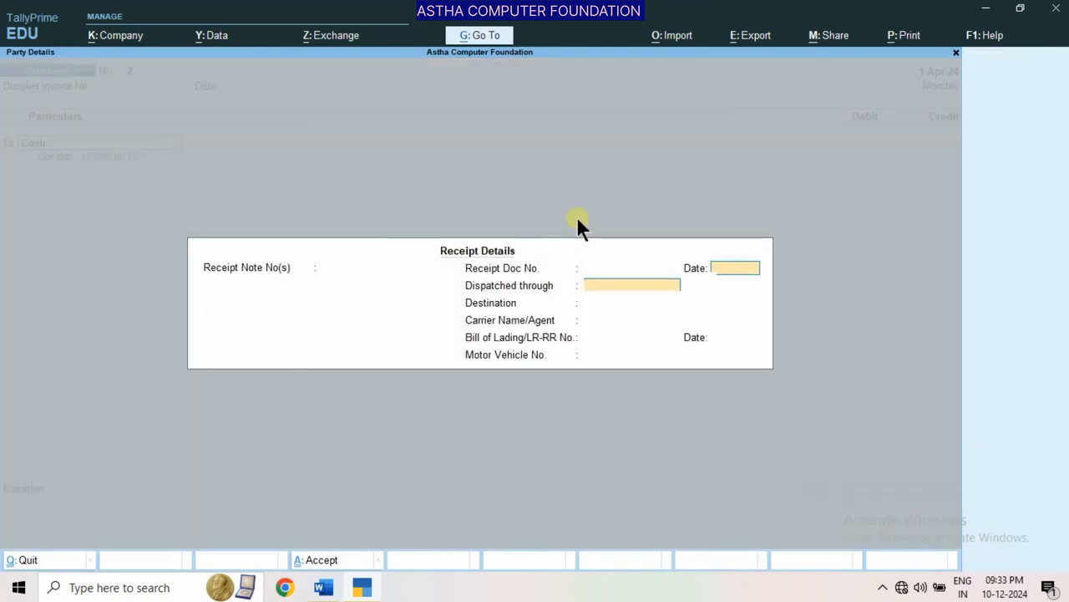
{"action": "key", "text": "Return"}
{"action": "key", "text": "Return"}
{"action": "key", "text": "Return"}
{"action": "key", "text": "Return"}
{"action": "key", "text": "Return"}
{"action": "key", "text": "Return"}
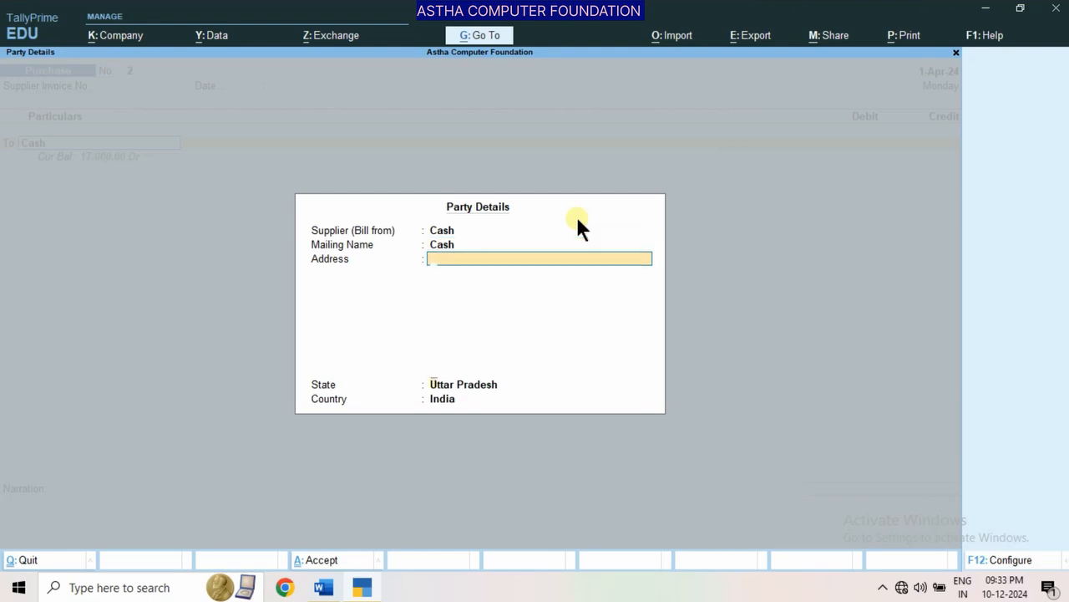
{"action": "type", "text": "1"}
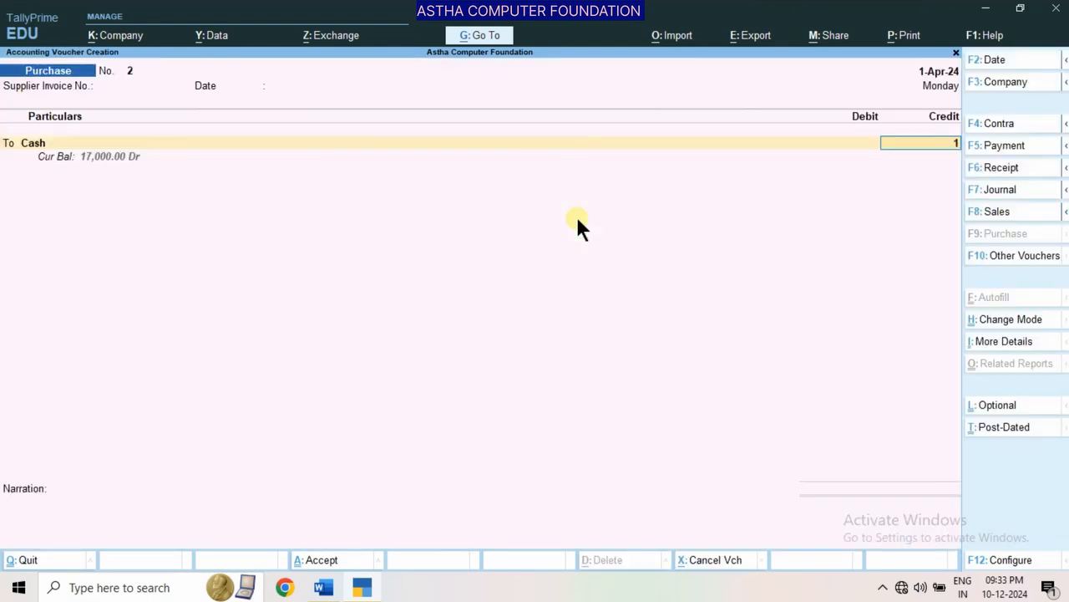
{"action": "type", "text": "2000"}
{"action": "key", "text": "Return"}
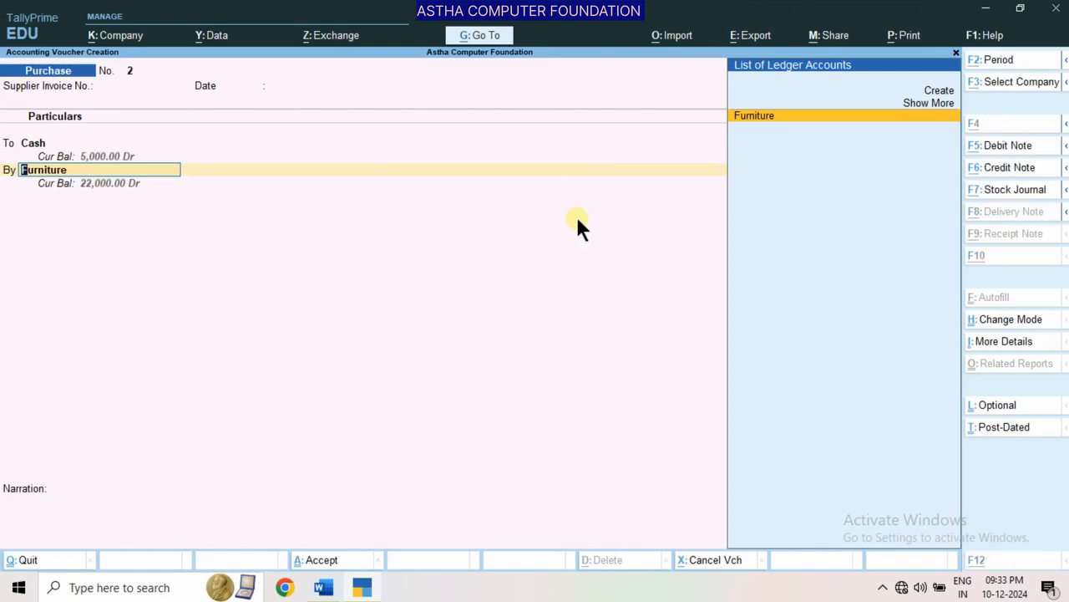
Create a ledger named Machine for the purchase's debit line and place it under Fixed Assets
{"action": "key", "text": "alt+c"}
{"action": "type", "text": "Machine"}
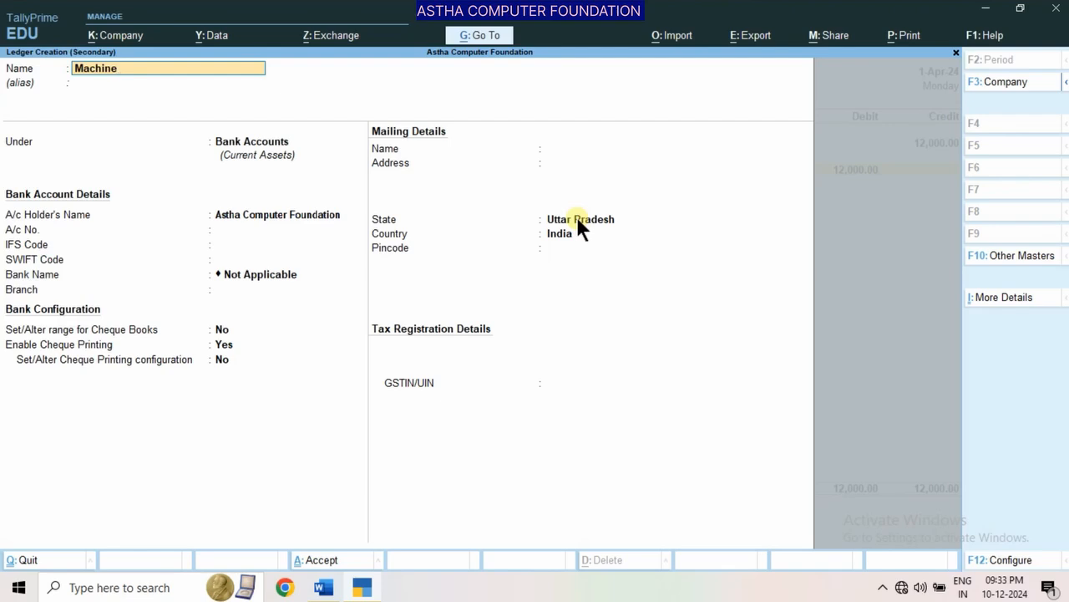
{"action": "key", "text": "Return"}
{"action": "key", "text": "Return"}
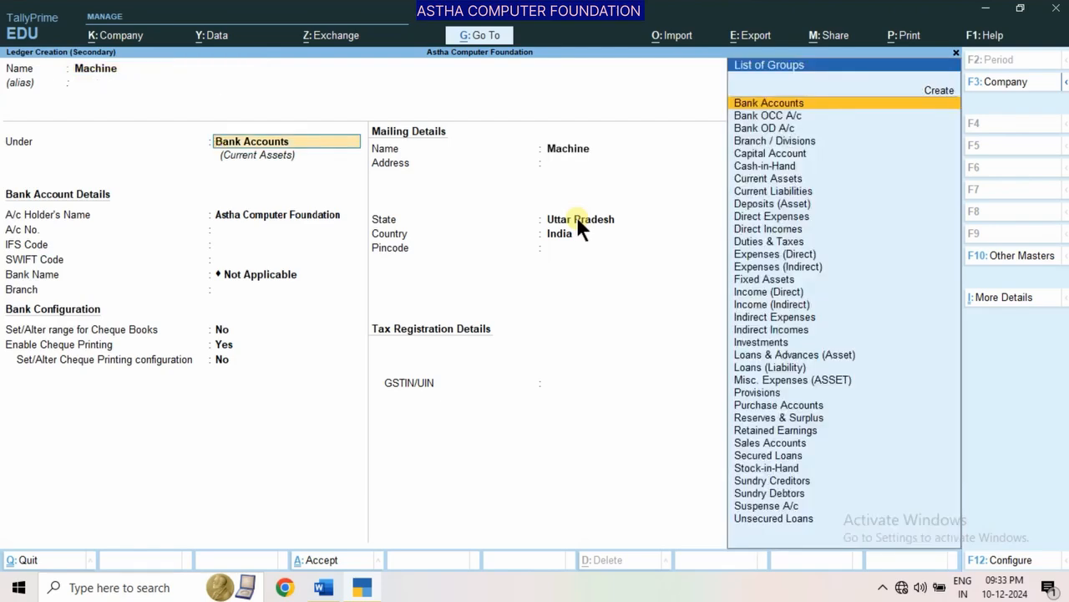
{"action": "type", "text": "F"}
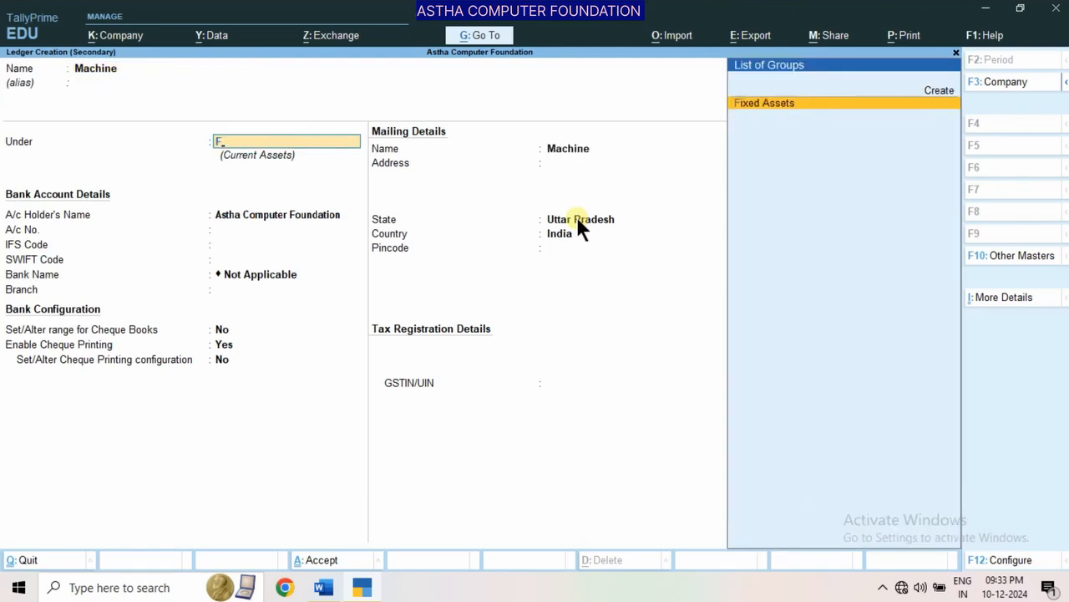
{"action": "key", "text": "Return"}
{"action": "key", "text": "Return"}
{"action": "key", "text": "Return"}
{"action": "key", "text": "Return"}
{"action": "key", "text": "Return"}
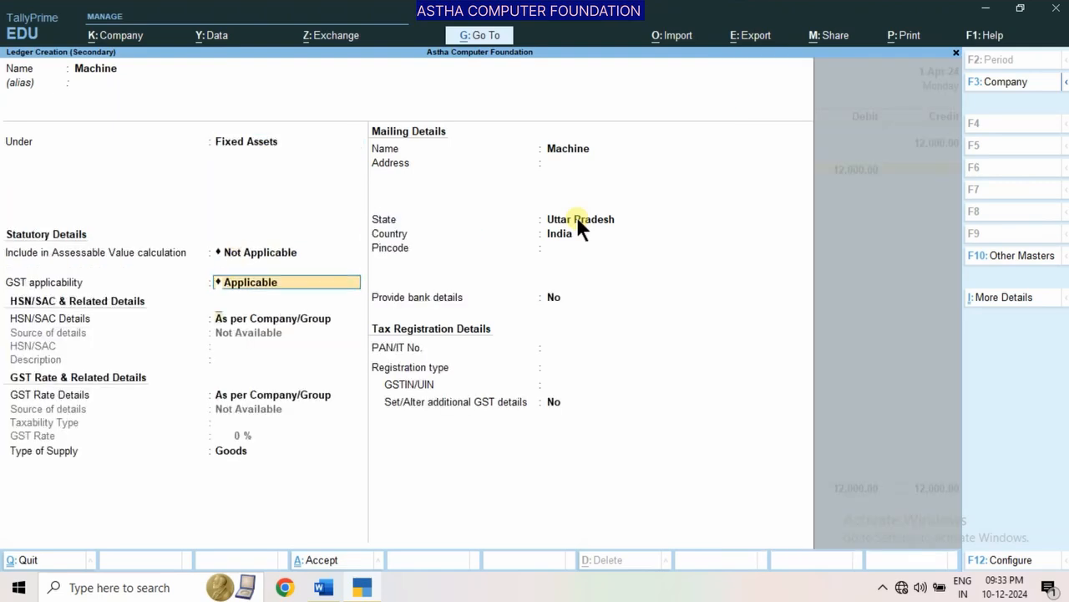
Keep the statutory, mailing and tax details of the Machine ledger at their defaults and save the ledger
{"action": "key", "text": "Return"}
{"action": "key", "text": "Return"}
{"action": "key", "text": "Return"}
{"action": "key", "text": "Return"}
{"action": "key", "text": "Return"}
{"action": "key", "text": "Return"}
{"action": "key", "text": "Return"}
{"action": "key", "text": "Return"}
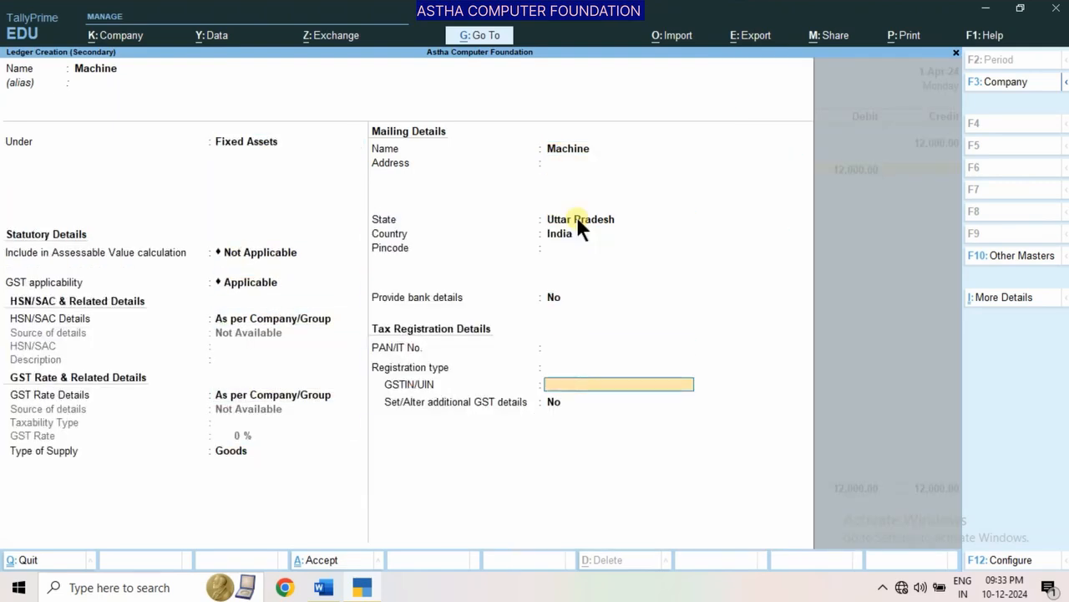
{"action": "key", "text": "Return"}
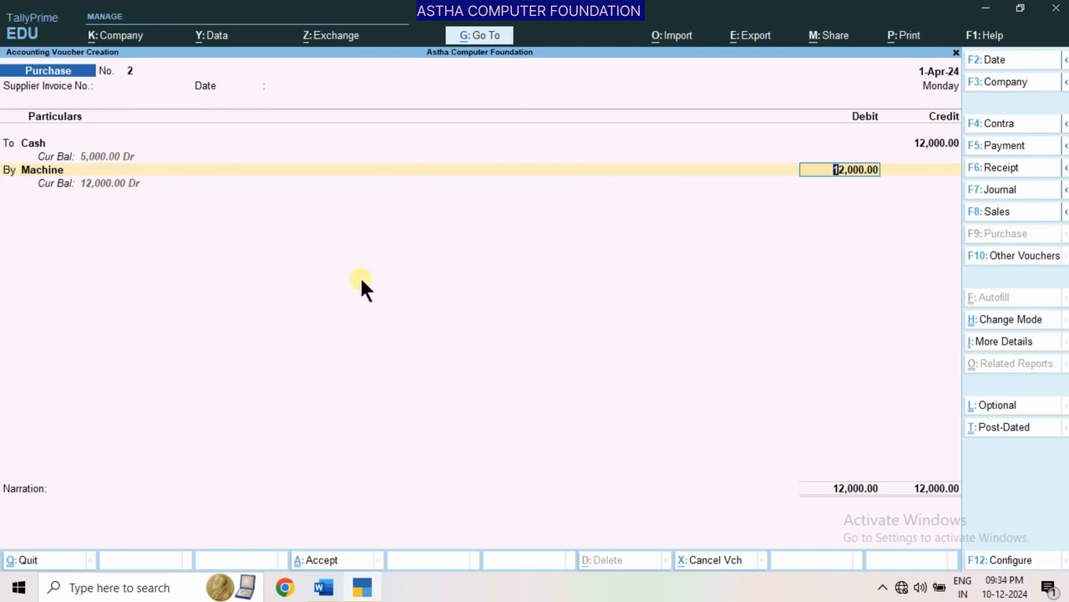
Set the Purchase voucher's date to 2-4-2024 and accept the 12,000 debit to Machine
{"action": "key", "text": "F2"}
{"action": "key", "text": "Return"}
{"action": "key", "text": "Return"}
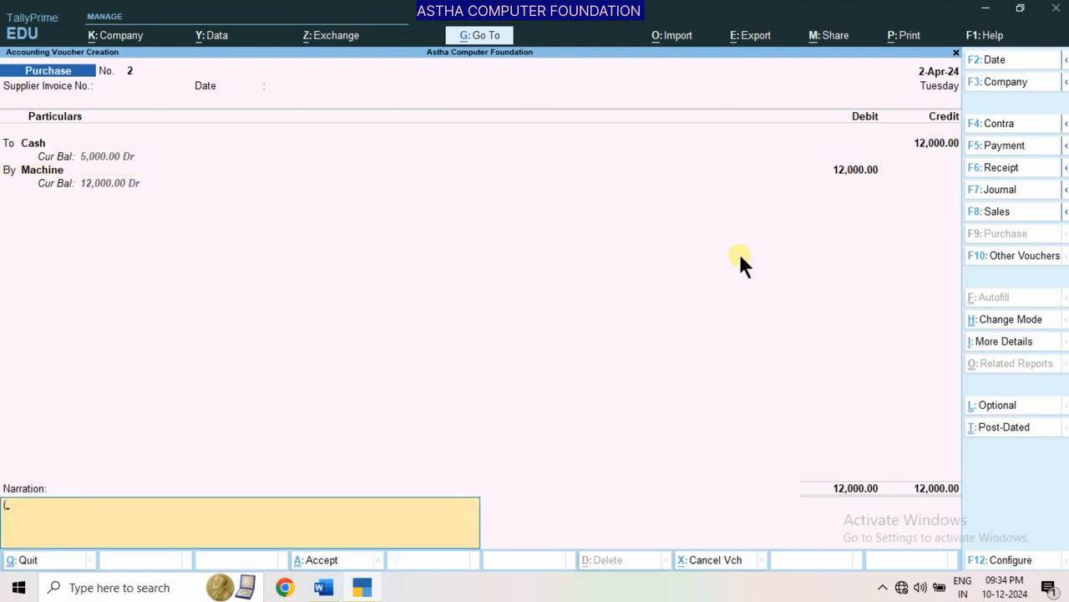
Enter the narration "(Being-Purchase machine in cash)" and save the Purchase voucher
{"action": "type", "text": "(Being-Purchase machine in c"}
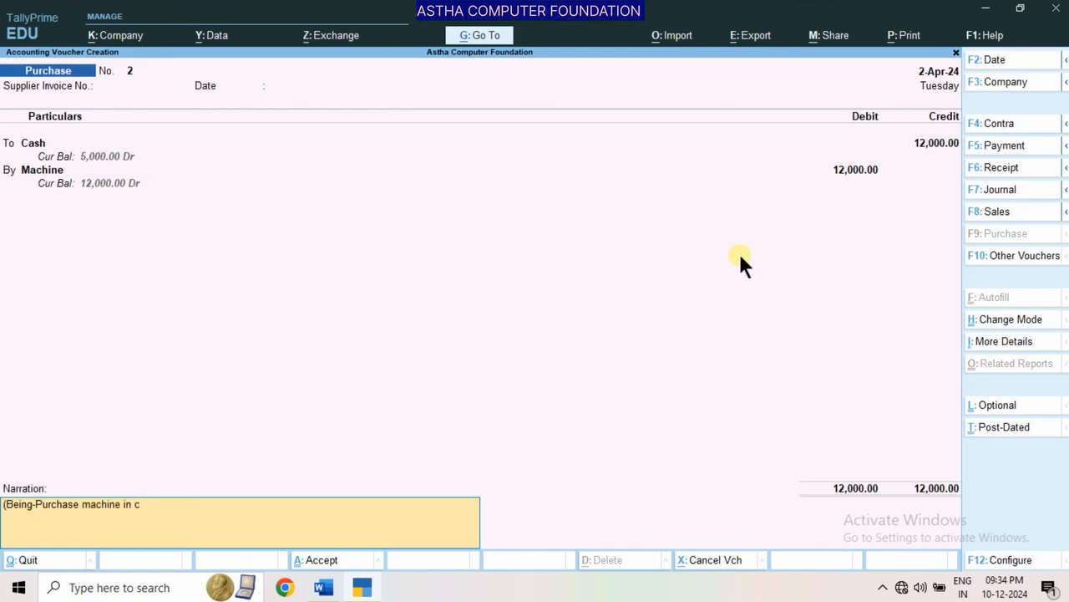
{"action": "type", "text": "ash)"}
{"action": "key", "text": "Return"}
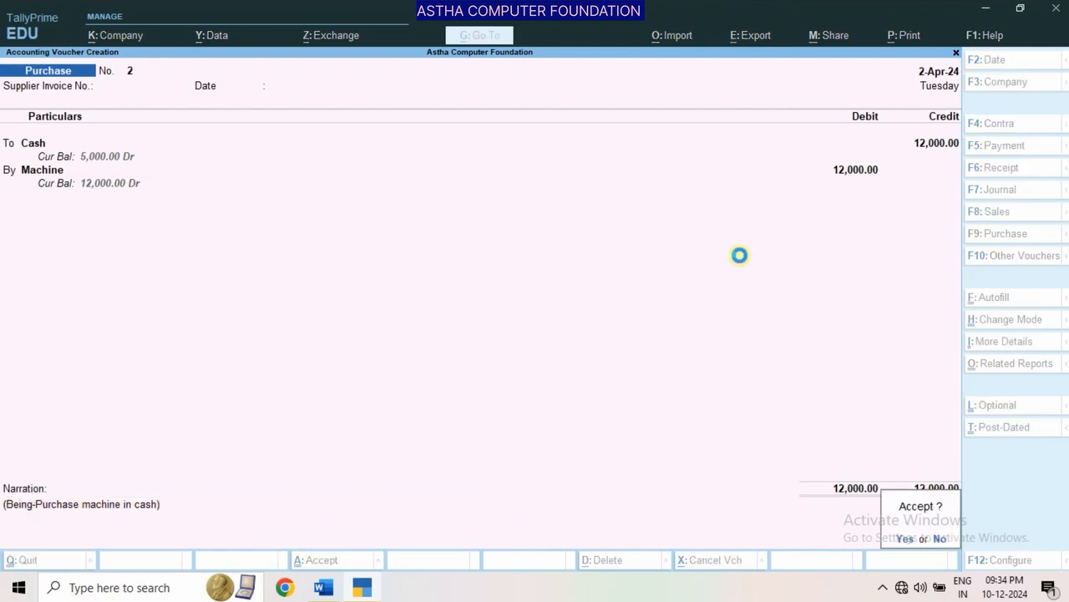
{"action": "key", "text": "y"}
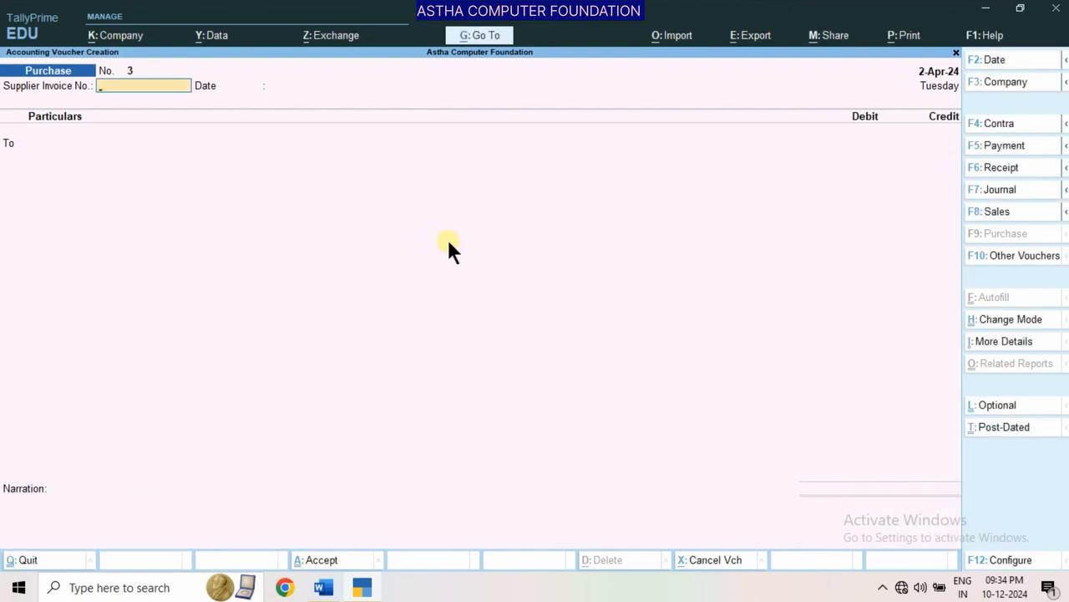
Open a Payment voucher for the rent transaction and check its solved journal entry in the Word document
{"action": "left_click", "coordinate": [323, 587]}
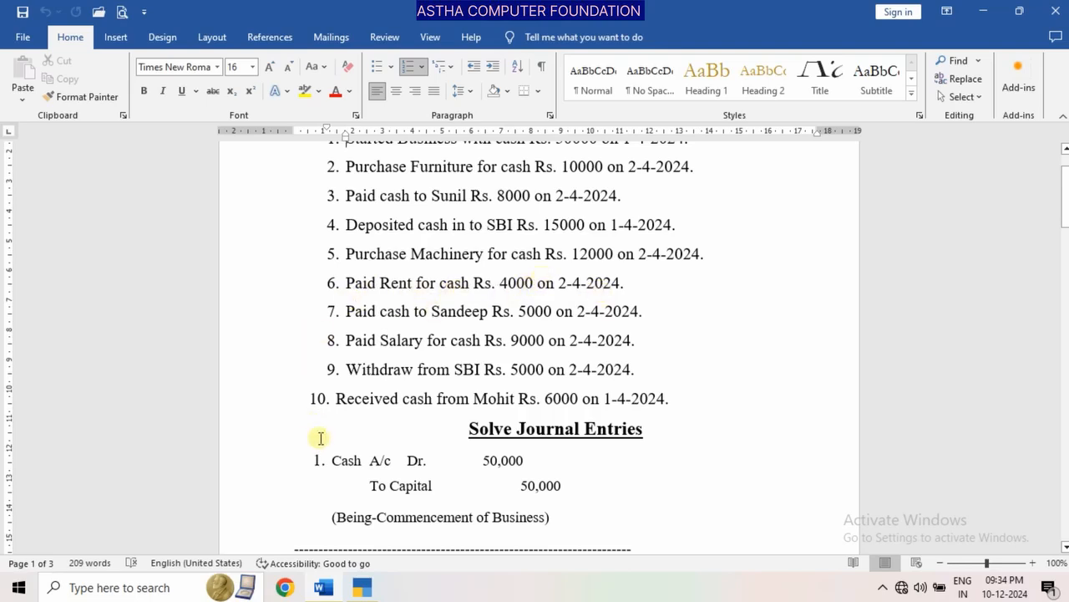
{"action": "left_click", "coordinate": [361, 588]}
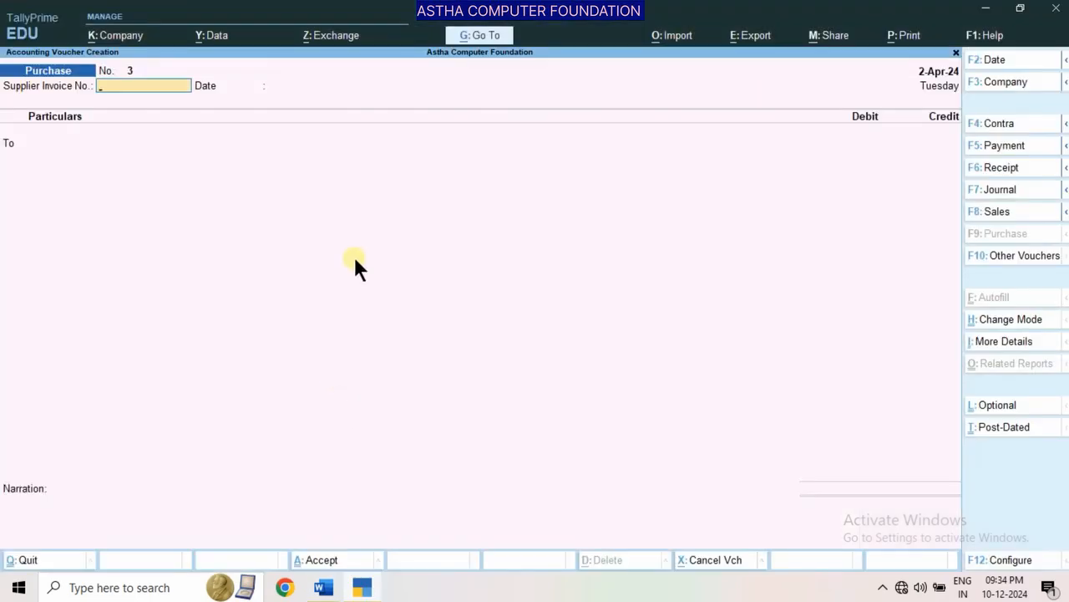
{"action": "key", "text": "F5"}
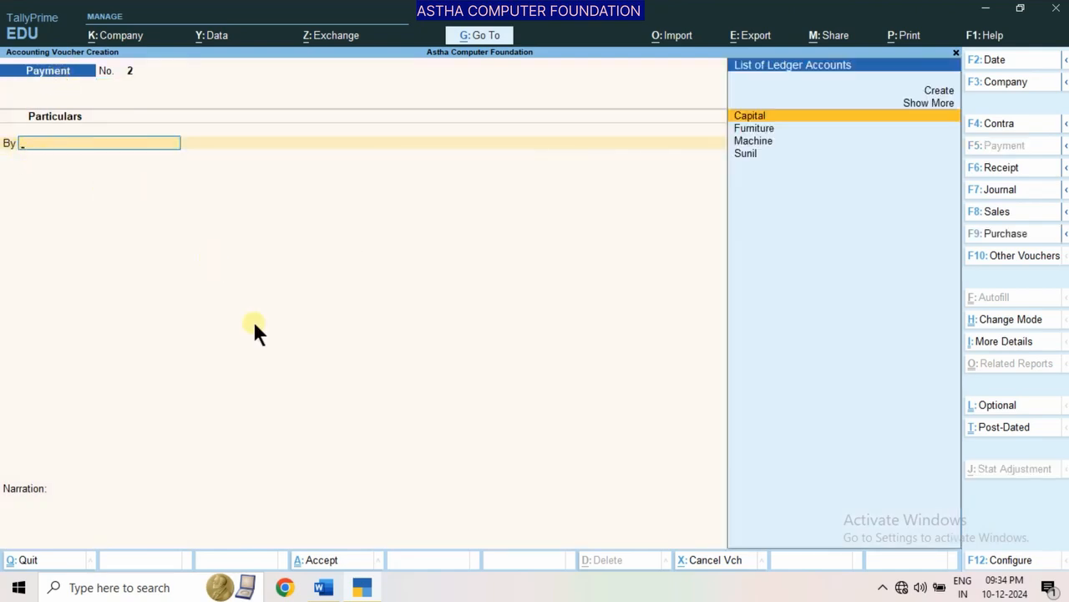
{"action": "left_click", "coordinate": [323, 588]}
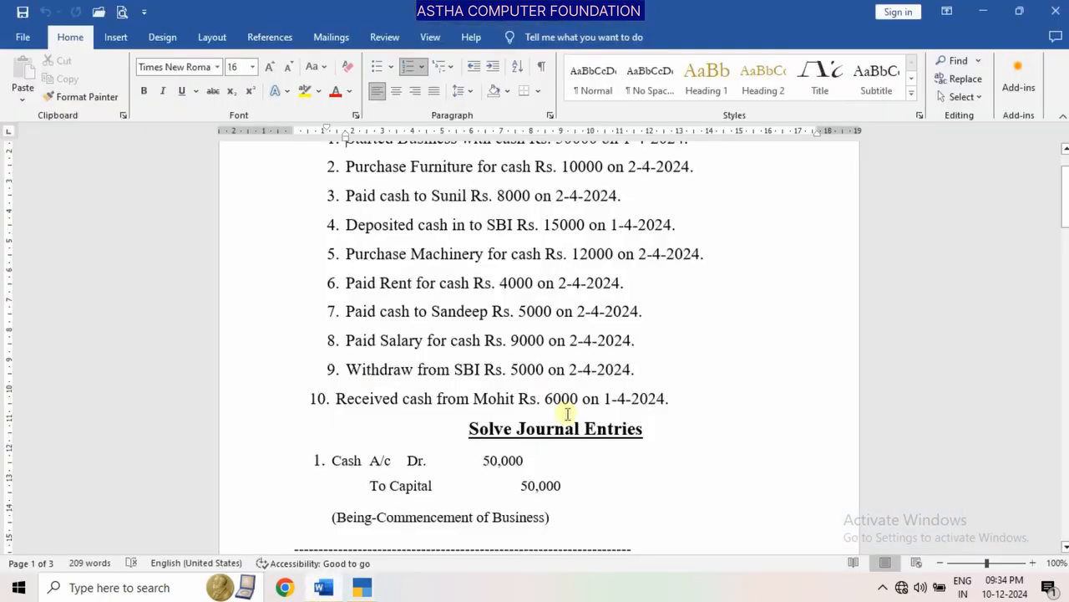
{"action": "left_click_drag", "start_coordinate": [1066, 197], "coordinate": [1065, 300]}
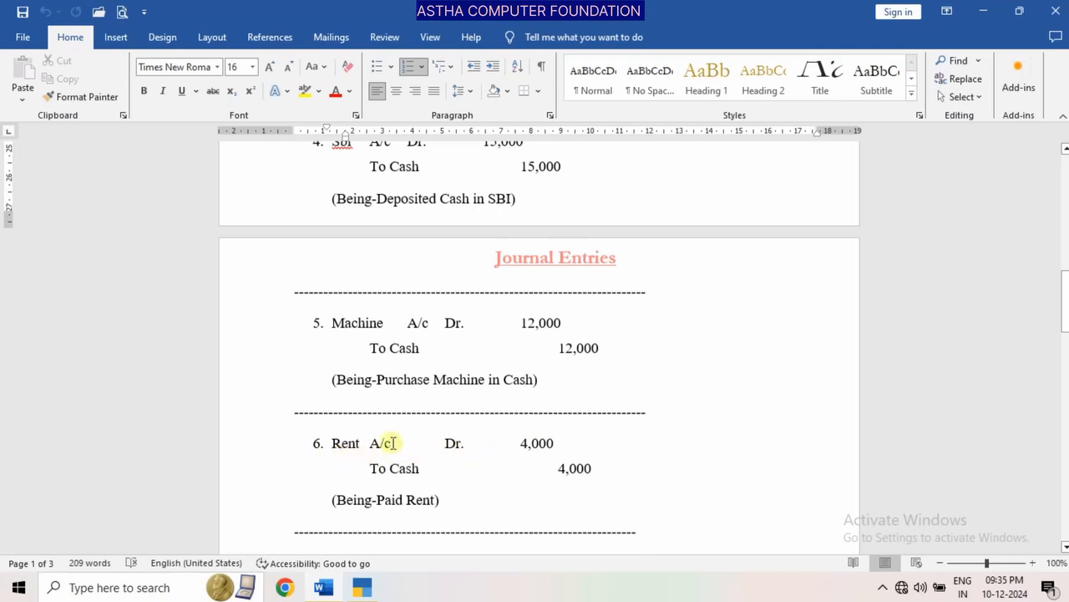
{"action": "left_click", "coordinate": [362, 587]}
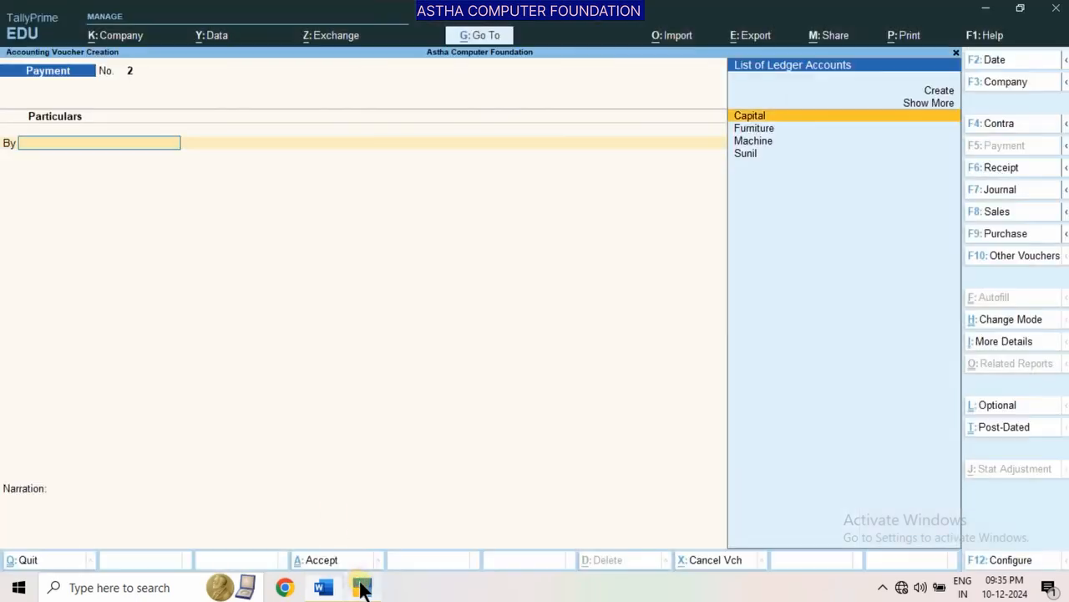
Create a ledger named Rent under Indirect Expenses from within the Payment voucher
{"action": "key", "text": "alt+c"}
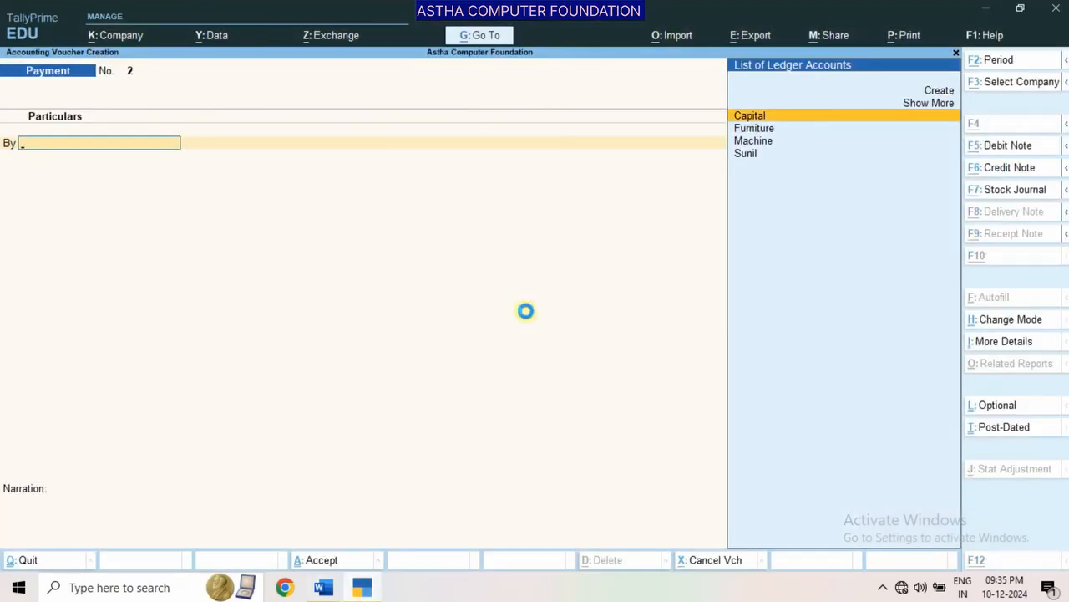
{"action": "type", "text": "Rent"}
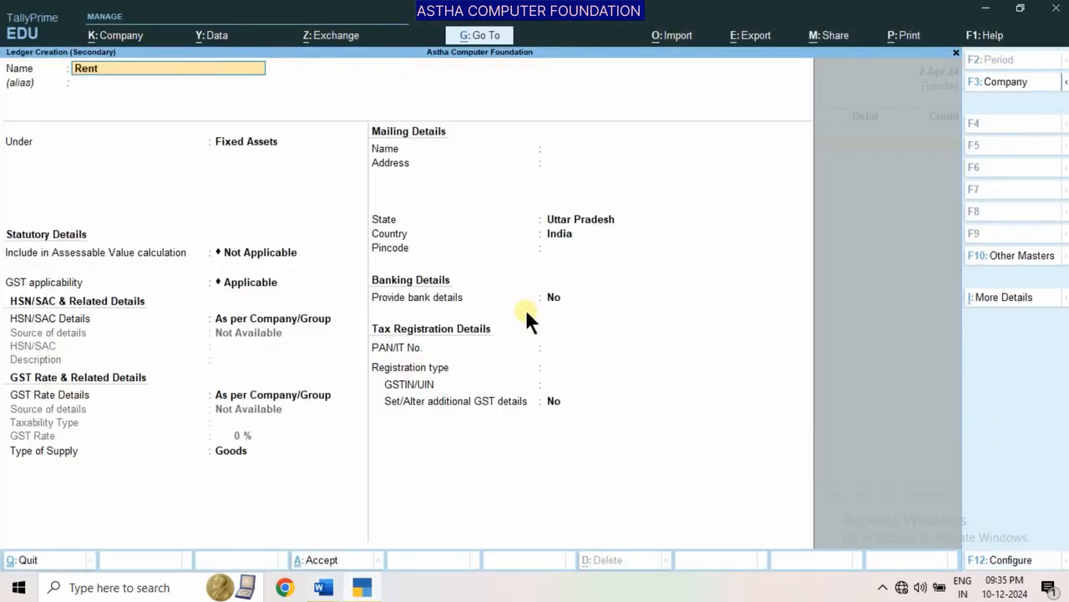
{"action": "key", "text": "Return"}
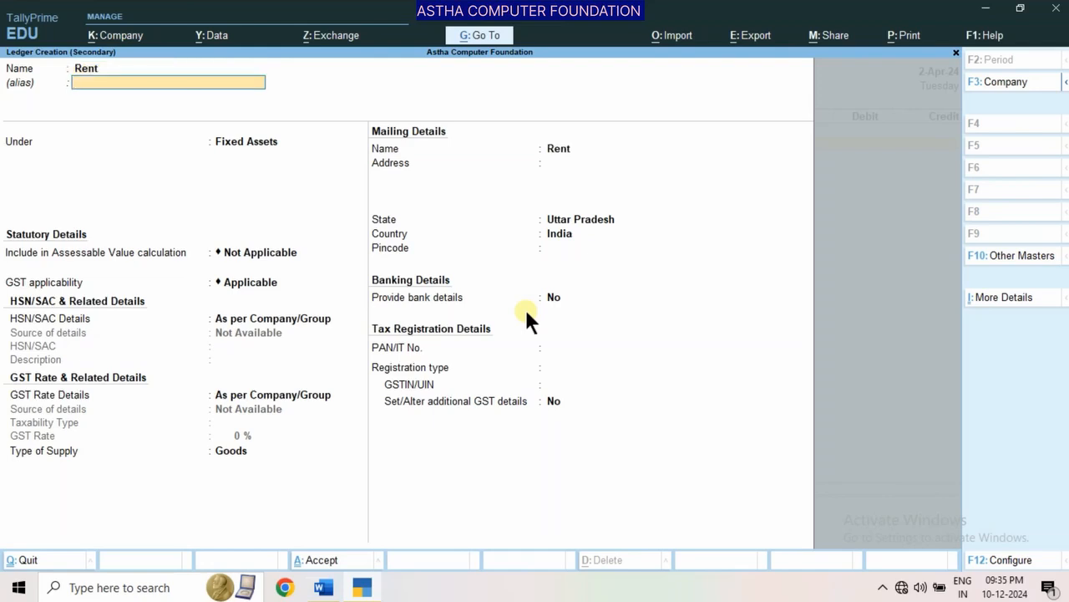
{"action": "key", "text": "Return"}
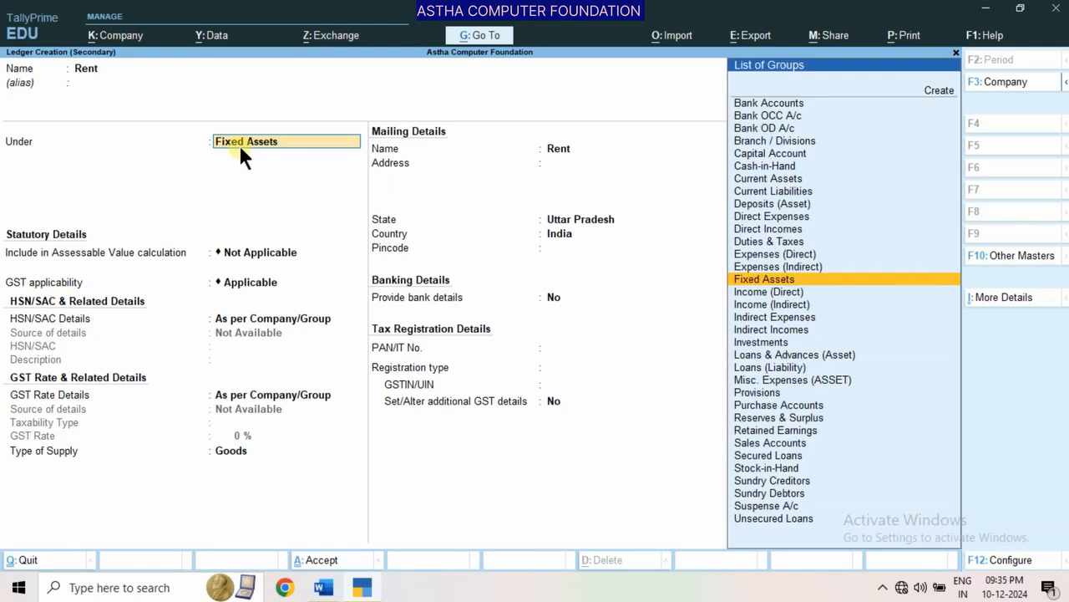
{"action": "type", "text": "I"}
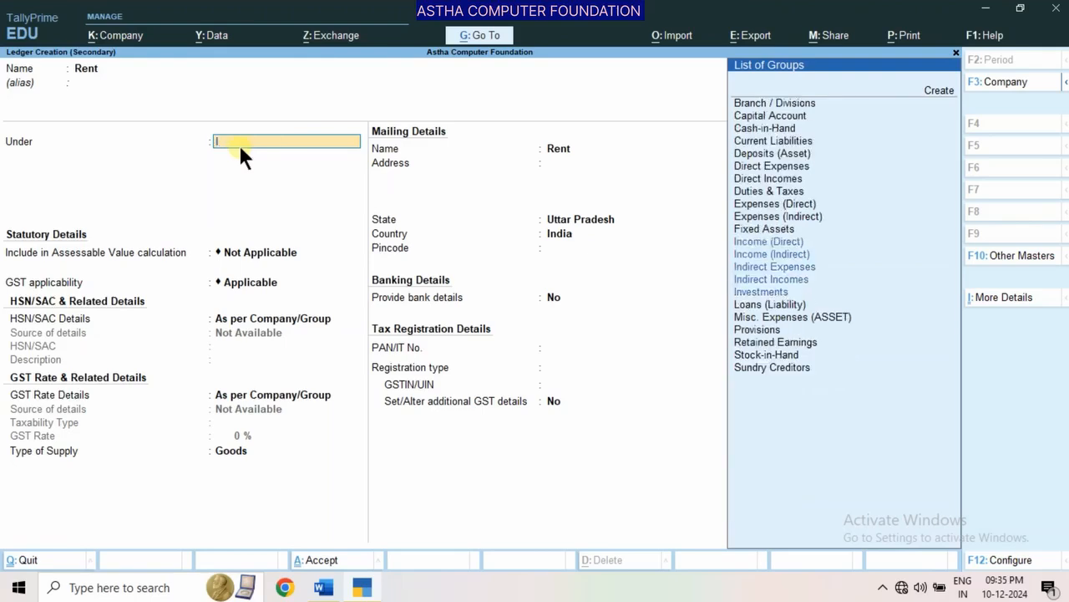
{"action": "key", "text": "Down"}
{"action": "key", "text": "Down"}
{"action": "key", "text": "Down"}
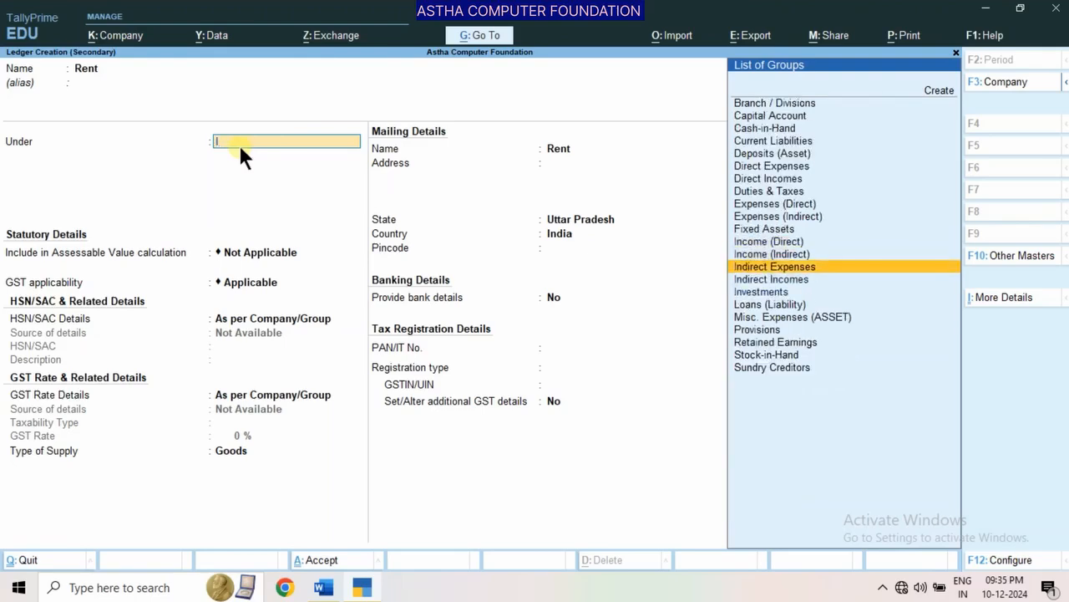
{"action": "key", "text": "Return"}
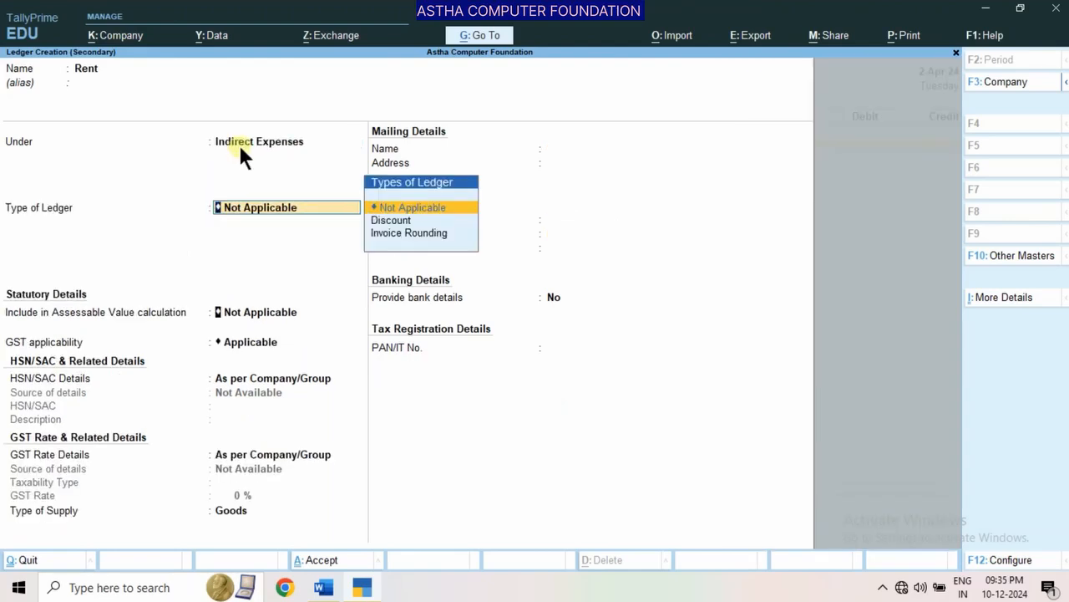
Keep the Rent ledger's type, statutory, banking and tax details at their defaults and save the ledger
{"action": "key", "text": "Return"}
{"action": "key", "text": "Return"}
{"action": "key", "text": "Return"}
{"action": "key", "text": "Return"}
{"action": "key", "text": "Return"}
{"action": "key", "text": "Return"}
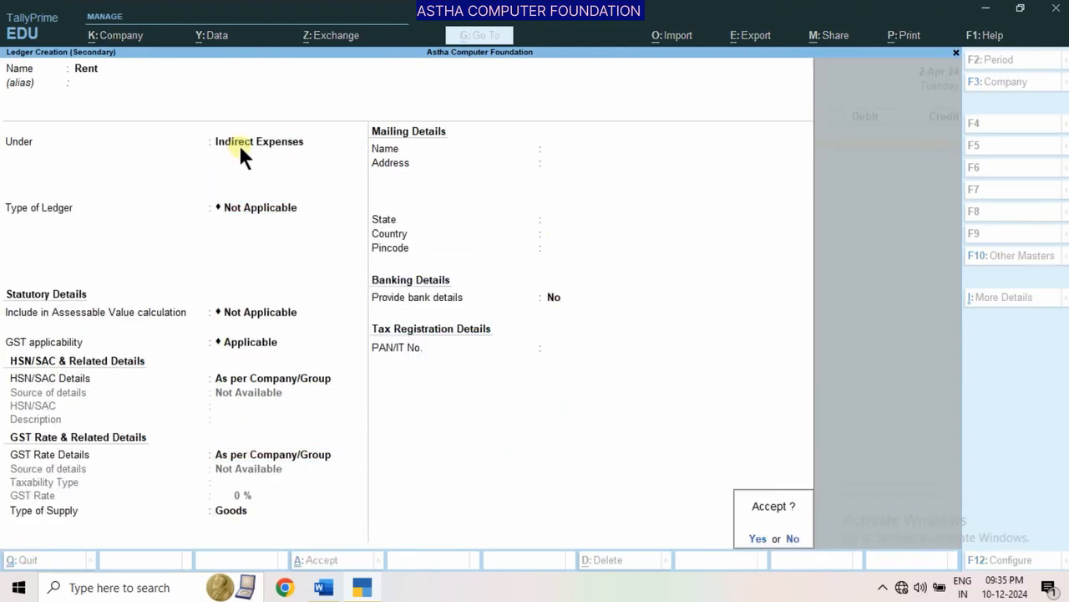
{"action": "key", "text": "Return"}
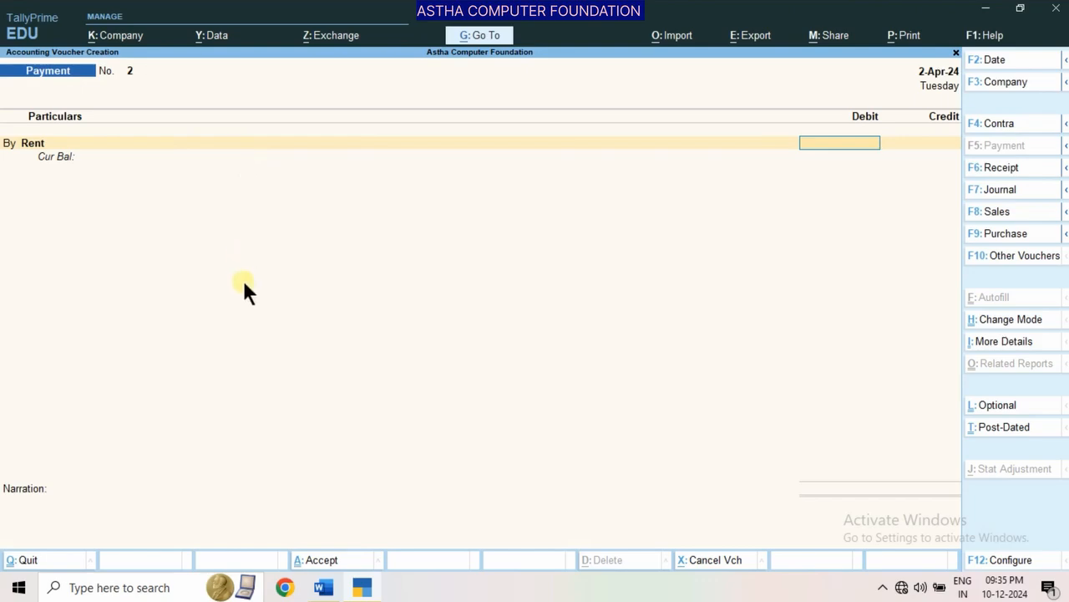
Check the rent amount in the Word document's solved entry and debit 4000 to Rent in the Payment voucher
{"action": "left_click", "coordinate": [323, 587]}
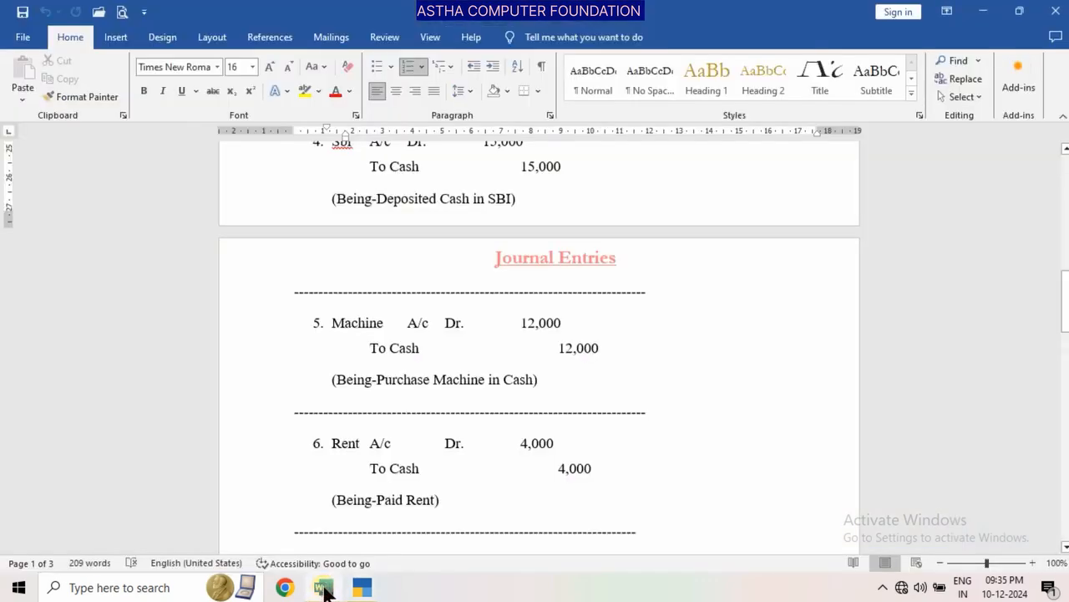
{"action": "left_click", "coordinate": [362, 587]}
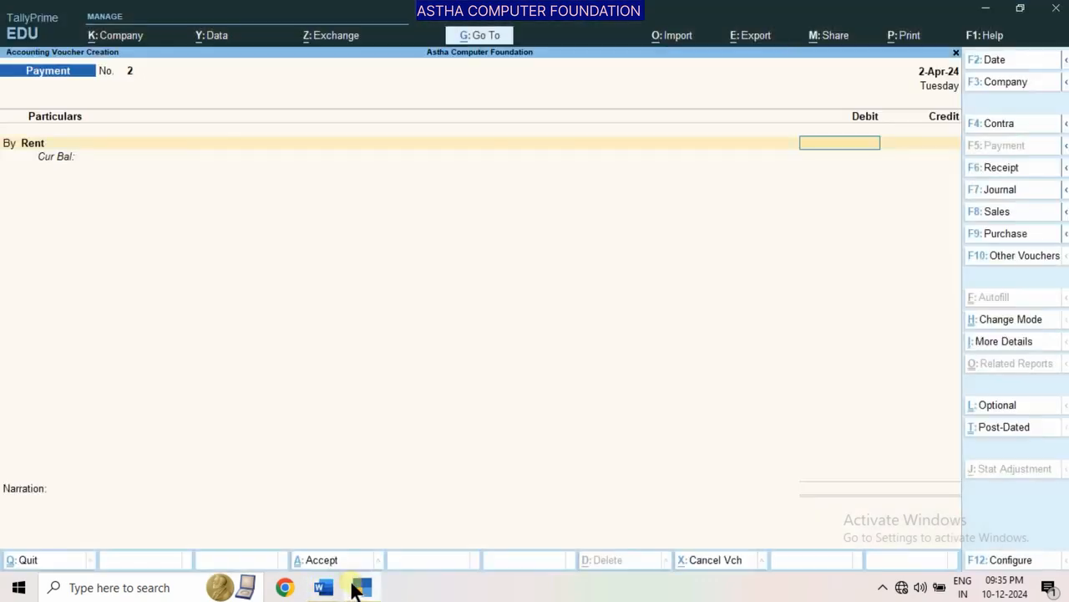
{"action": "type", "text": "4000"}
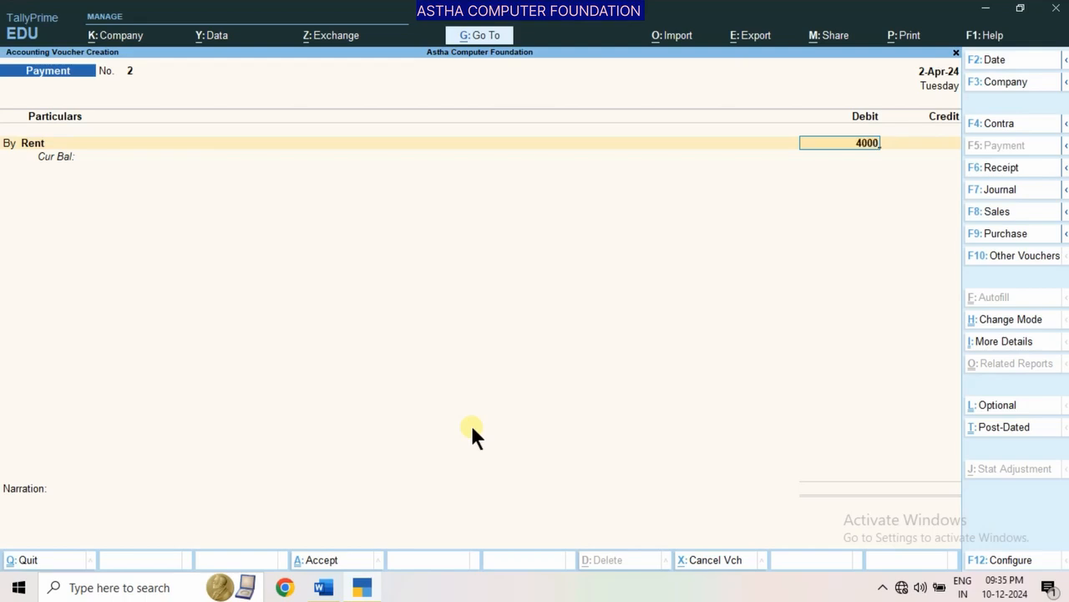
{"action": "key", "text": "Return"}
{"action": "key", "text": "Return"}
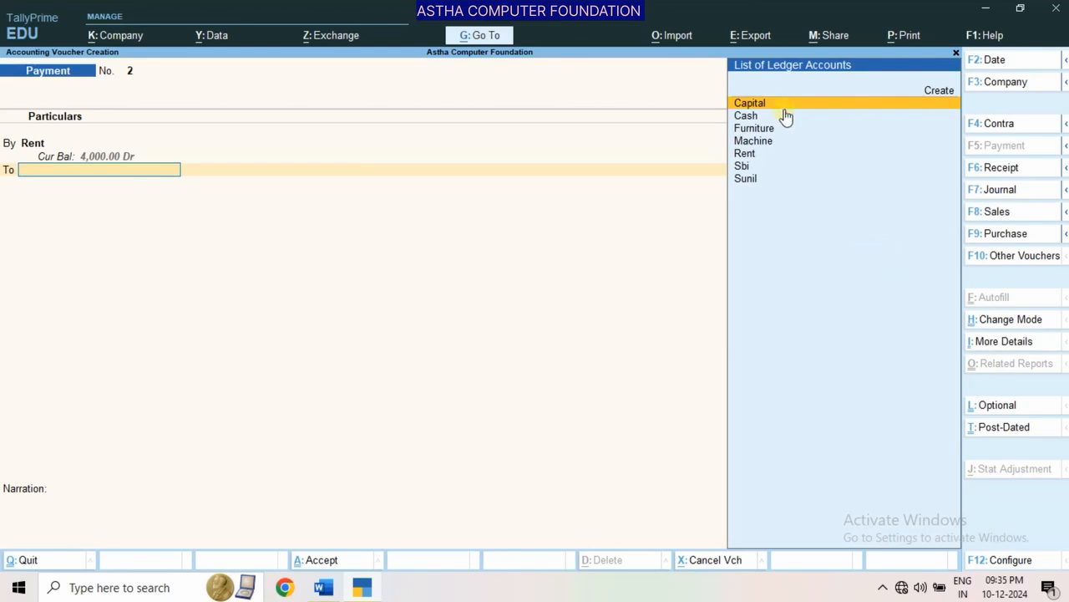
Credit the 4,000 to Cash and save the rent Payment voucher without writing a narration
{"action": "left_click", "coordinate": [743, 123]}
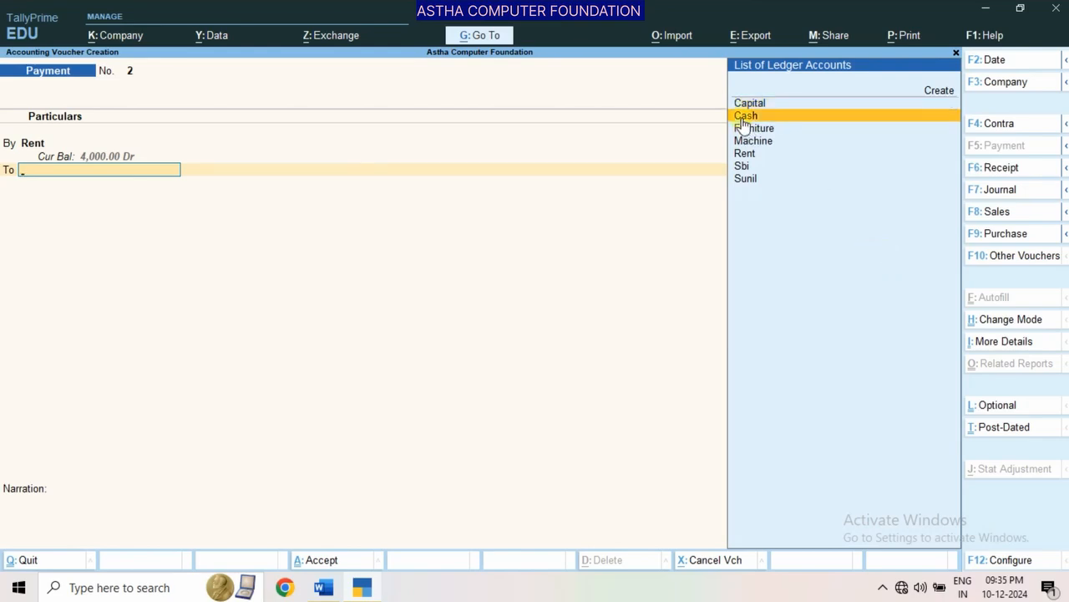
{"action": "left_click", "coordinate": [743, 123]}
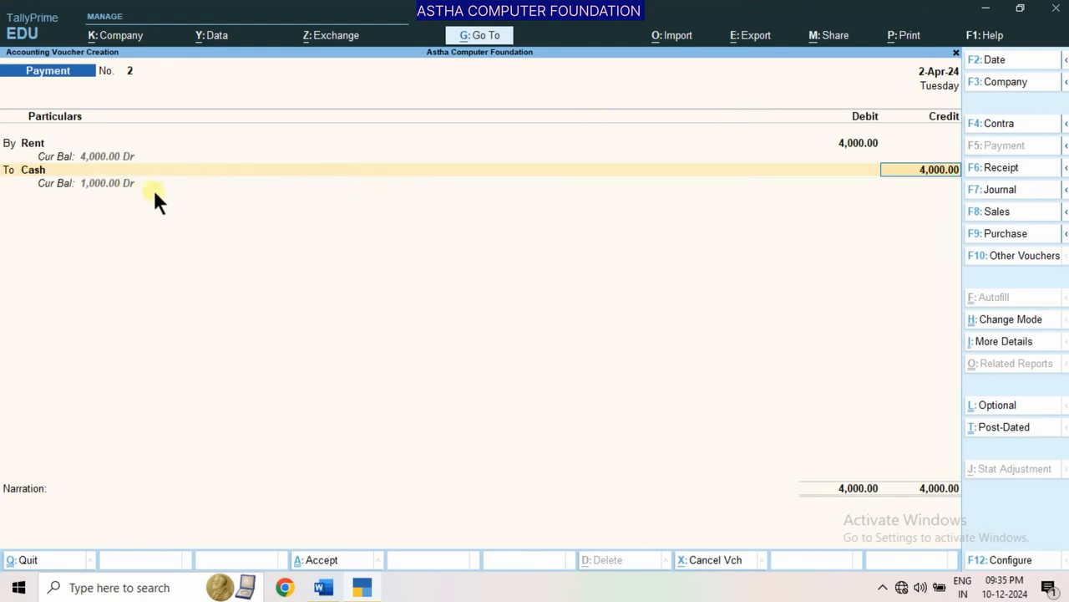
{"action": "key", "text": "Return"}
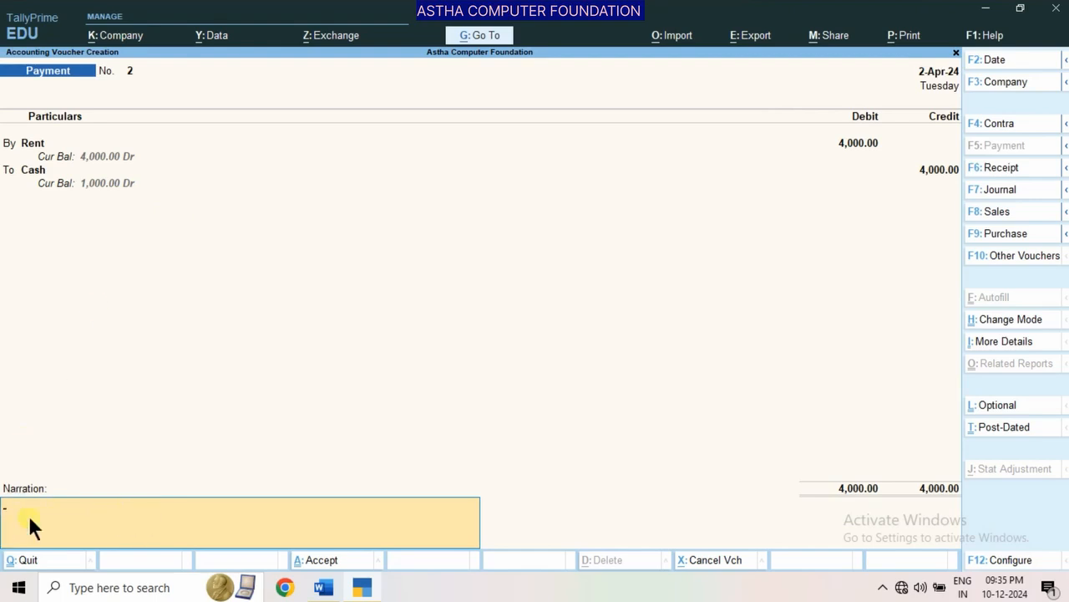
{"action": "key", "text": "Return"}
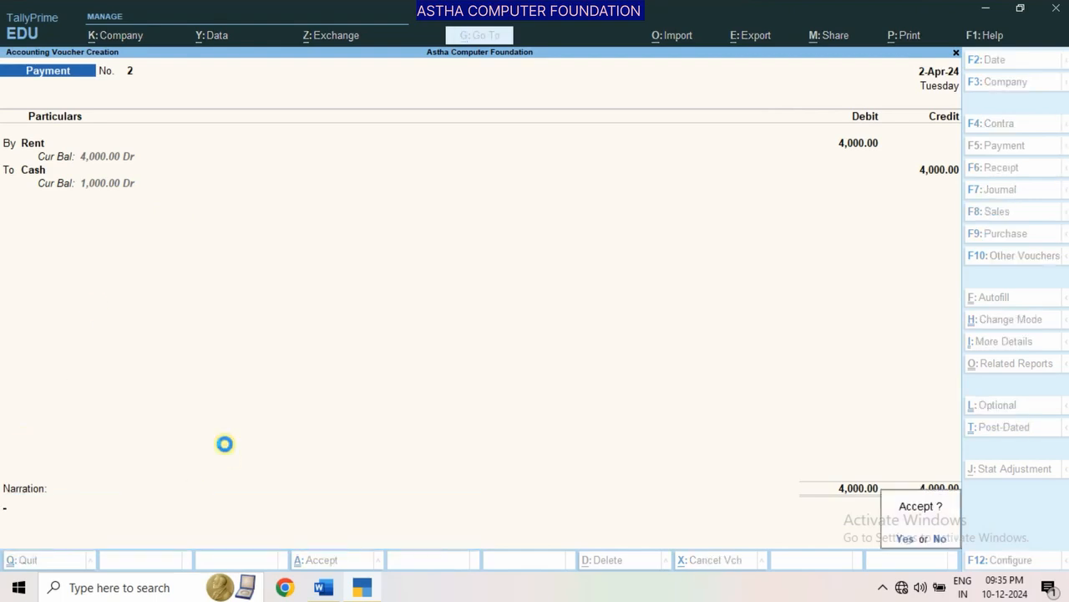
{"action": "key", "text": "Return"}
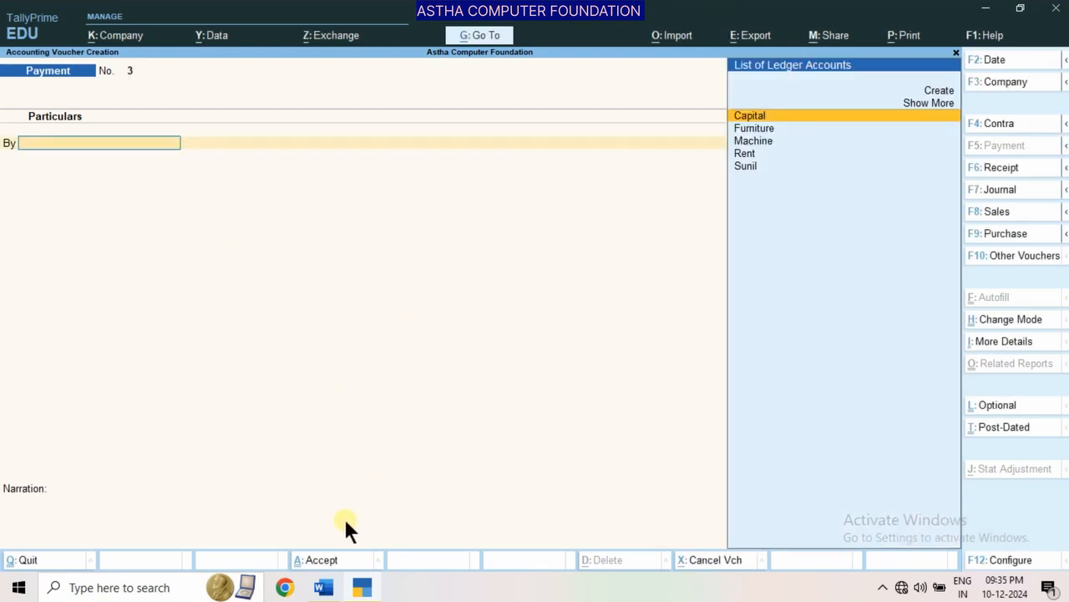
Look up transaction 7 and its solved journal entry in the Word document, and return to the Payment voucher in TallyPrime
{"action": "left_click", "coordinate": [324, 587]}
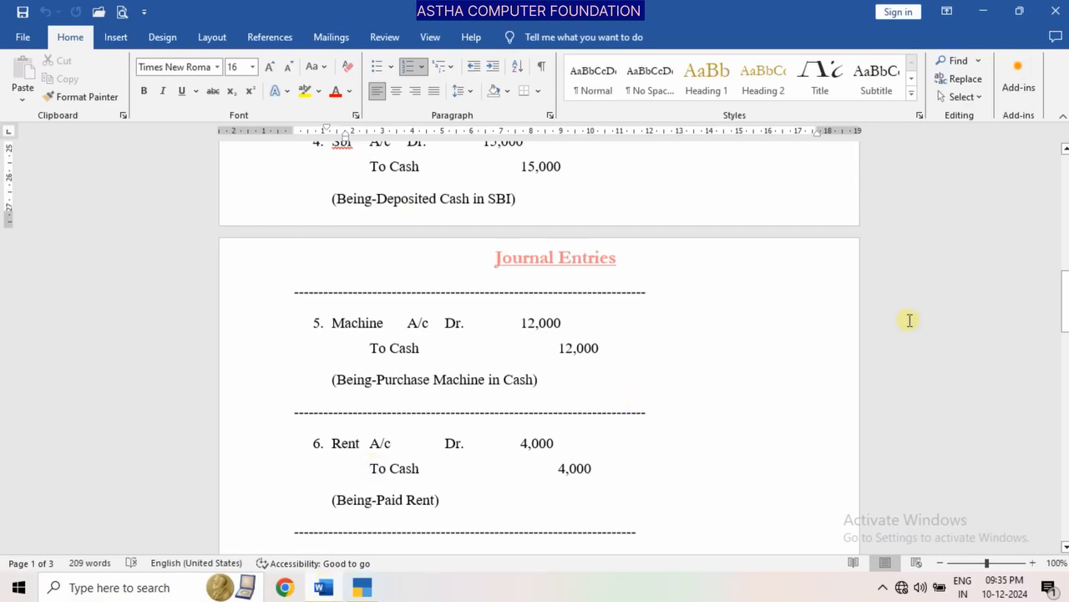
{"action": "left_click_drag", "start_coordinate": [1066, 284], "coordinate": [1067, 199]}
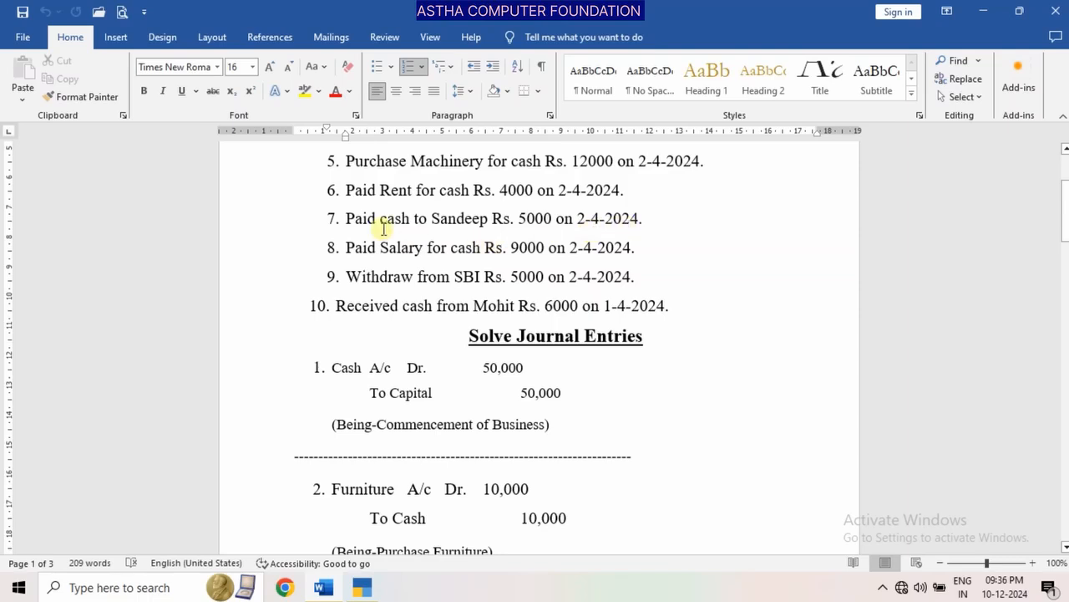
{"action": "left_click", "coordinate": [360, 587]}
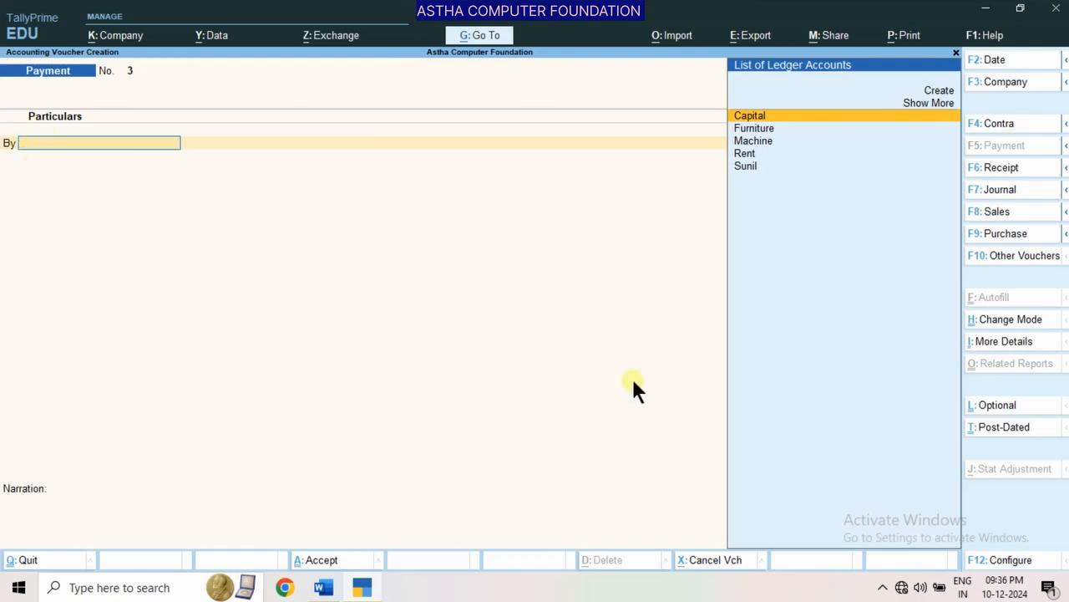
{"action": "left_click", "coordinate": [323, 588]}
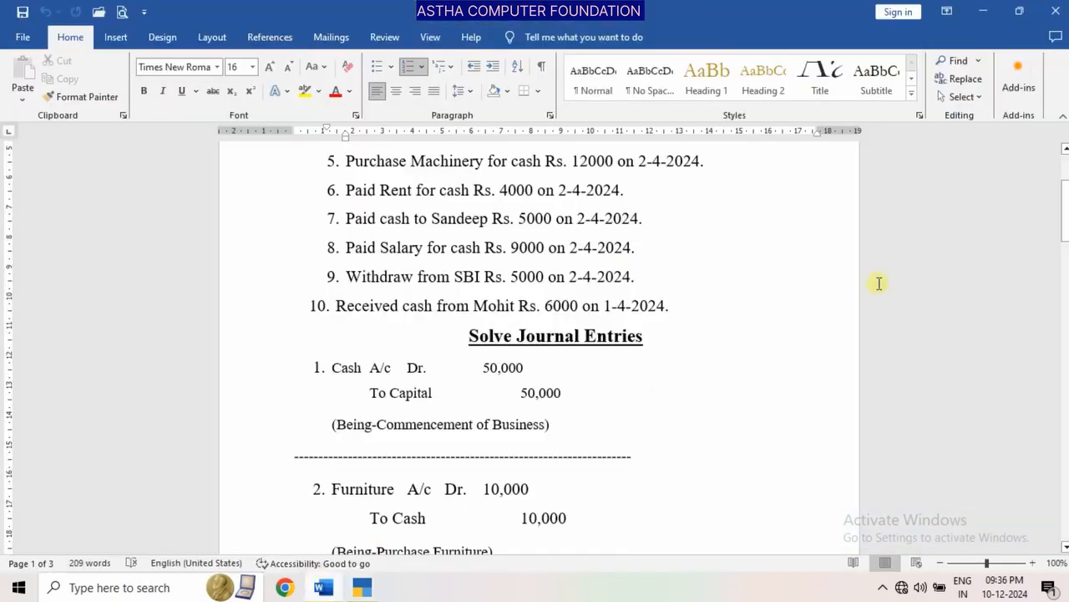
{"action": "left_click_drag", "start_coordinate": [1064, 206], "coordinate": [1064, 342]}
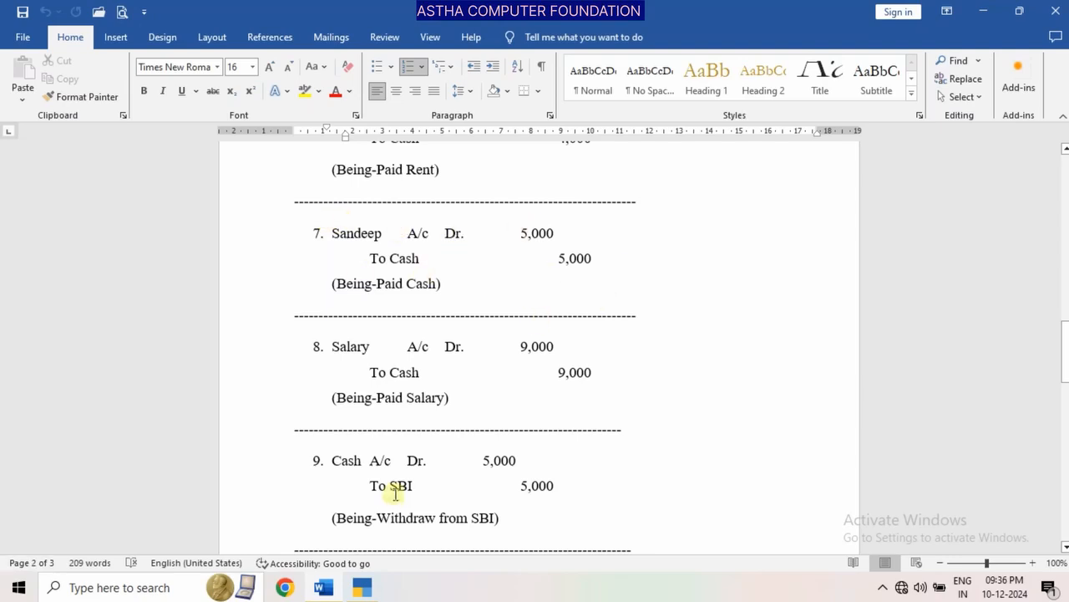
{"action": "left_click", "coordinate": [365, 589]}
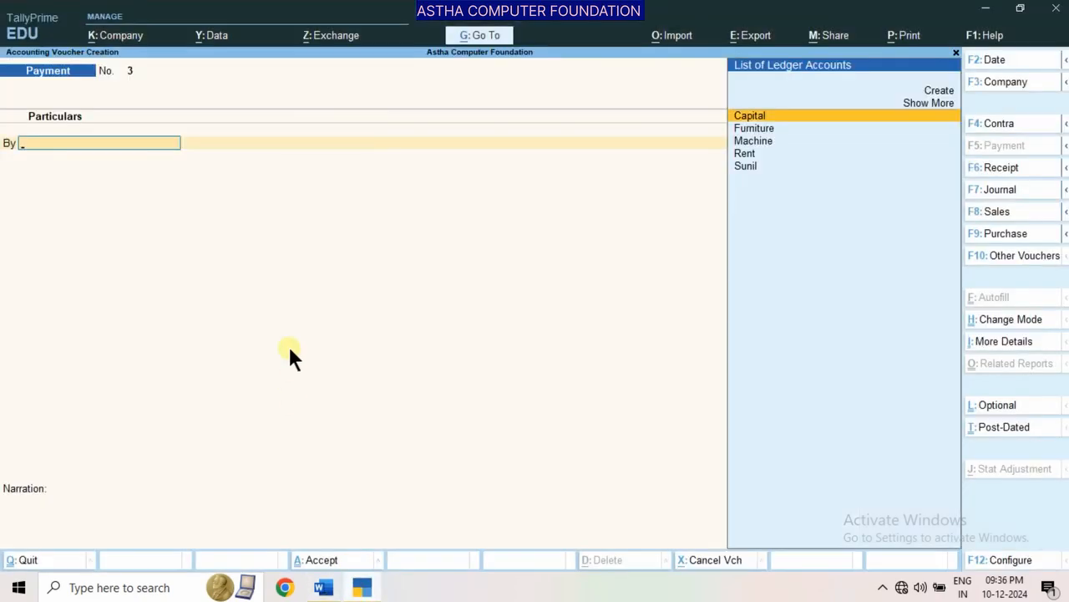
Create a ledger with the name of the person paid in transaction 7, placed under Sundry Debtors
{"action": "key", "text": "alt+c"}
{"action": "type", "text": "Sa"}
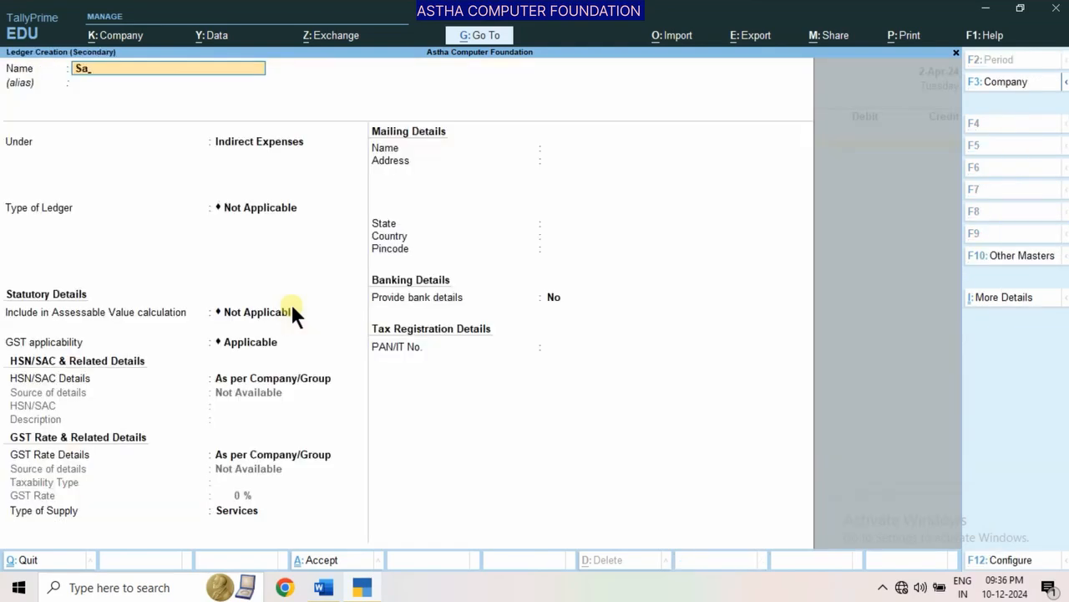
{"action": "type", "text": "ndeep"}
{"action": "key", "text": "Return"}
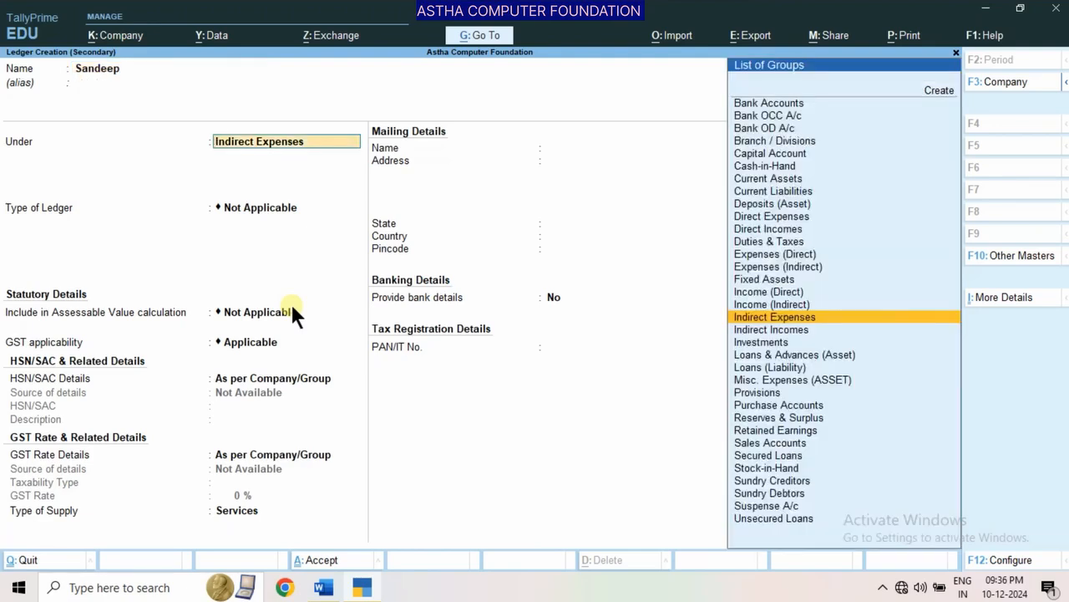
{"action": "type", "text": "S"}
{"action": "key", "text": "Up"}
{"action": "key", "text": "Up"}
{"action": "key", "text": "Up"}
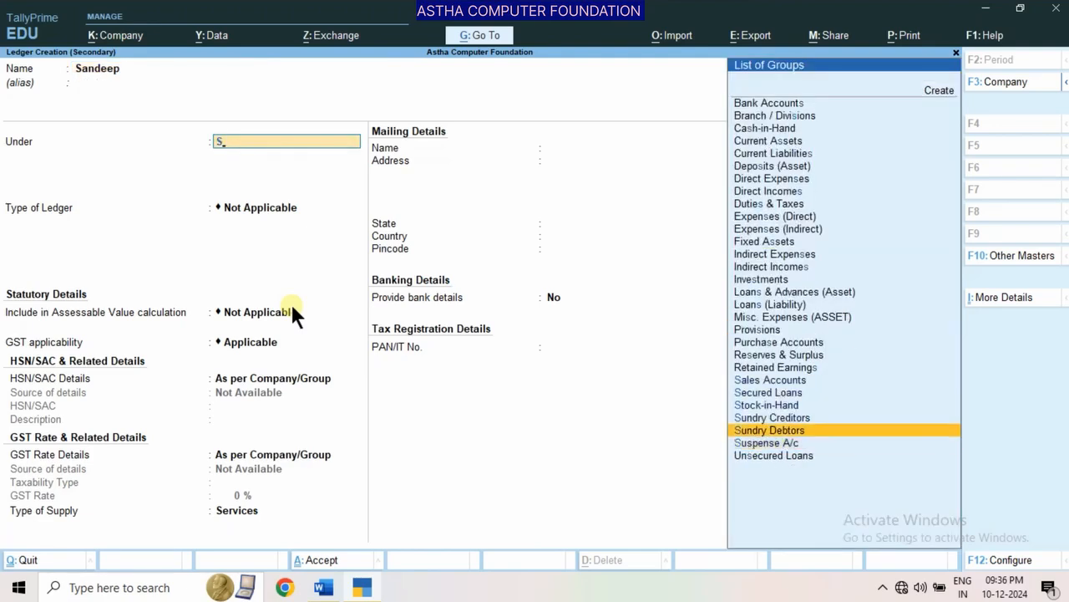
{"action": "key", "text": "Down"}
{"action": "key", "text": "Return"}
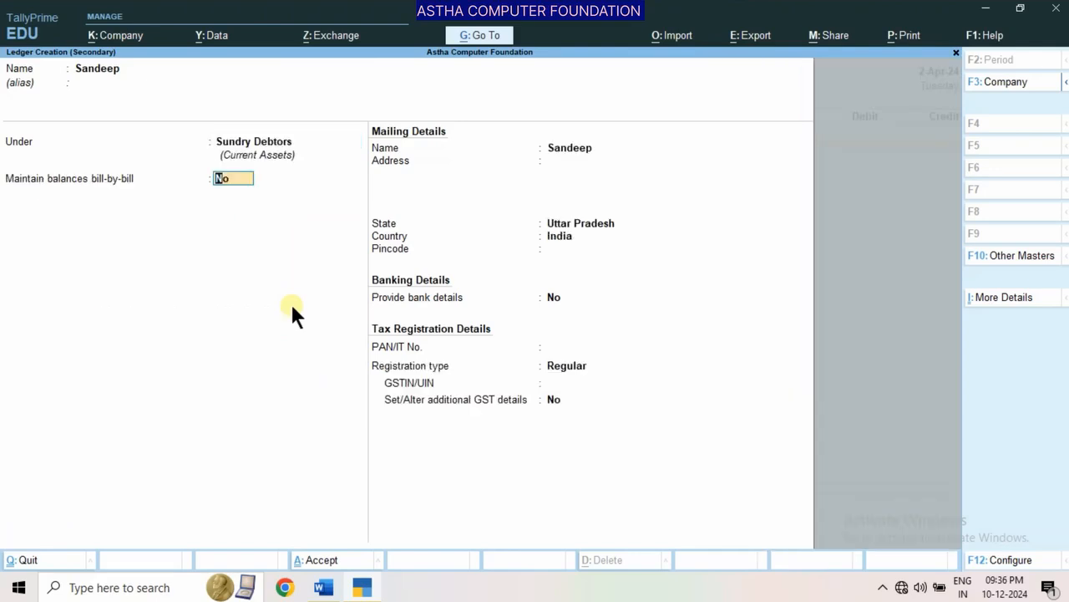
Leave bill-by-bill balances at No, enter the person's address, keep the remaining defaults with GSTIN/UIN blank, and save the ledger
{"action": "key", "text": "Return"}
{"action": "key", "text": "Return"}
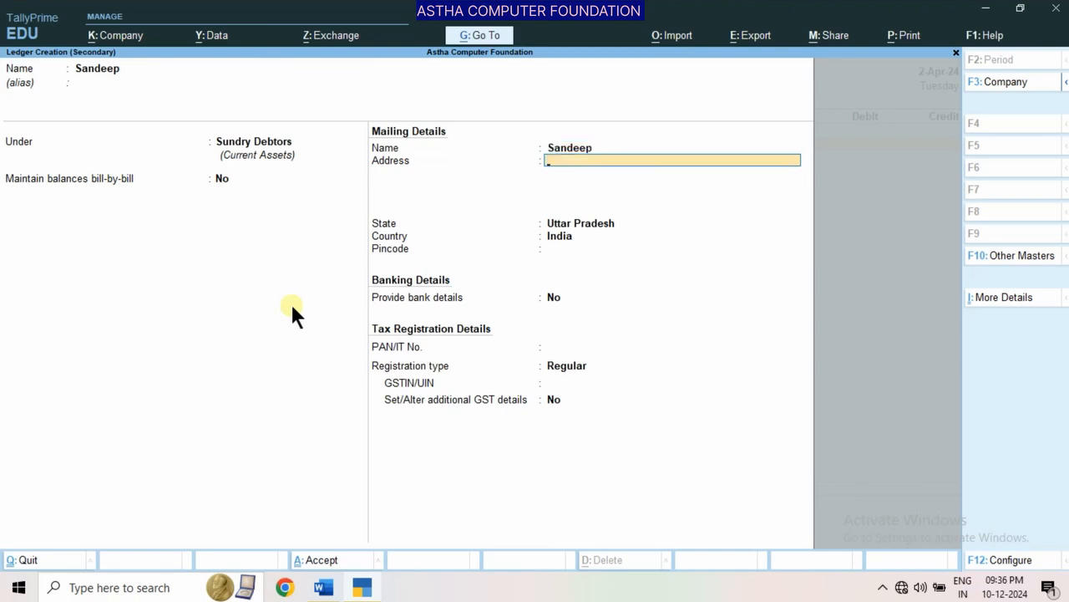
{"action": "type", "text": "Lko"}
{"action": "key", "text": "Return"}
{"action": "key", "text": "Return"}
{"action": "key", "text": "Return"}
{"action": "key", "text": "Return"}
{"action": "key", "text": "Return"}
{"action": "key", "text": "Return"}
{"action": "key", "text": "Return"}
{"action": "key", "text": "Return"}
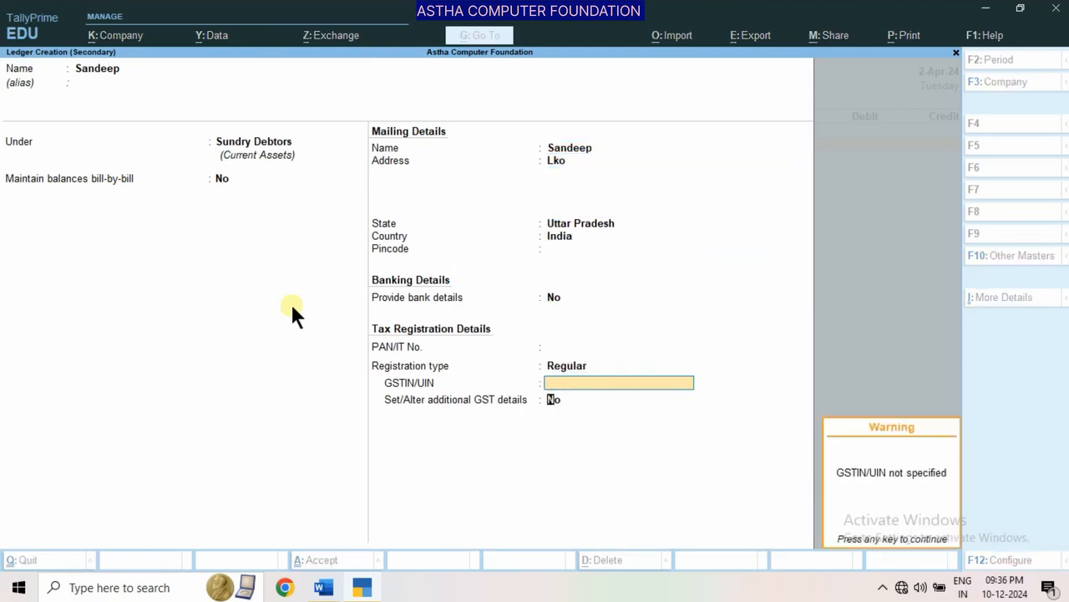
{"action": "key", "text": "Return"}
{"action": "key", "text": "Return"}
{"action": "key", "text": "Return"}
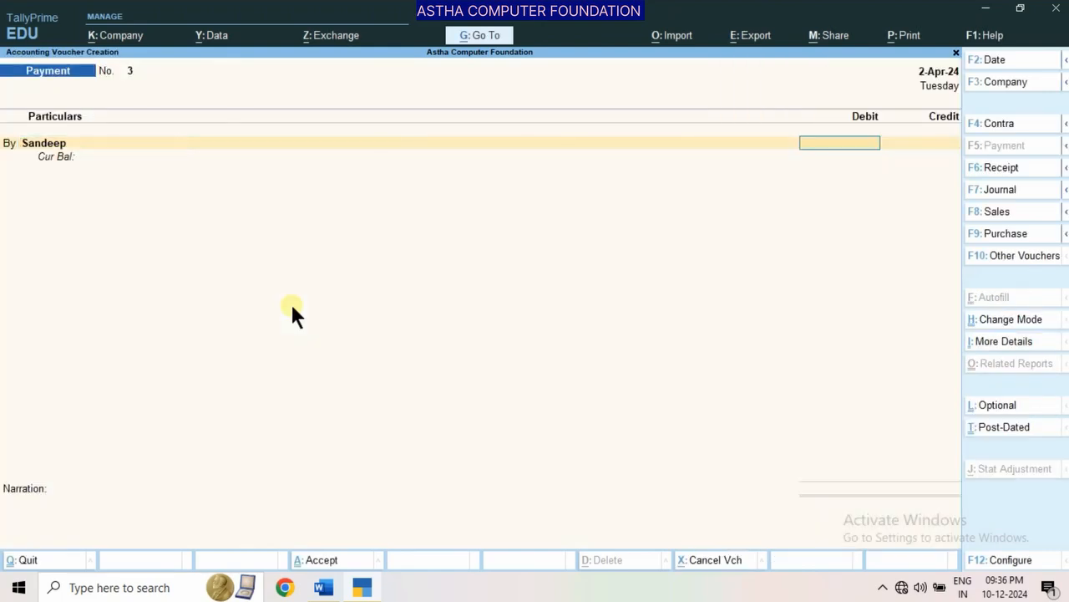
Check transaction 7's amount in the Word document and debit 5,000 to the paid person's ledger in the TallyPrime Payment voucher
{"action": "left_click", "coordinate": [323, 587]}
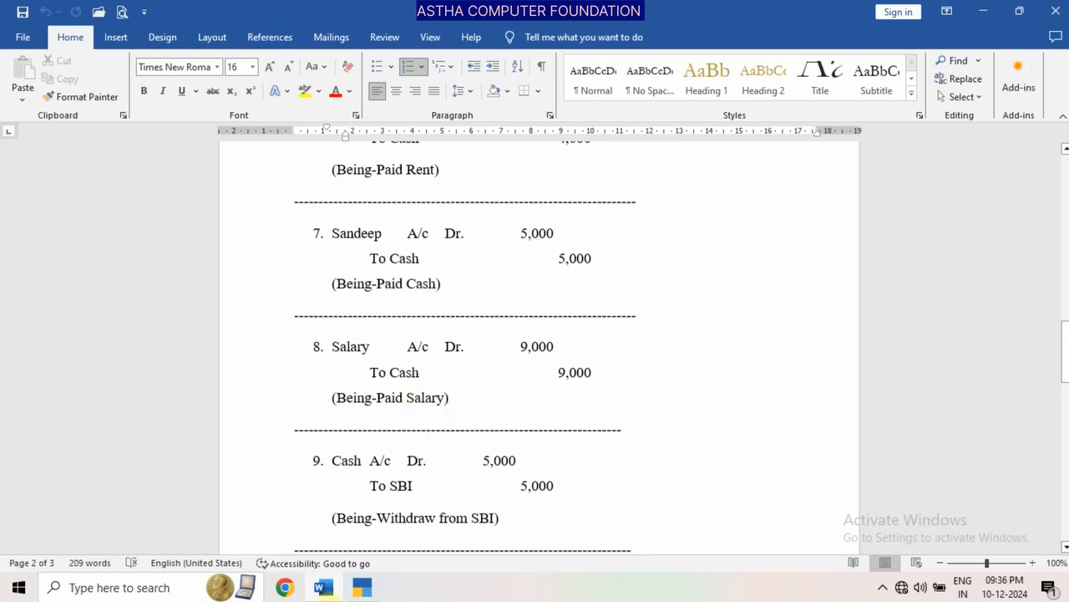
{"action": "left_click", "coordinate": [362, 588]}
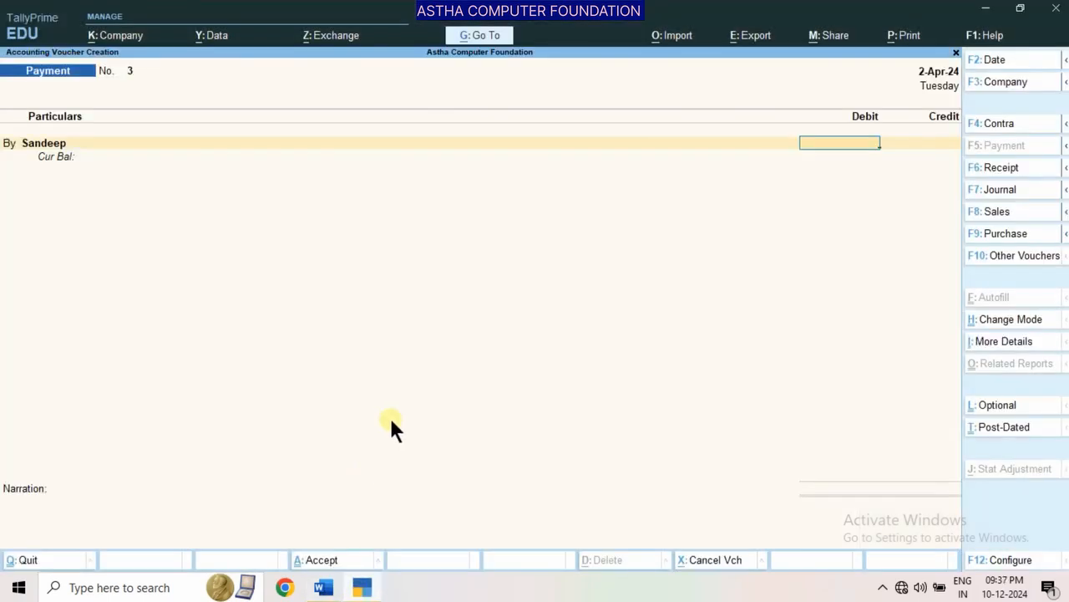
{"action": "type", "text": "5000"}
{"action": "key", "text": "Return"}
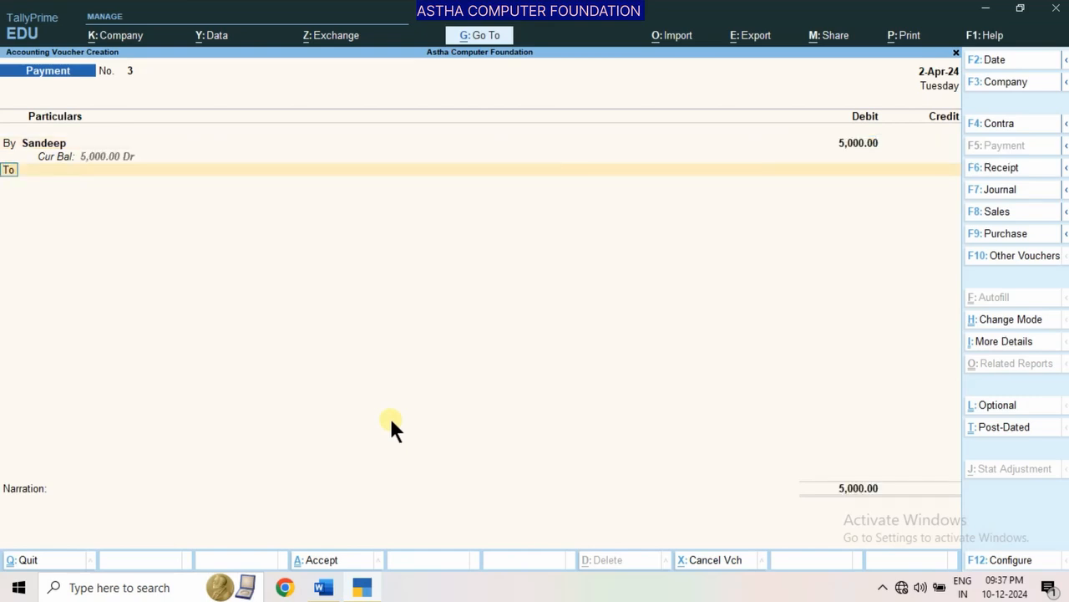
Credit the 5,000 to Cash and save the transaction 7 Payment voucher without a narration
{"action": "key", "text": "Return"}
{"action": "key", "text": "Down"}
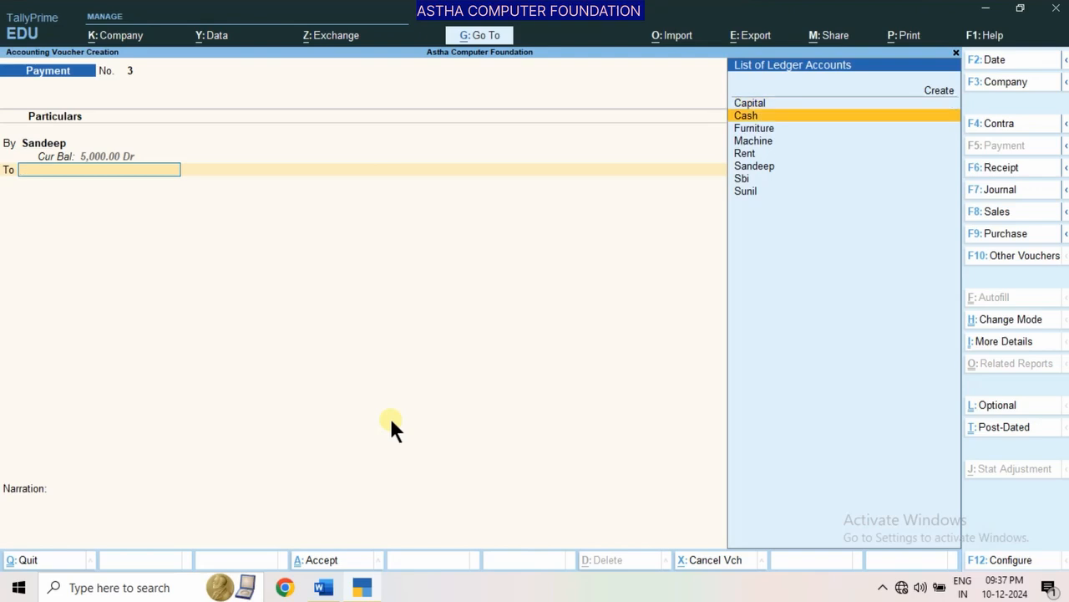
{"action": "key", "text": "Return"}
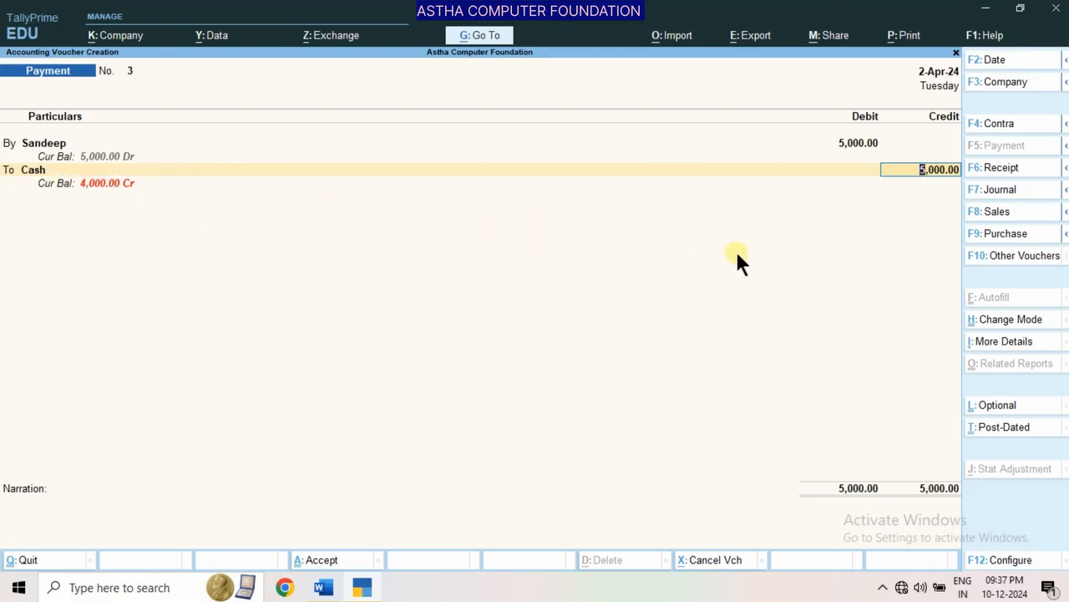
{"action": "key", "text": "Return"}
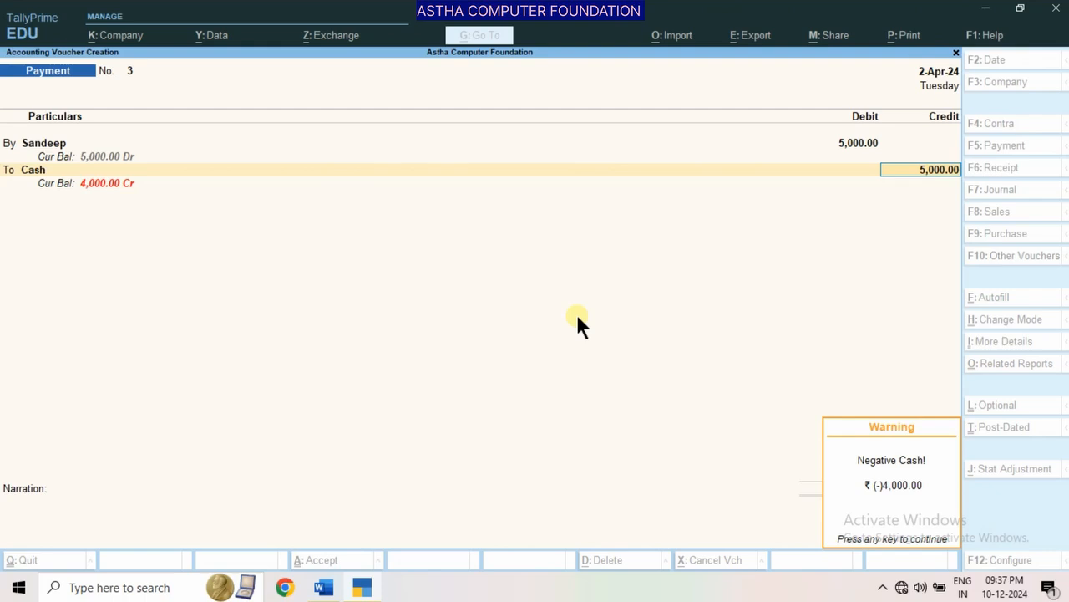
{"action": "key", "text": "Return"}
{"action": "key", "text": "Return"}
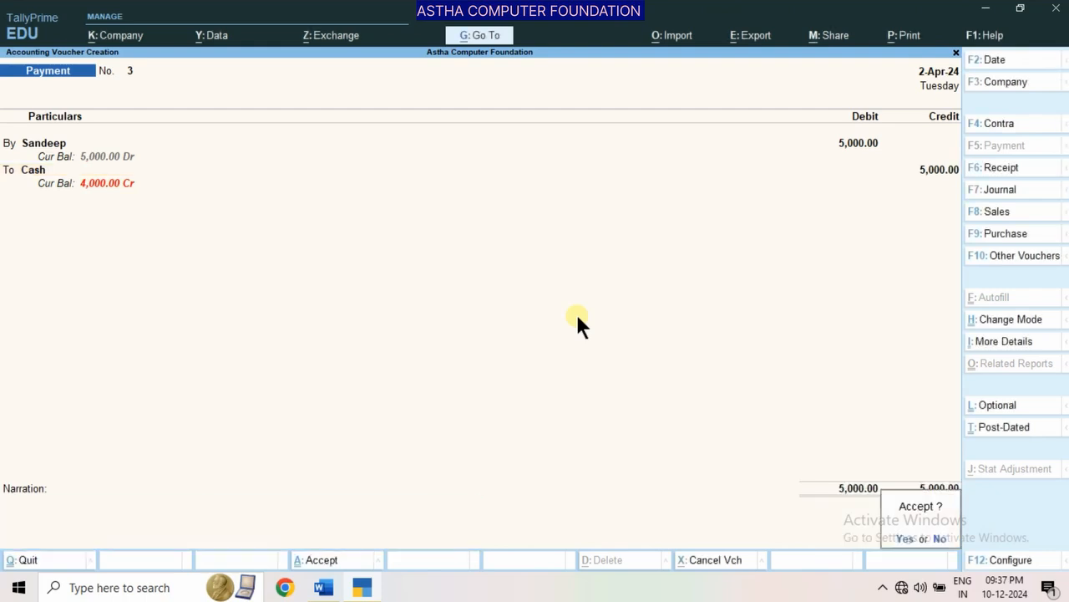
{"action": "key", "text": "Return"}
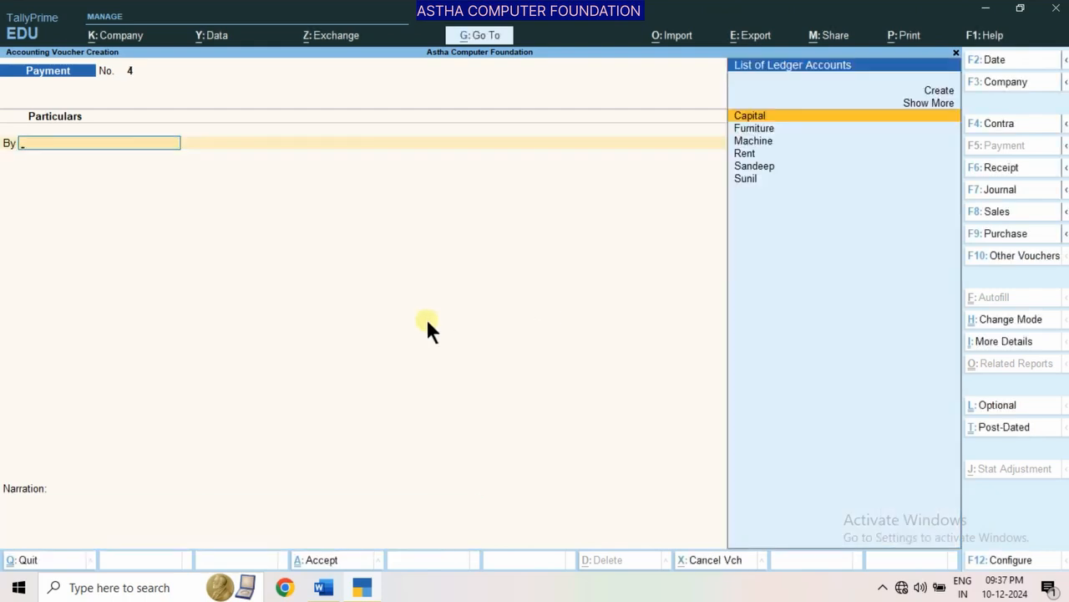
Look up transaction 8 and its solved journal entry in the Word document, and return to the Payment voucher in TallyPrime
{"action": "left_click", "coordinate": [324, 587]}
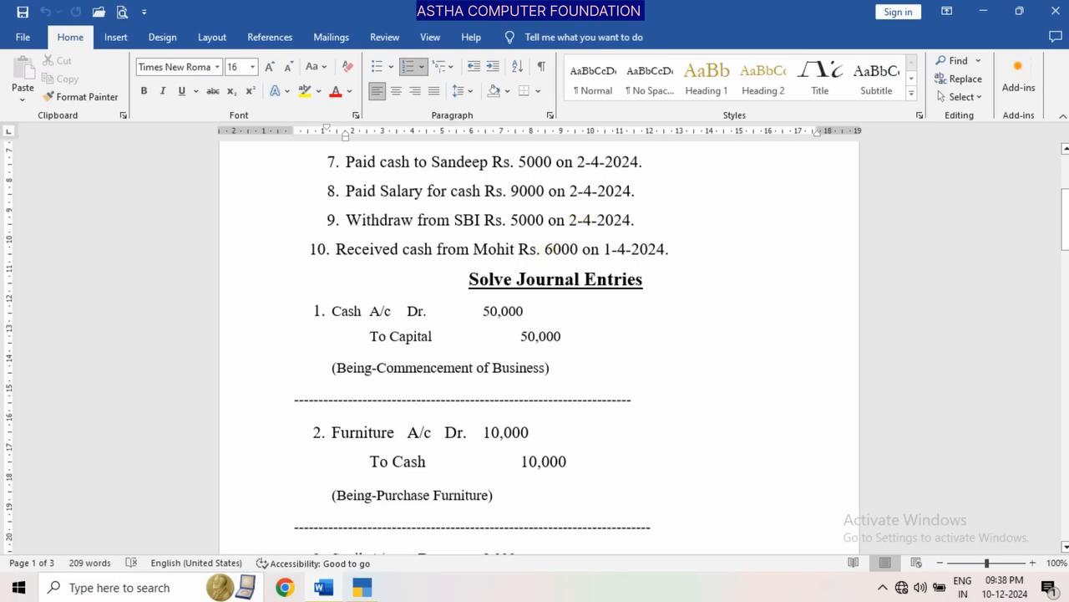
{"action": "left_click_drag", "start_coordinate": [1065, 219], "coordinate": [1065, 364]}
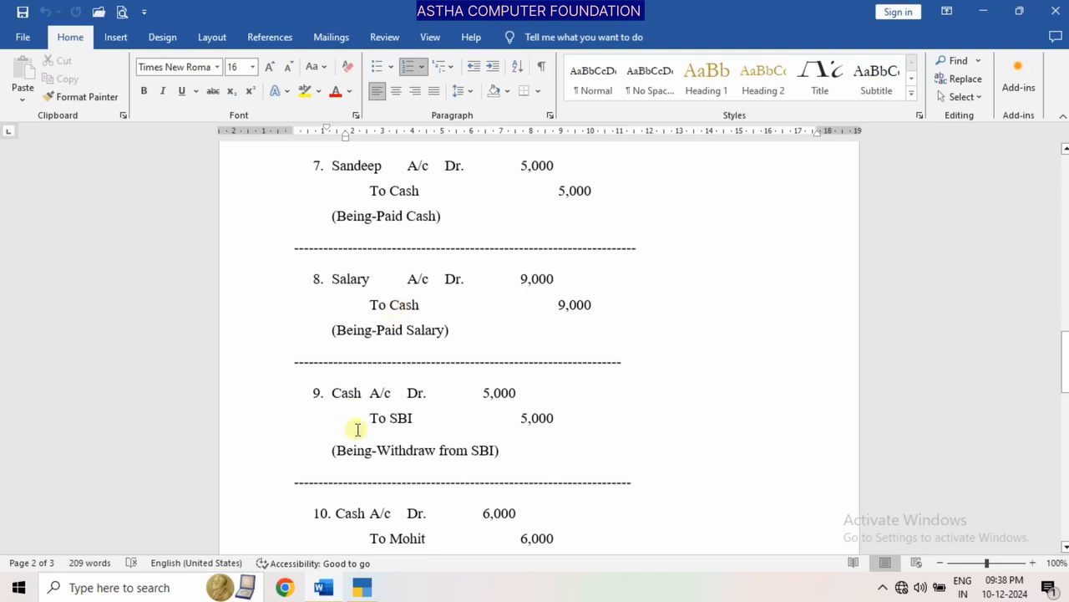
{"action": "left_click", "coordinate": [359, 586]}
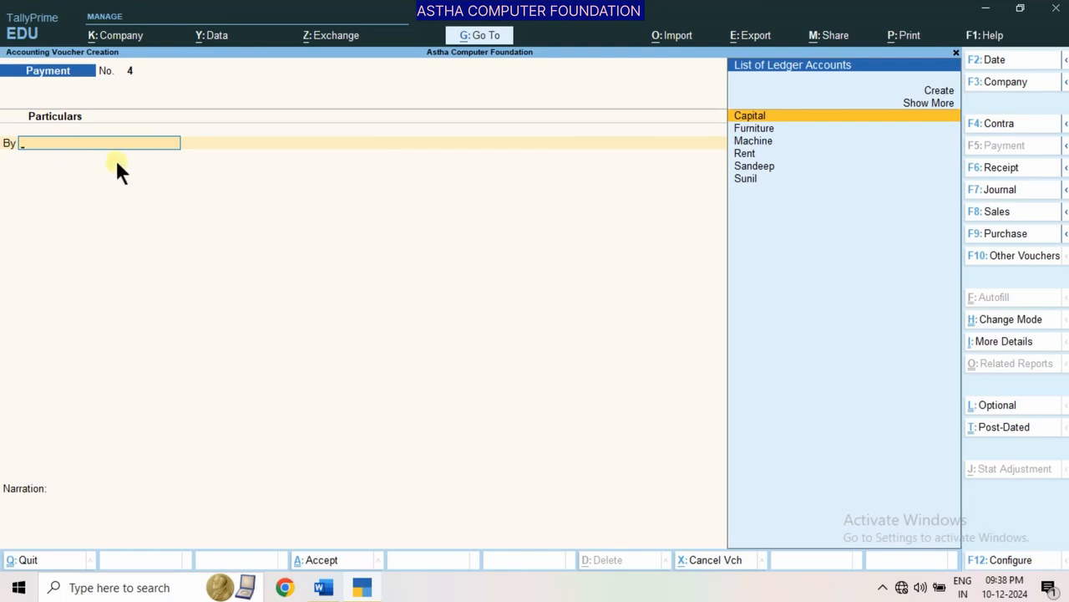
Create a ledger named Salary from the Payment voucher, placed under Indirect Expenses
{"action": "key", "text": "alt+c"}
{"action": "type", "text": "Sa"}
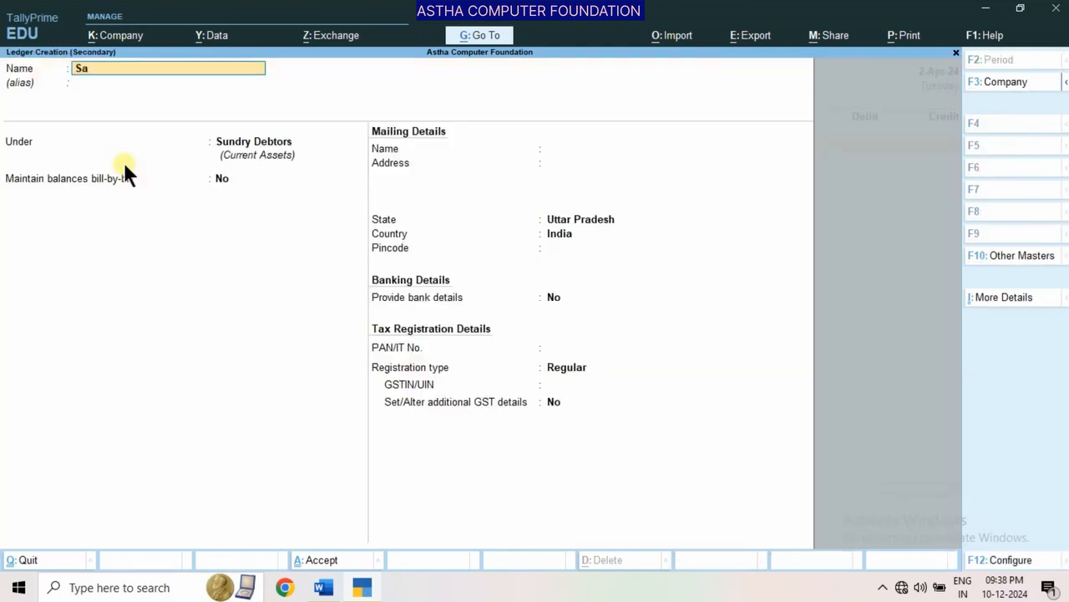
{"action": "type", "text": "lary"}
{"action": "key", "text": "Return"}
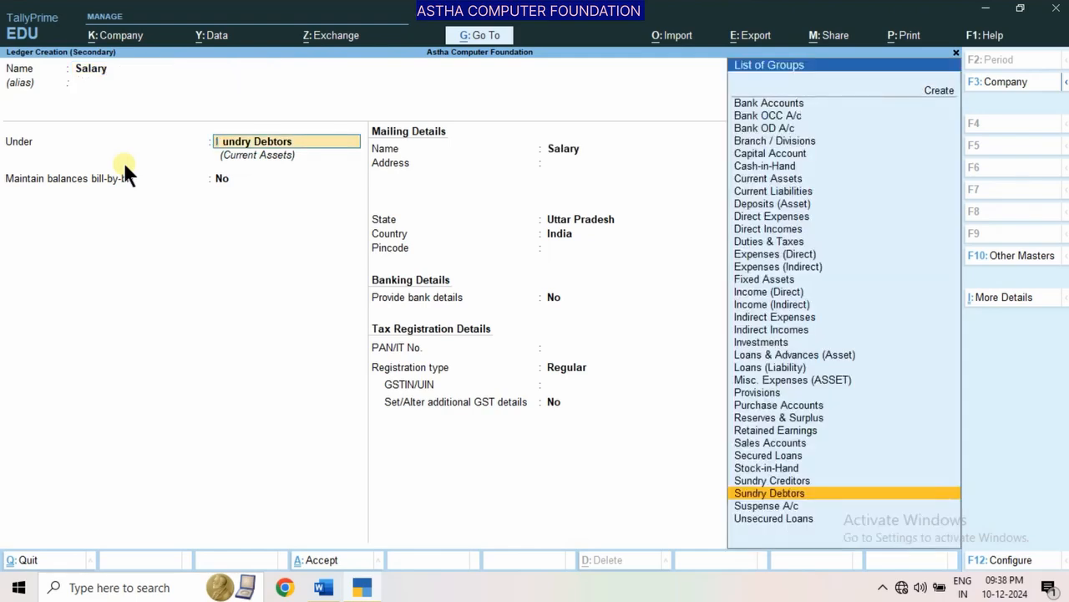
{"action": "type", "text": "I"}
{"action": "key", "text": "Down"}
{"action": "key", "text": "Down"}
{"action": "key", "text": "Down"}
{"action": "key", "text": "Down"}
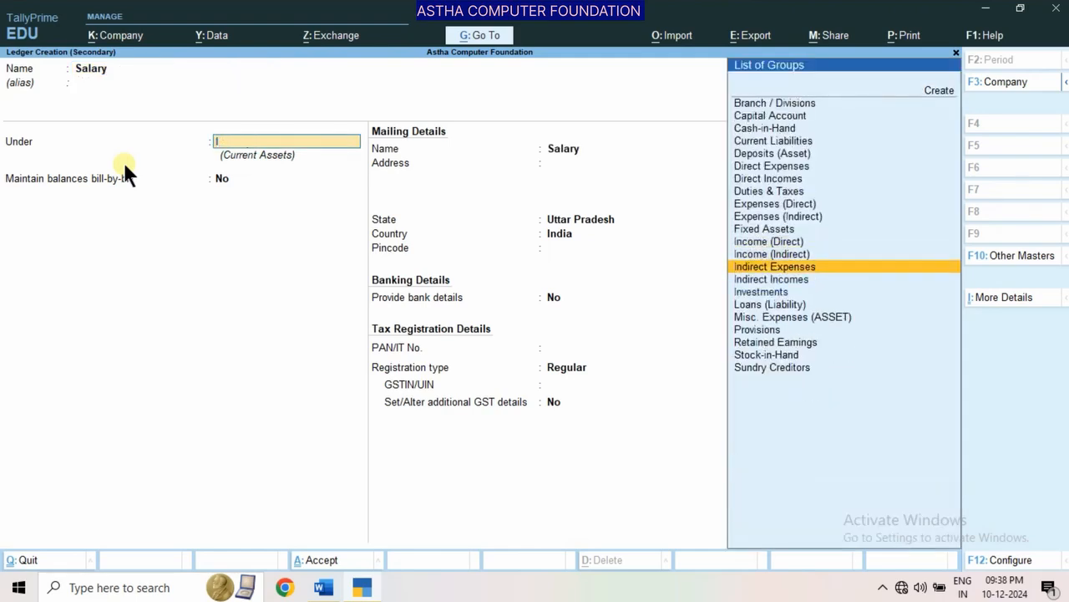
{"action": "key", "text": "Up"}
{"action": "key", "text": "Return"}
Keep the Salary ledger's default type and statutory details, with GST rate details As per Company/Group, and save the ledger
{"action": "key", "text": "Return"}
{"action": "key", "text": "Return"}
{"action": "key", "text": "Return"}
{"action": "key", "text": "Return"}
{"action": "key", "text": "Return"}
{"action": "key", "text": "Return"}
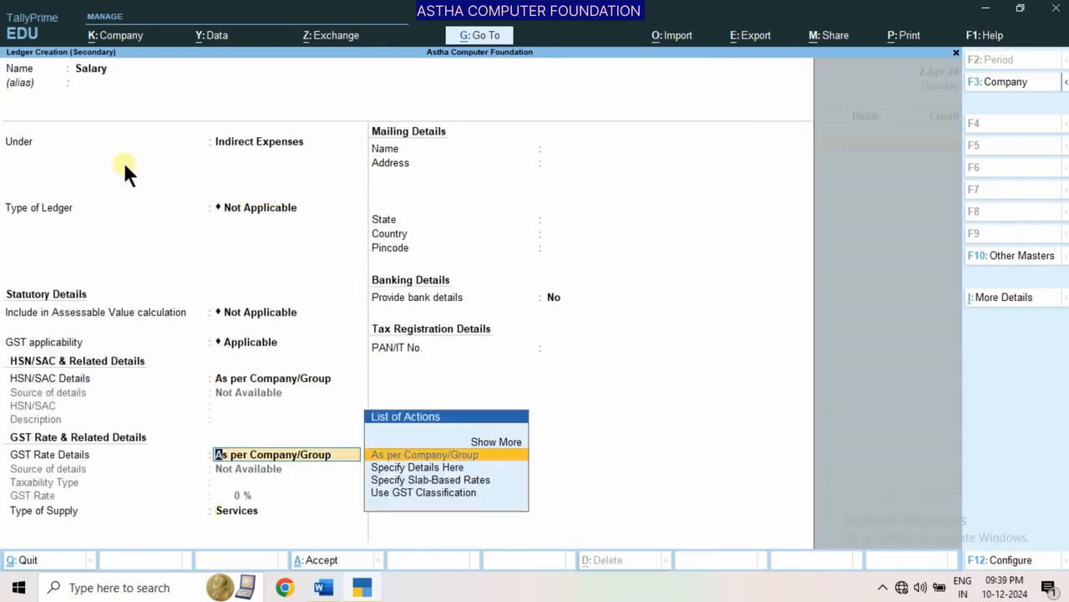
Complete and save the Payment voucher with 9,000 debited to Salary and credited to Cash, leaving the narration blank
{"action": "key", "text": "Return"}
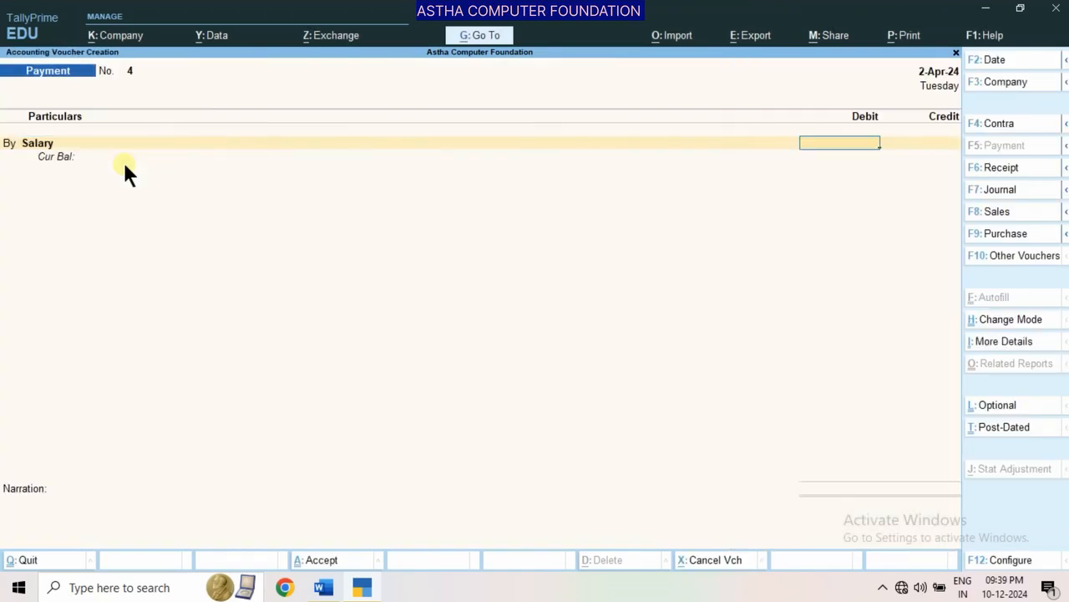
{"action": "type", "text": "9000"}
{"action": "key", "text": "Return"}
{"action": "key", "text": "Return"}
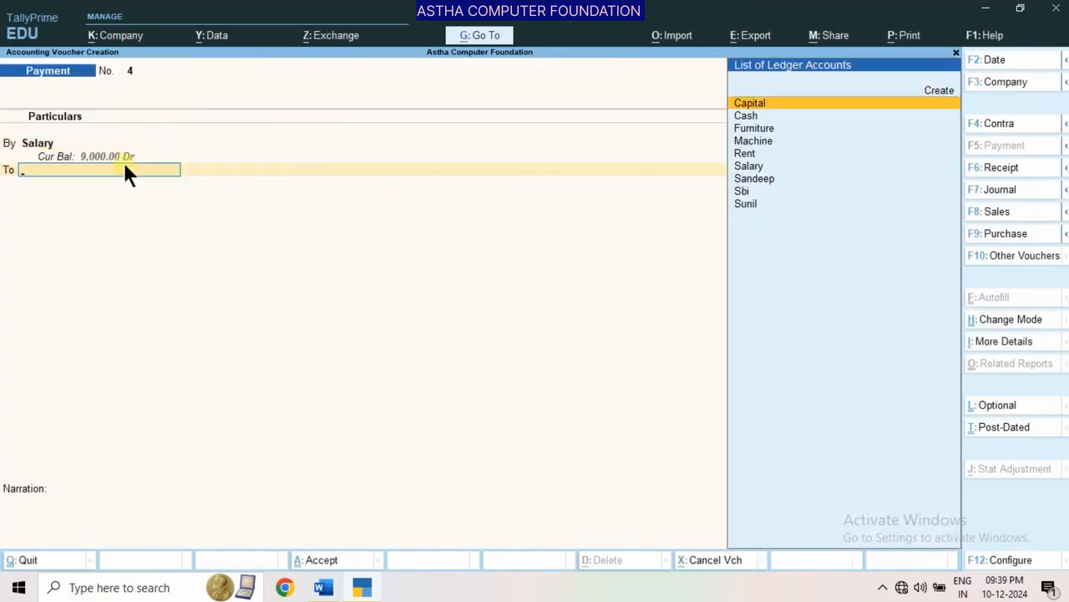
{"action": "key", "text": "Return"}
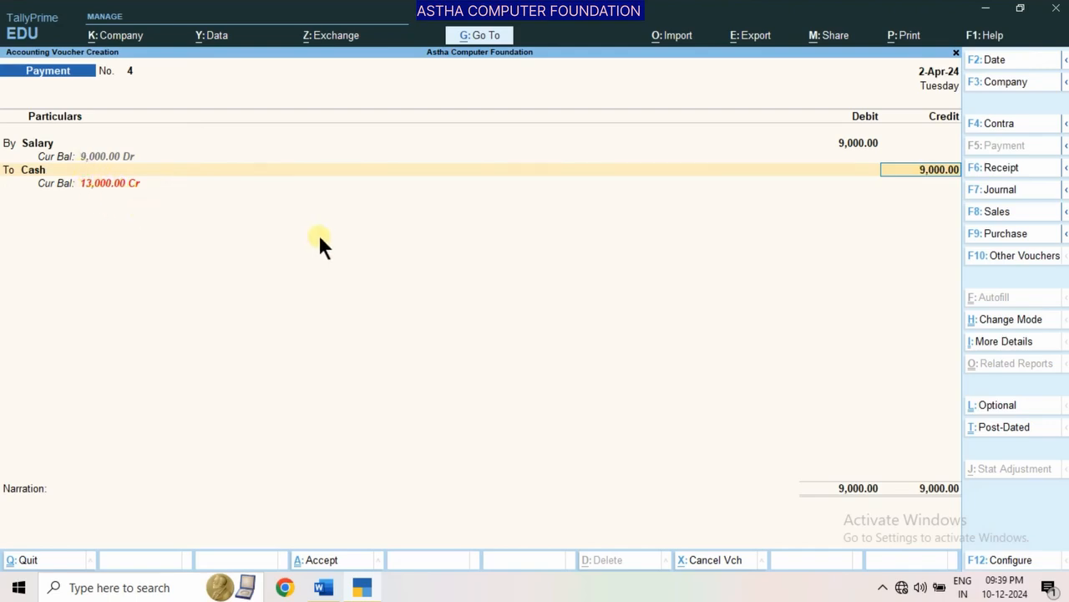
{"action": "key", "text": "Return"}
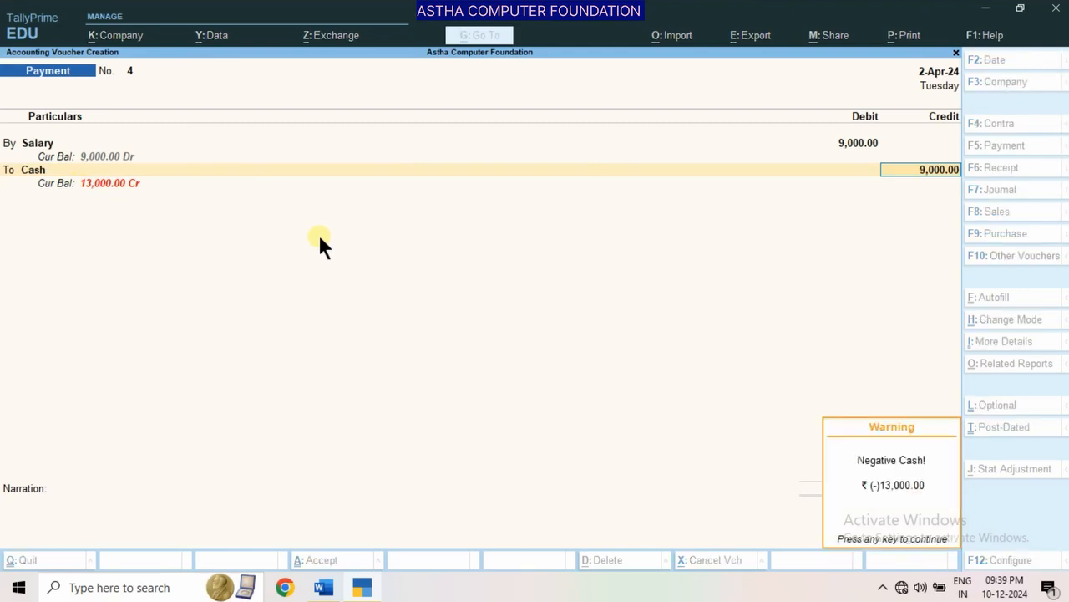
{"action": "key", "text": "Return"}
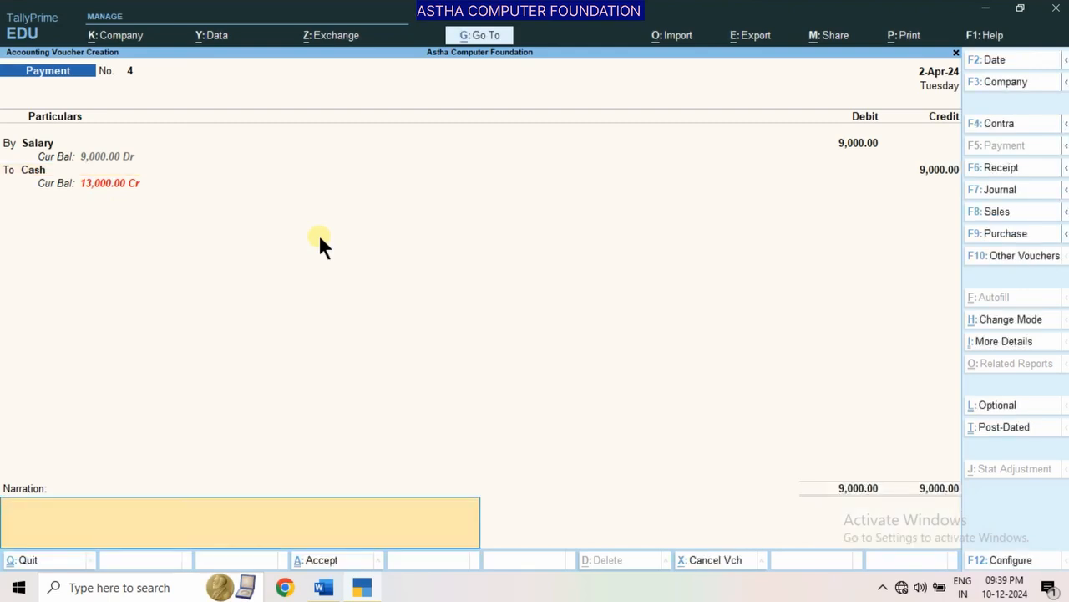
{"action": "key", "text": "Return"}
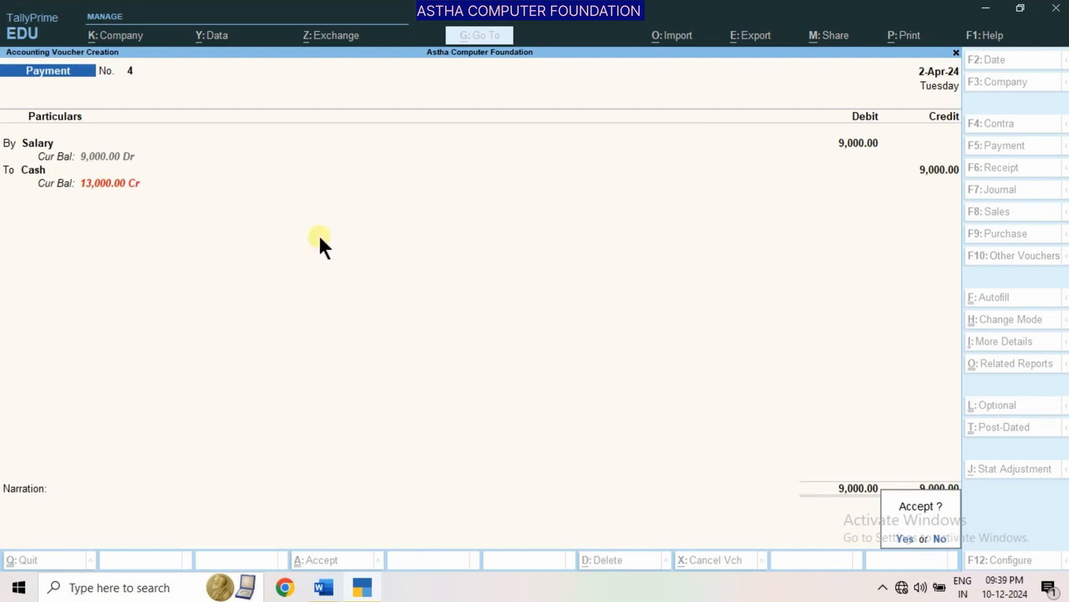
{"action": "key", "text": "Return"}
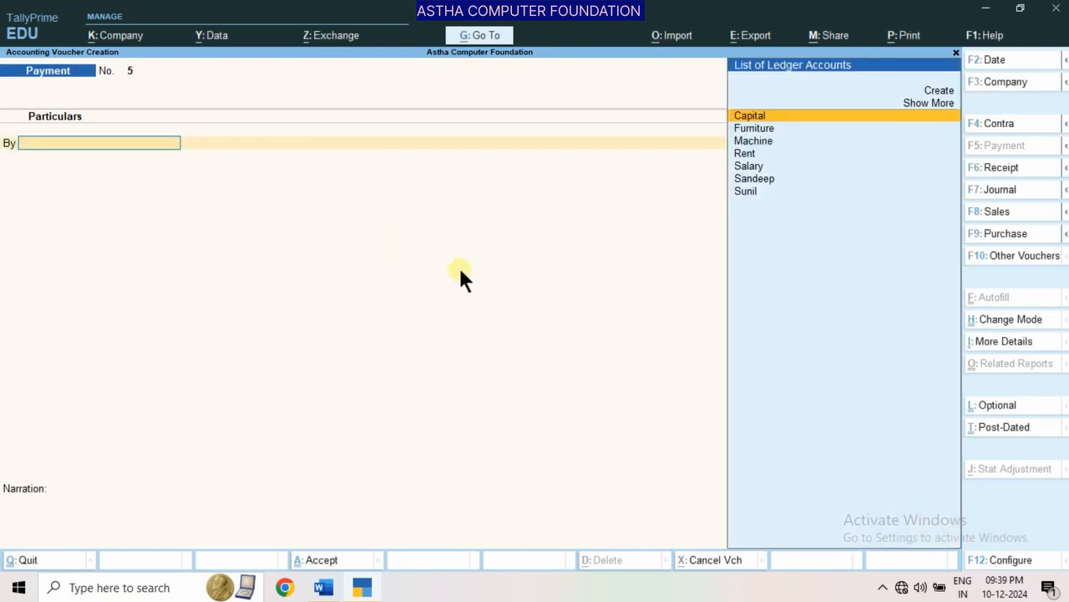
Look up transaction 9 and its solved journal entry in the Word document, and return to TallyPrime
{"action": "left_click", "coordinate": [324, 588]}
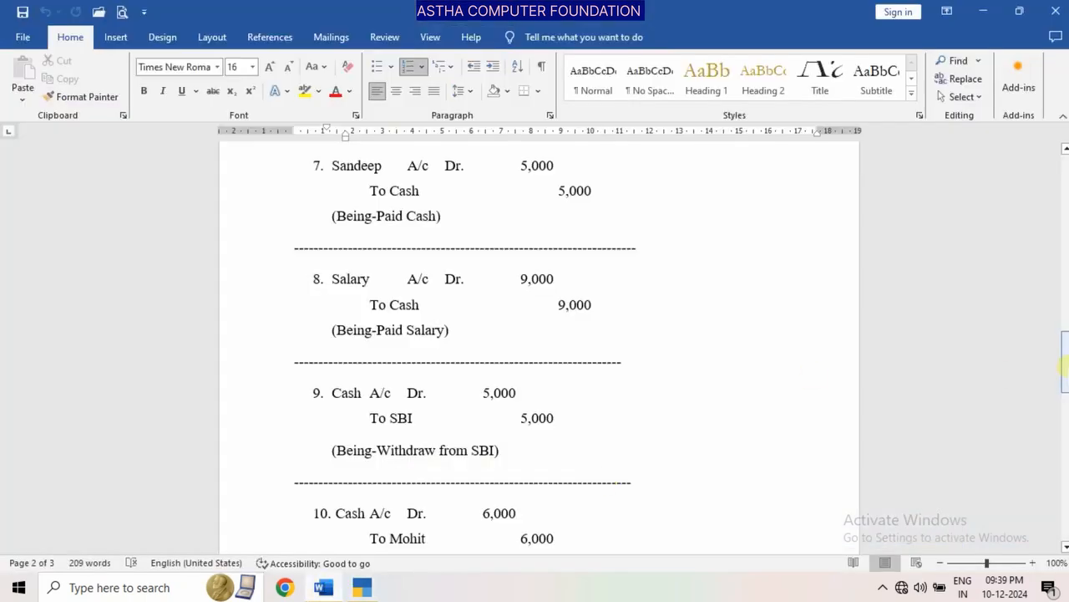
{"action": "left_click_drag", "start_coordinate": [1065, 370], "coordinate": [1063, 222]}
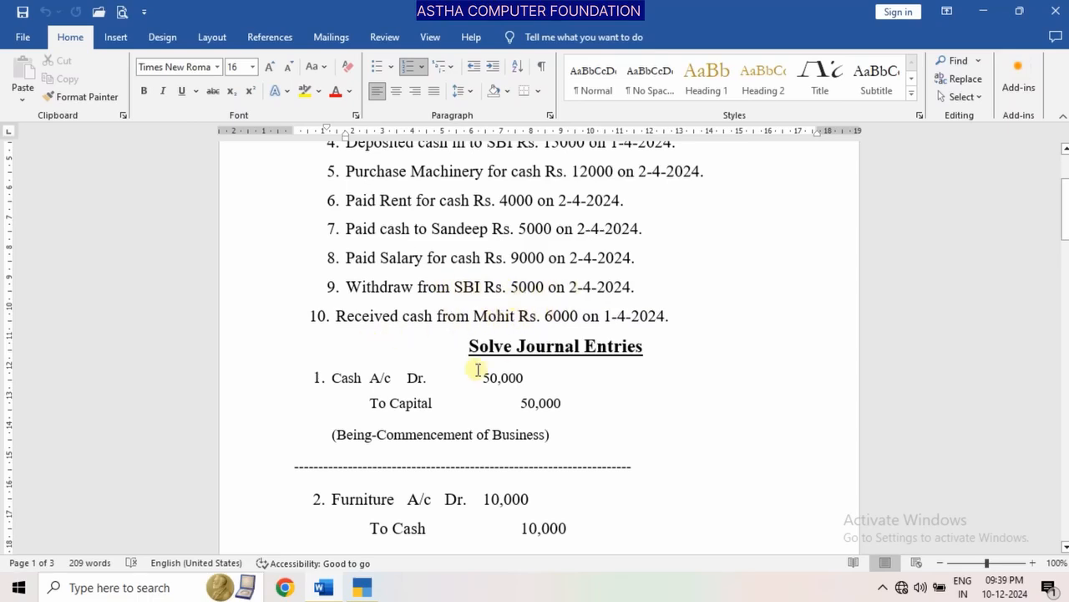
{"action": "left_click", "coordinate": [361, 589]}
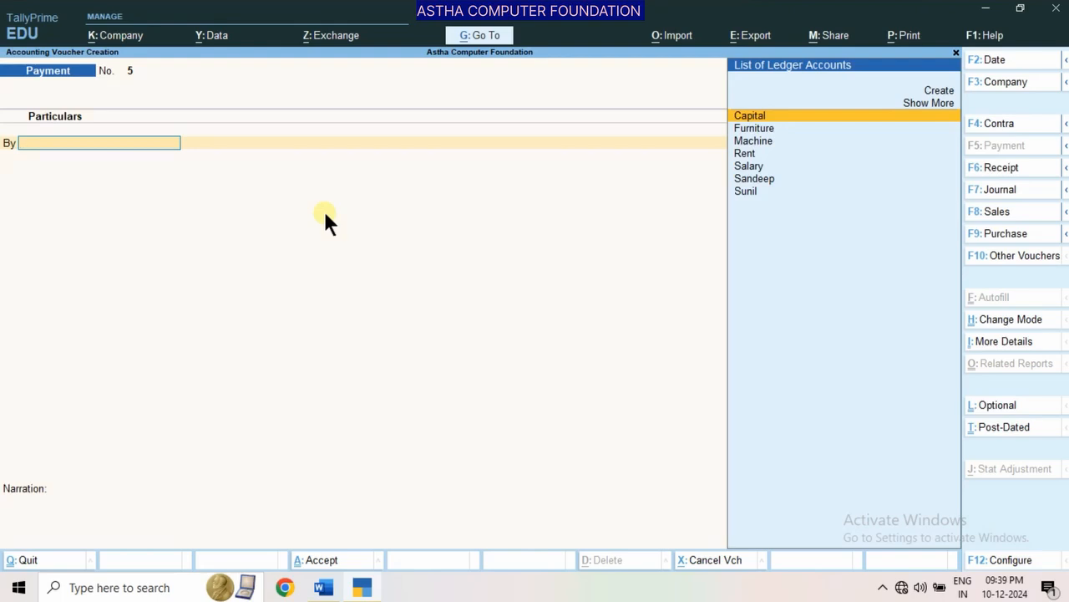
Switch to a Contra voucher and credit 5,000 to the Sbi ledger
{"action": "key", "text": "F4"}
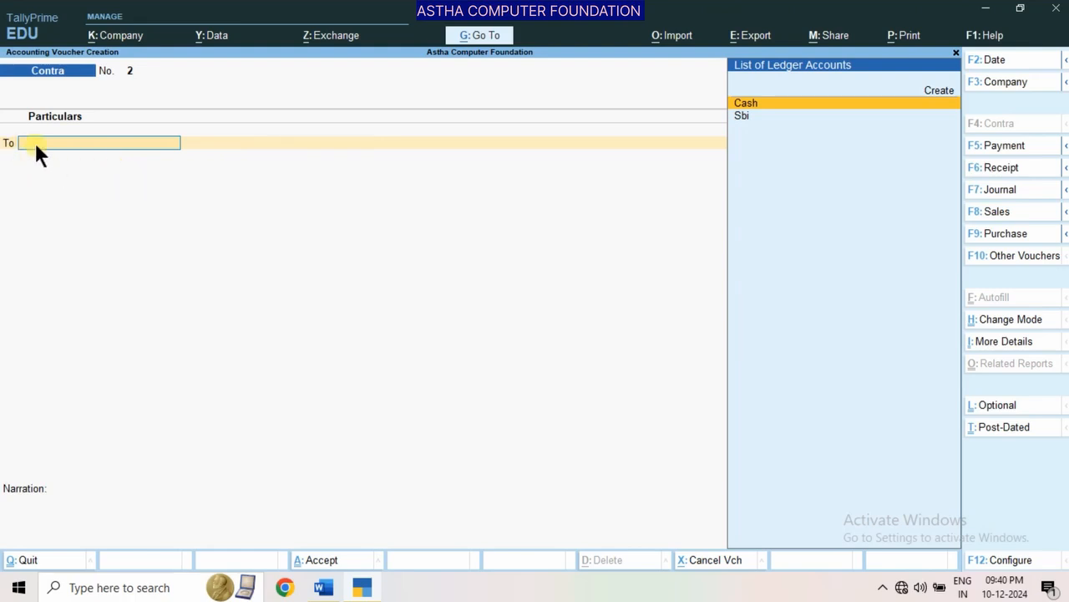
{"action": "key", "text": "Down"}
{"action": "key", "text": "Return"}
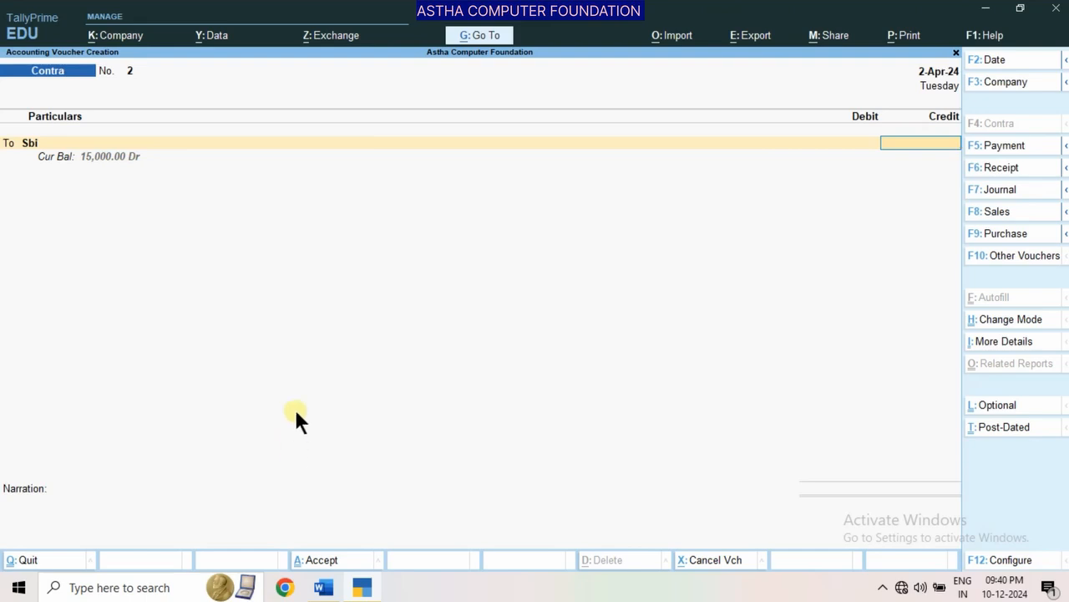
{"action": "type", "text": "5000"}
{"action": "key", "text": "Return"}
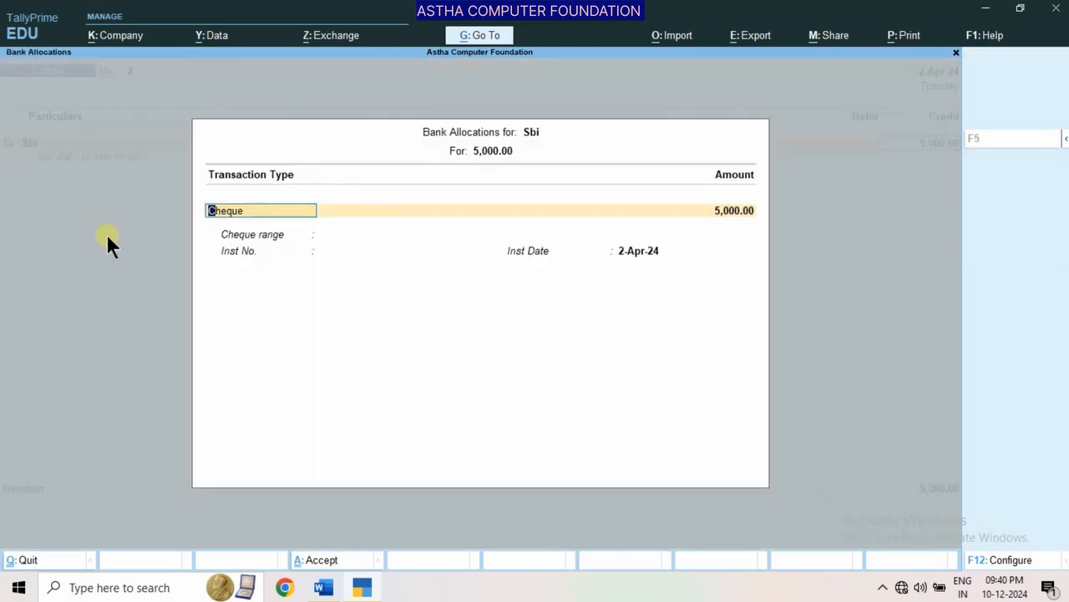
Accept the Sbi bank allocation as a Cheque of 5,000 dated 2-Apr-24, leaving the instrument number blank
{"action": "key", "text": "Return"}
{"action": "key", "text": "Return"}
Debit the 5,000 to Cash and save the bank withdrawal Contra voucher without a narration
{"action": "key", "text": "Return"}
{"action": "key", "text": "Return"}
{"action": "key", "text": "Return"}
{"action": "key", "text": "Return"}
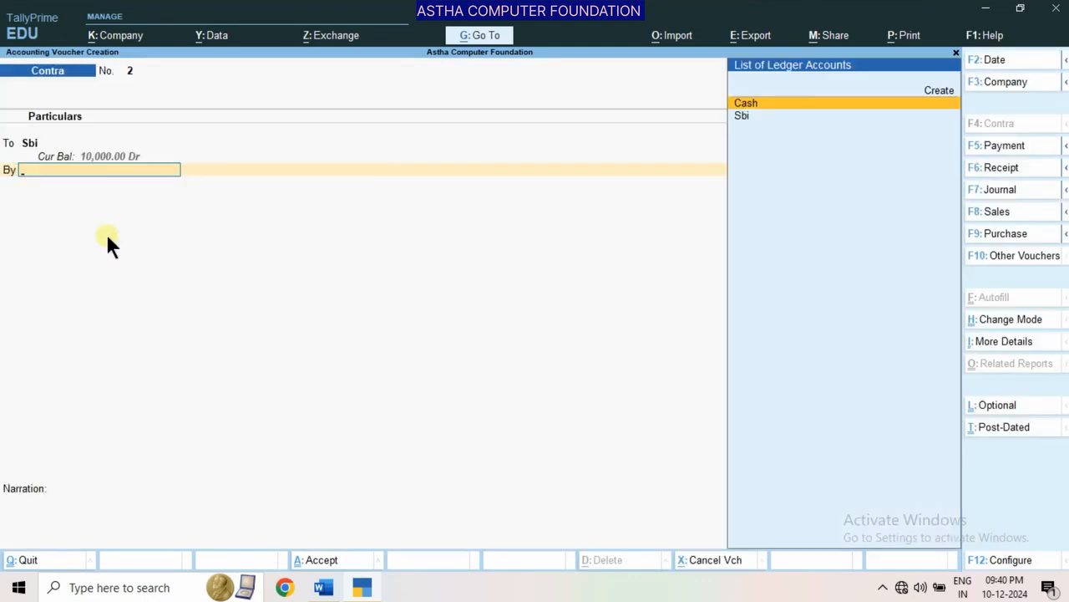
{"action": "key", "text": "Down"}
{"action": "key", "text": "Up"}
{"action": "key", "text": "Return"}
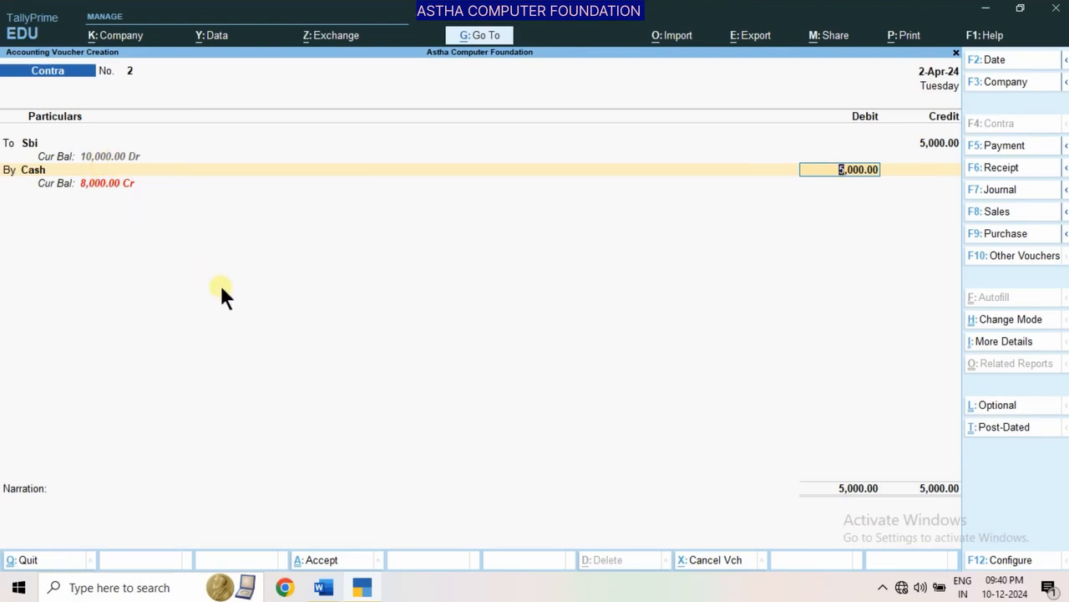
{"action": "key", "text": "Return"}
{"action": "key", "text": "Return"}
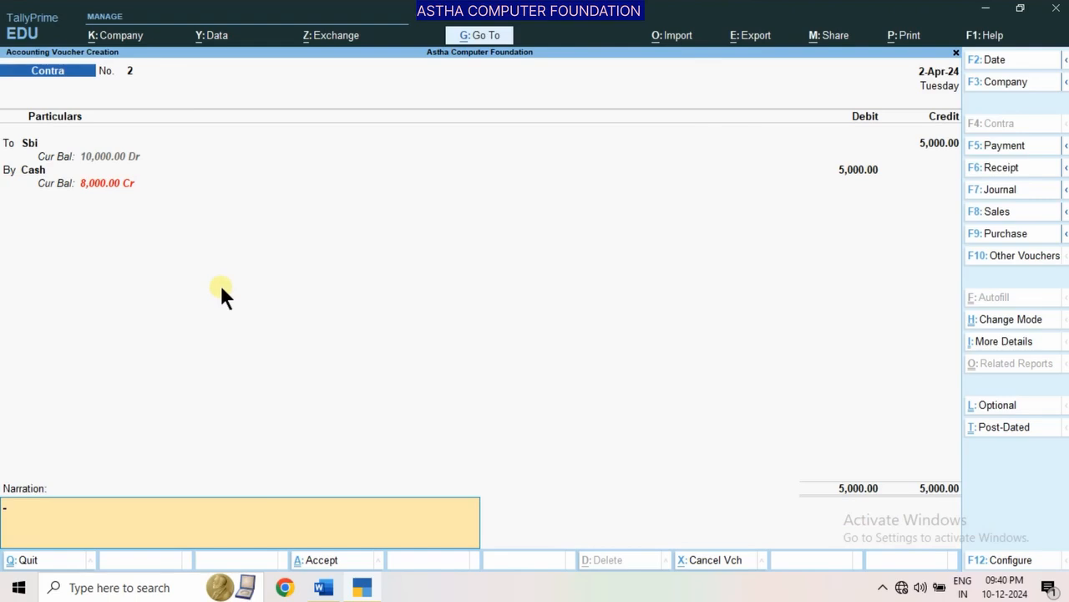
{"action": "key", "text": "Return"}
{"action": "key", "text": "Return"}
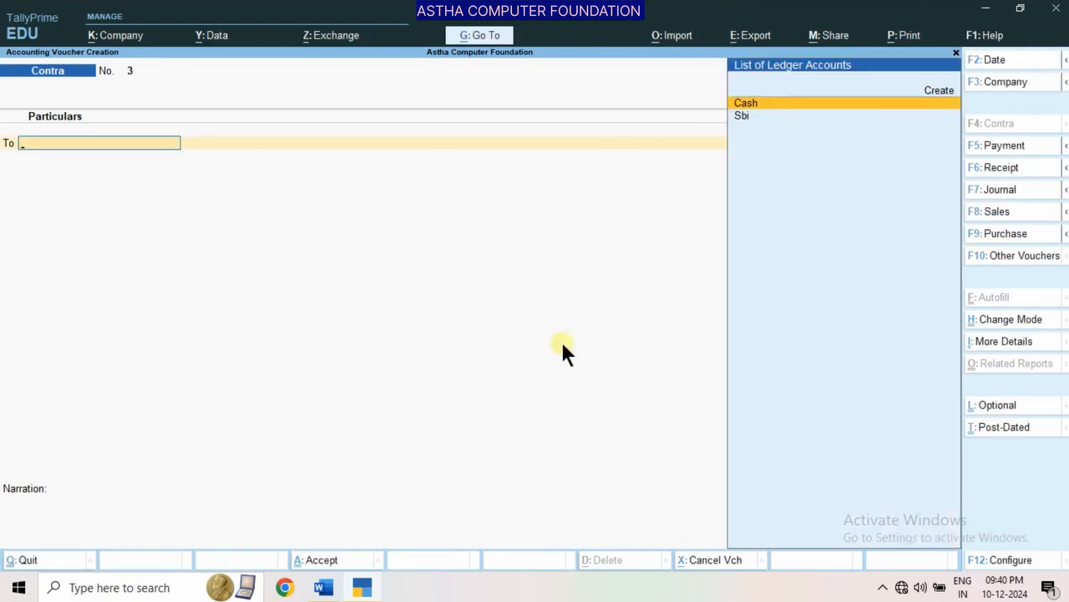
Look up transaction 10 and its solved journal entry in the Word document, and return to TallyPrime
{"action": "left_click", "coordinate": [323, 588]}
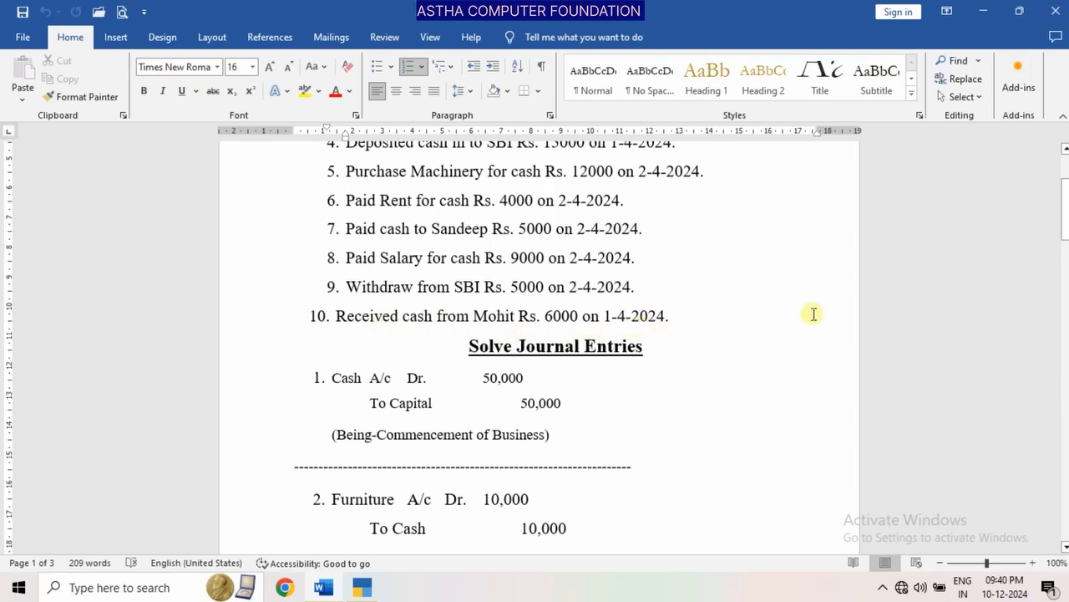
{"action": "left_click_drag", "start_coordinate": [1066, 237], "coordinate": [1067, 412]}
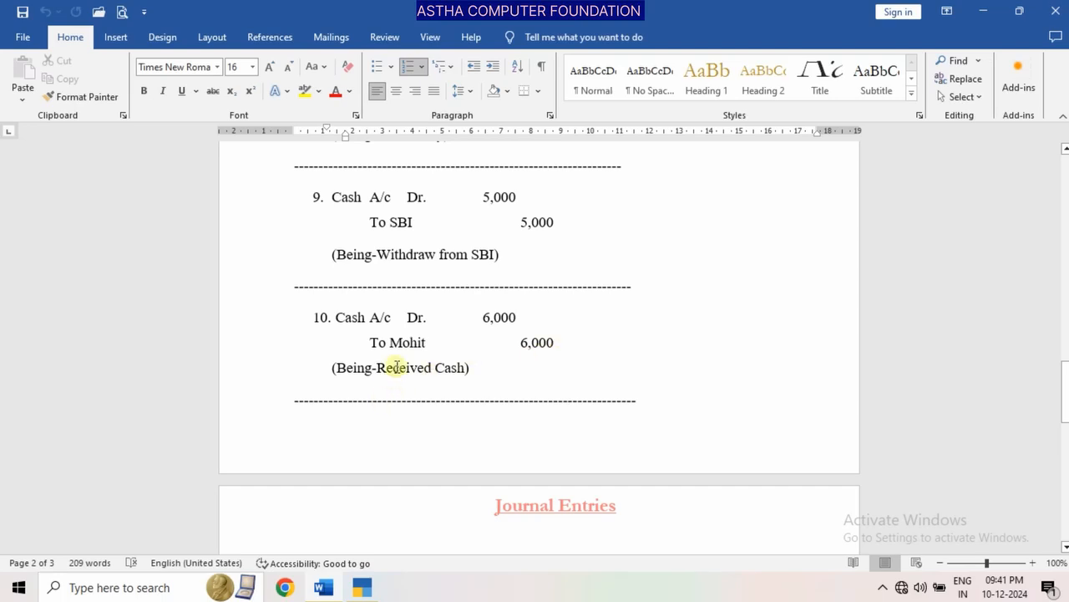
{"action": "left_click", "coordinate": [362, 585]}
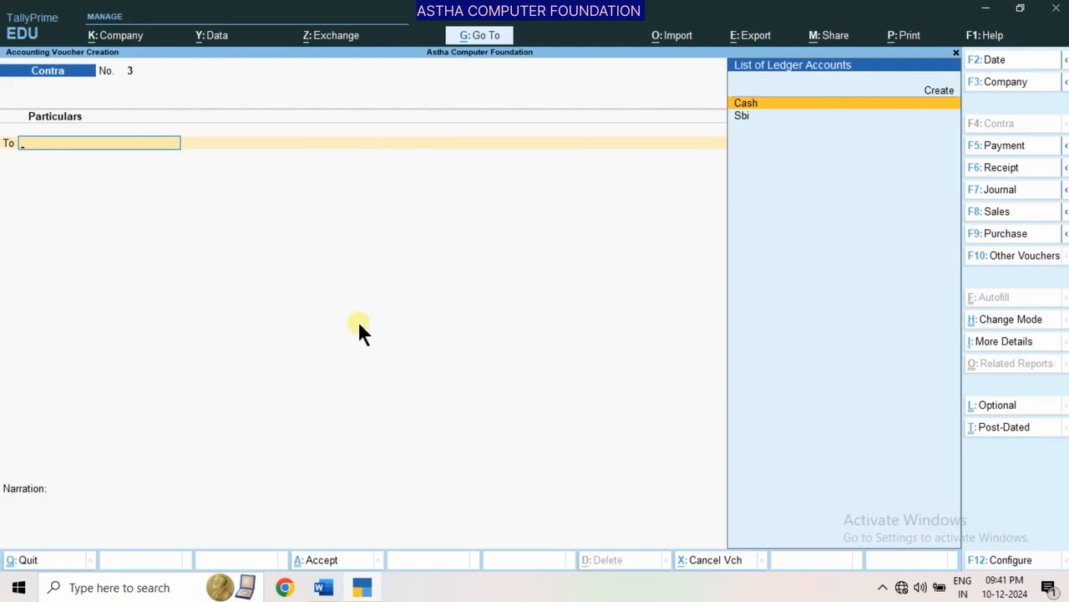
Switch to a Receipt voucher and create a ledger for transaction 10's payer under Sundry Creditors, with bill-by-bill balances set to No
{"action": "key", "text": "F6"}
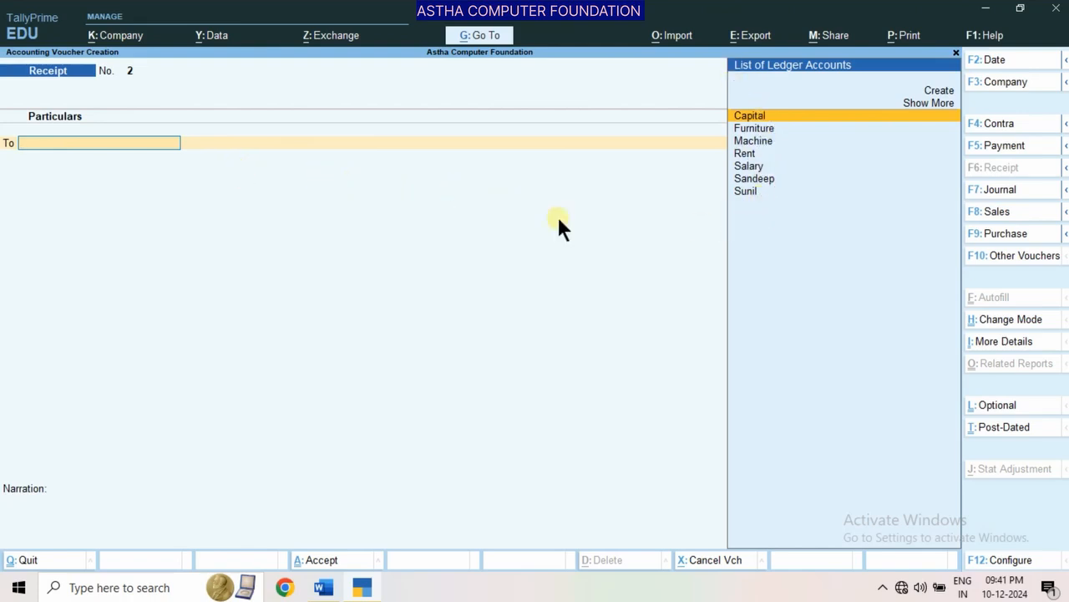
{"action": "key", "text": "alt+c"}
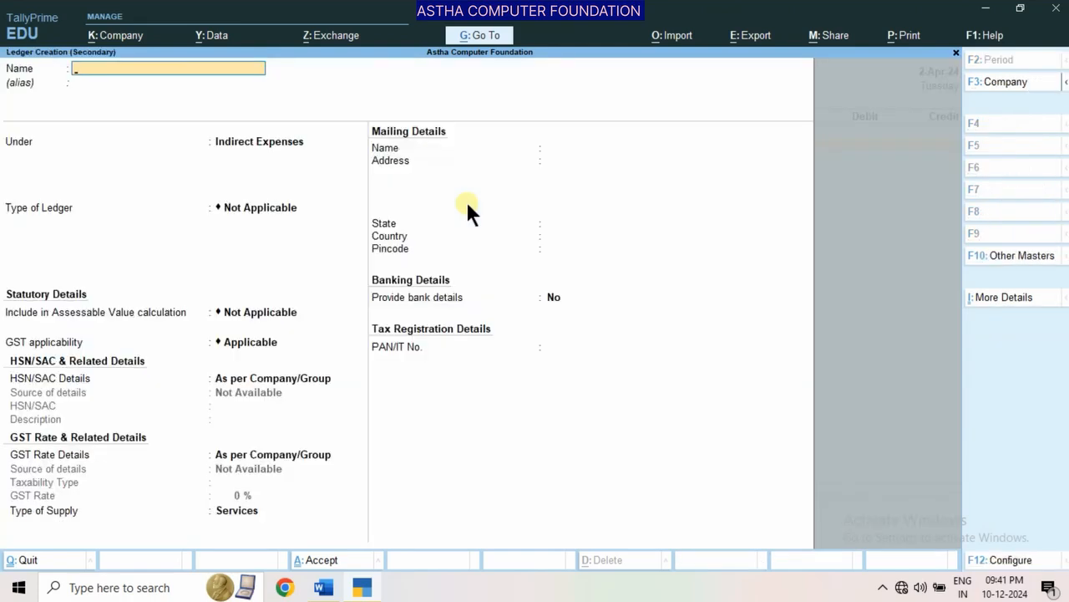
{"action": "type", "text": "Mohit"}
{"action": "key", "text": "Return"}
{"action": "key", "text": "Return"}
{"action": "type", "text": "S"}
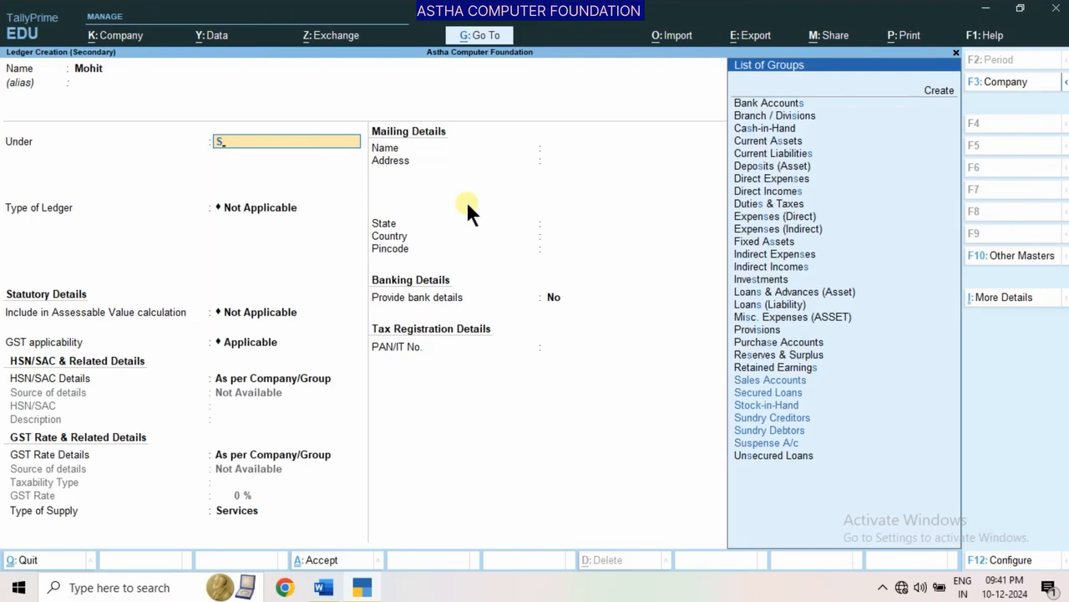
{"action": "key", "text": "Down"}
{"action": "key", "text": "Down"}
{"action": "key", "text": "Down"}
{"action": "key", "text": "Down"}
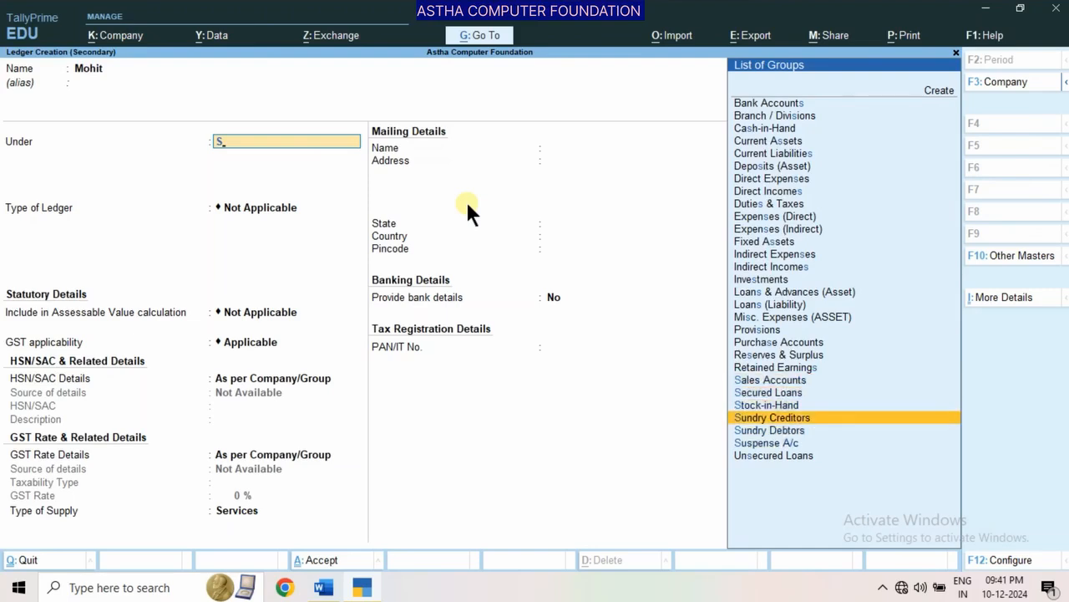
{"action": "key", "text": "Return"}
{"action": "type", "text": "n"}
{"action": "key", "text": "Return"}
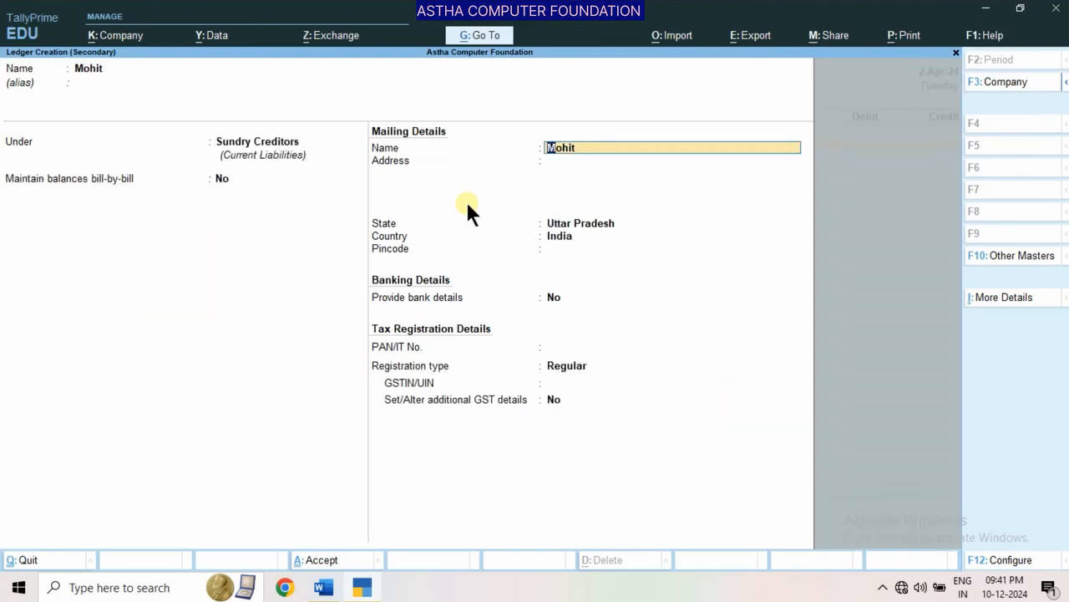
Fill in the new ledger's mailing address, keep the remaining default details, and save the ledger
{"action": "key", "text": "Return"}
{"action": "type", "text": "Lko"}
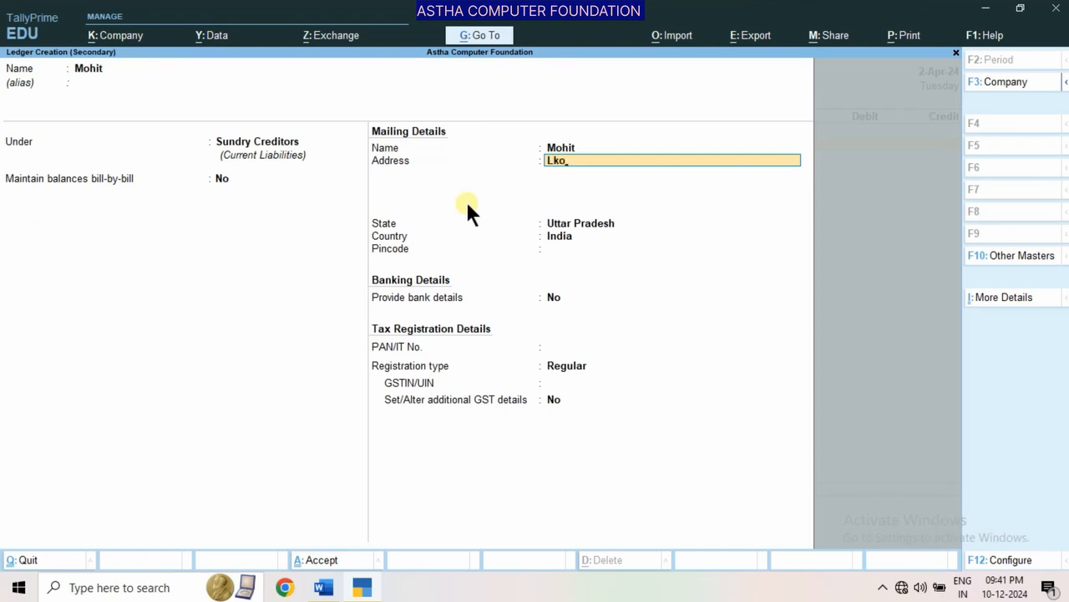
{"action": "key", "text": "Return"}
{"action": "key", "text": "Return"}
{"action": "key", "text": "Return"}
{"action": "key", "text": "Return"}
{"action": "key", "text": "Return"}
{"action": "key", "text": "Return"}
{"action": "key", "text": "Return"}
{"action": "key", "text": "Return"}
{"action": "key", "text": "Return"}
{"action": "key", "text": "Return"}
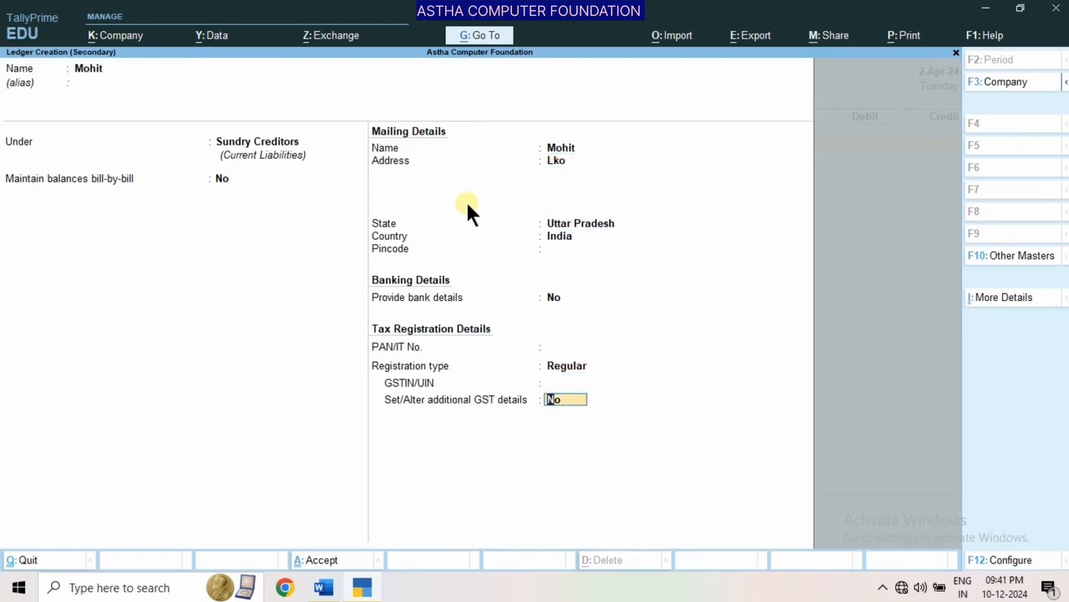
Credit 6,000 to the payer's ledger and debit the 6,000 to Cash in the Receipt voucher
{"action": "key", "text": "Return"}
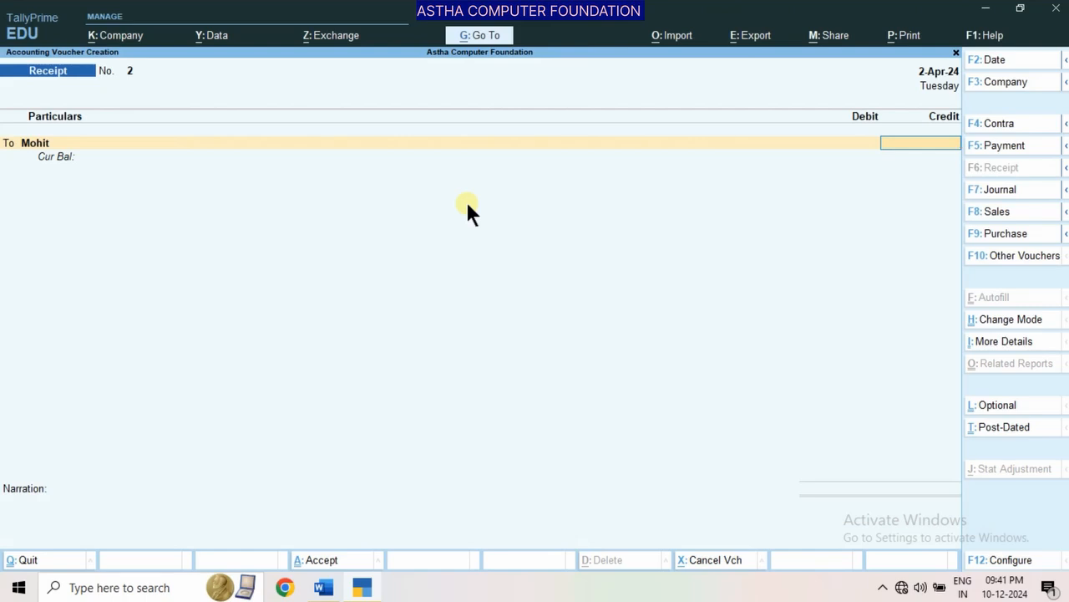
{"action": "type", "text": "6000"}
{"action": "key", "text": "Return"}
{"action": "key", "text": "Return"}
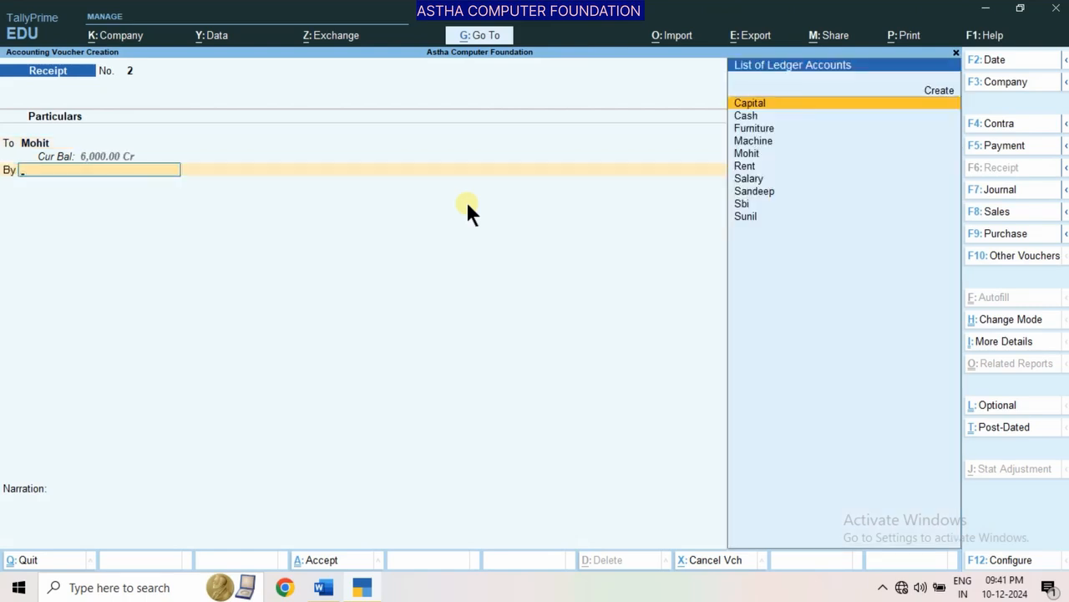
{"action": "key", "text": "Down"}
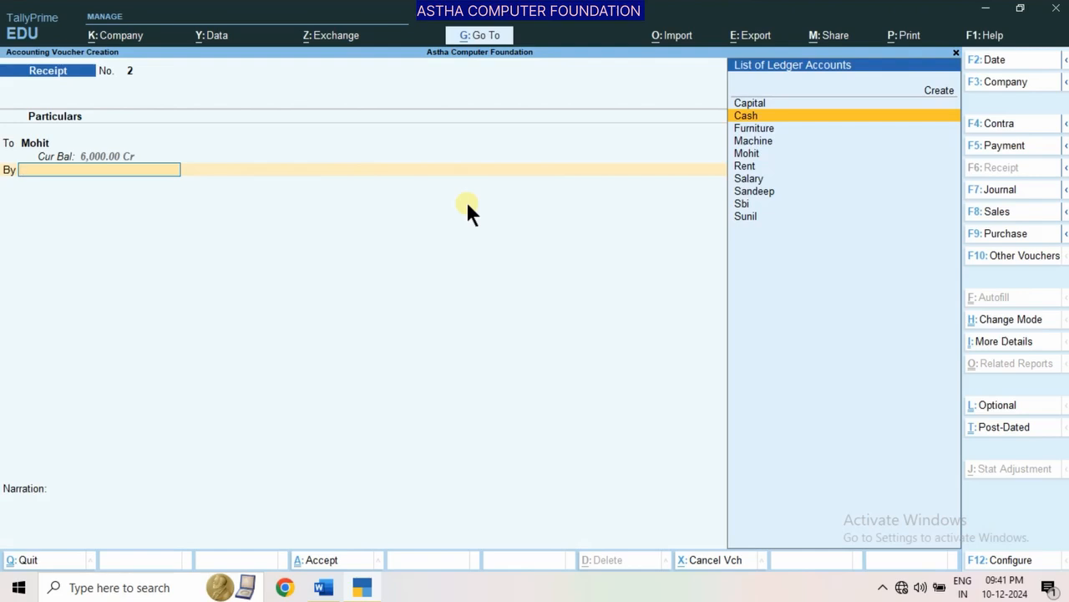
{"action": "key", "text": "Return"}
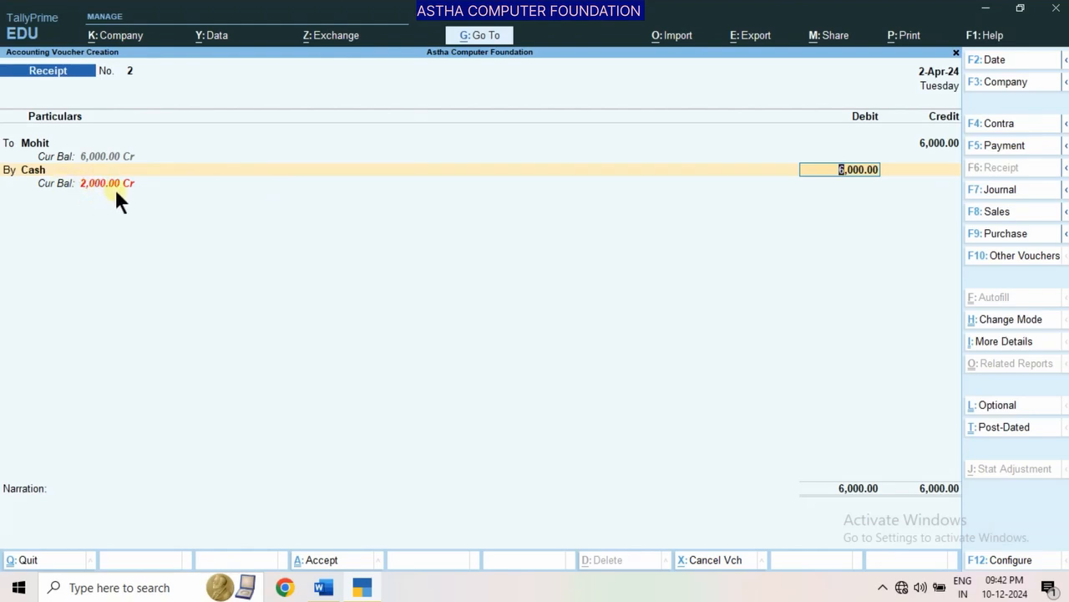
{"action": "key", "text": "Return"}
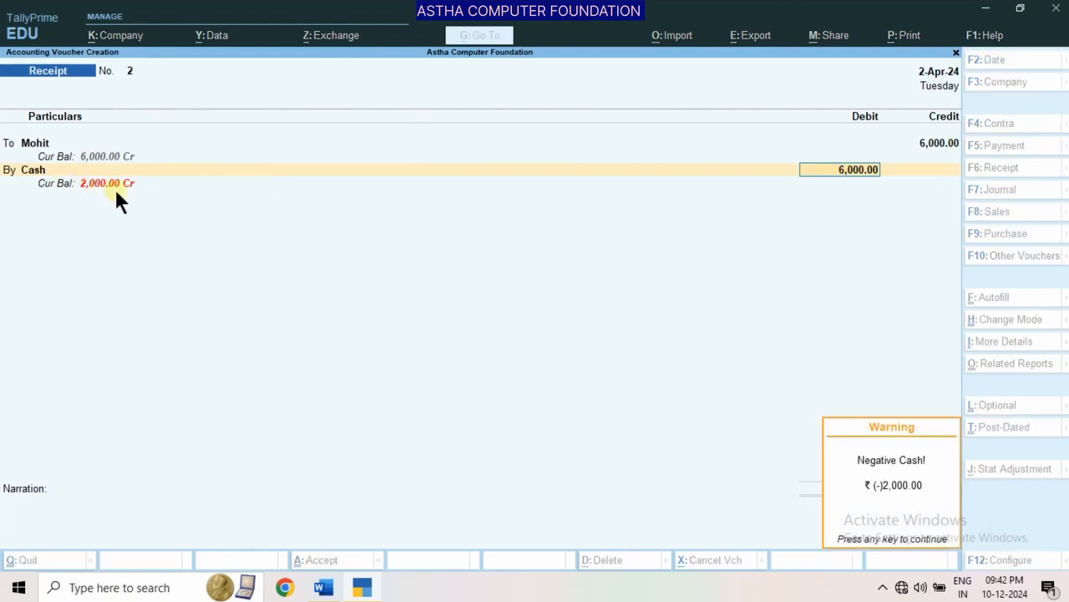
{"action": "key", "text": "Return"}
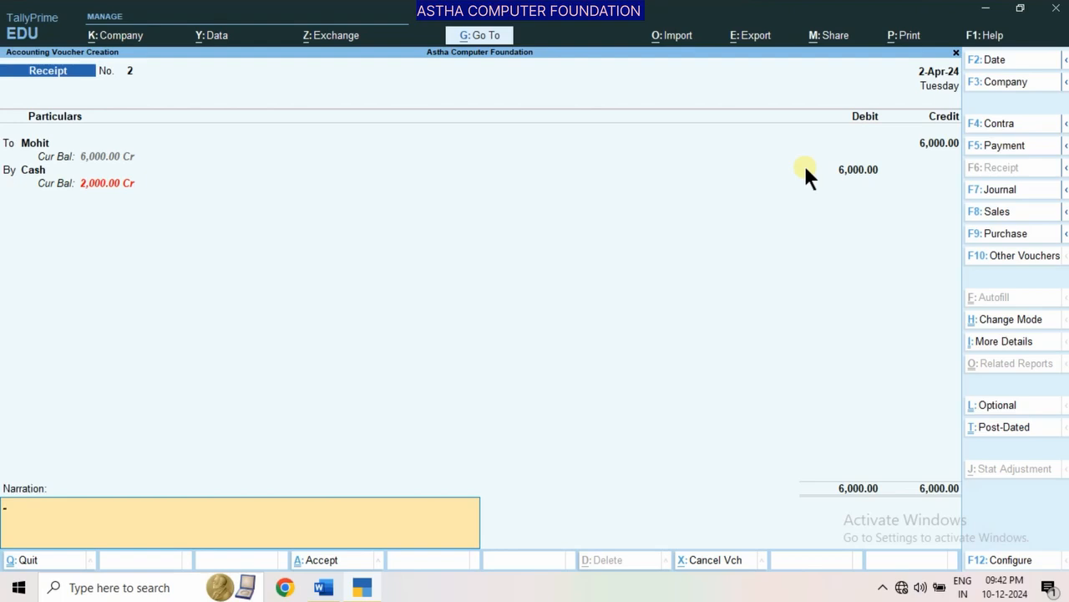
Set the Receipt voucher's date to 1-4-2024 and save it without a narration
{"action": "key", "text": "F2"}
{"action": "type", "text": "1"}
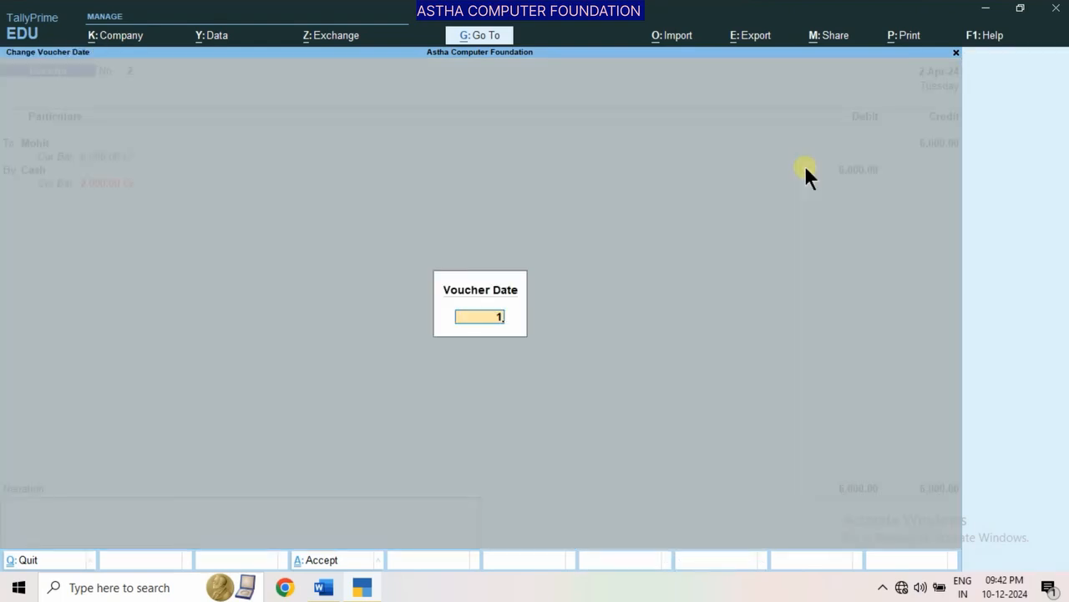
{"action": "type", "text": "-4-"}
{"action": "key", "text": "Return"}
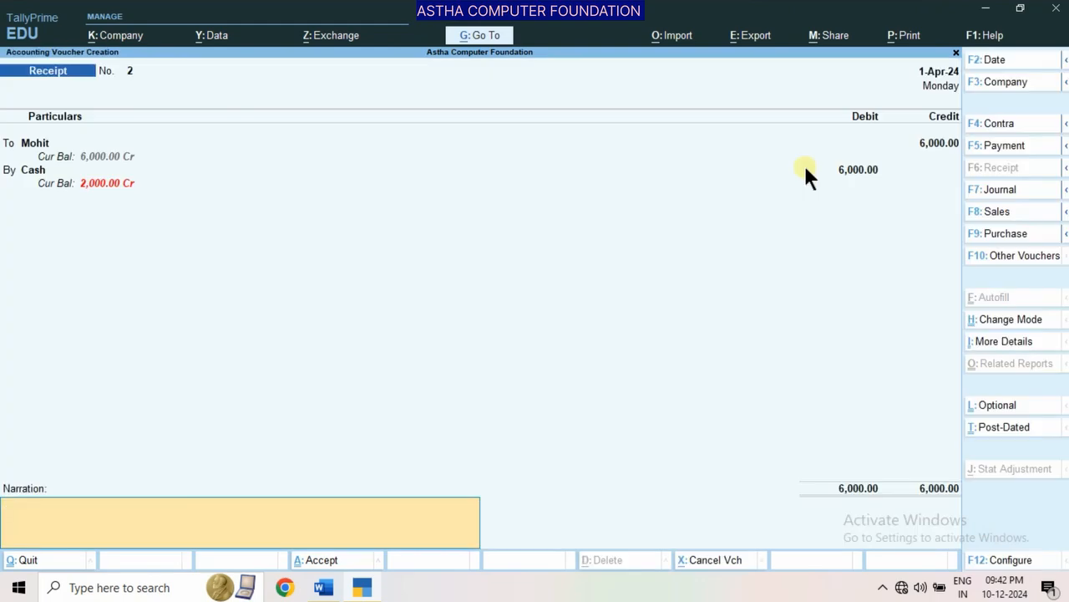
{"action": "key", "text": "Return"}
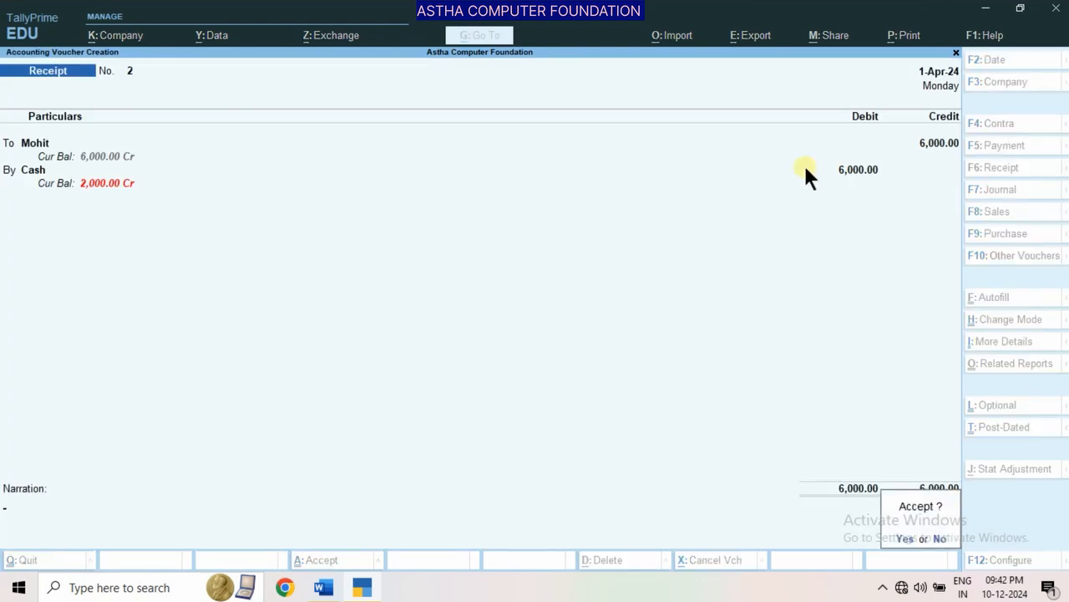
{"action": "key", "text": "Return"}
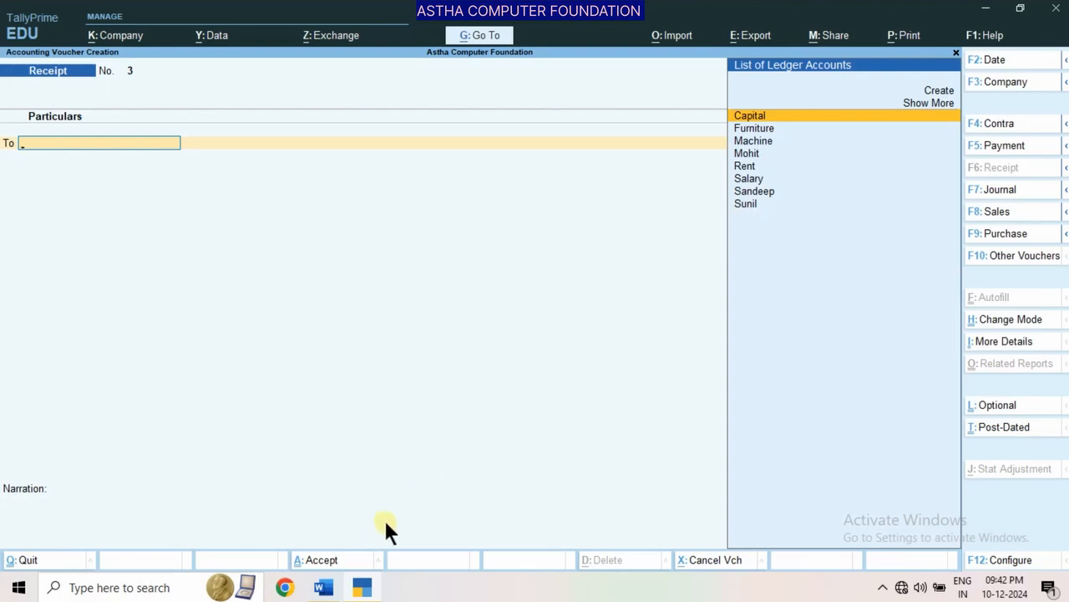
Review the list of ten journal entries at the start of the Word document, and return to TallyPrime
{"action": "left_click", "coordinate": [323, 588]}
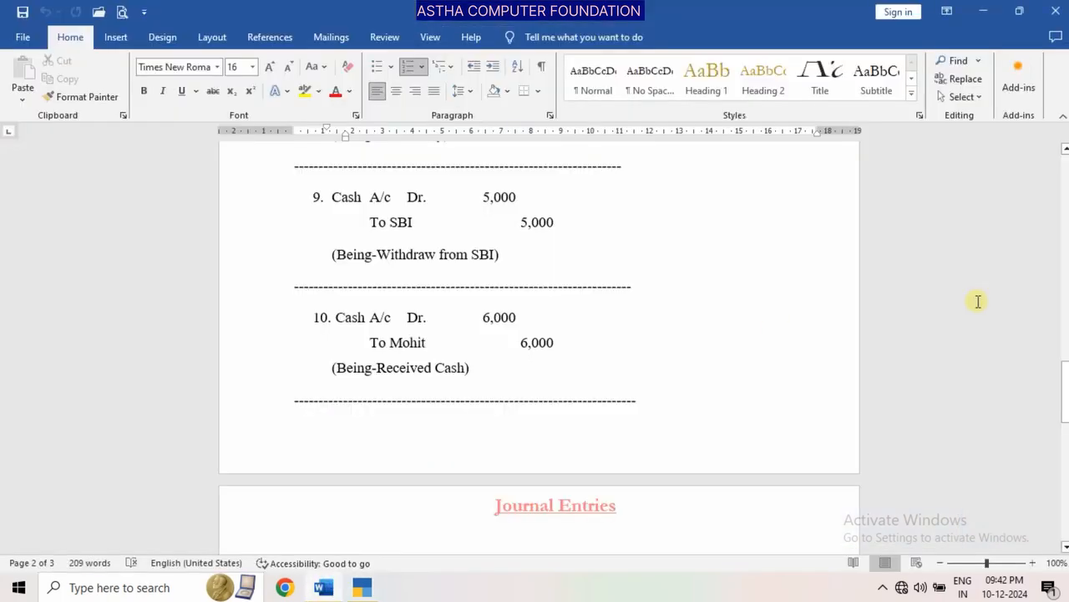
{"action": "left_click_drag", "start_coordinate": [1059, 384], "coordinate": [1065, 182]}
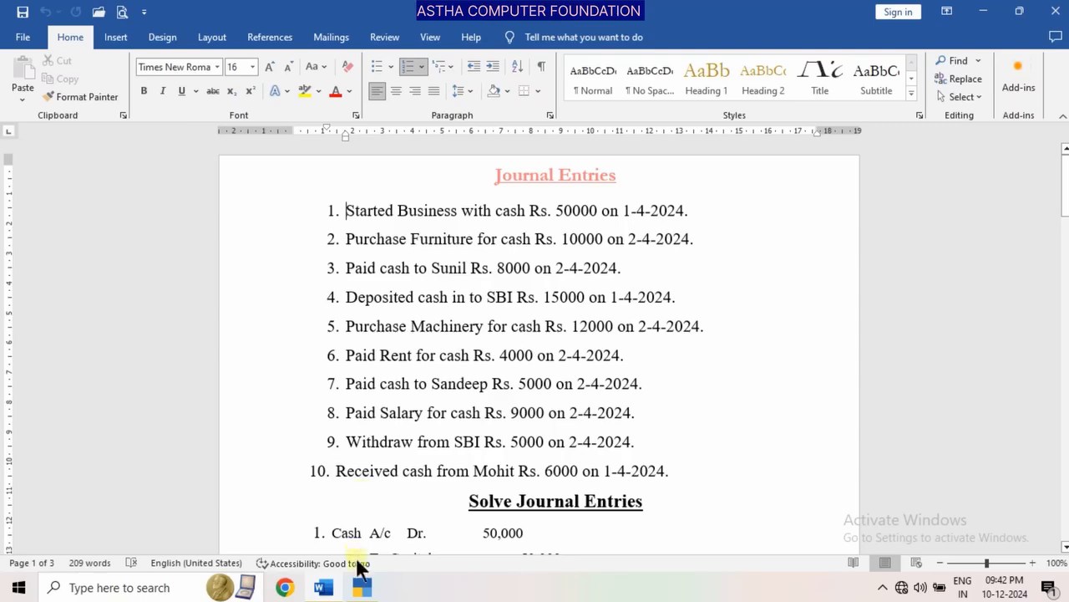
{"action": "left_click", "coordinate": [360, 587]}
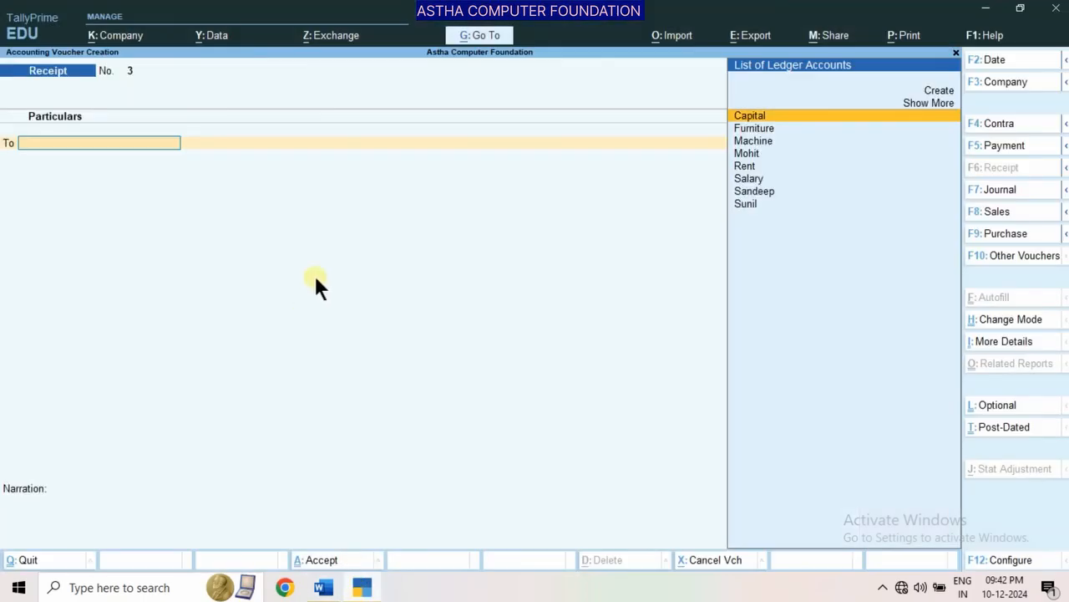
Leave voucher creation and view the Day Book for 2-4-2024
{"action": "key", "text": "Escape"}
{"action": "key", "text": "Return"}
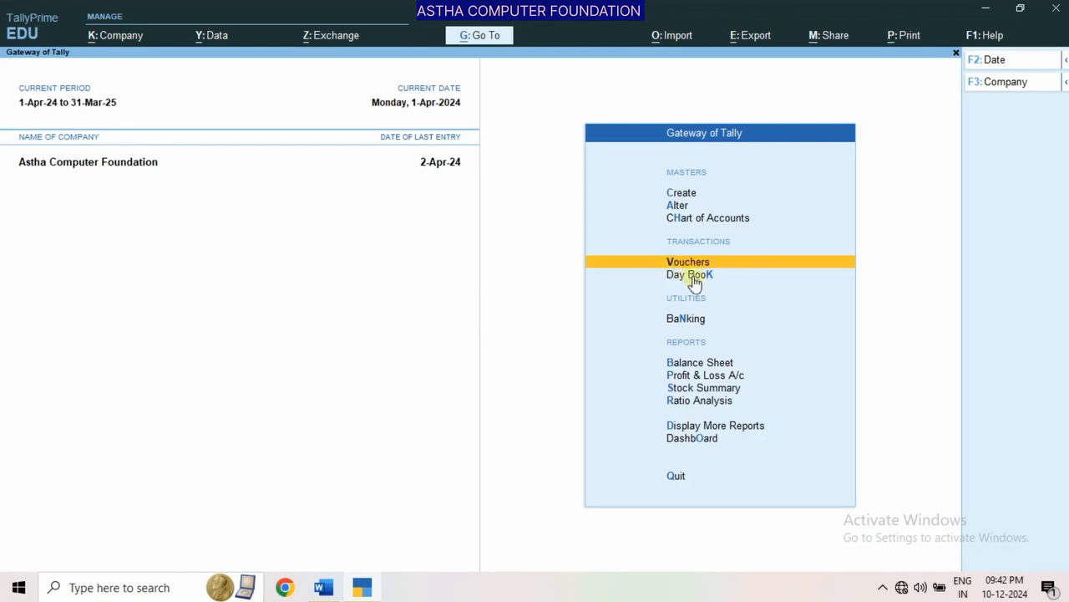
{"action": "left_click", "coordinate": [607, 300]}
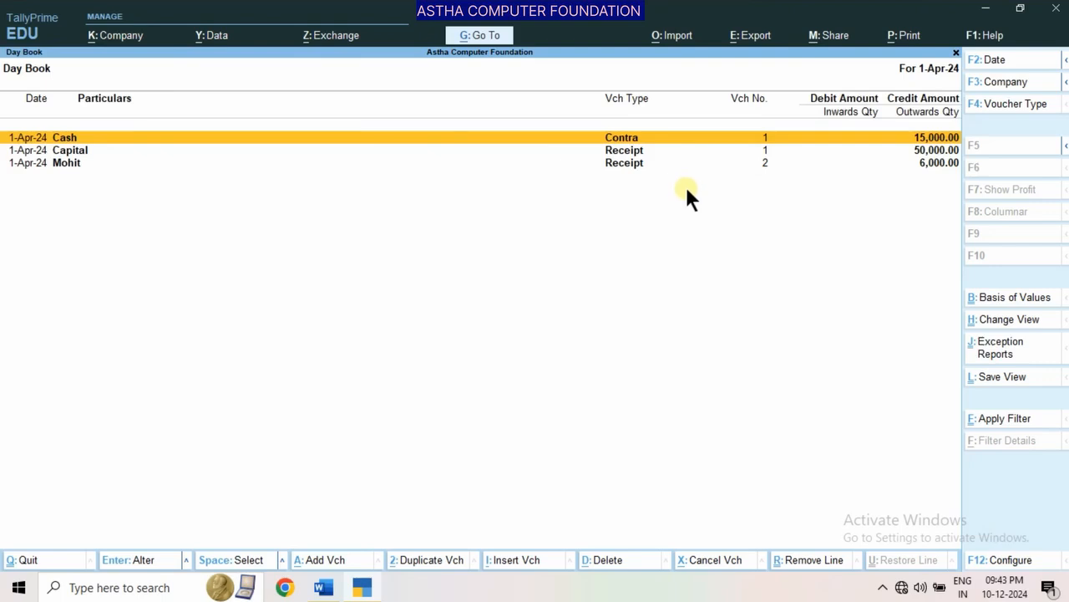
{"action": "key", "text": "F2"}
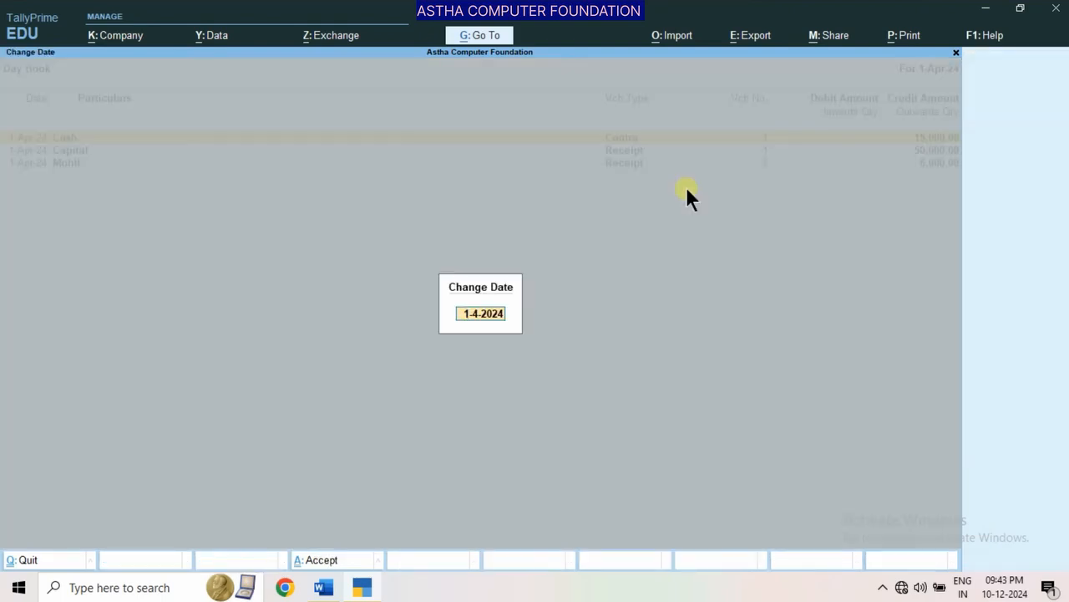
{"action": "type", "text": "2-4-"}
{"action": "key", "text": "Return"}
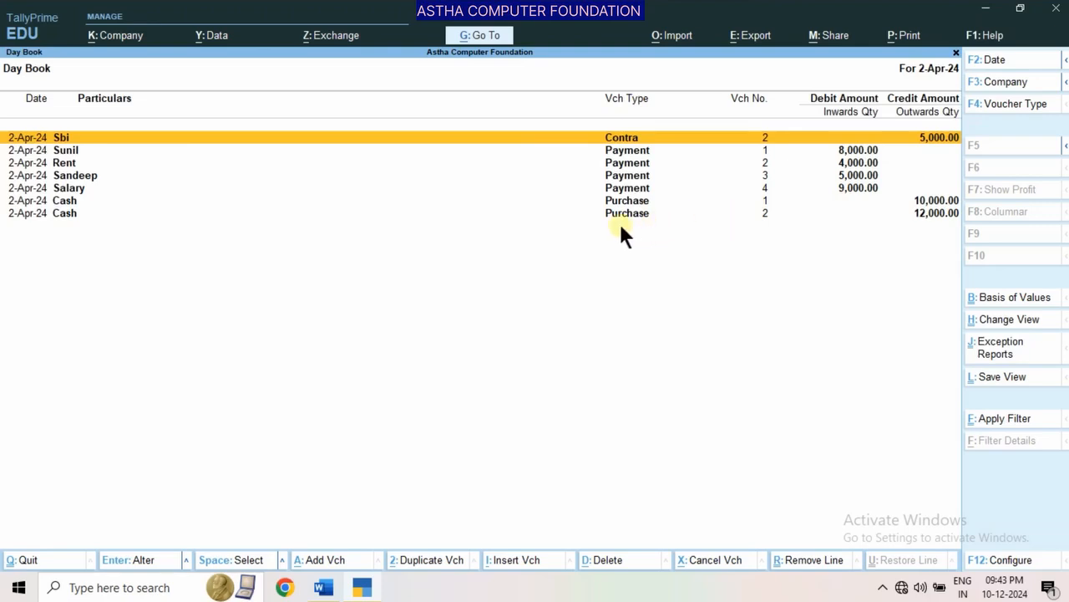
Set the Day Book period from 1-4-2024 to 31-3-2025 to review all recorded vouchers
{"action": "key", "text": "alt+F2"}
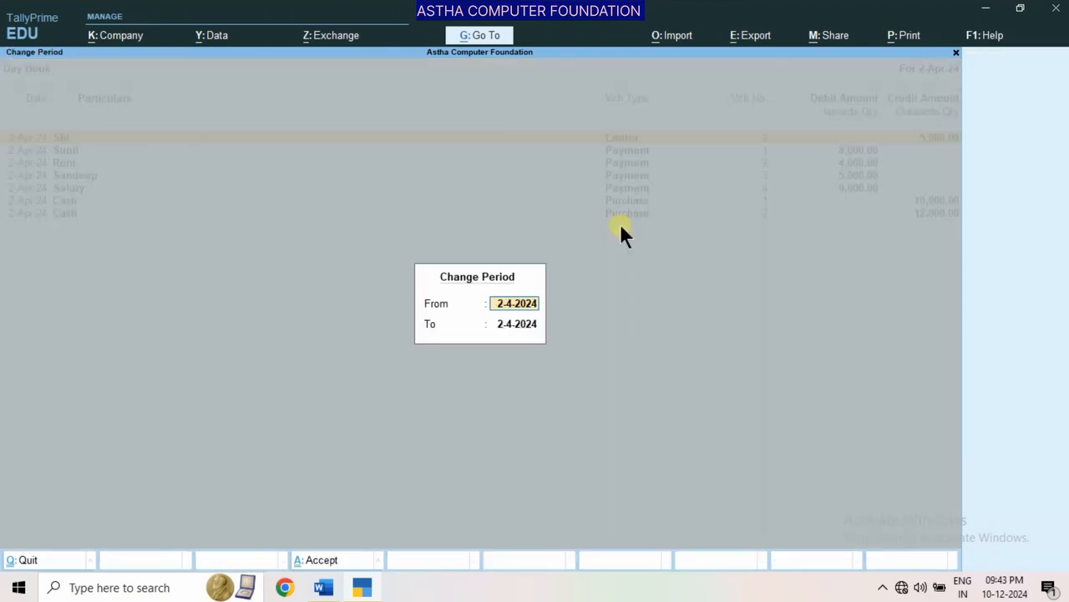
{"action": "type", "text": "1-4-"}
{"action": "key", "text": "Return"}
{"action": "type", "text": "31"}
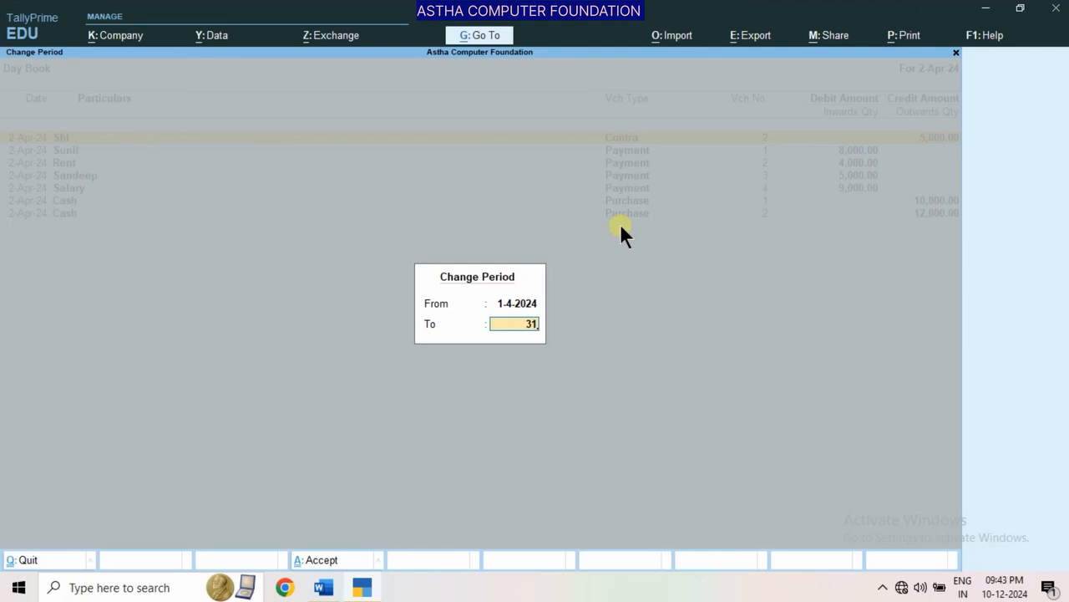
{"action": "type", "text": "-3"}
{"action": "key", "text": "Return"}
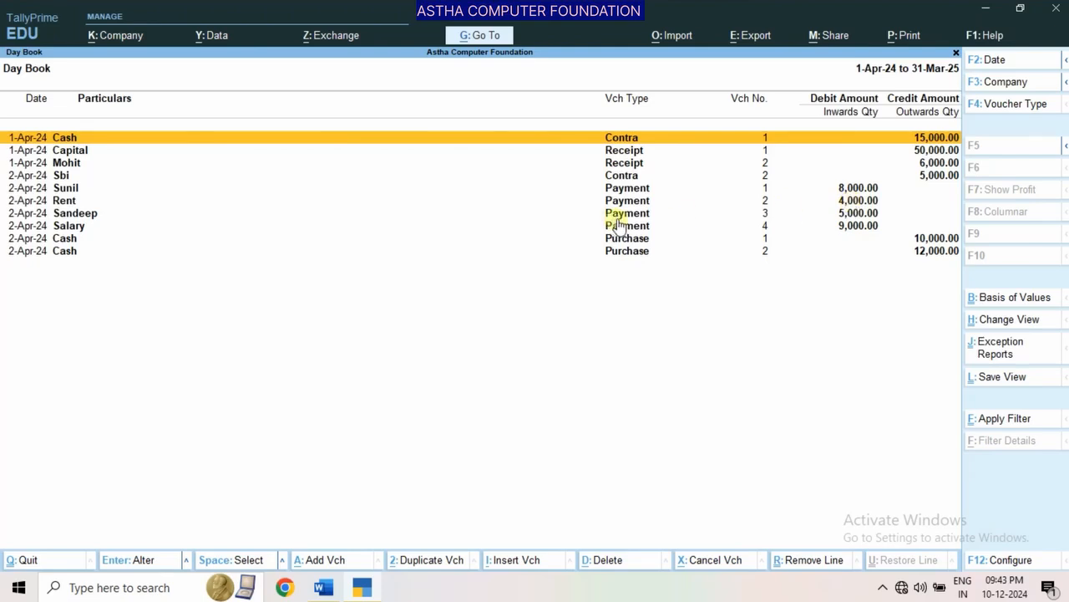
Open Payment voucher No. 1 from the Day Book and go through its date, ledgers and amounts
{"action": "key", "text": "Down"}
{"action": "key", "text": "Down"}
{"action": "key", "text": "Down"}
{"action": "key", "text": "Down"}
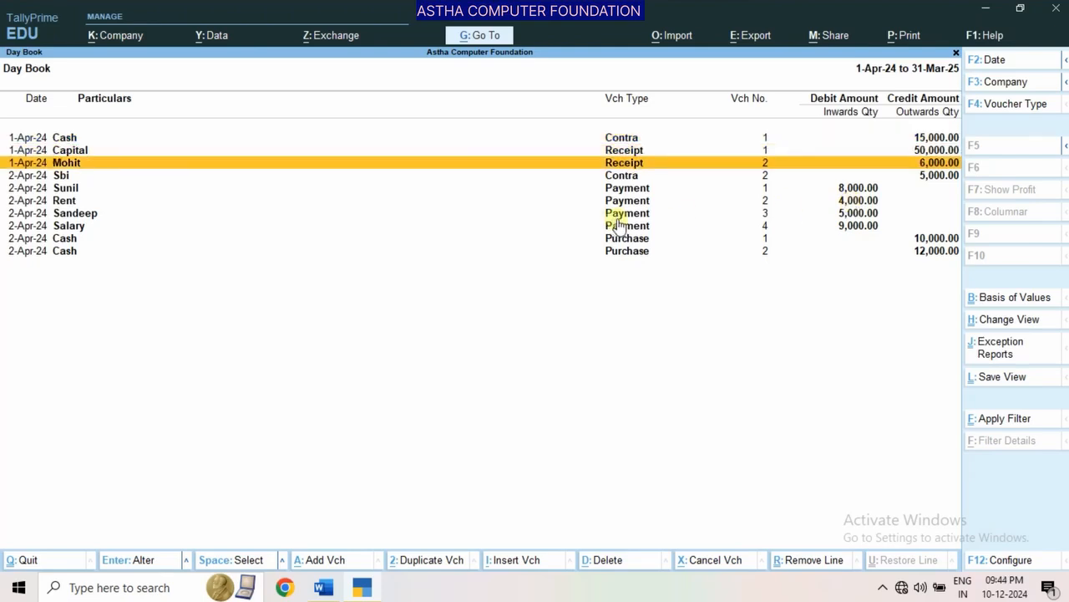
{"action": "key", "text": "Return"}
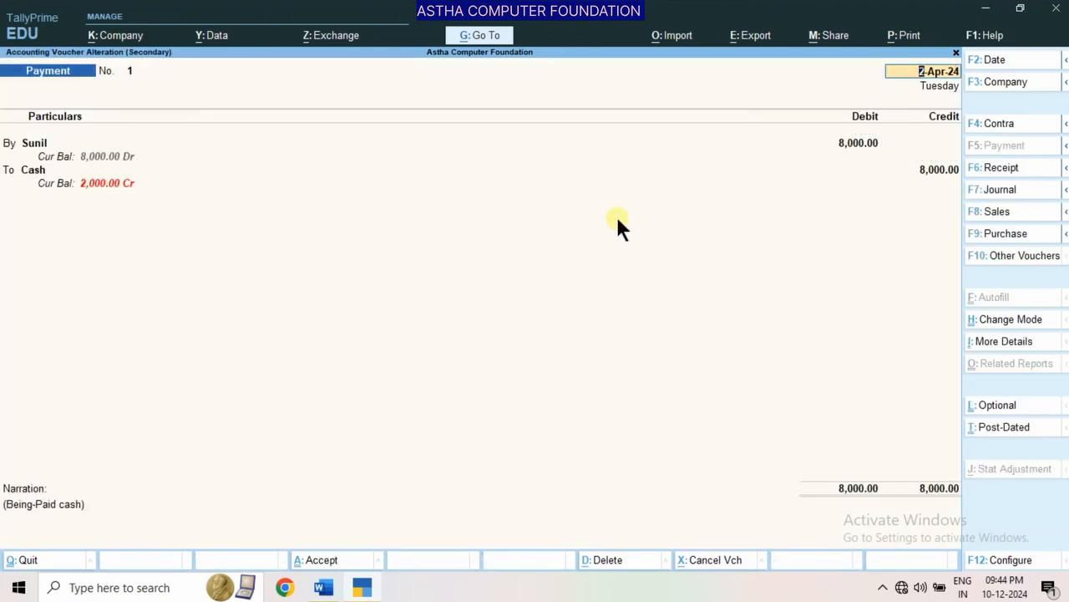
{"action": "key", "text": "Return"}
{"action": "key", "text": "Return"}
{"action": "key", "text": "Return"}
{"action": "key", "text": "Return"}
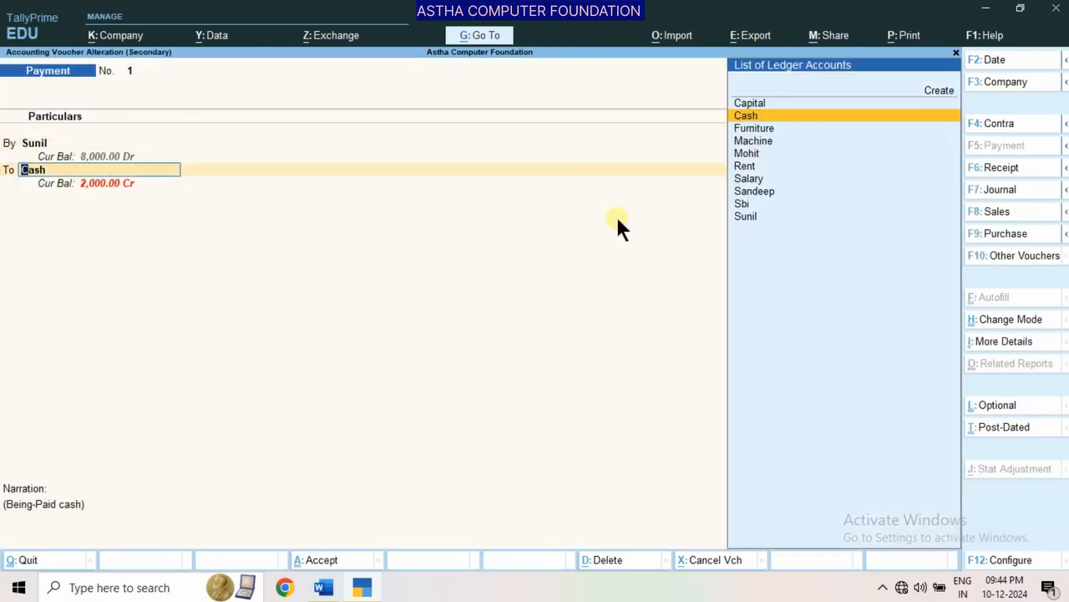
{"action": "key", "text": "Return"}
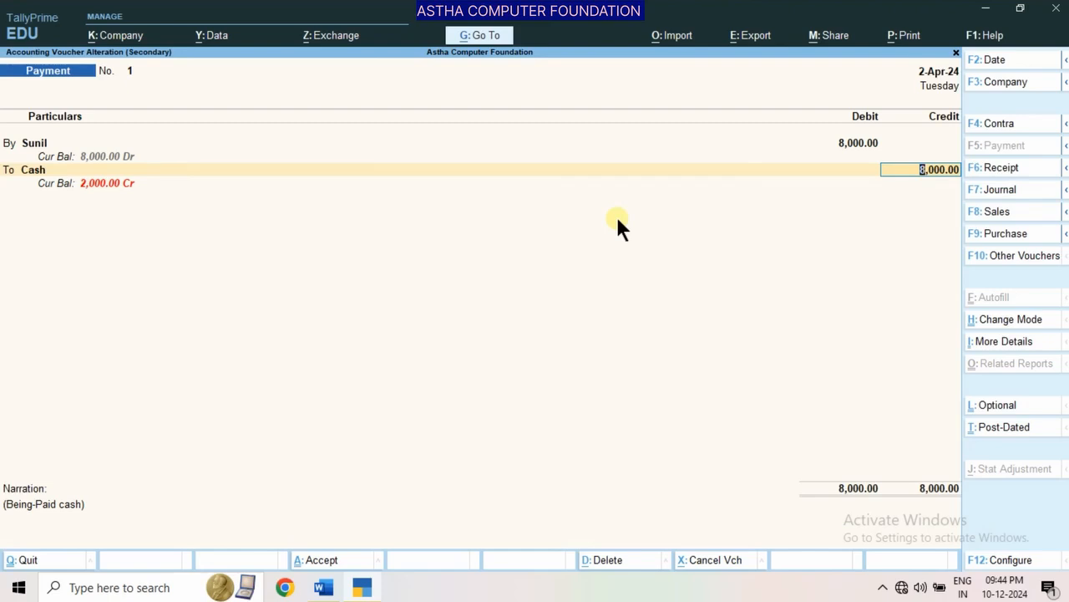
Request deletion of Payment voucher No. 1, cancel the request, and return to the Gateway of Tally
{"action": "key", "text": "alt+d"}
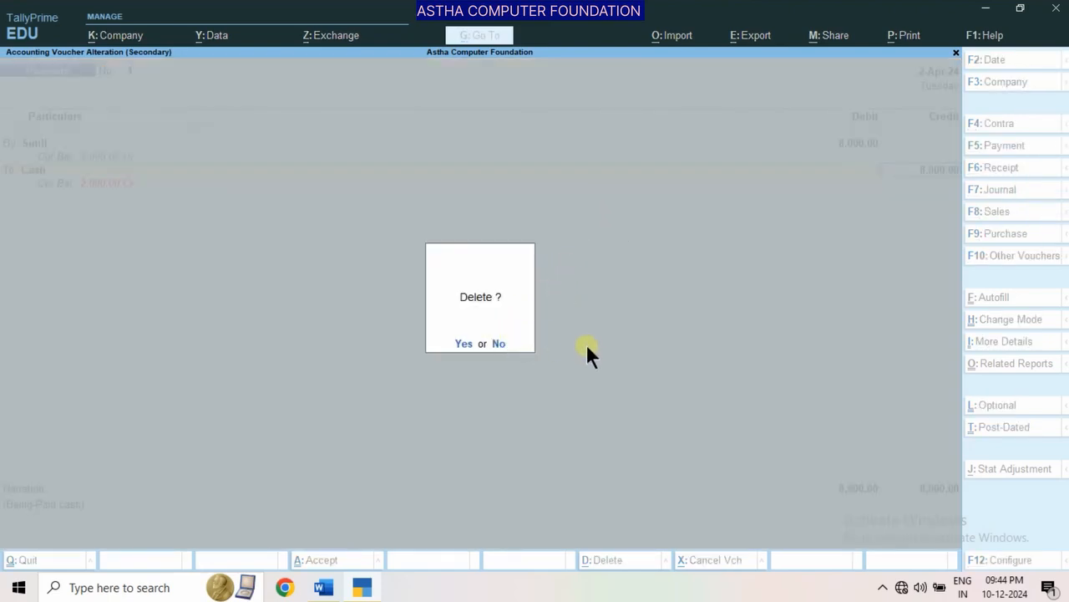
{"action": "key", "text": "Escape"}
{"action": "key", "text": "Escape"}
{"action": "key", "text": "Escape"}
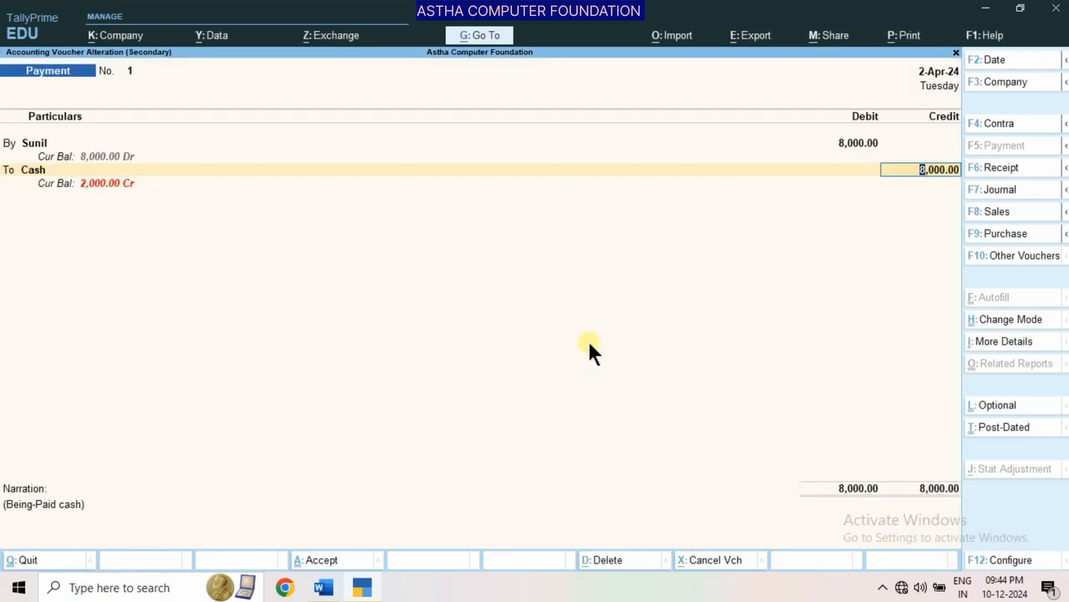
{"action": "key", "text": "y"}
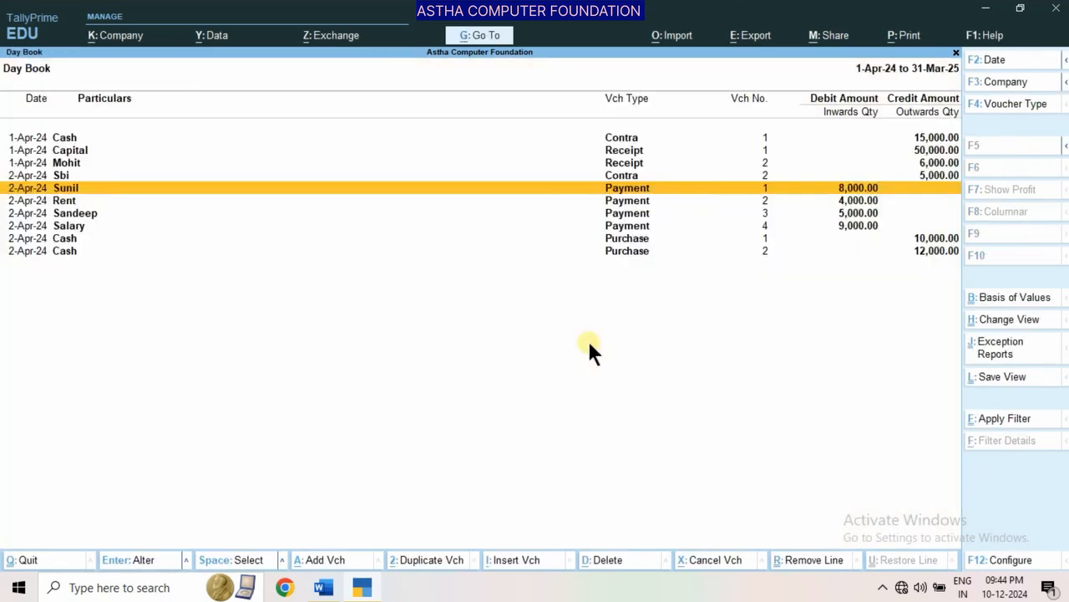
{"action": "key", "text": "Escape"}
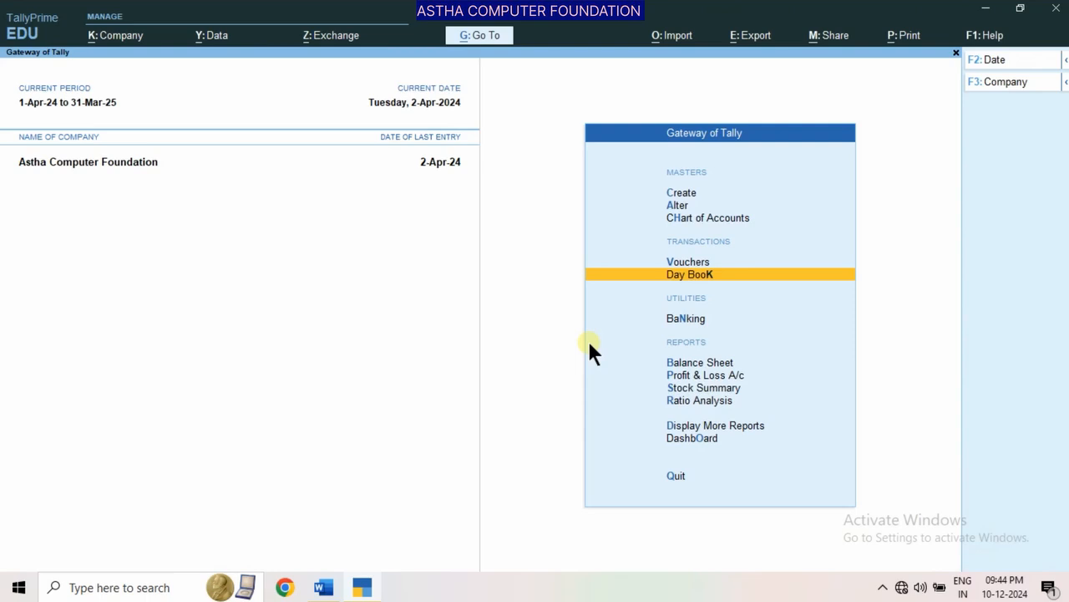
Open the Furniture ledger for alteration, check the group it is under, and return to the Gateway of Tally without saving
{"action": "key", "text": "Up"}
{"action": "key", "text": "Up"}
{"action": "key", "text": "Up"}
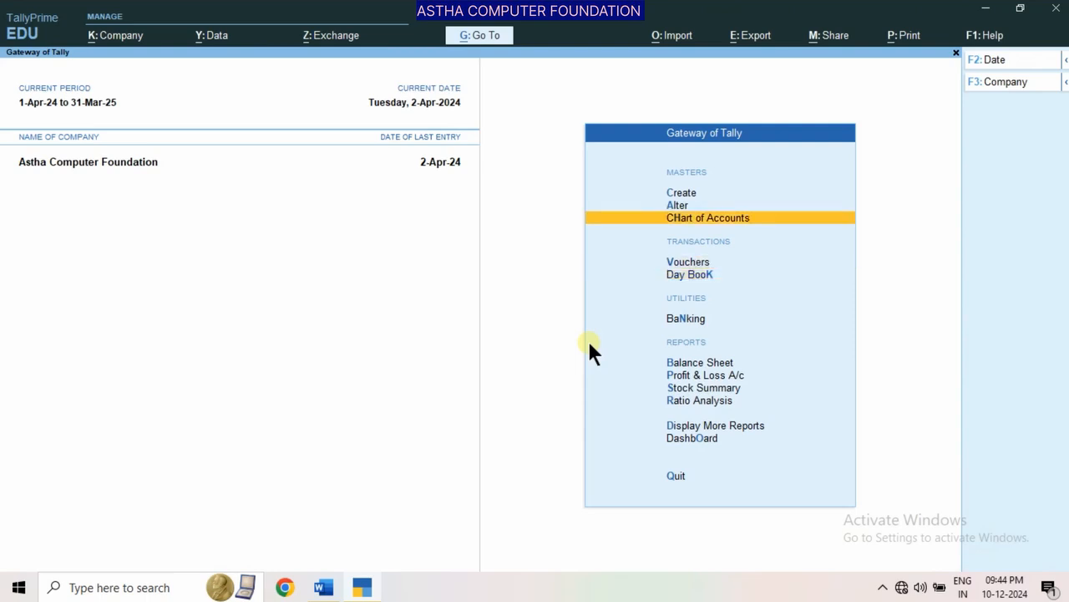
{"action": "key", "text": "Return"}
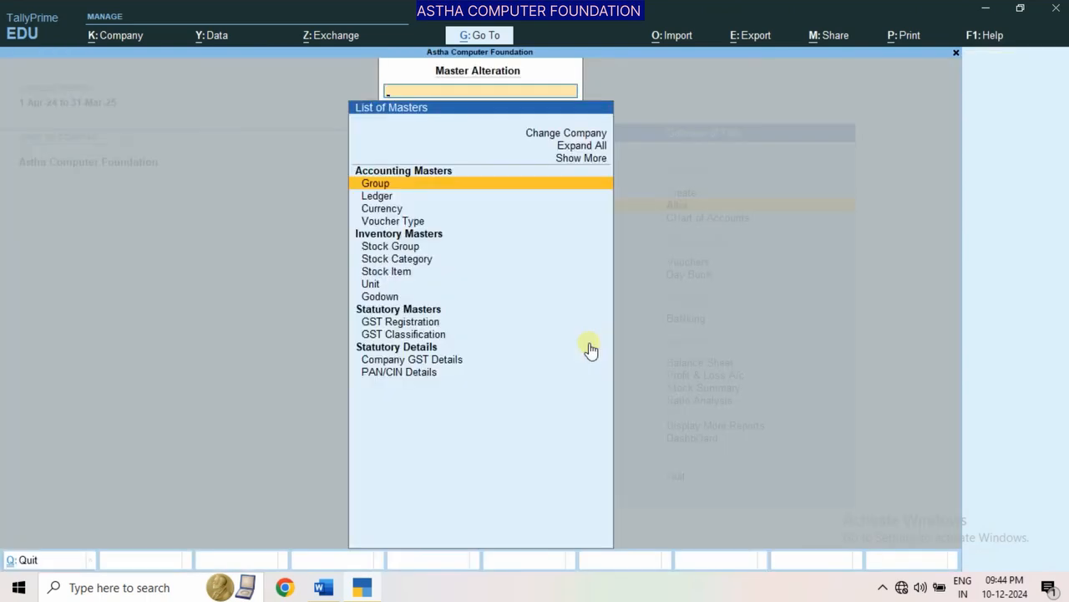
{"action": "key", "text": "Down"}
{"action": "key", "text": "Return"}
{"action": "key", "text": "Down"}
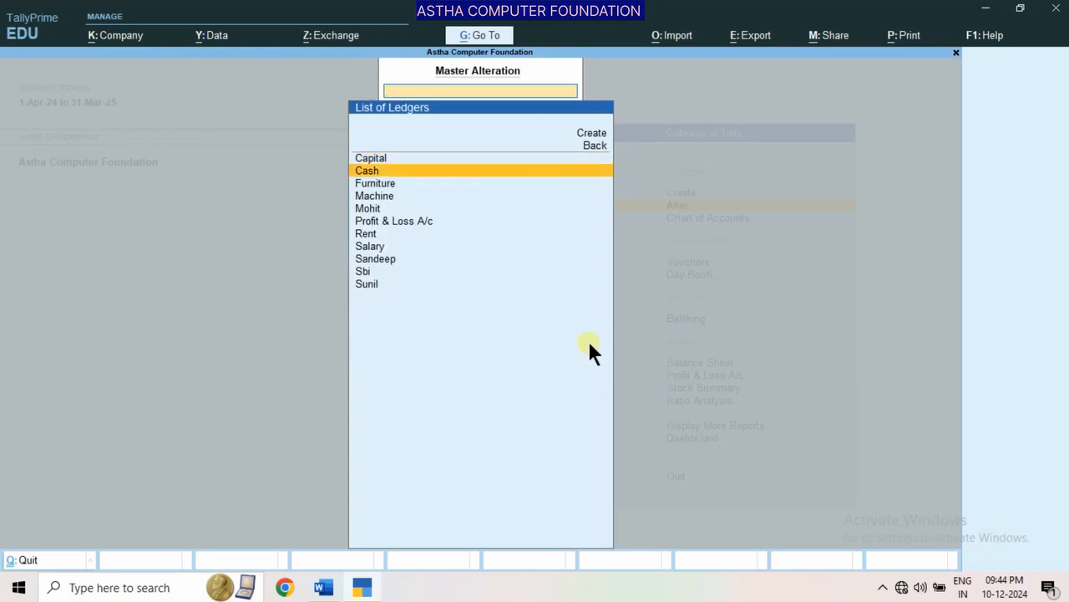
{"action": "key", "text": "Down"}
{"action": "key", "text": "Return"}
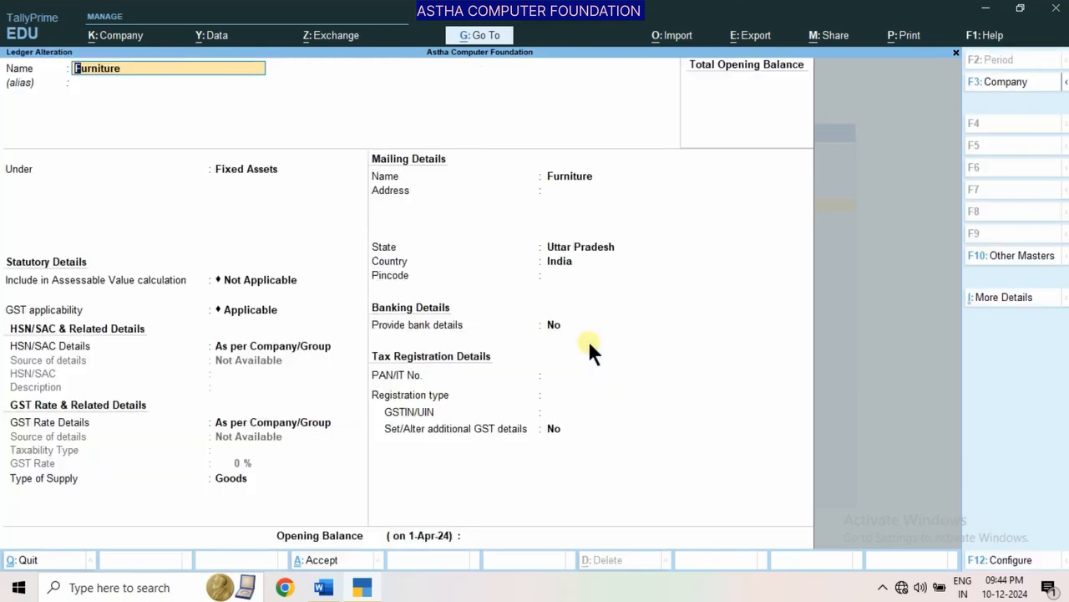
{"action": "key", "text": "Return"}
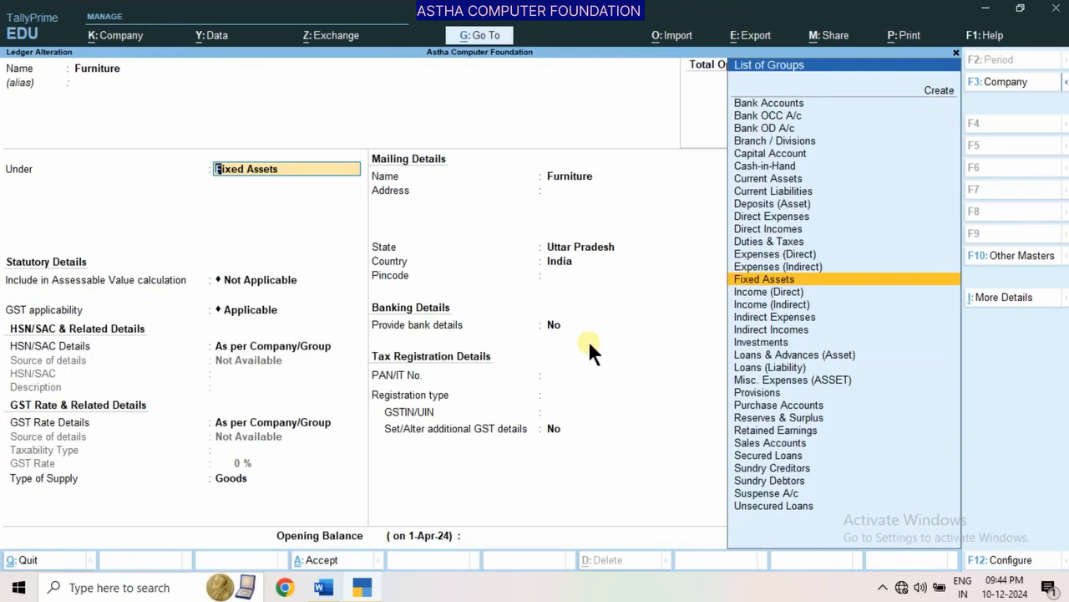
{"action": "key", "text": "Escape"}
{"action": "key", "text": "Escape"}
{"action": "key", "text": "Escape"}
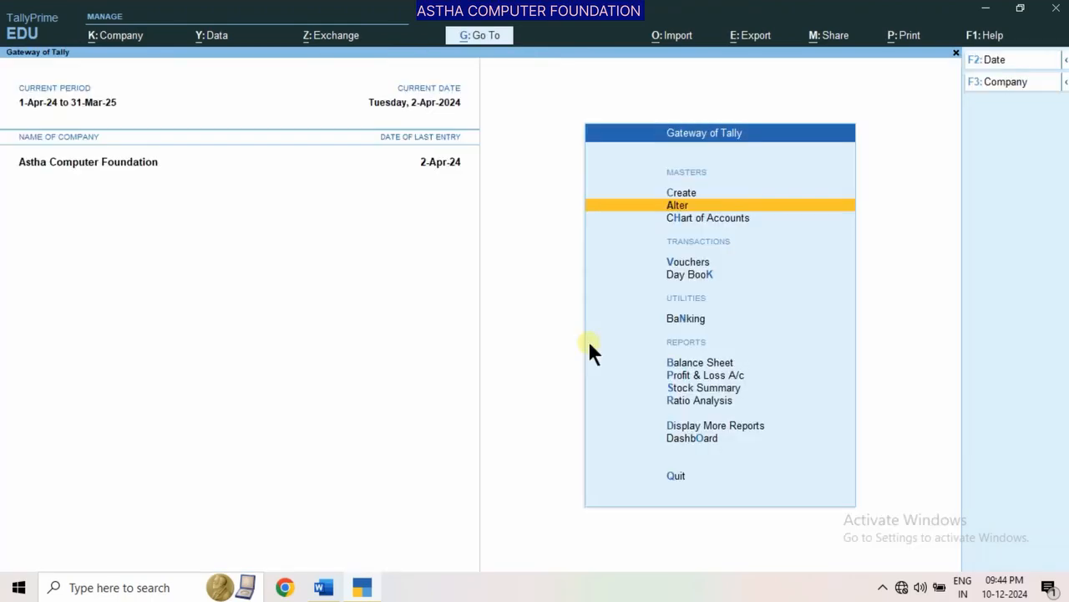
View the company's Balance Sheet and expand it to the detailed format with the ledgers and subgroups under each heading
{"action": "key", "text": "Down"}
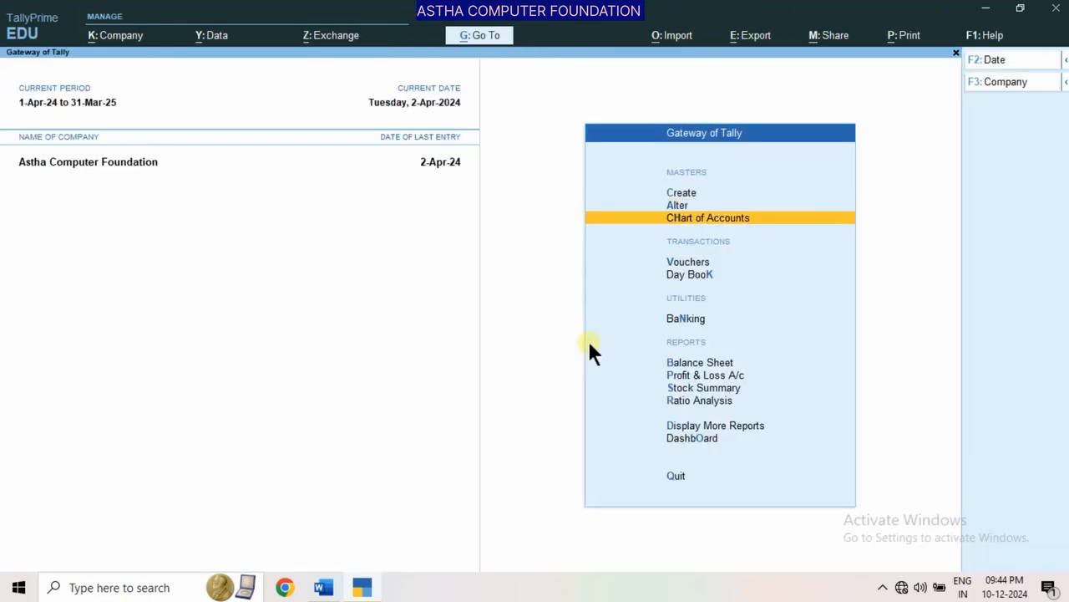
{"action": "key", "text": "Down"}
{"action": "key", "text": "Down"}
{"action": "key", "text": "Down"}
{"action": "key", "text": "Down"}
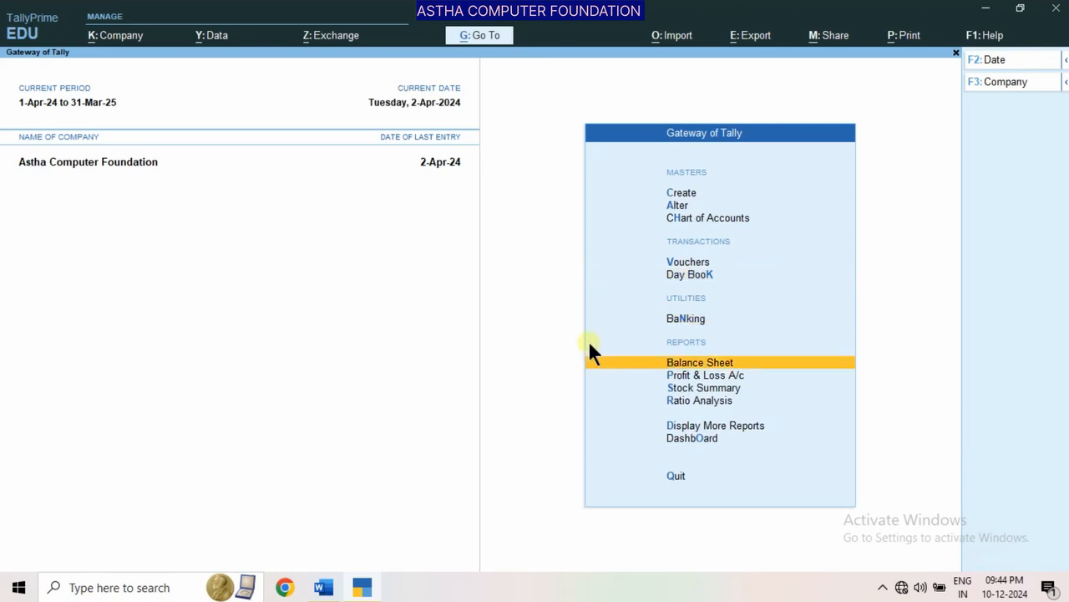
{"action": "key", "text": "Return"}
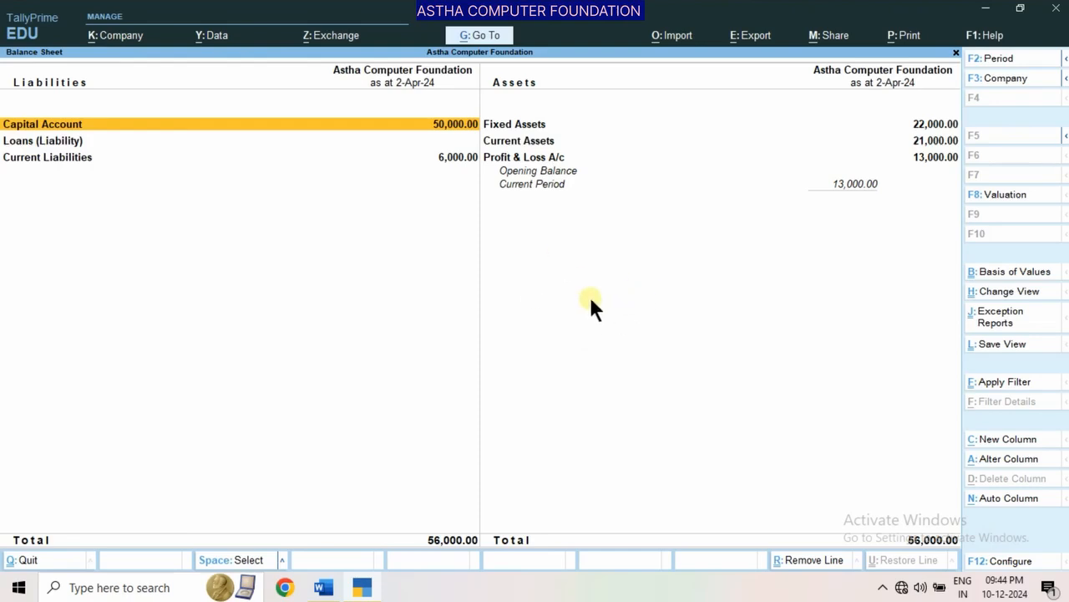
{"action": "key", "text": "alt+F5"}
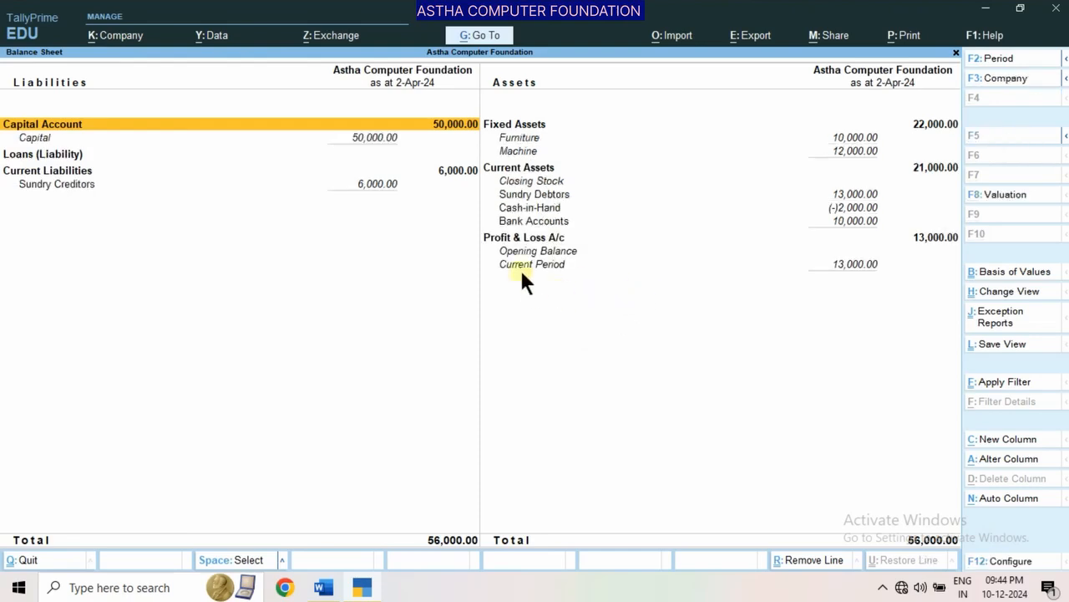
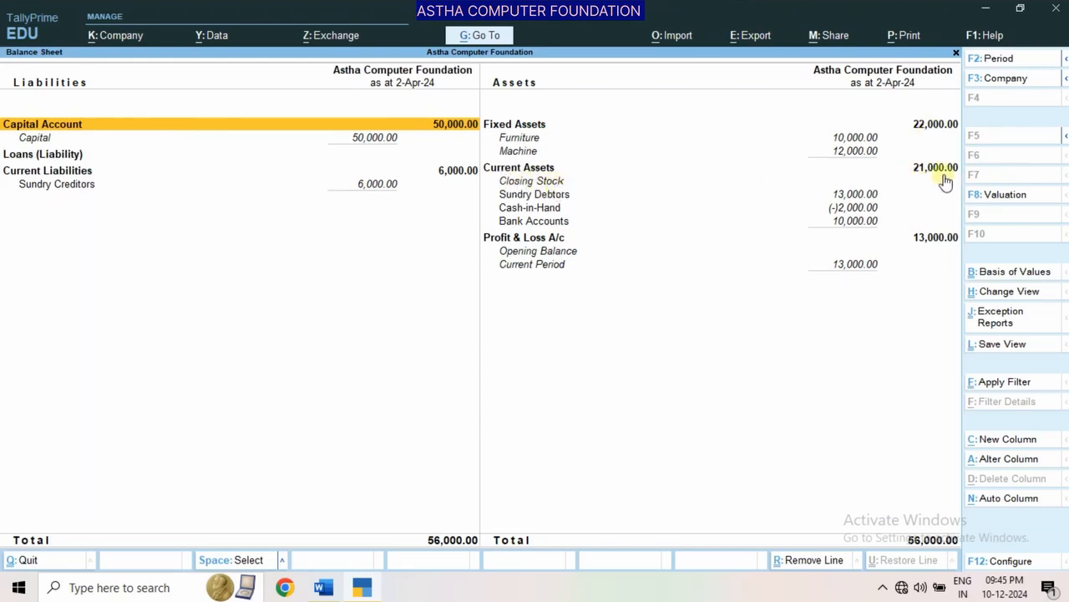
Examine the Sundry Debtors, Cash-in-Hand, Bank Accounts and Sundry Creditors balances in the detailed Balance Sheet
{"action": "left_click", "coordinate": [564, 195]}
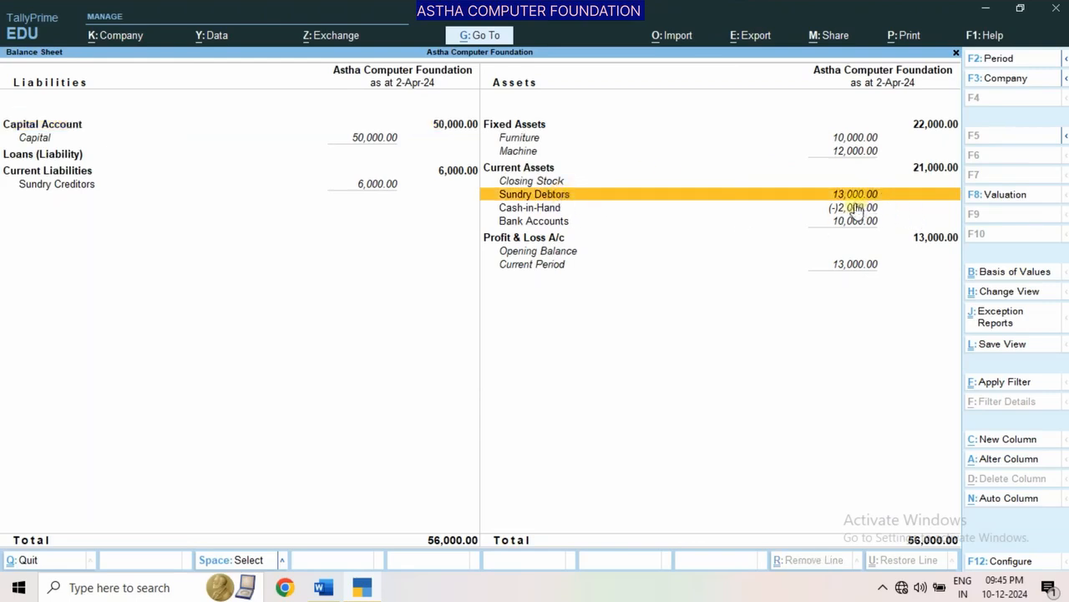
{"action": "left_click", "coordinate": [543, 211]}
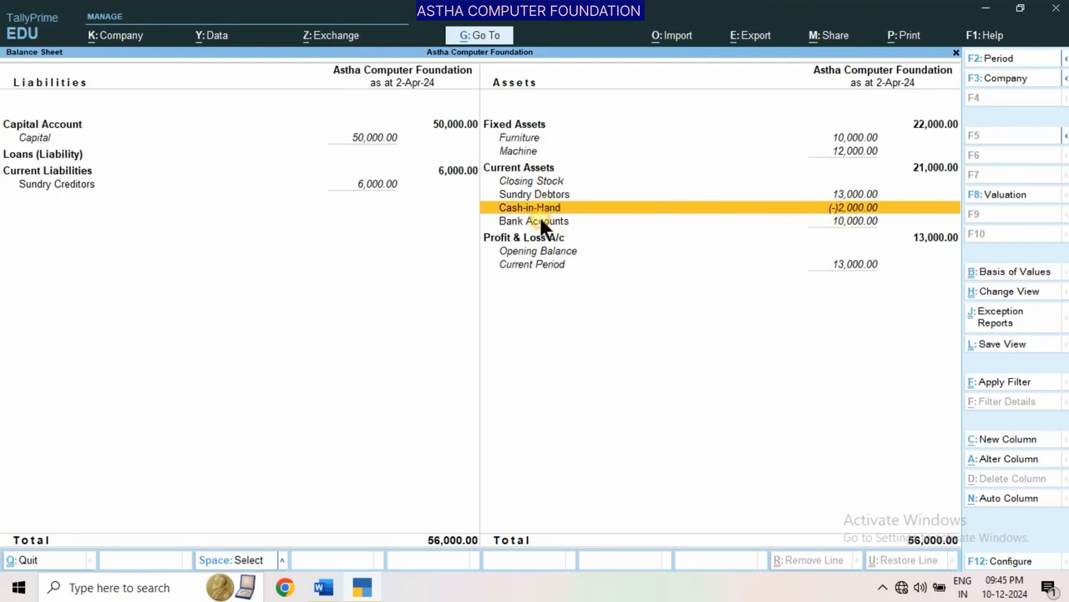
{"action": "left_click", "coordinate": [541, 221]}
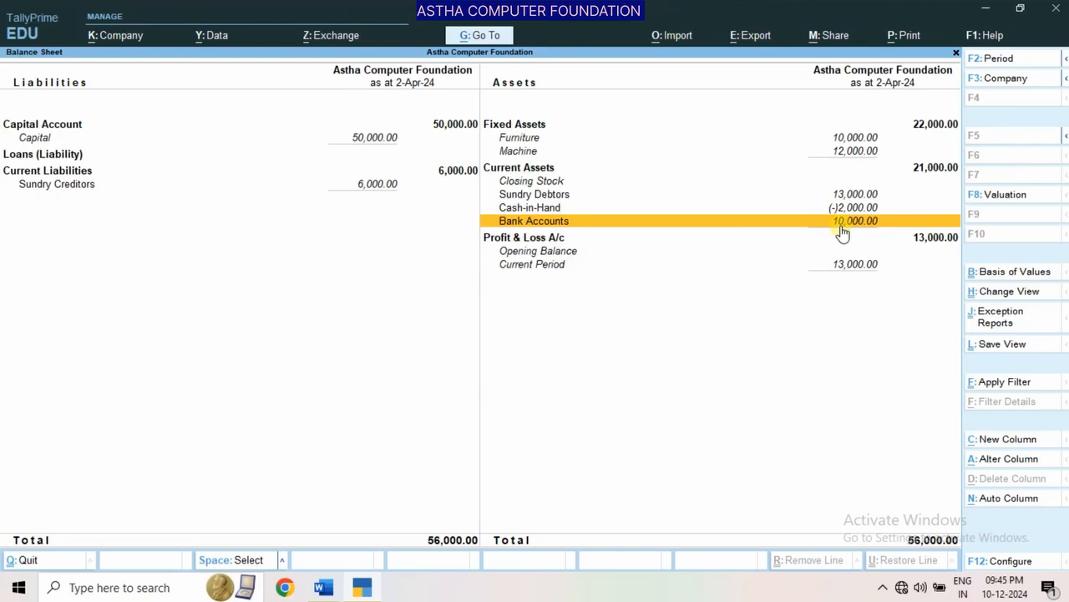
{"action": "left_click", "coordinate": [368, 191]}
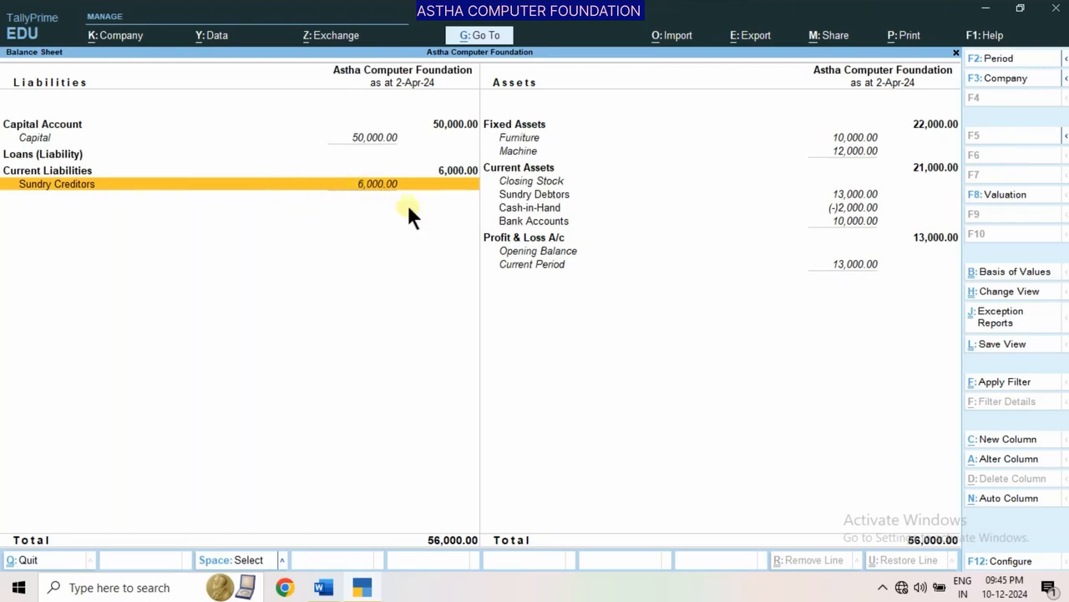
Open the Sundry Debtors group summary from the Balance Sheet, check each party's closing balance, and return to the Gateway of Tally
{"action": "left_click", "coordinate": [553, 197]}
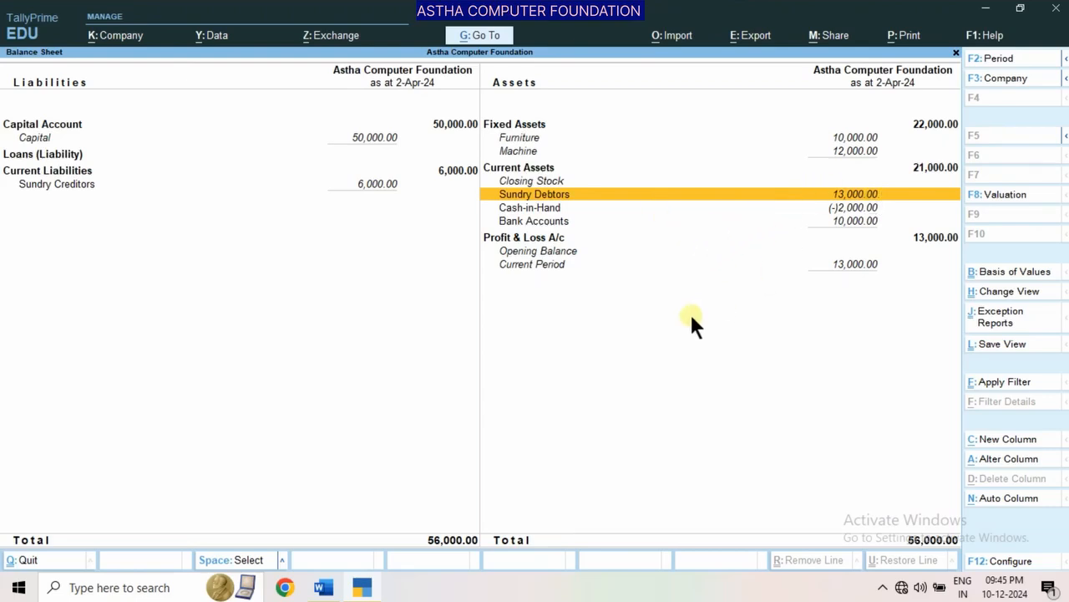
{"action": "key", "text": "Return"}
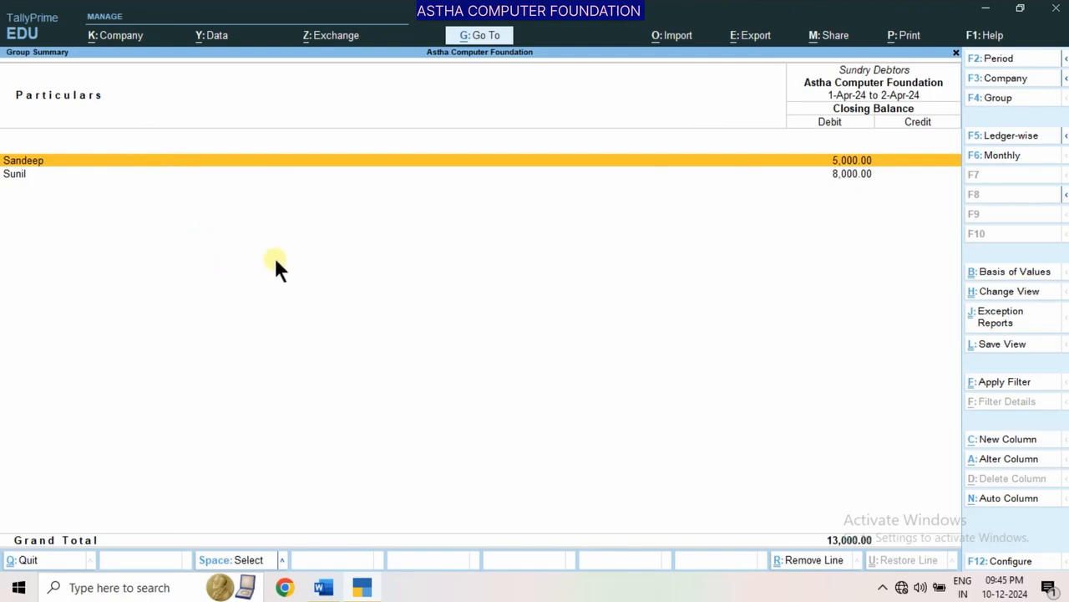
{"action": "key", "text": "Escape"}
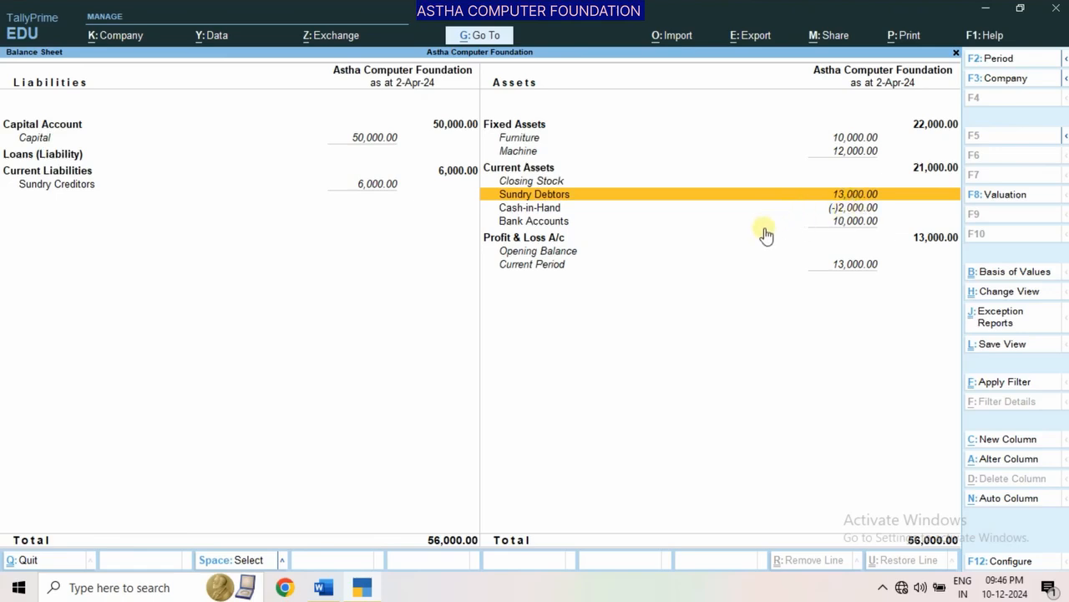
{"action": "key", "text": "Escape"}
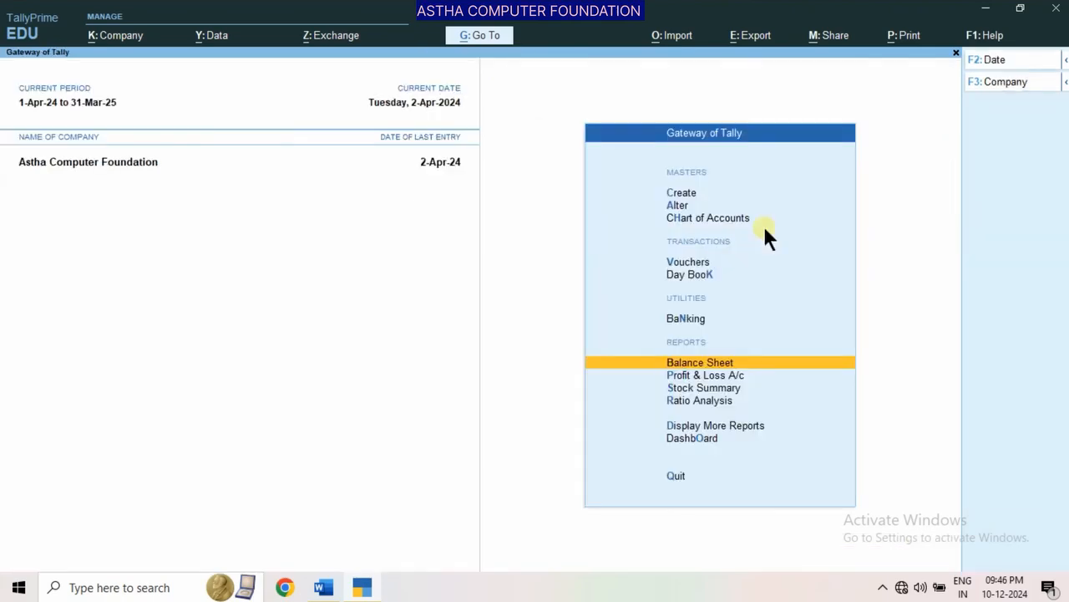
{"action": "key", "text": "Escape"}
{"action": "key", "text": "n"}
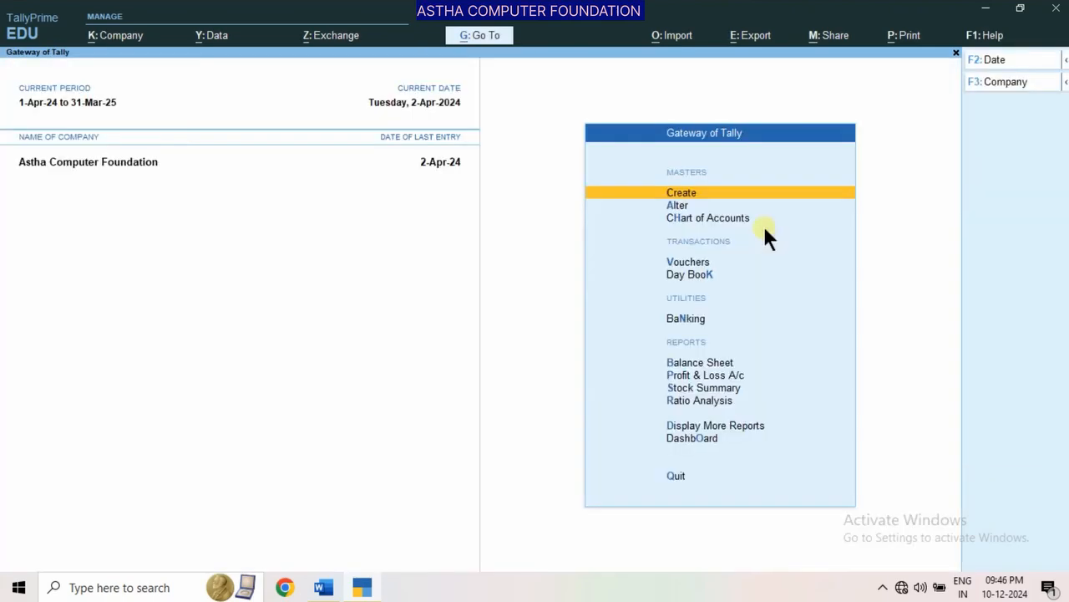
Start a Receipt voucher and credit 5,000 to the sundry debtor who owes that amount
{"action": "key", "text": "Down"}
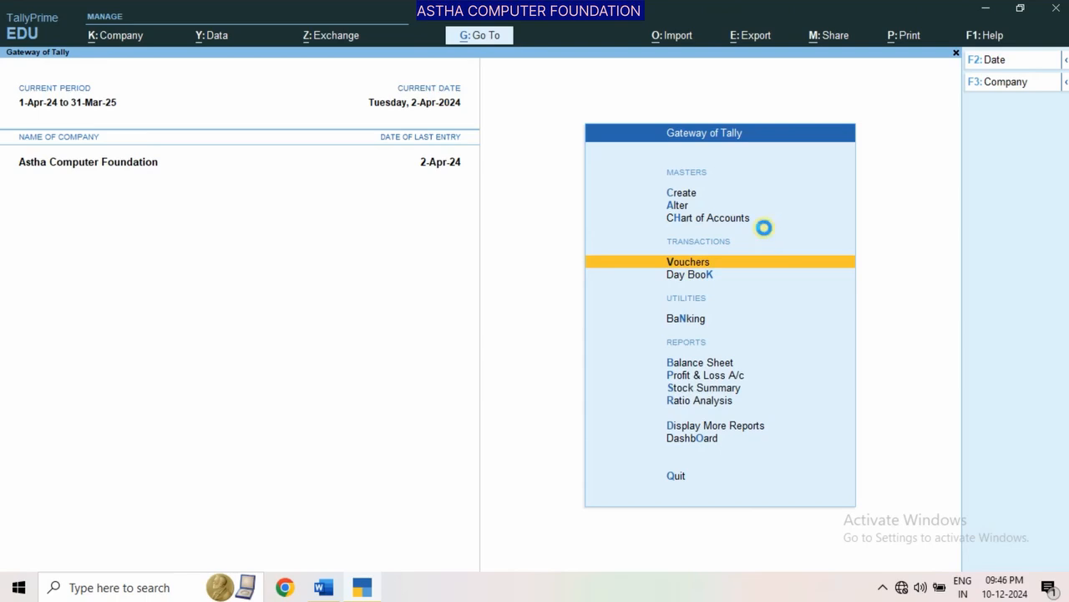
{"action": "key", "text": "Return"}
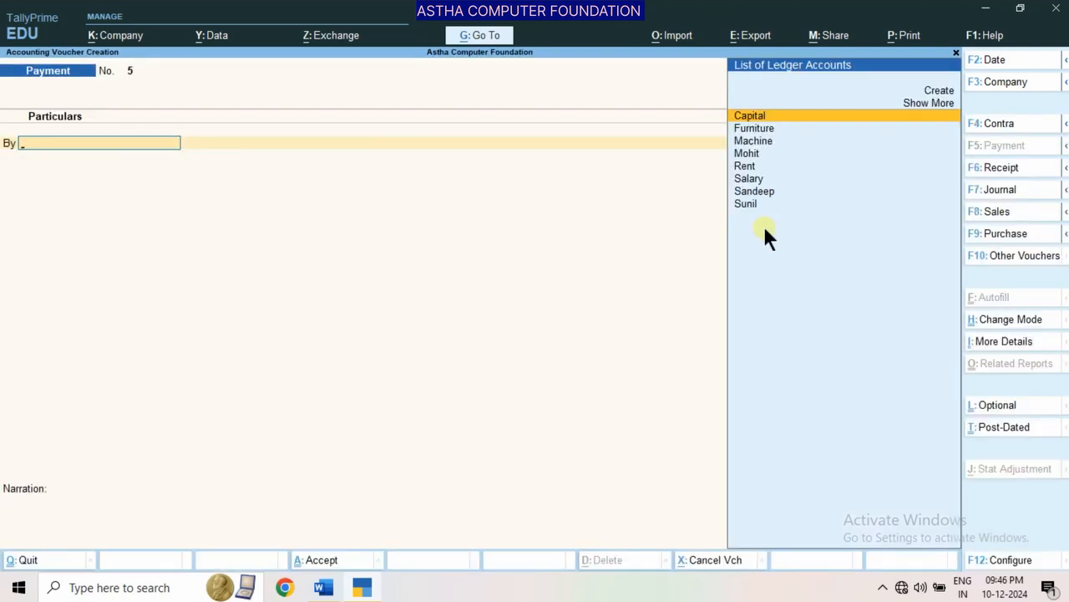
{"action": "key", "text": "F6"}
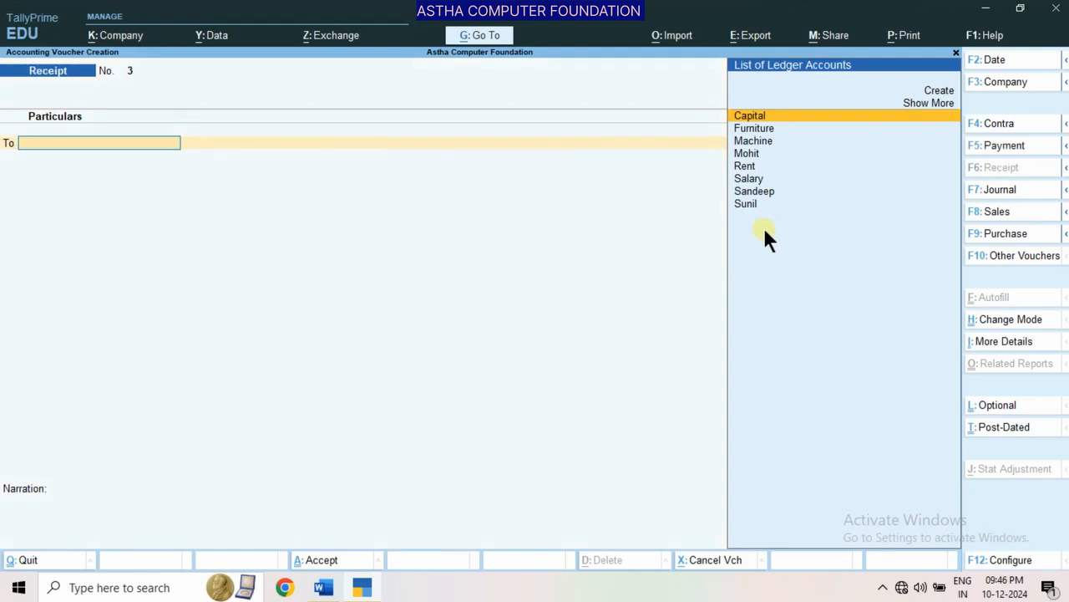
{"action": "key", "text": "Down"}
{"action": "key", "text": "Down"}
{"action": "key", "text": "Down"}
{"action": "key", "text": "Down"}
{"action": "key", "text": "Down"}
{"action": "key", "text": "Down"}
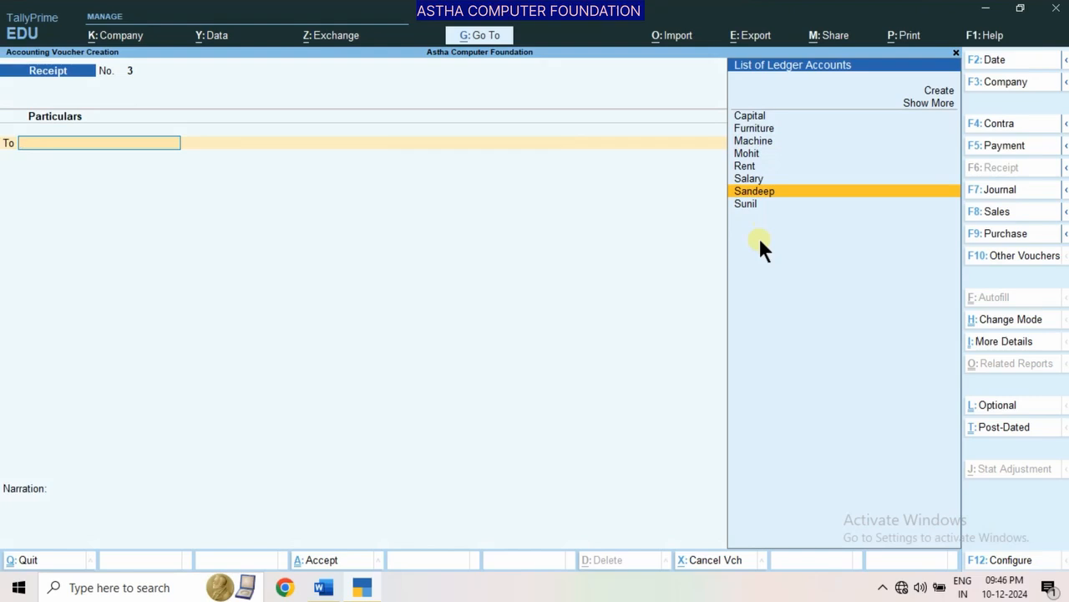
{"action": "key", "text": "Return"}
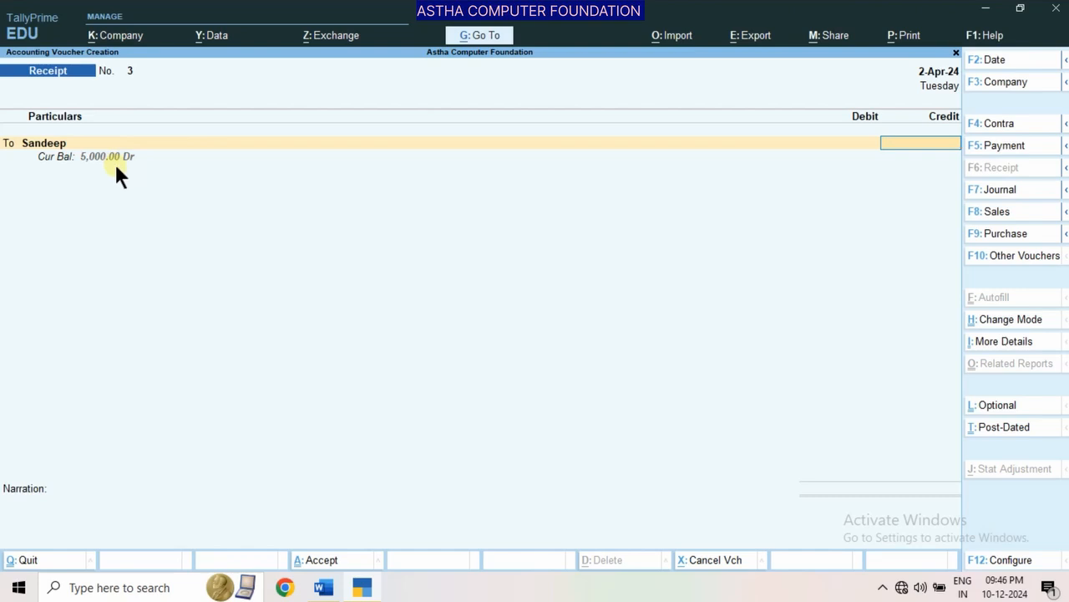
{"action": "type", "text": "5000"}
{"action": "key", "text": "Return"}
Add a second credit line of 8,000 to the Receipt voucher for the other sundry debtor
{"action": "type", "text": "t"}
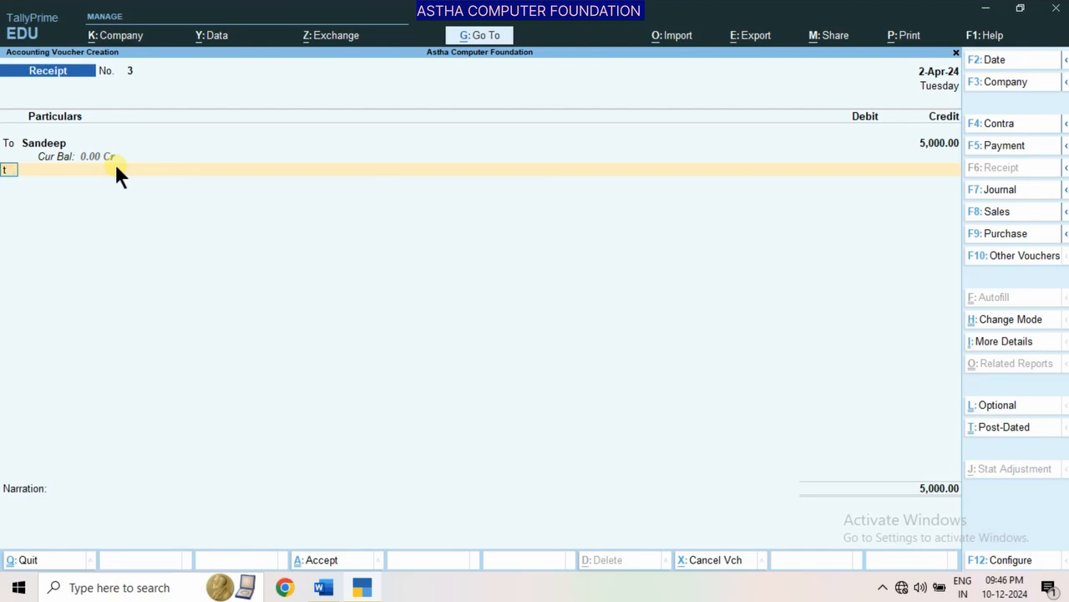
{"action": "key", "text": "Return"}
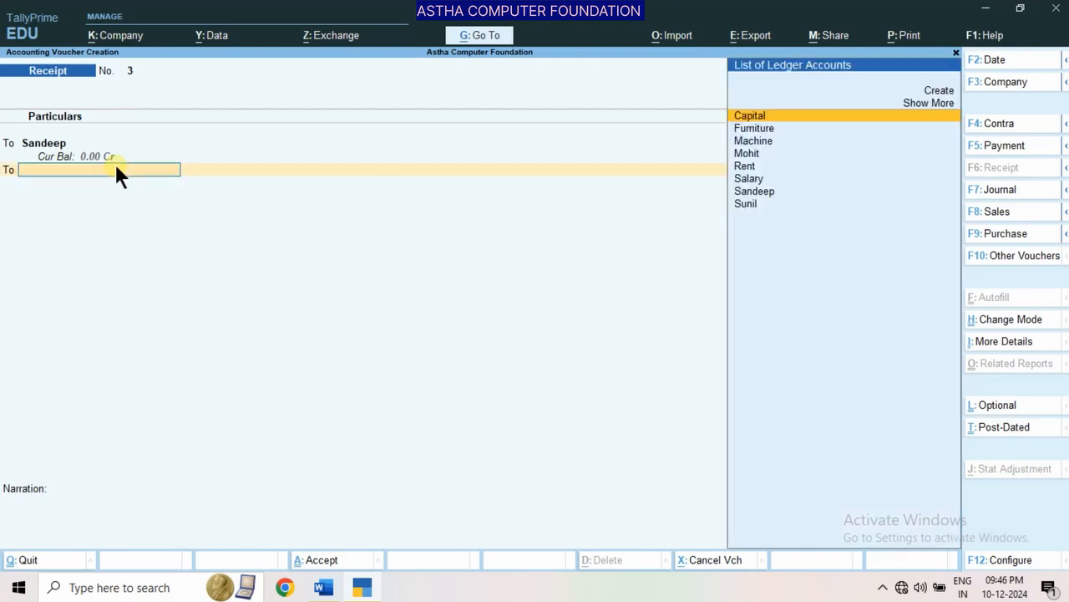
{"action": "type", "text": "S"}
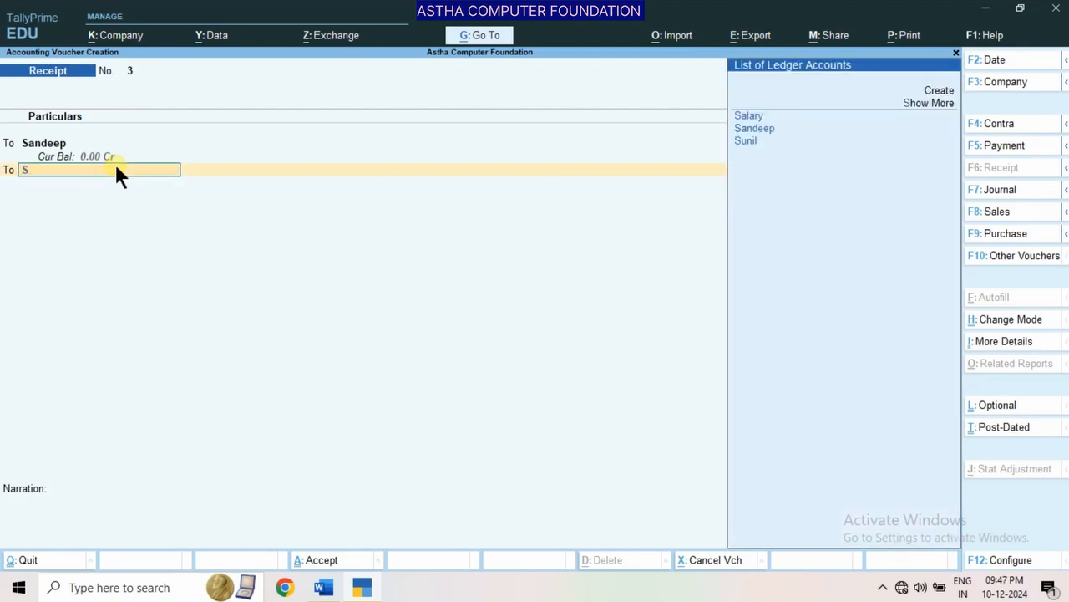
{"action": "key", "text": "Down"}
{"action": "key", "text": "Down"}
{"action": "key", "text": "Down"}
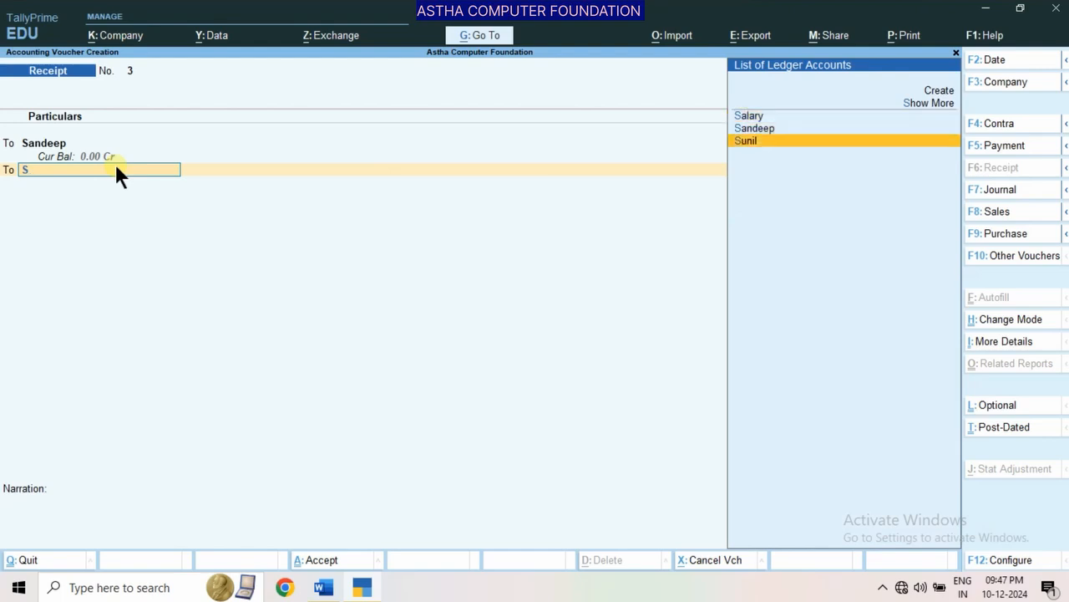
{"action": "key", "text": "Return"}
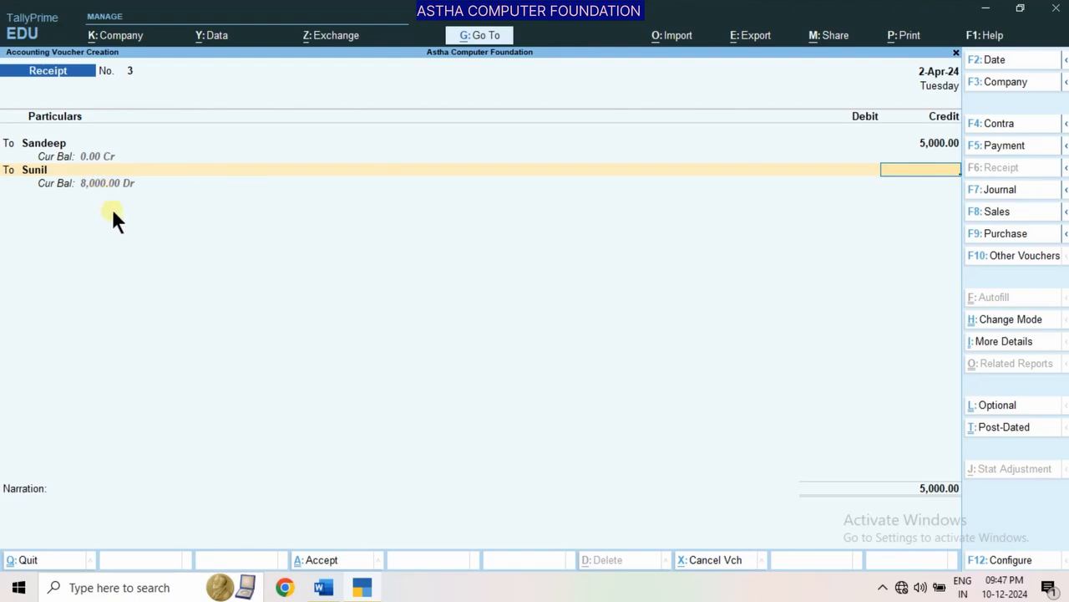
{"action": "type", "text": "8000"}
{"action": "key", "text": "Return"}
{"action": "key", "text": "Return"}
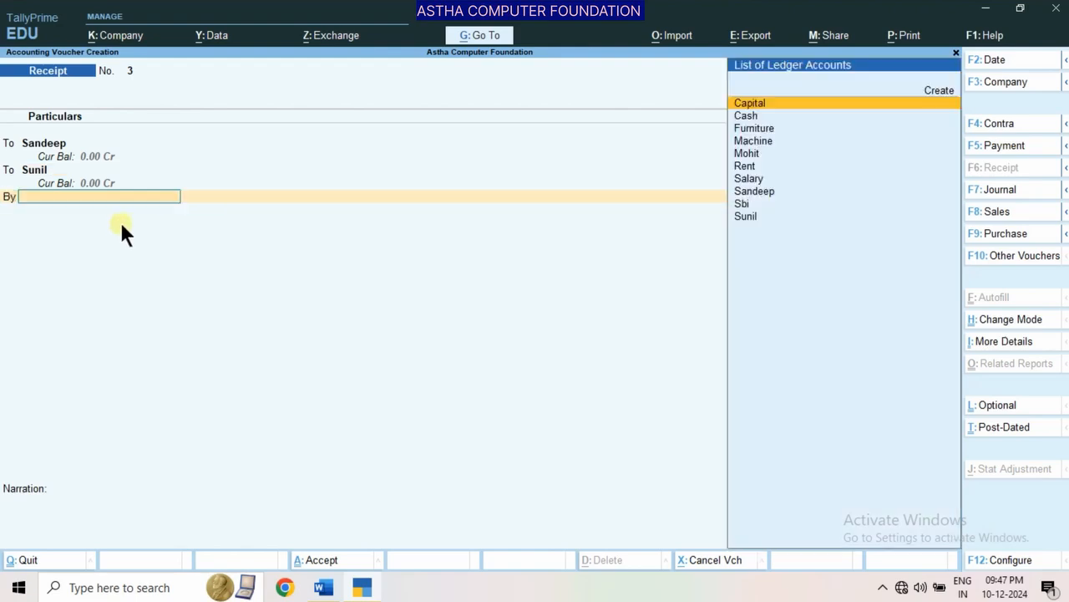
Debit Cash with 13,000, save the Receipt voucher without a narration, and return to the Gateway of Tally
{"action": "key", "text": "Down"}
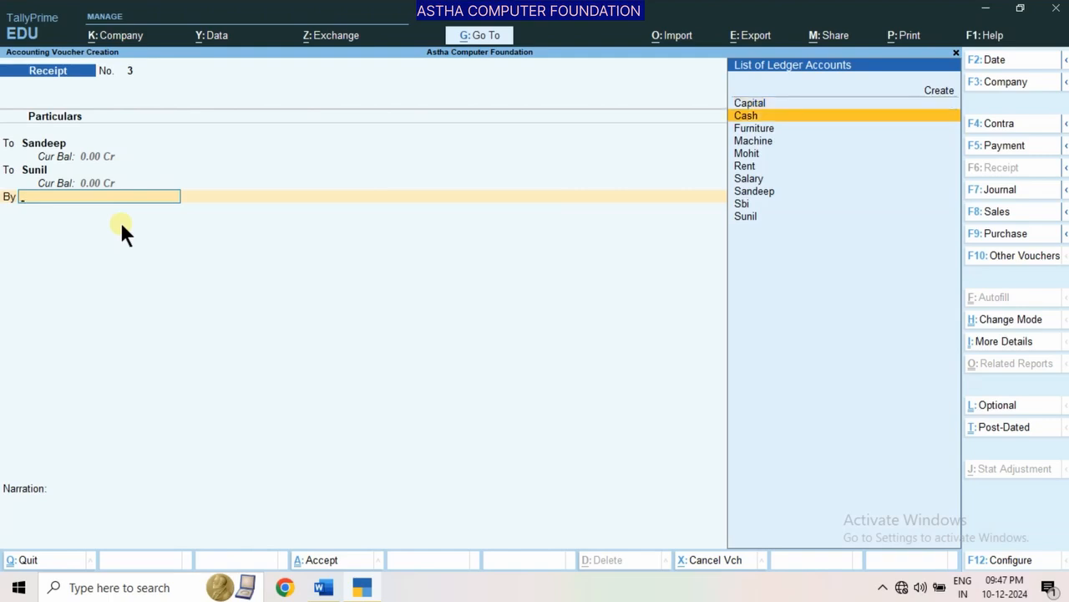
{"action": "key", "text": "Return"}
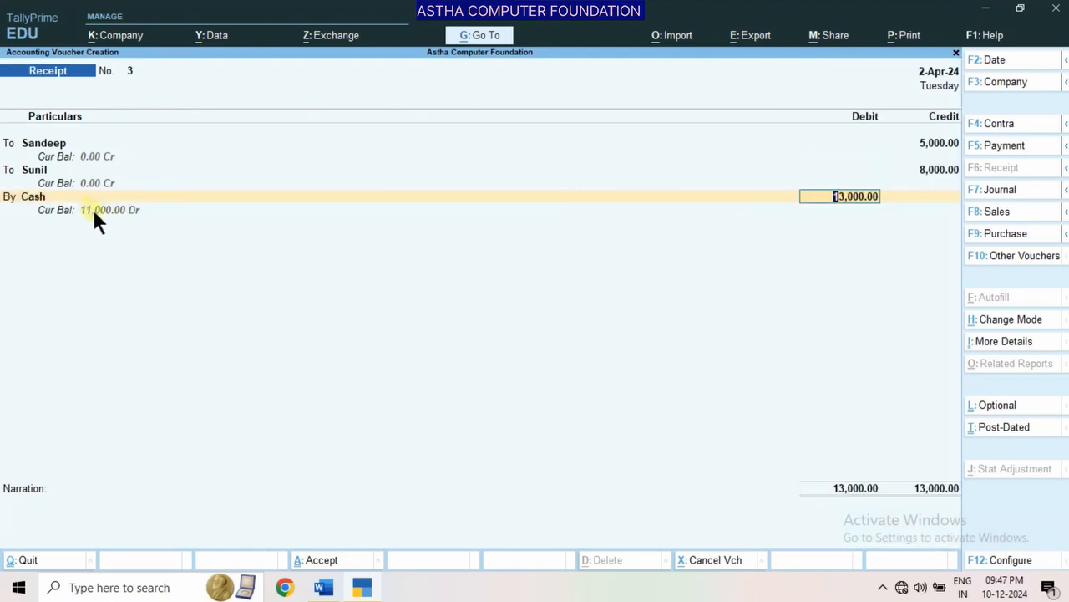
{"action": "key", "text": "Return"}
{"action": "key", "text": "Return"}
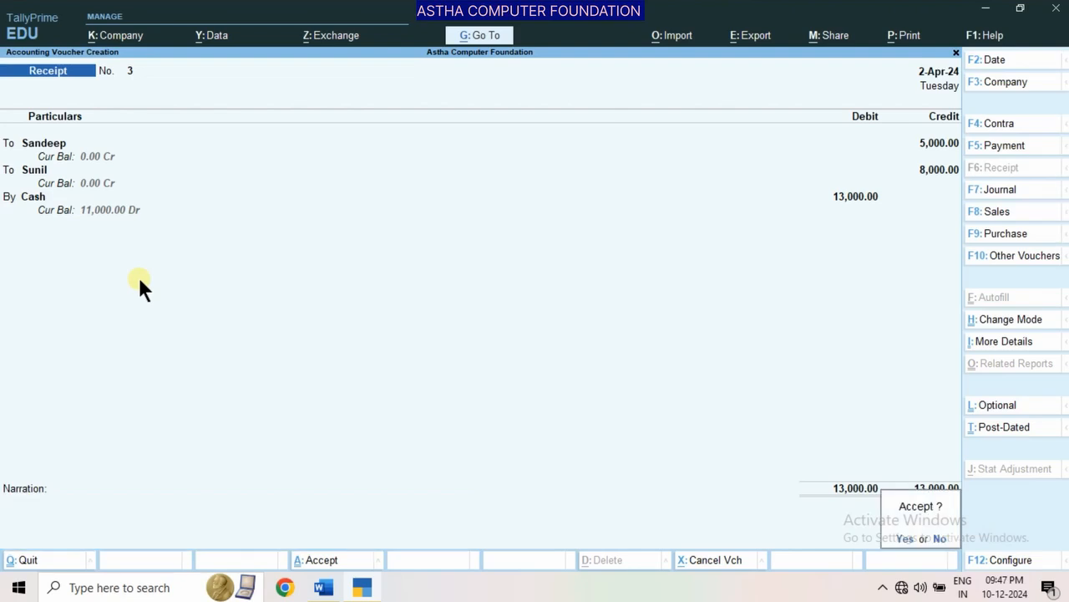
{"action": "key", "text": "Return"}
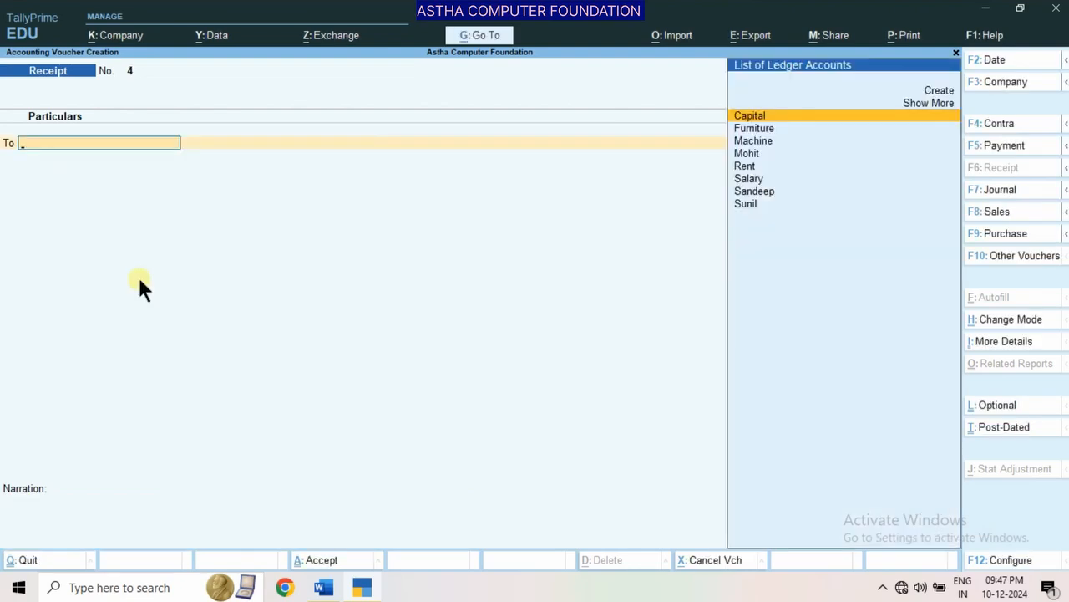
{"action": "key", "text": "Escape"}
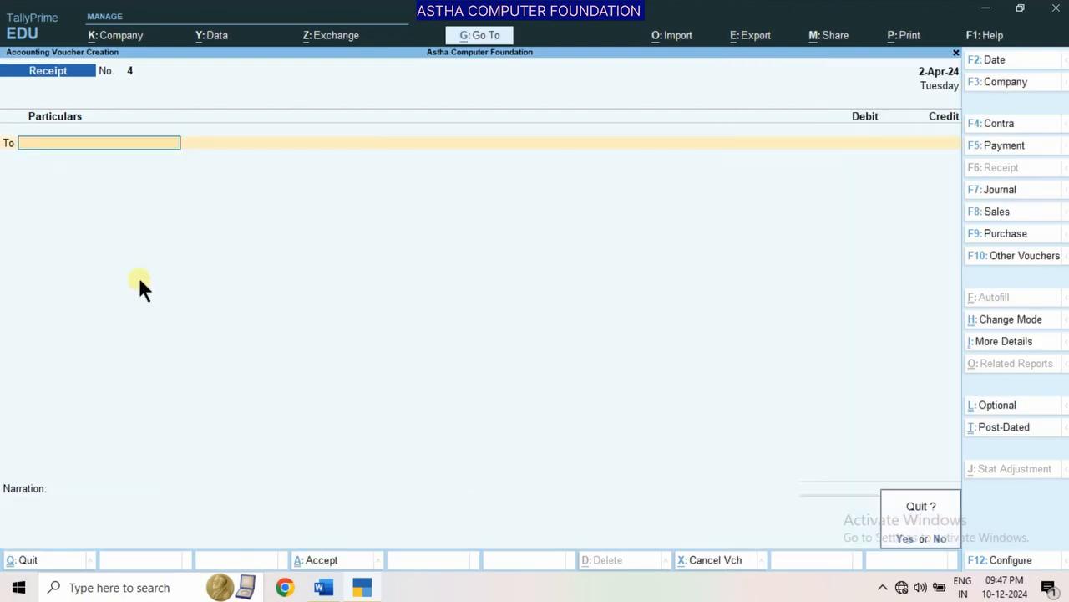
{"action": "key", "text": "Return"}
View the Balance Sheet again in the detailed format to check the balances after the receipt from the debtors
{"action": "key", "text": "Down"}
{"action": "key", "text": "Down"}
{"action": "key", "text": "Down"}
{"action": "key", "text": "Down"}
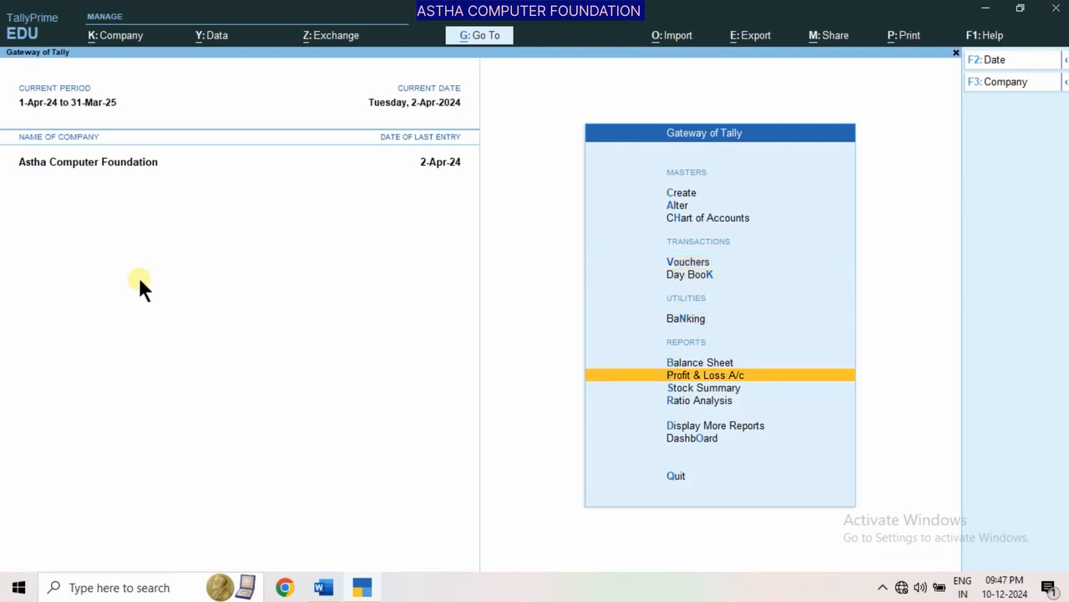
{"action": "key", "text": "Up"}
{"action": "key", "text": "Return"}
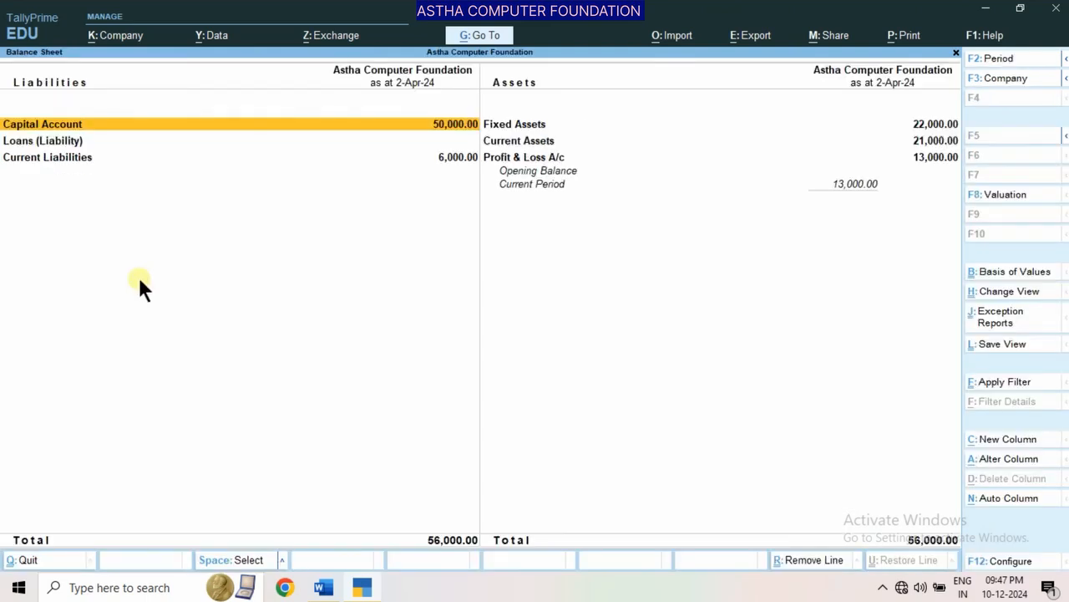
{"action": "key", "text": "alt+F5"}
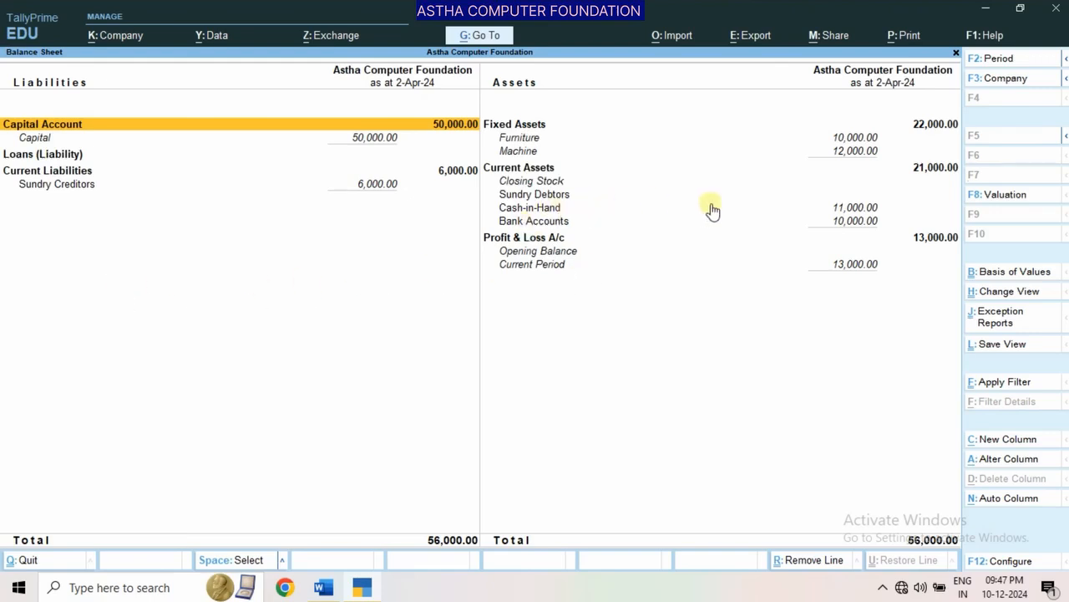
Open the Sundry Debtors group summary to check for outstanding parties, and return to the Balance Sheet
{"action": "left_click", "coordinate": [565, 193]}
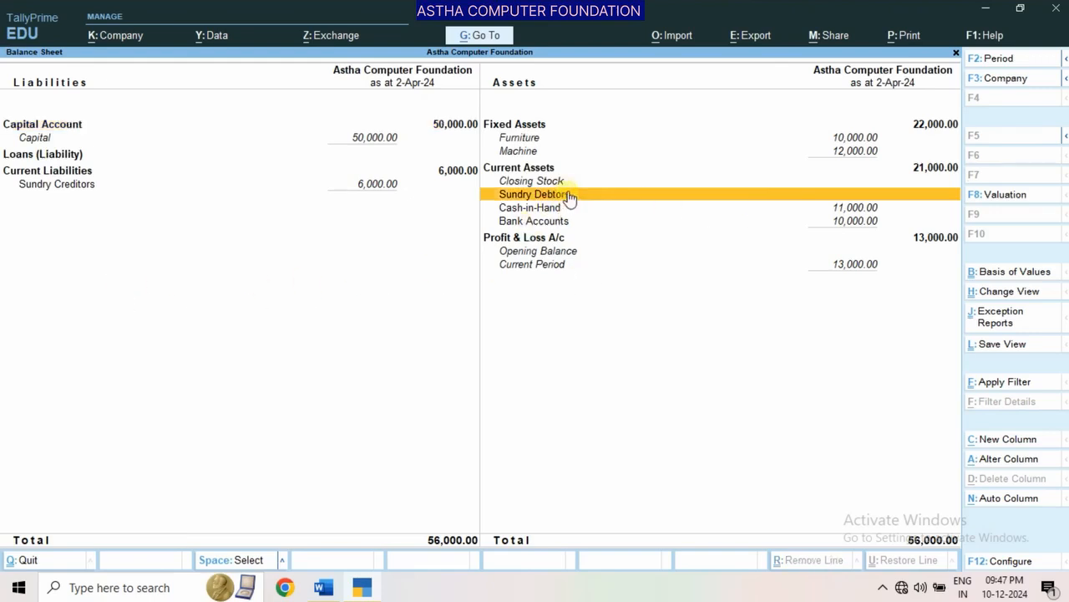
{"action": "left_click", "coordinate": [567, 193]}
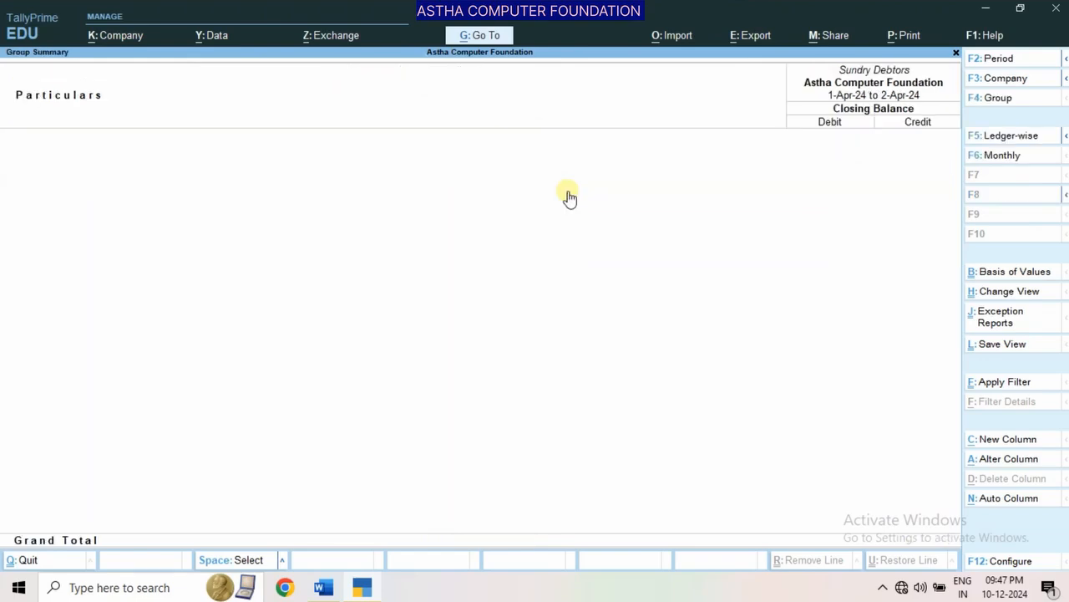
{"action": "key", "text": "Escape"}
Drill down from Cash-in-Hand to the Cash ledger's April vouchers, review the entries, and return to the Balance Sheet
{"action": "key", "text": "Down"}
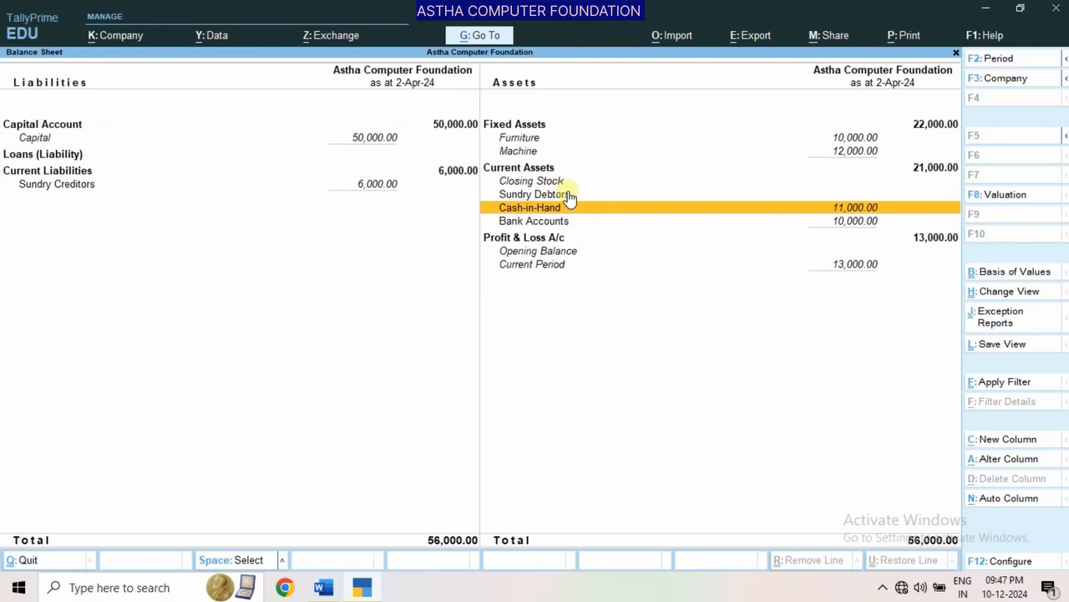
{"action": "key", "text": "Return"}
{"action": "key", "text": "Return"}
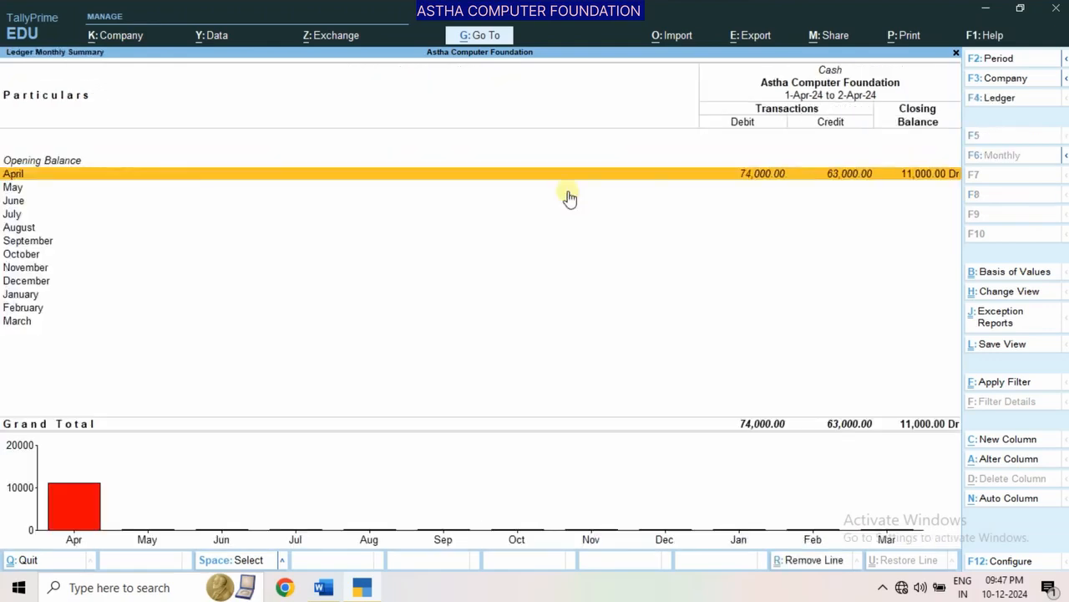
{"action": "key", "text": "Return"}
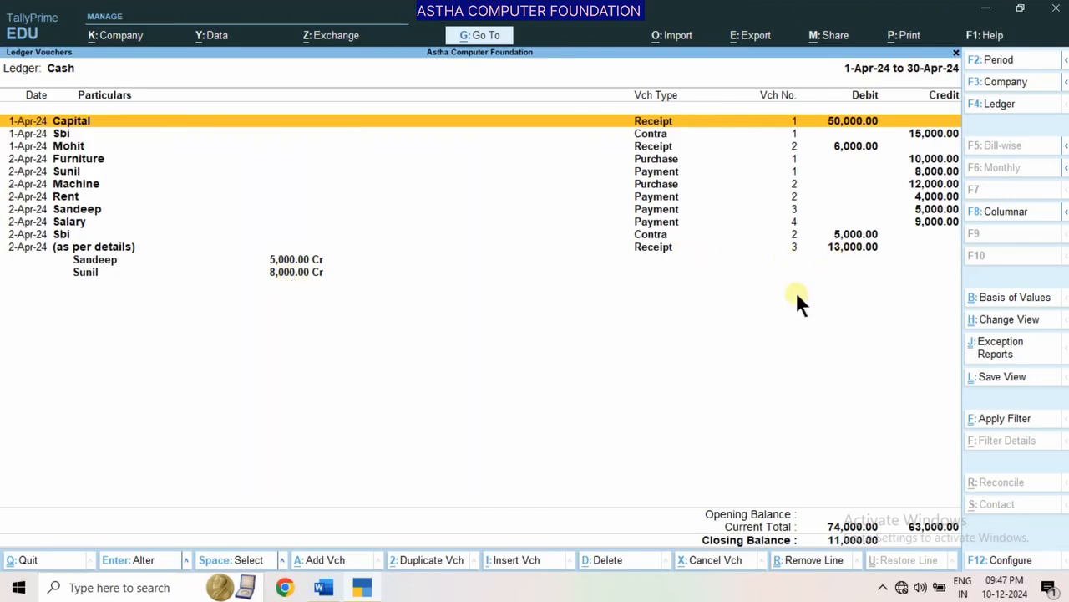
{"action": "key", "text": "Escape"}
{"action": "key", "text": "Escape"}
{"action": "key", "text": "Escape"}
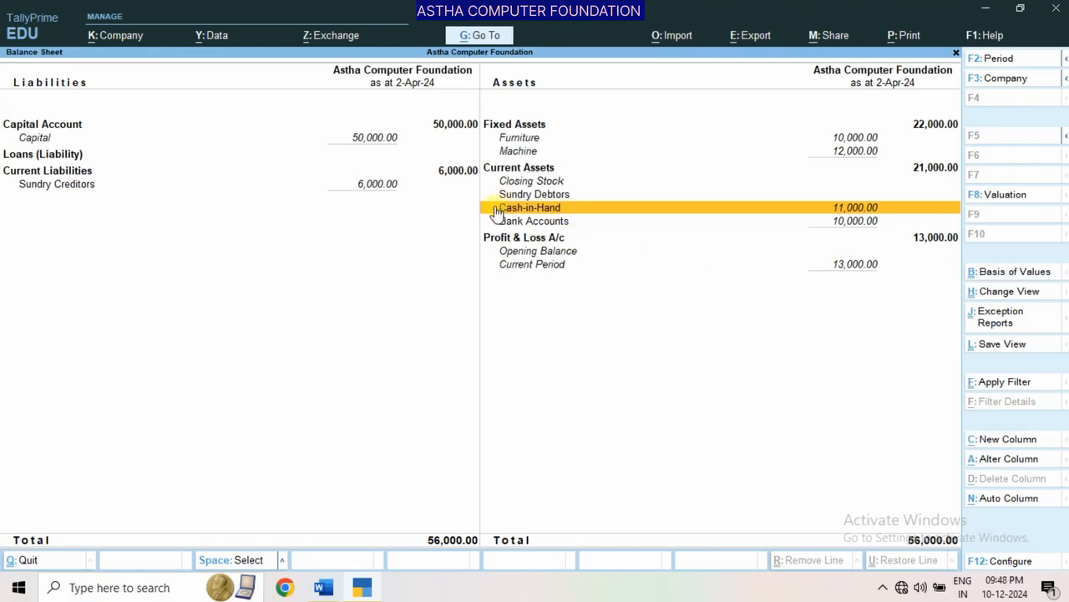
Open the Sundry Creditors group summary from the Balance Sheet to check the outstanding creditor, and return to the Balance Sheet
{"action": "left_click", "coordinate": [356, 193]}
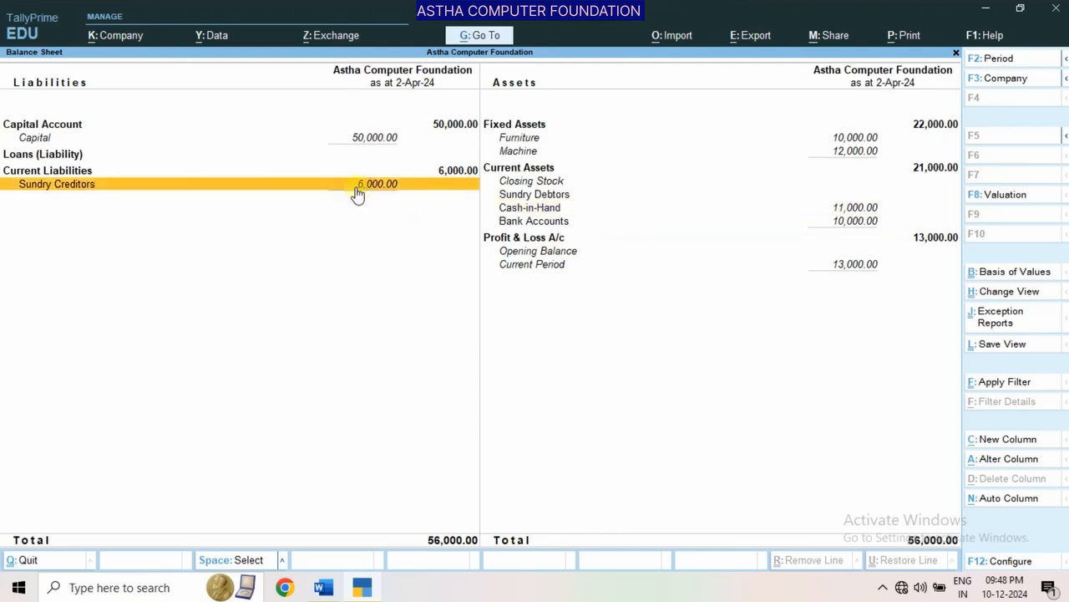
{"action": "left_click", "coordinate": [333, 195]}
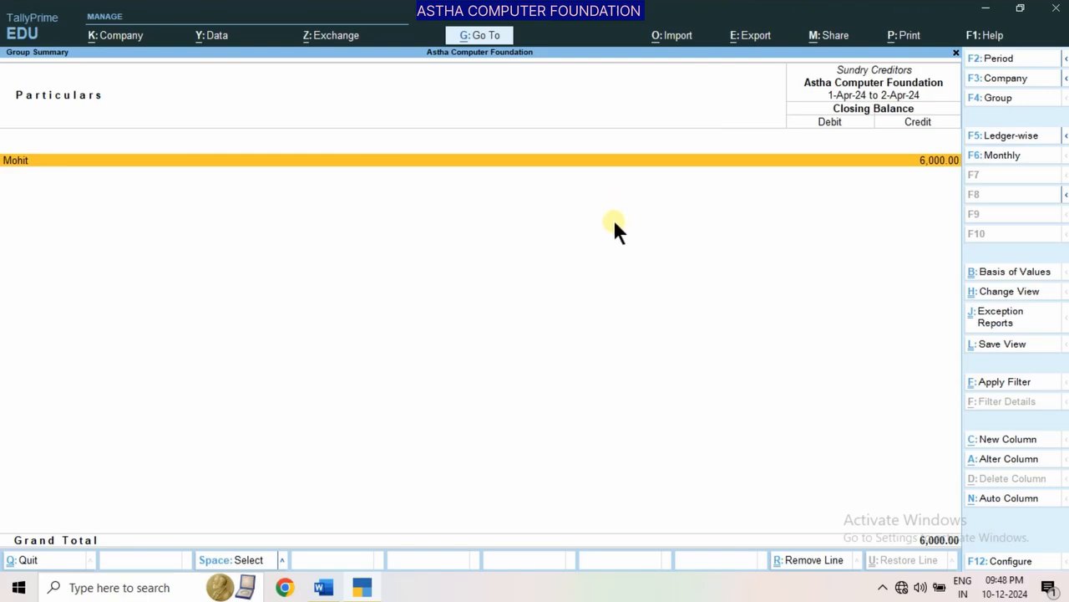
{"action": "key", "text": "Escape"}
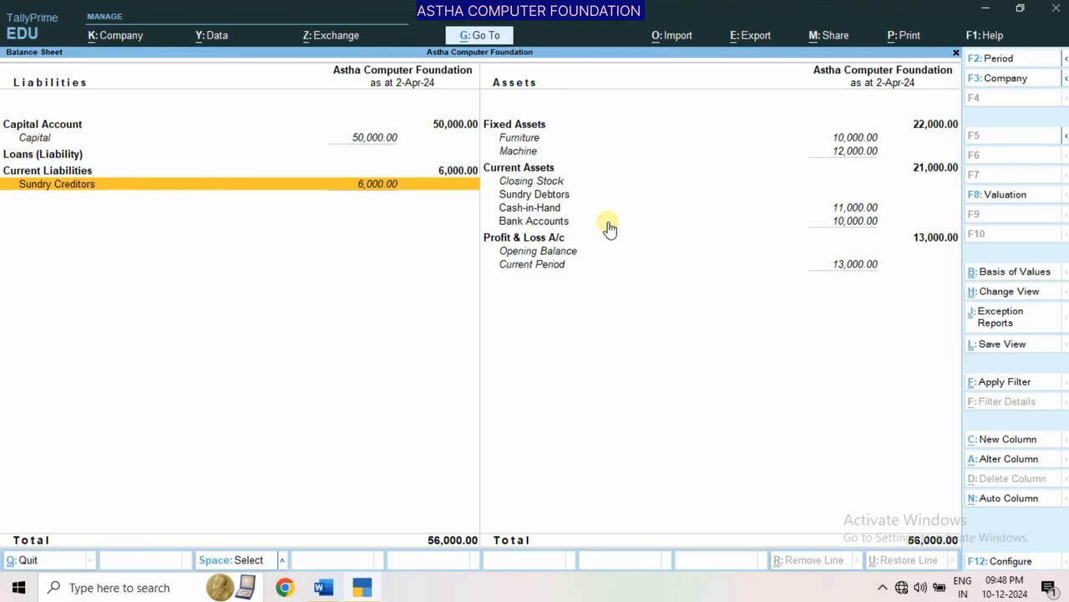
{"action": "left_click", "coordinate": [550, 209]}
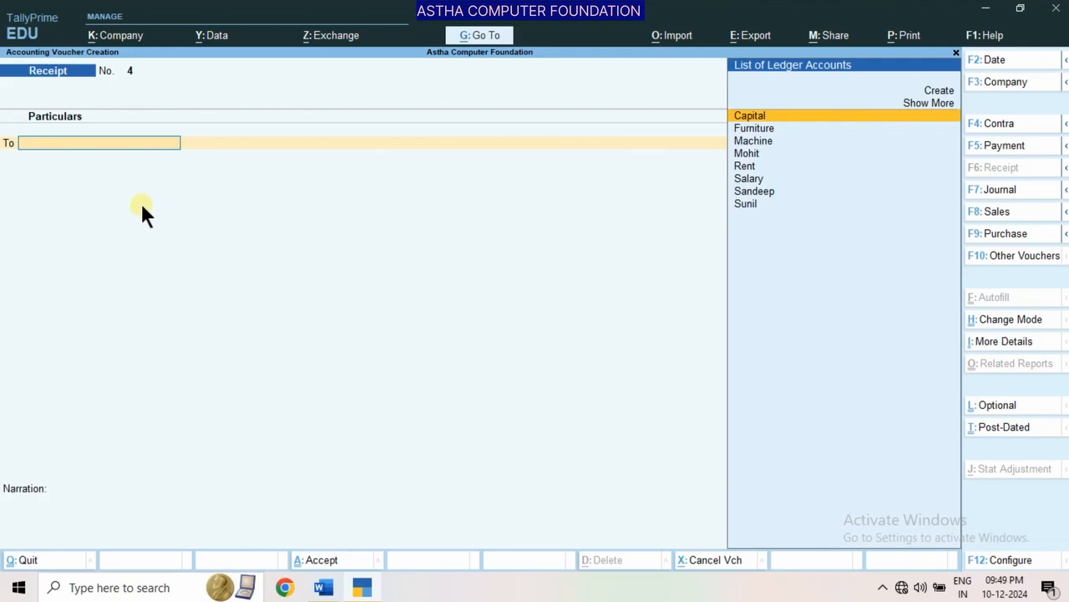
Start a Payment voucher and debit the outstanding creditor's ledger with 6,000
{"action": "key", "text": "F5"}
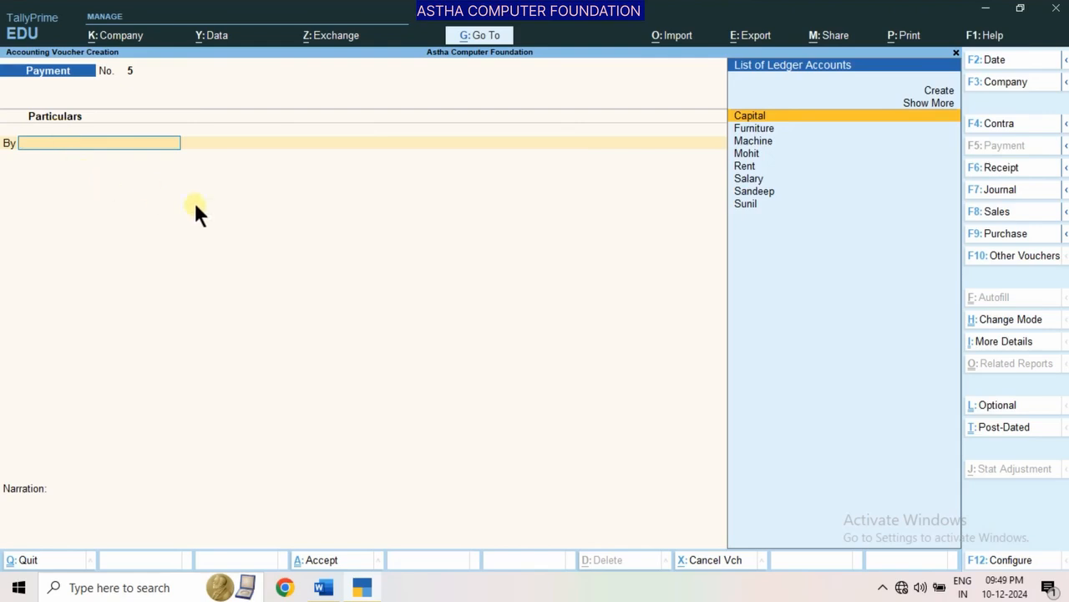
{"action": "key", "text": "Down"}
{"action": "key", "text": "Down"}
{"action": "key", "text": "Down"}
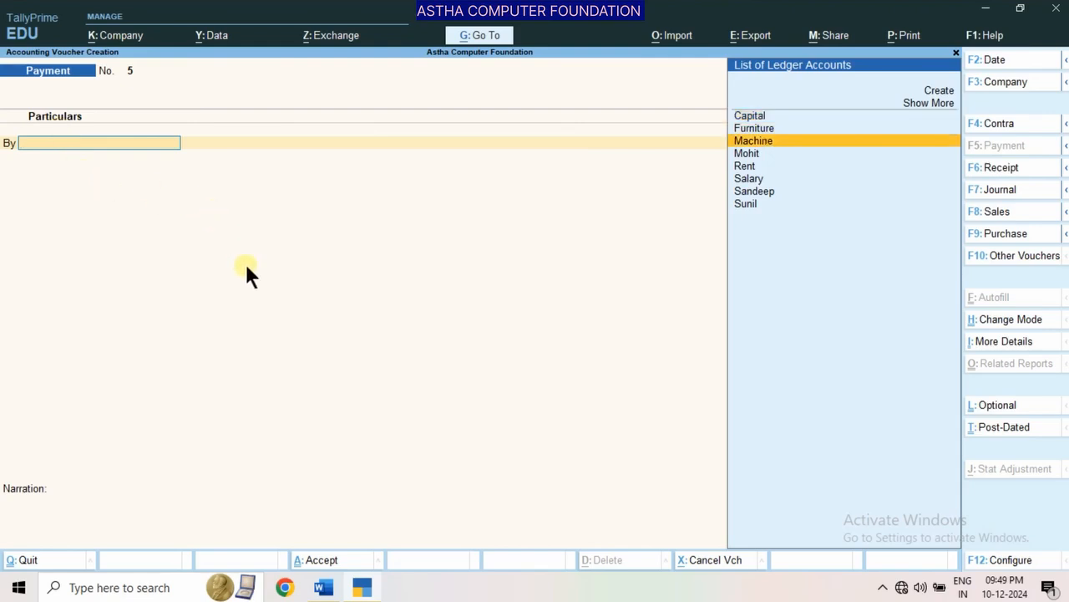
{"action": "key", "text": "Return"}
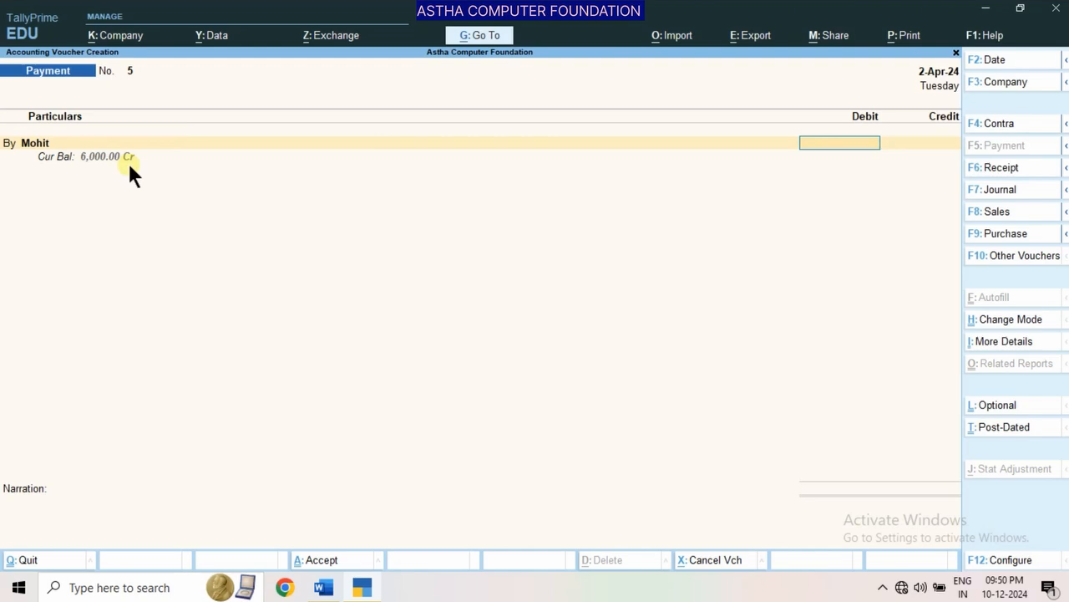
{"action": "type", "text": "6000"}
{"action": "key", "text": "Return"}
Credit Cash with 6,000, save the Payment voucher without a narration, and return to the Gateway of Tally
{"action": "key", "text": "Down"}
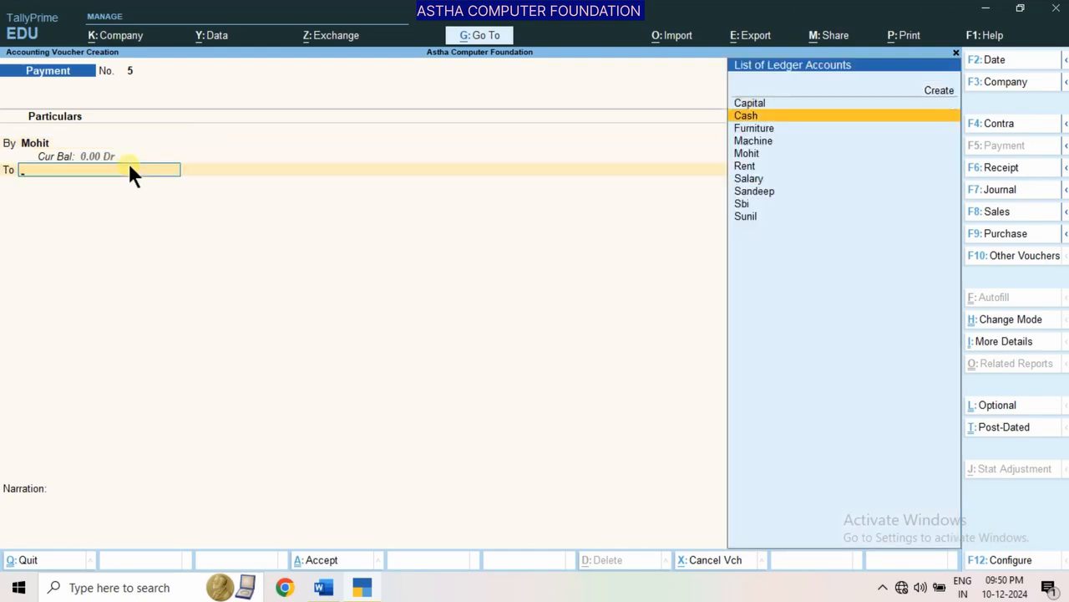
{"action": "key", "text": "Return"}
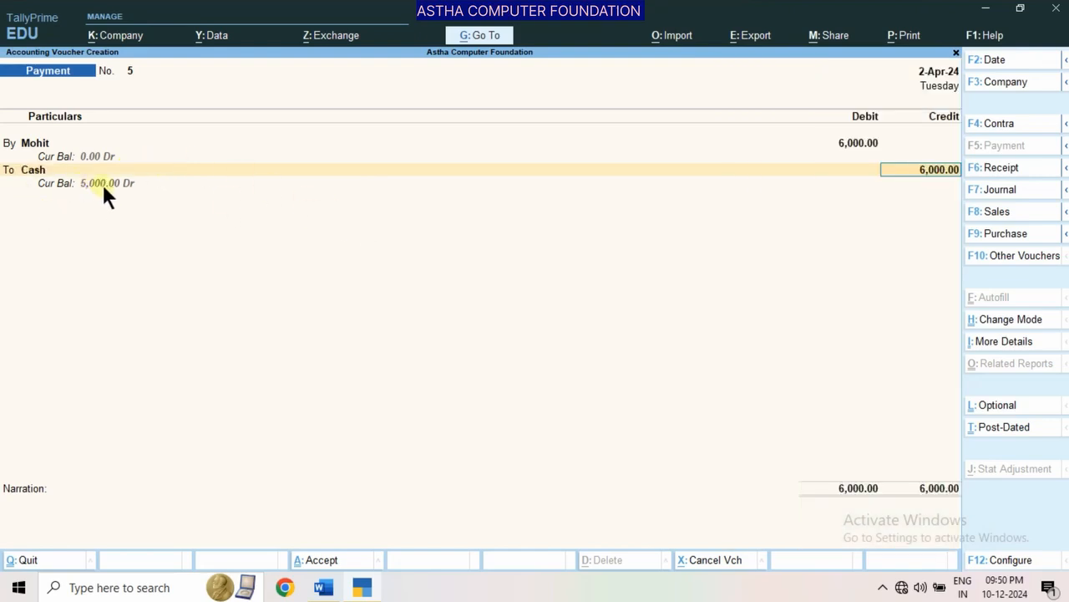
{"action": "key", "text": "Return"}
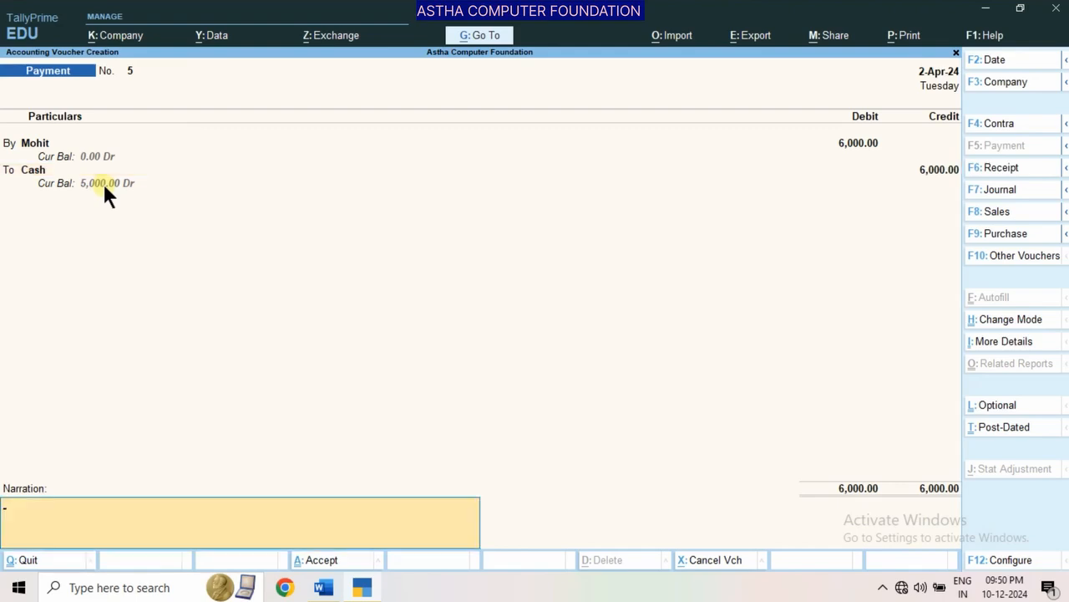
{"action": "key", "text": "Return"}
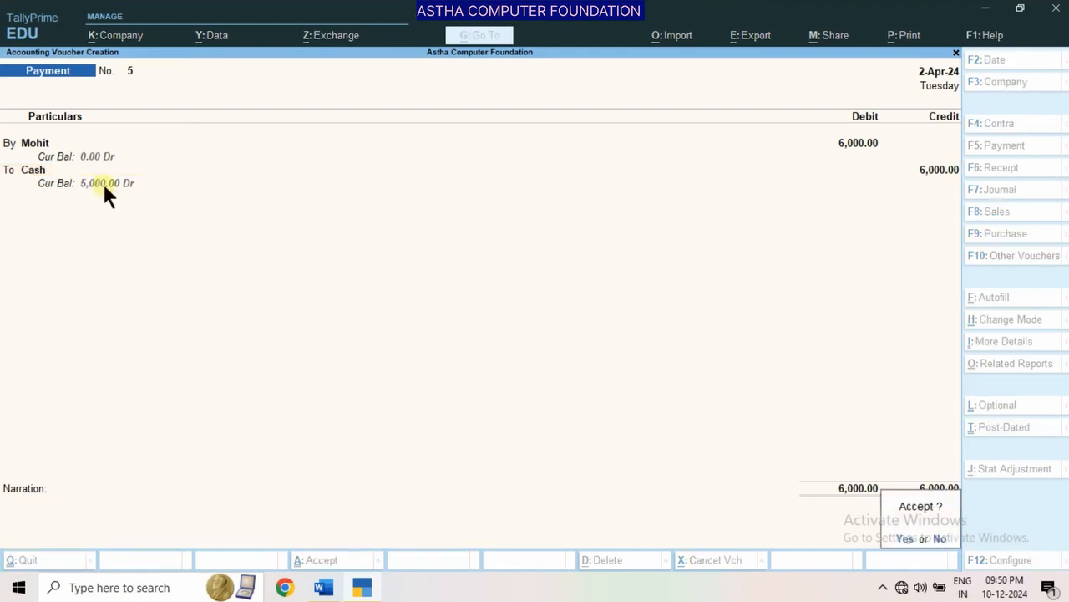
{"action": "key", "text": "Return"}
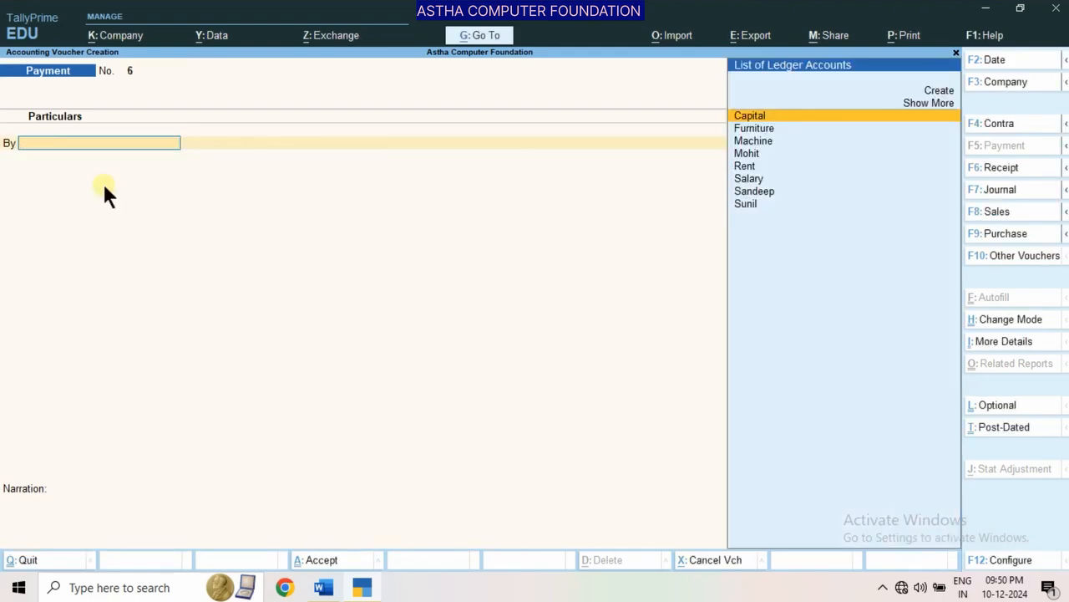
{"action": "key", "text": "Escape"}
{"action": "key", "text": "Return"}
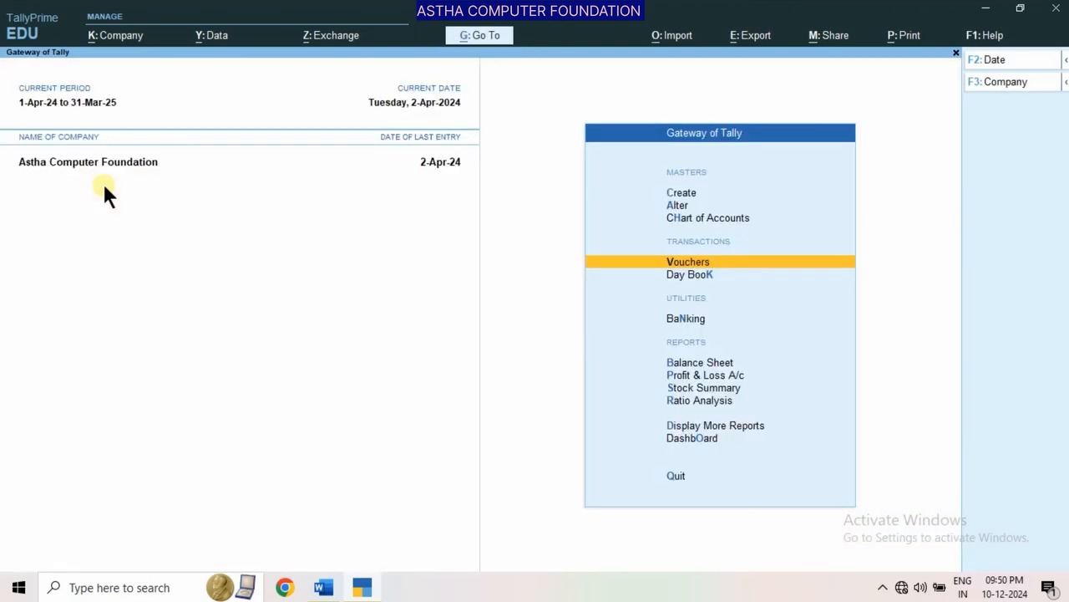
View the Balance Sheet in the detailed format to check the balances after the payment to the creditor
{"action": "key", "text": "Down"}
{"action": "key", "text": "Down"}
{"action": "key", "text": "Down"}
{"action": "key", "text": "Down"}
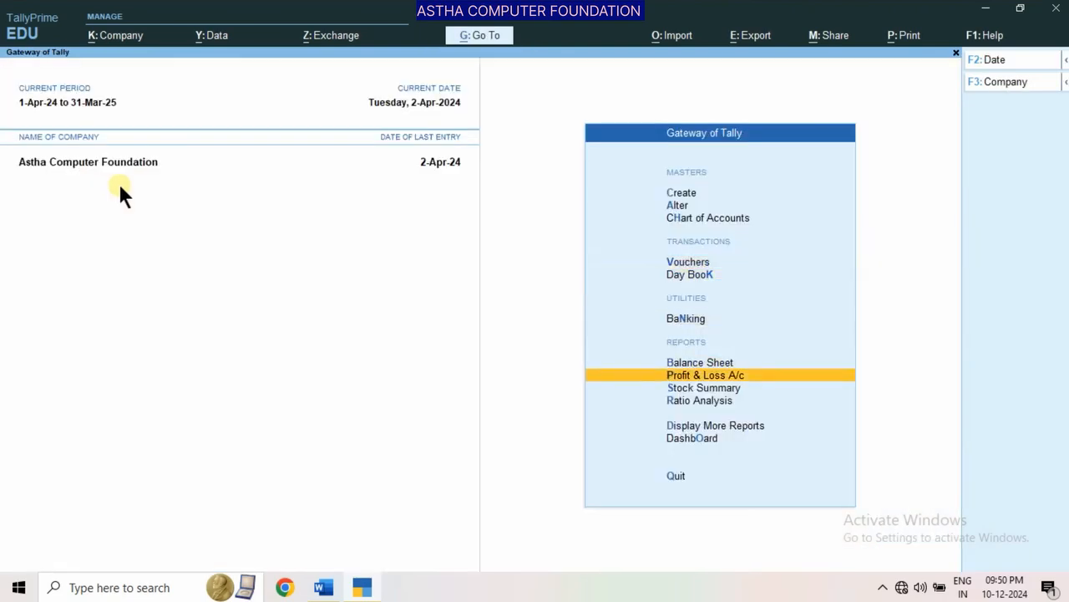
{"action": "key", "text": "Up"}
{"action": "key", "text": "Return"}
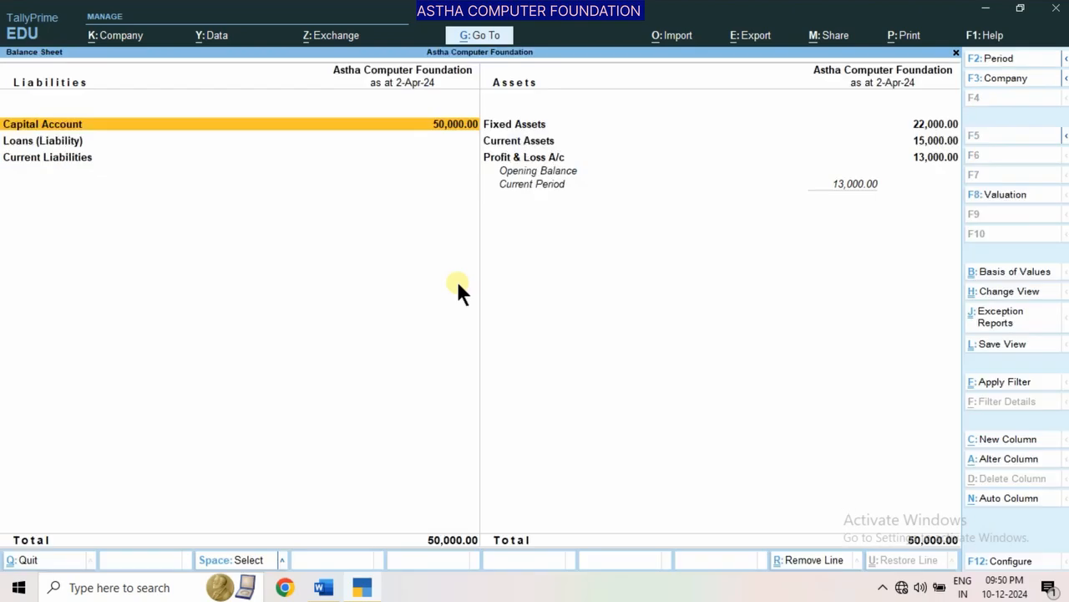
{"action": "key", "text": "alt"}
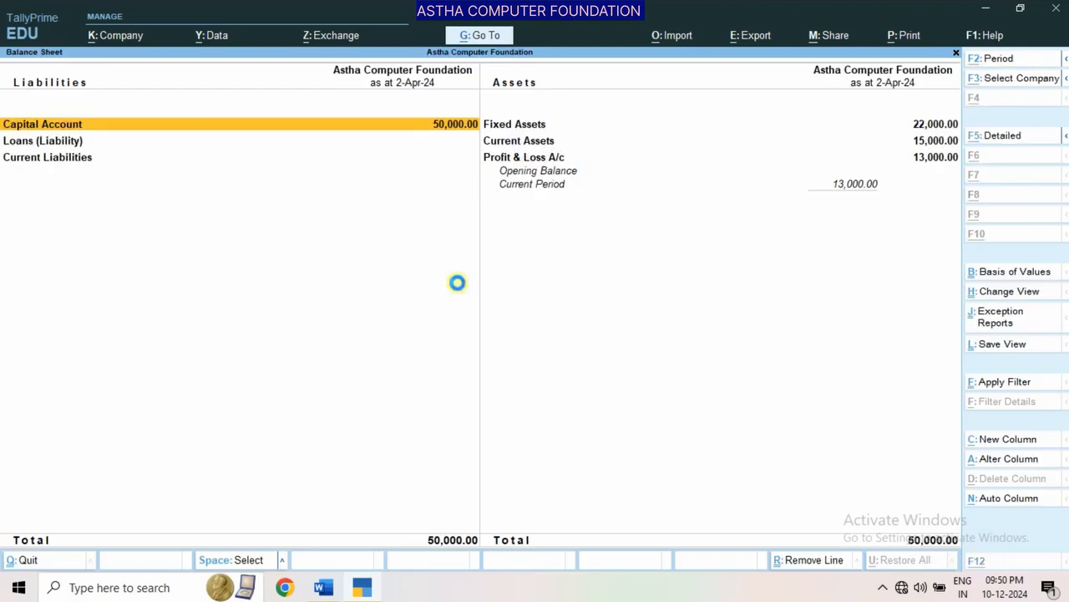
{"action": "key", "text": "alt+F5"}
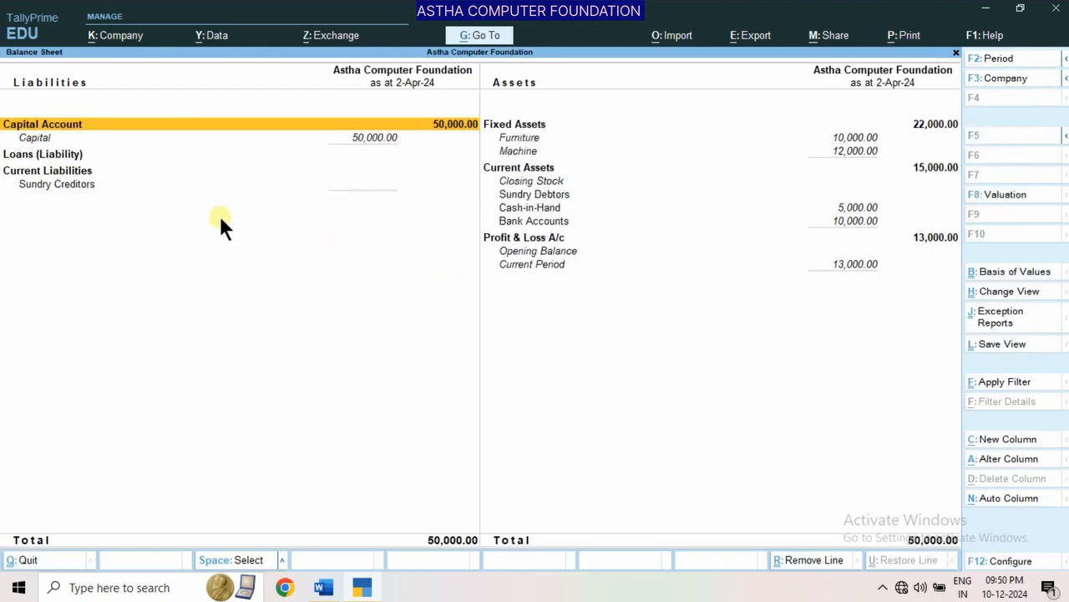
Open the Sundry Creditors group summary to check for remaining dues, and return to the Balance Sheet
{"action": "left_click", "coordinate": [97, 185]}
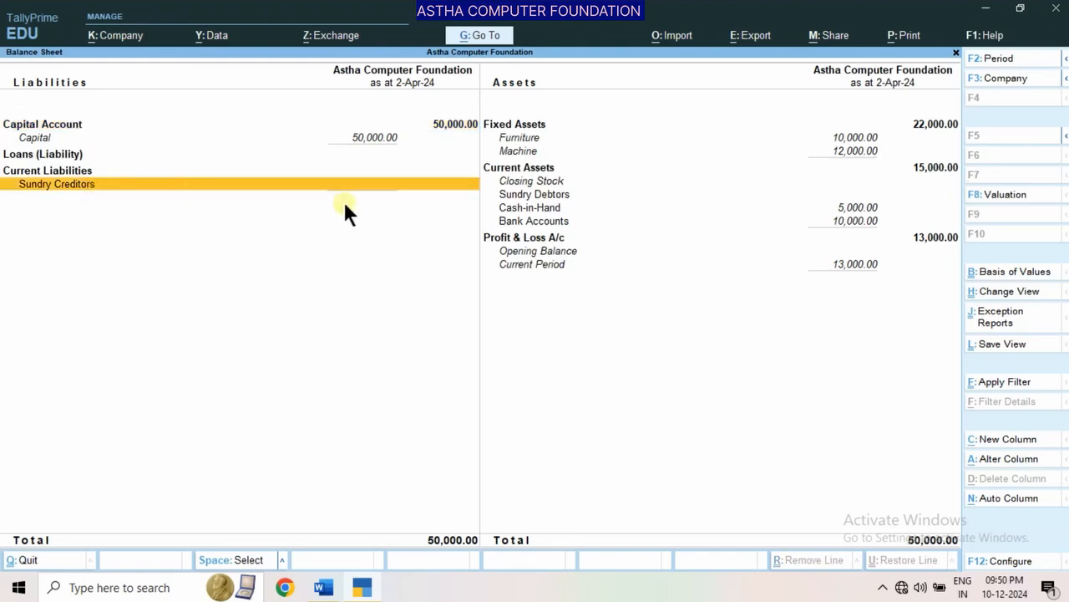
{"action": "key", "text": "Return"}
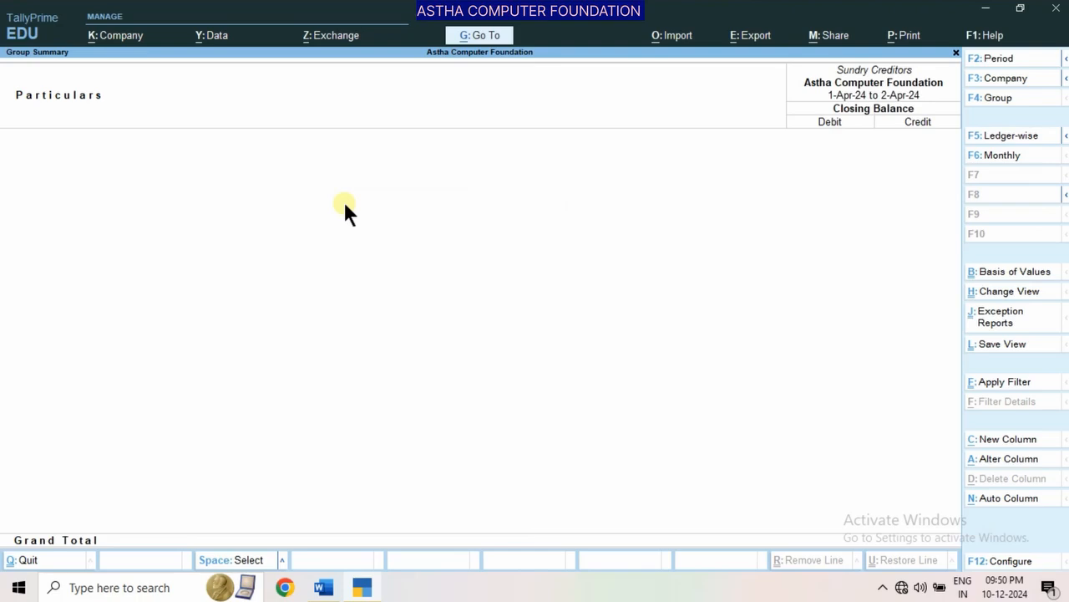
{"action": "key", "text": "Escape"}
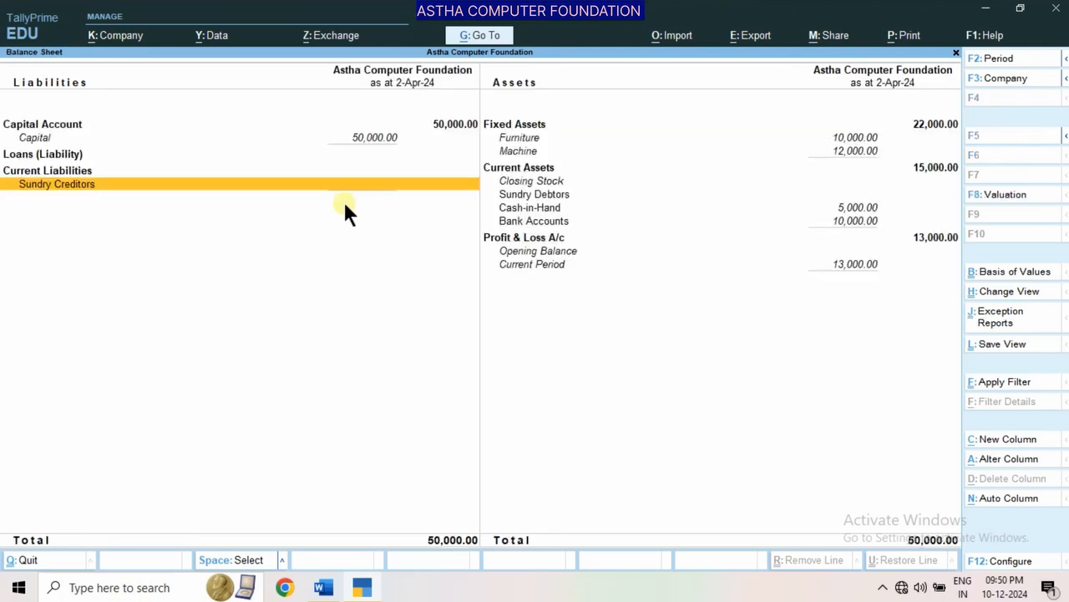
Drill down from Cash-in-Hand to the Cash ledger's April vouchers, review the entries, and return to the Gateway of Tally
{"action": "key", "text": "Right"}
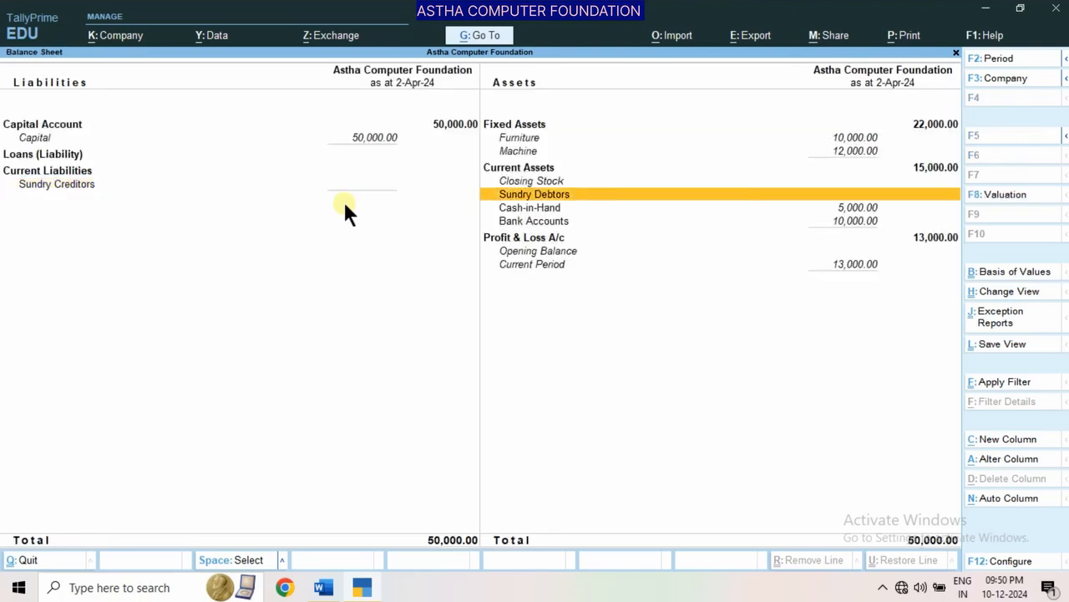
{"action": "key", "text": "Down"}
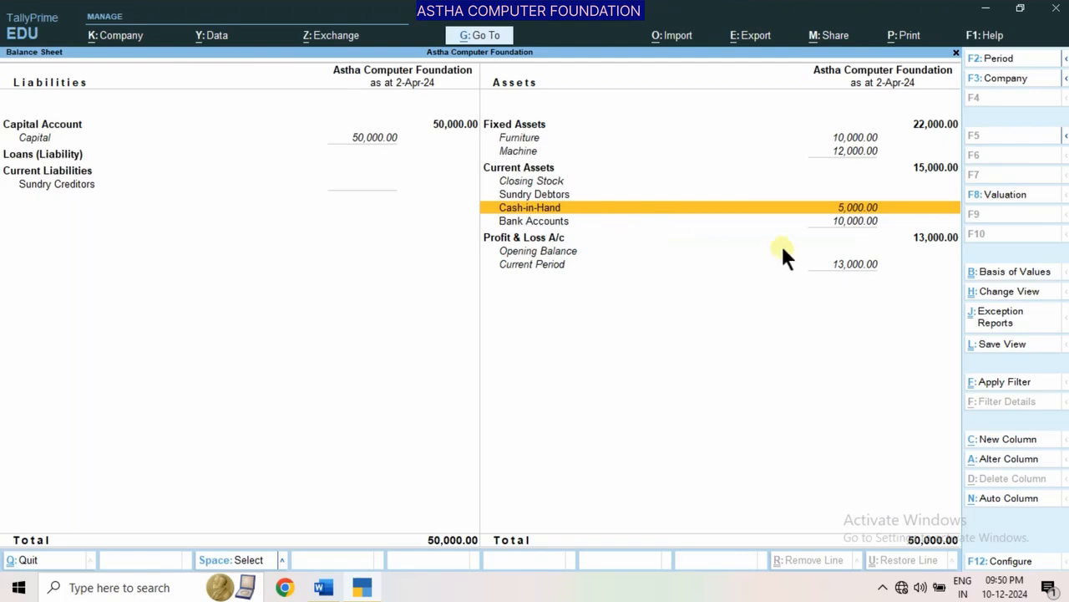
{"action": "left_click", "coordinate": [846, 224]}
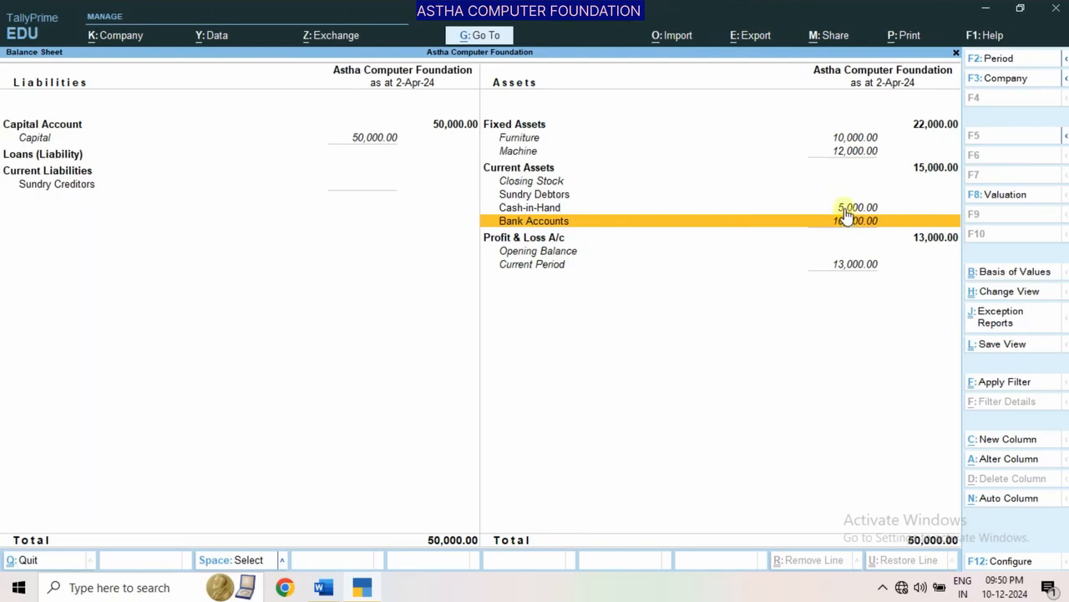
{"action": "left_click", "coordinate": [847, 209]}
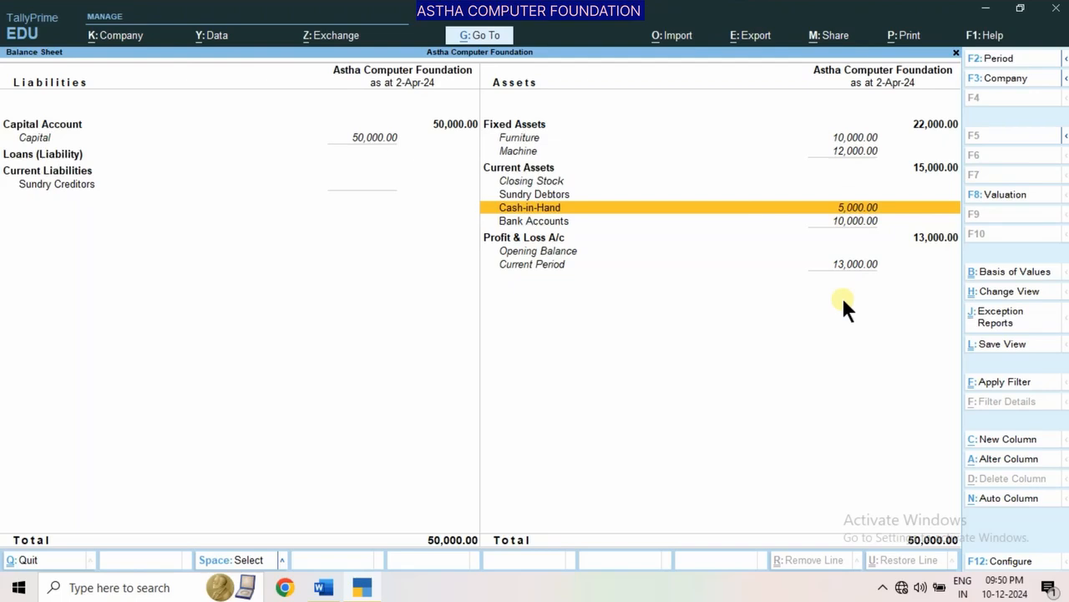
{"action": "key", "text": "Return"}
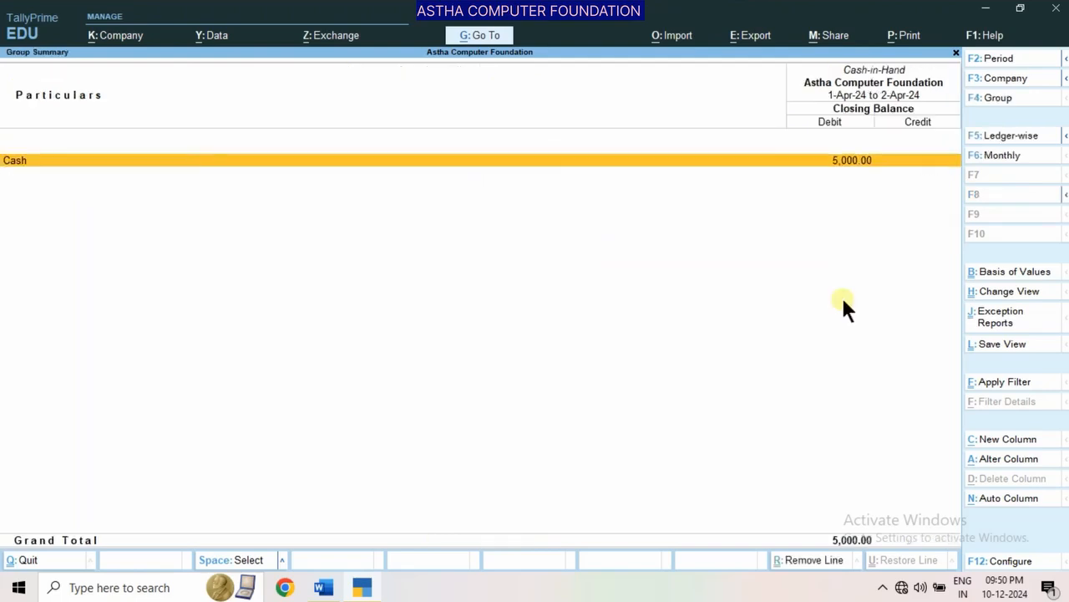
{"action": "key", "text": "Return"}
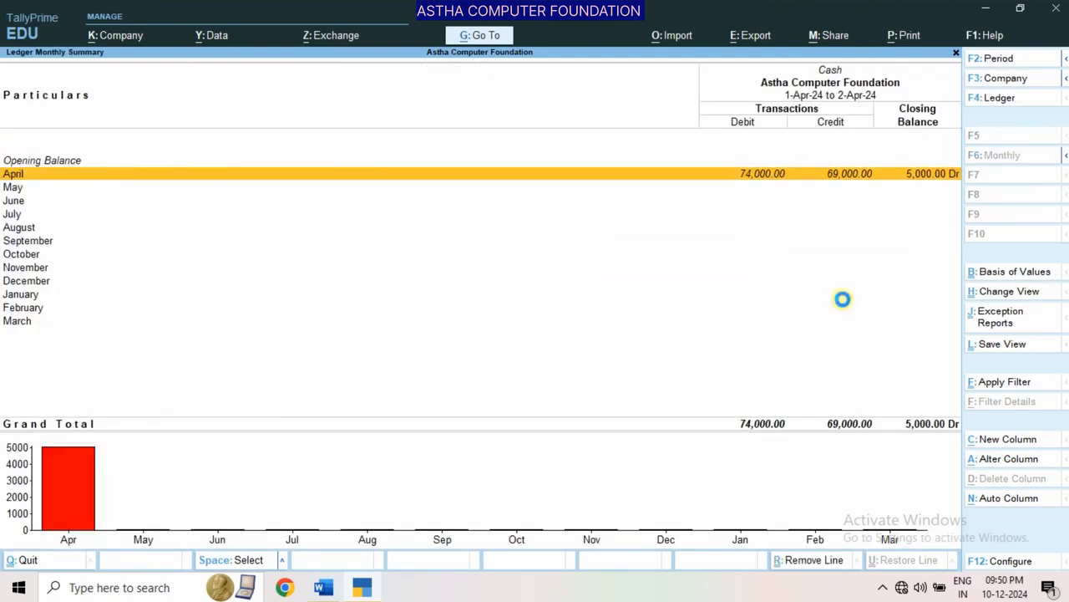
{"action": "key", "text": "Return"}
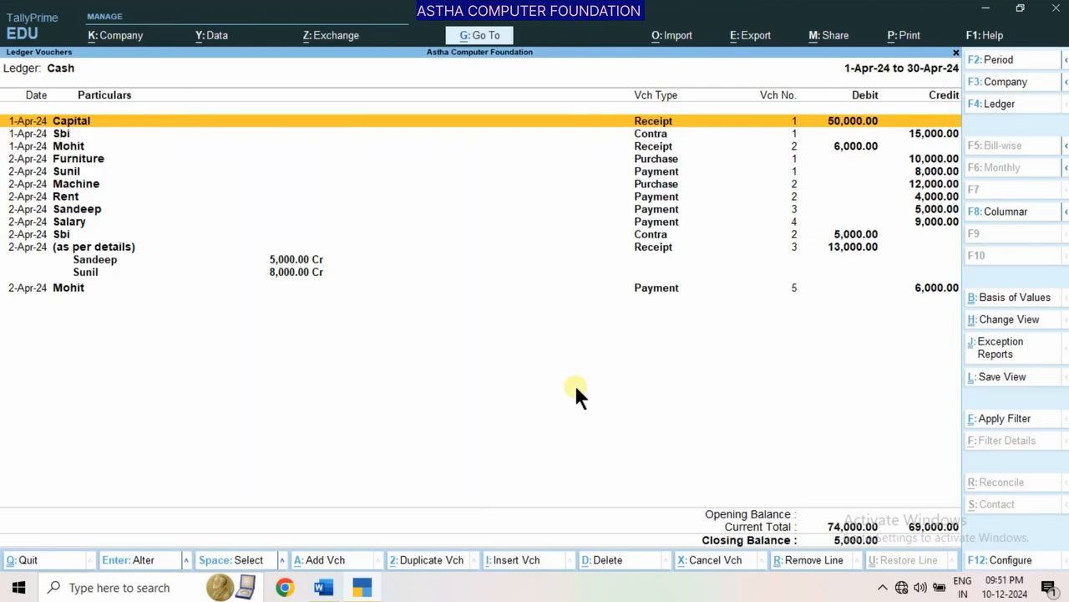
{"action": "key", "text": "Escape"}
{"action": "key", "text": "Escape"}
{"action": "key", "text": "Escape"}
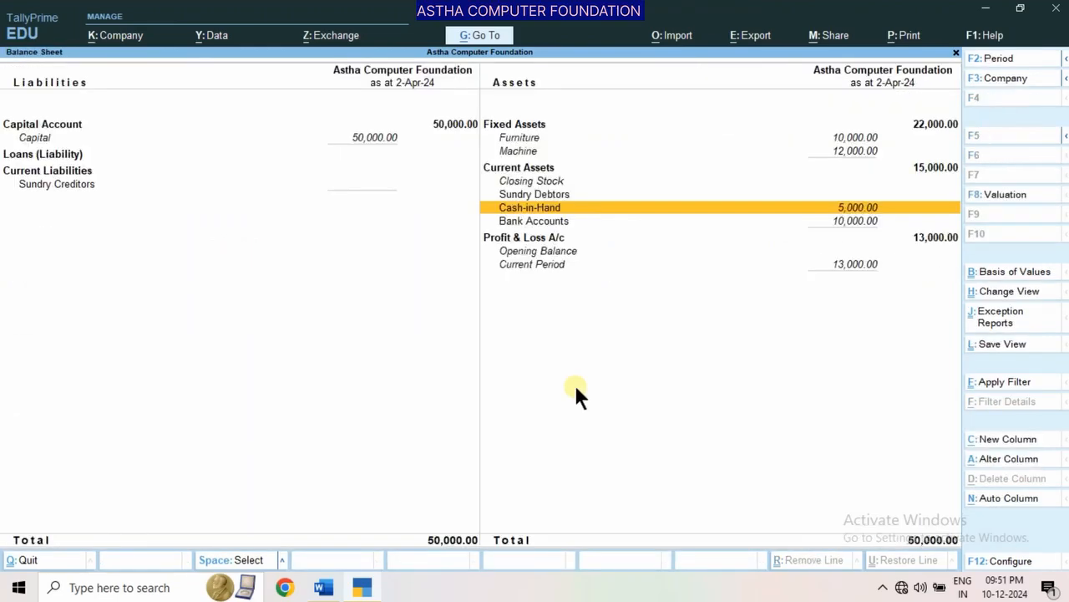
{"action": "key", "text": "Escape"}
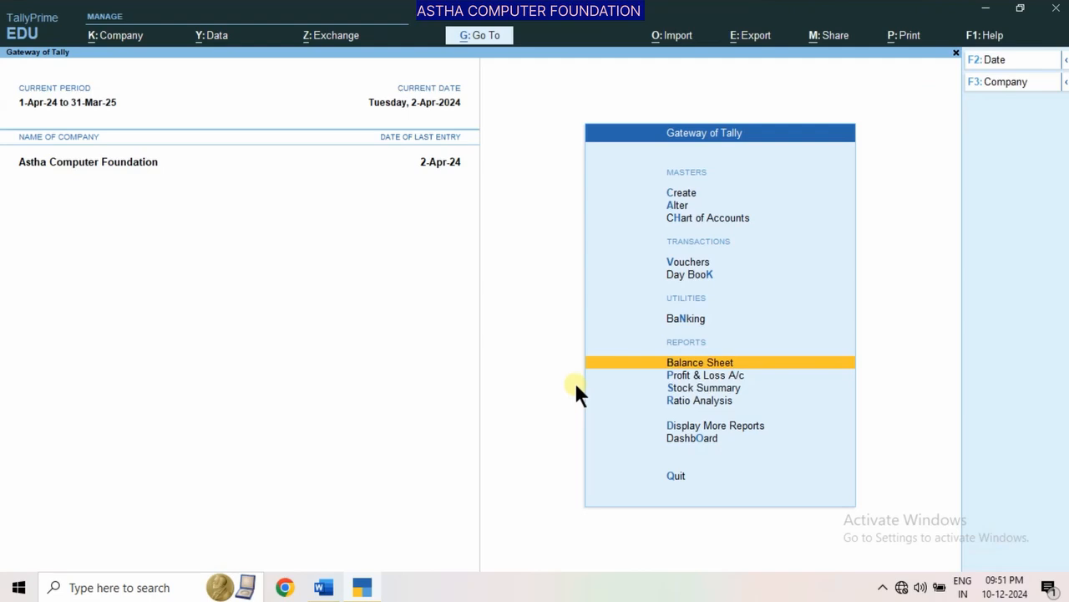